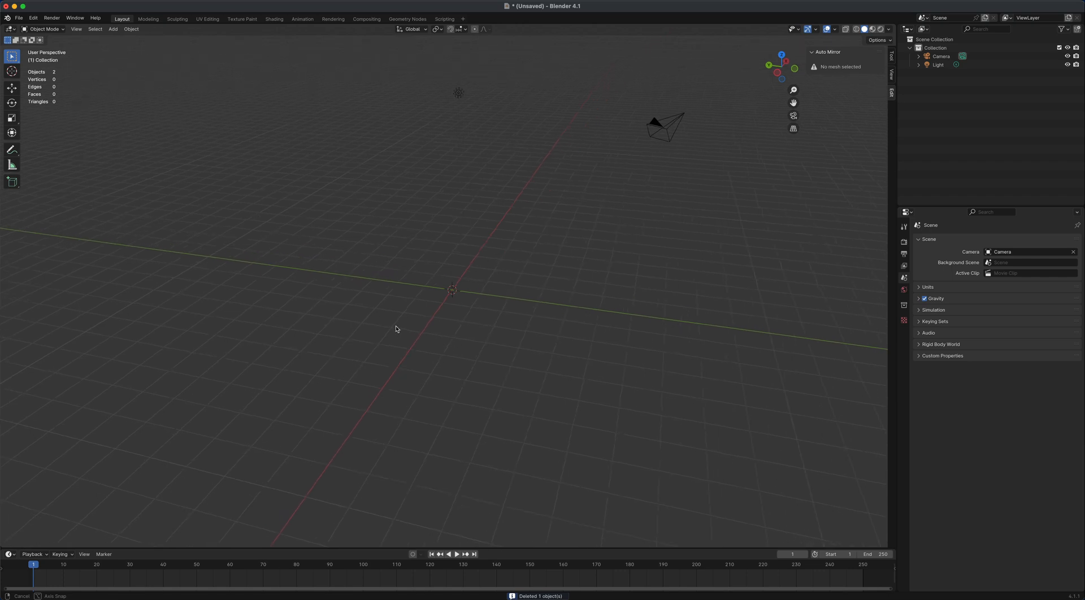
Add an ico sphere mesh at the scene origin with 6 subdivisions.
key("shift+a")
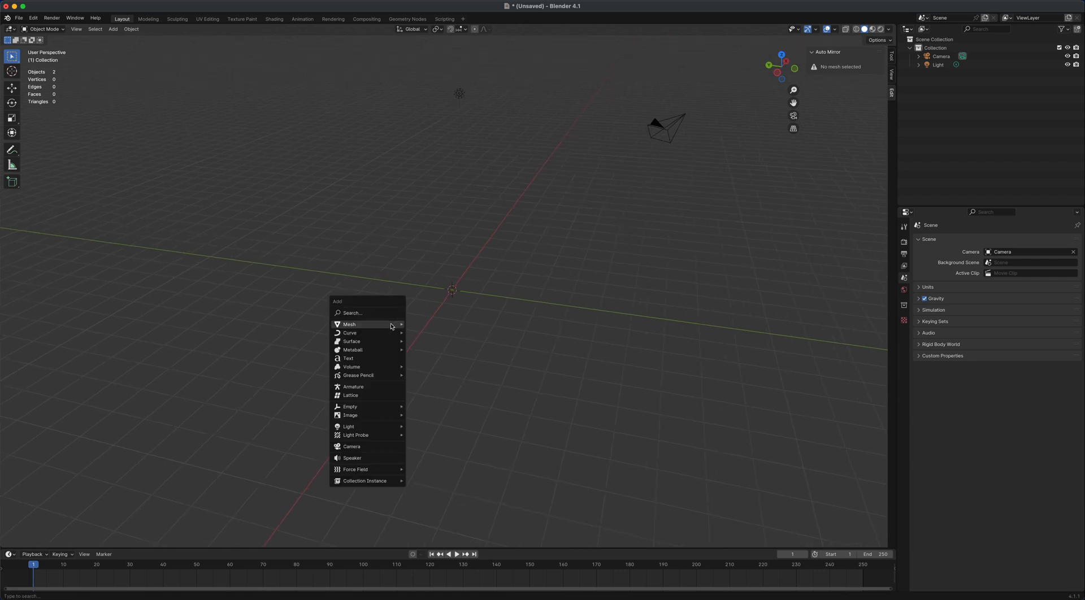
mouse_move(391, 327)
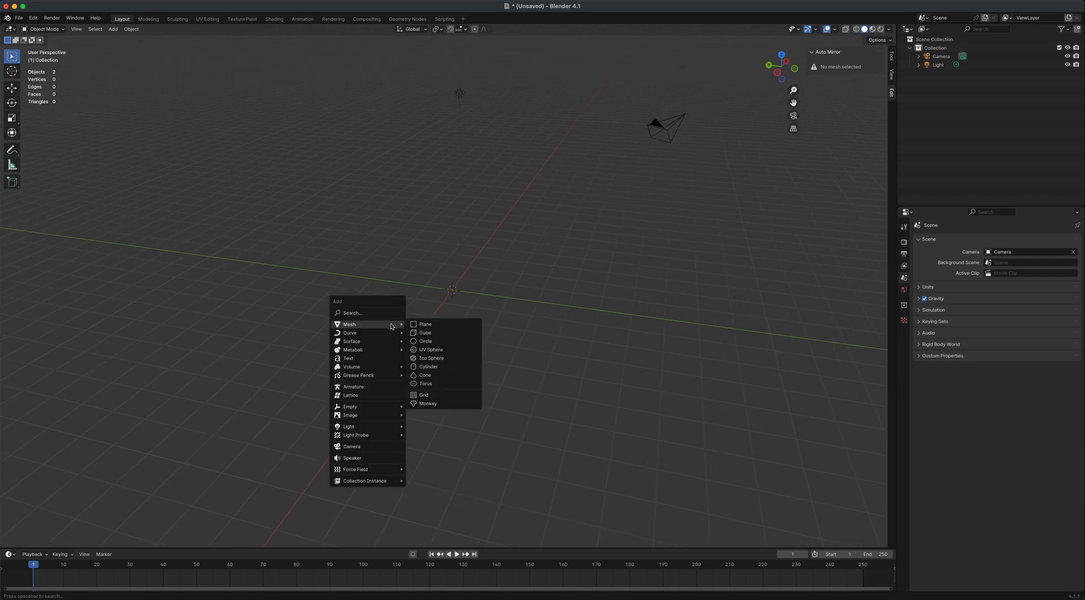
left_click(449, 360)
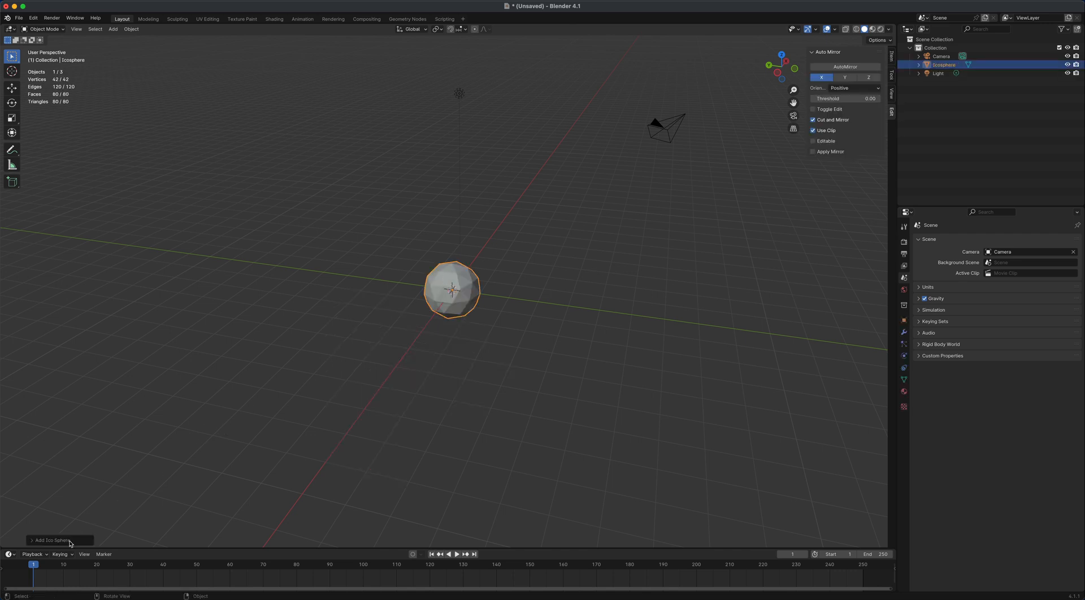
left_click(51, 541)
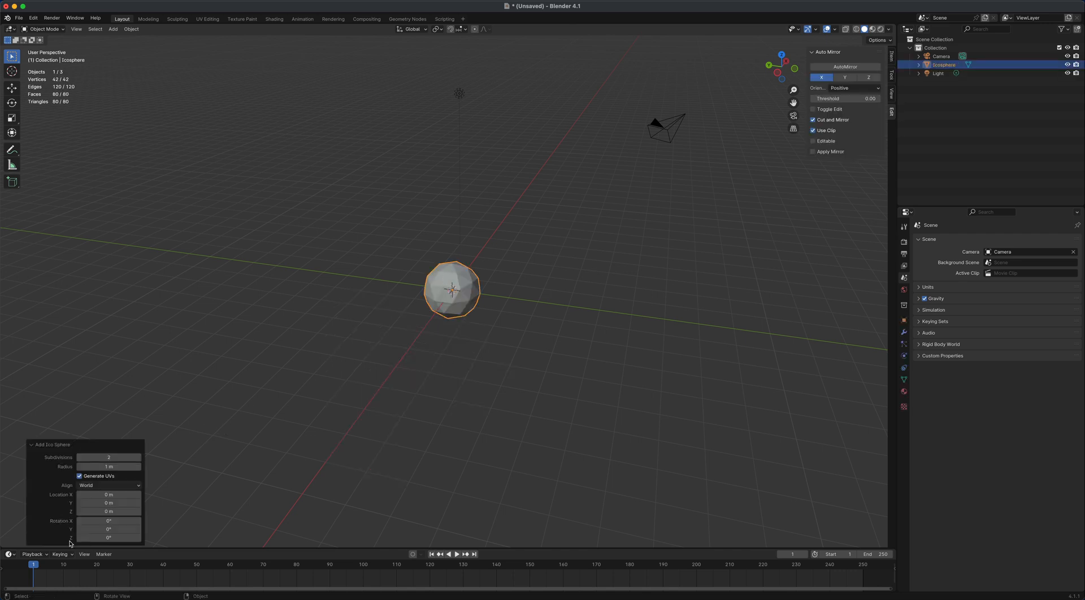
left_click(138, 458)
left_click(138, 458)
left_click(139, 458)
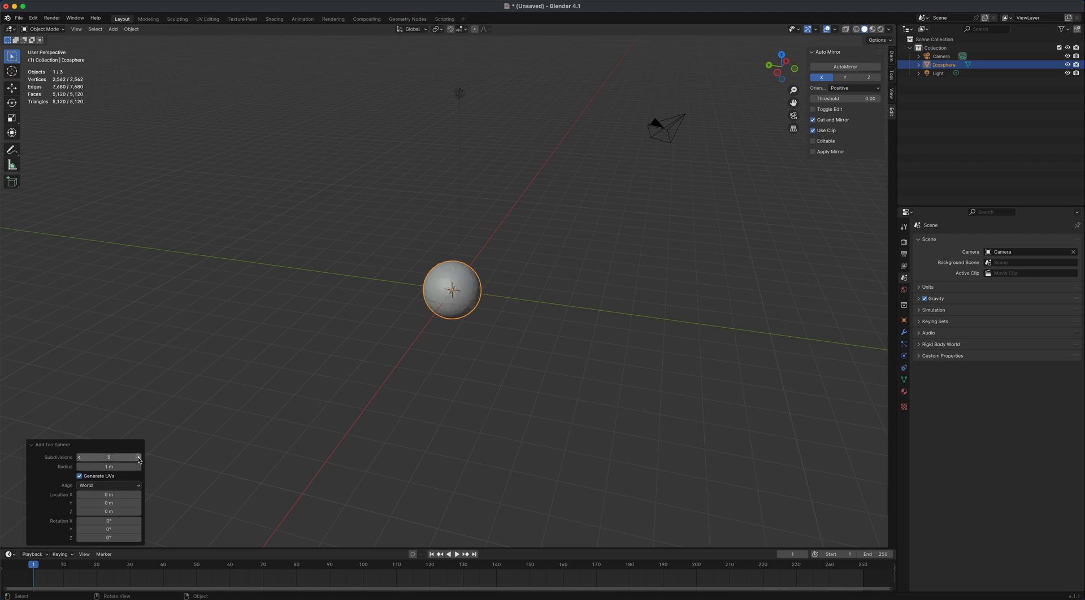
left_click(138, 458)
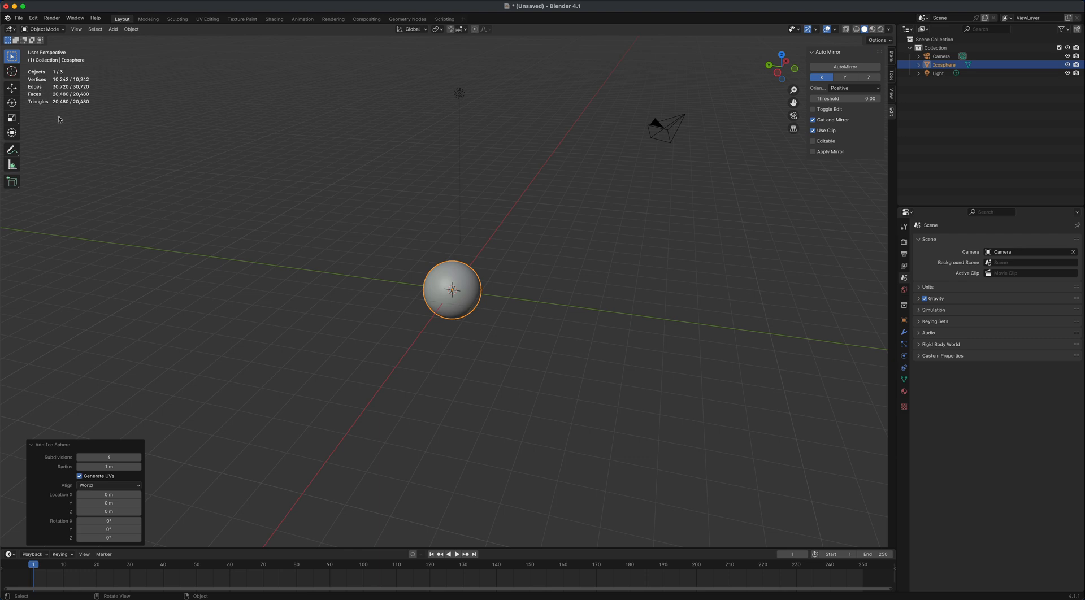
Select the ico sphere and switch to the Sculpting workspace.
left_click(835, 30)
left_click(214, 196)
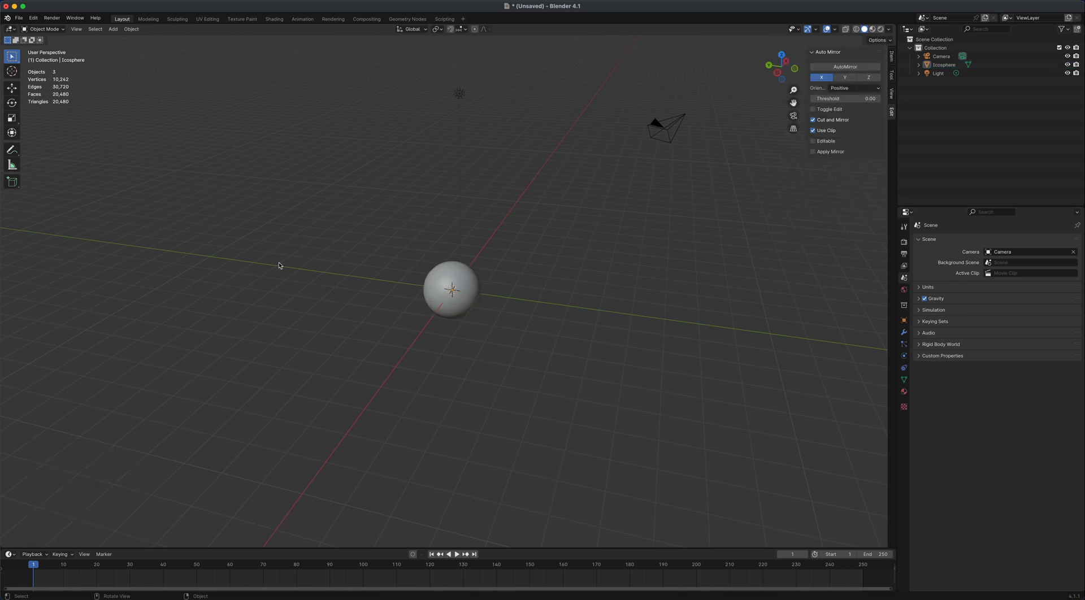
left_click(464, 274)
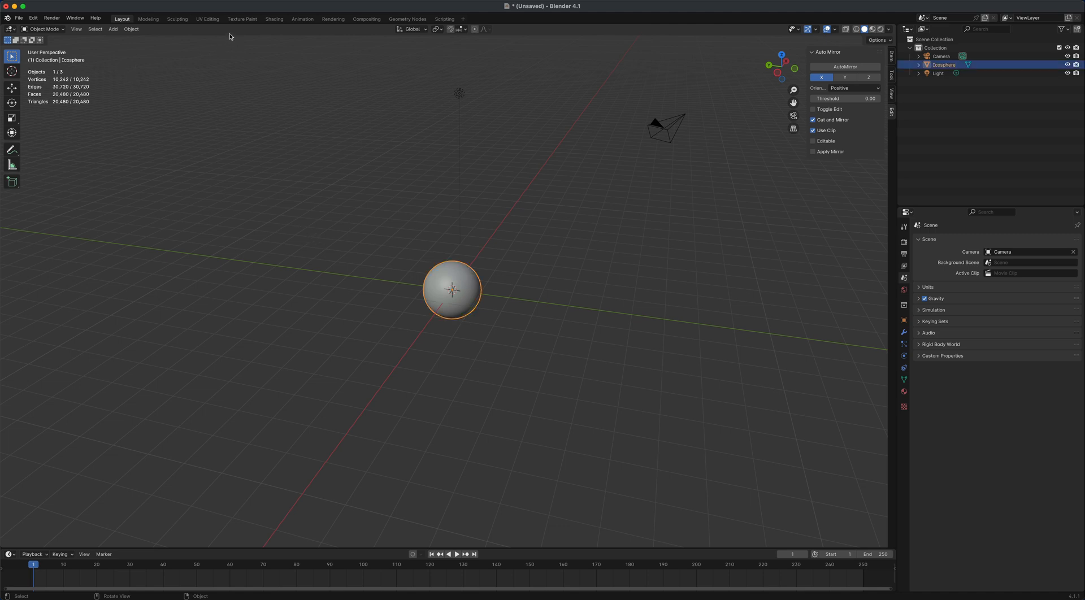
left_click(178, 19)
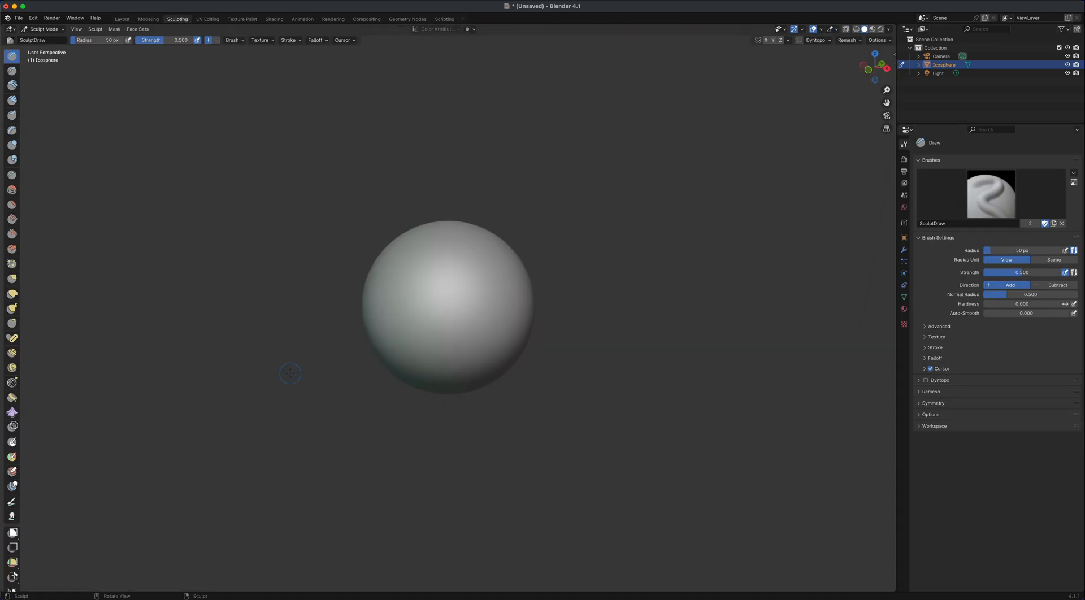
mouse_move(383, 427)
middle_mouse_down()
mouse_move(397, 416)
mouse_move(384, 416)
middle_mouse_up()
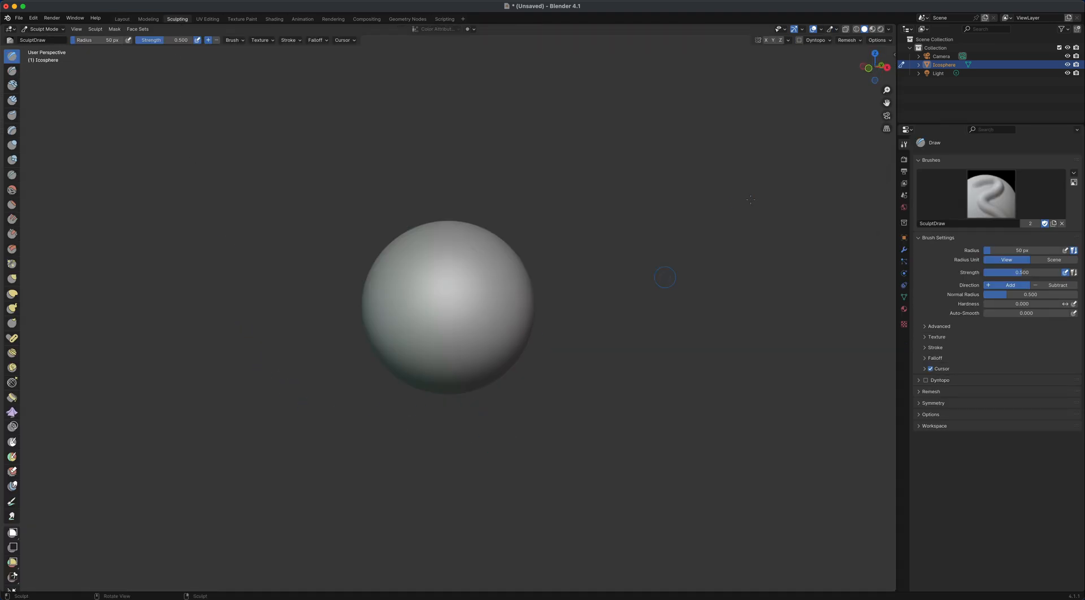
Turn on the floor grid overlay and switch to the right orthographic view of the sphere.
left_click(821, 30)
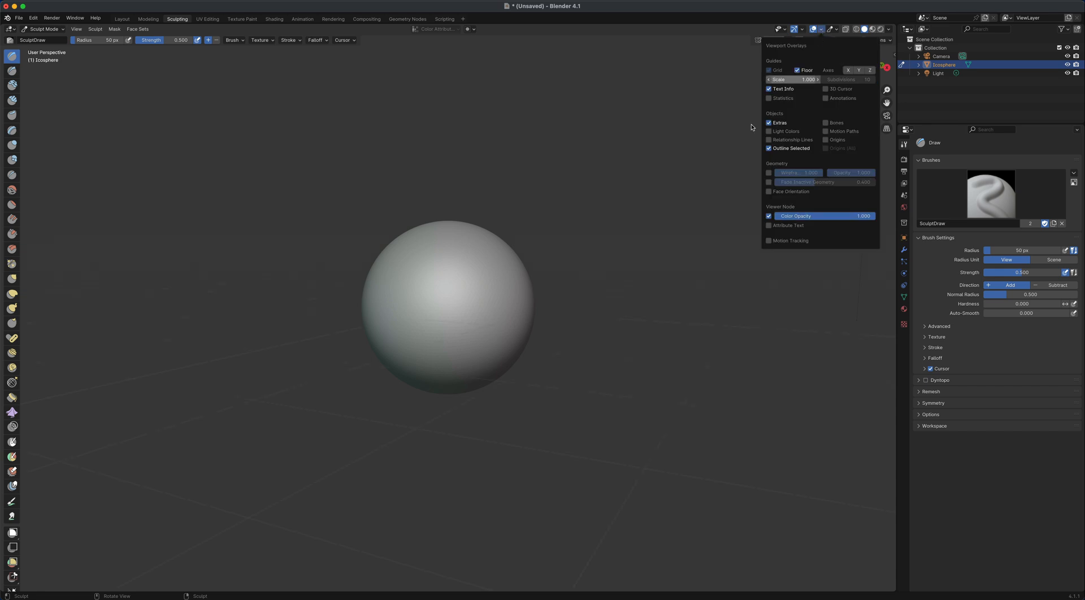
middle_click_drag(630, 288, 630, 288)
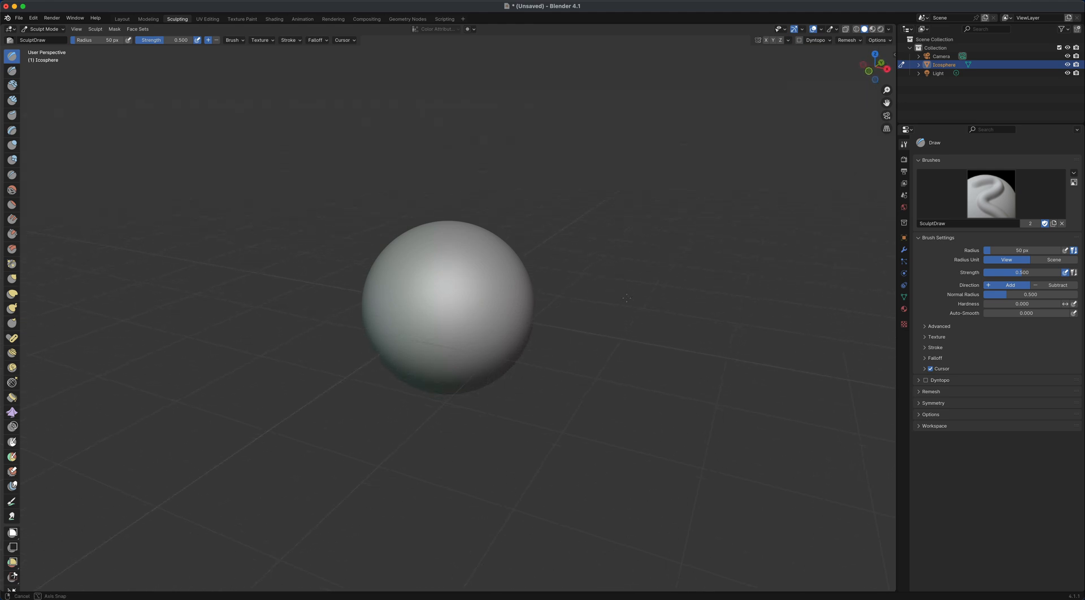
middle_click_drag(626, 297, 626, 297)
scroll(589, 304, "down", 2)
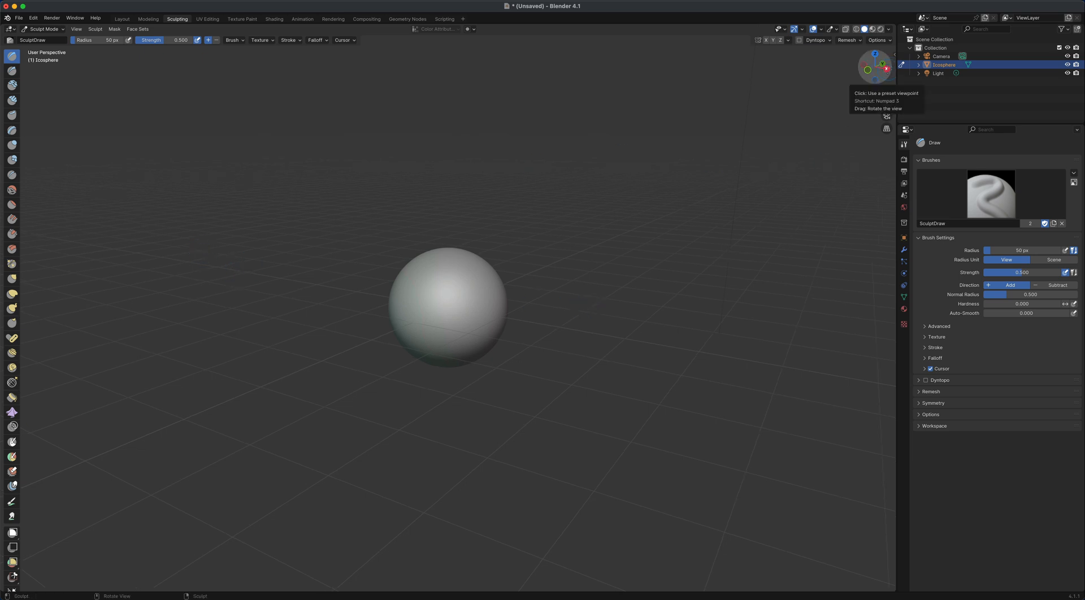
left_click(886, 69)
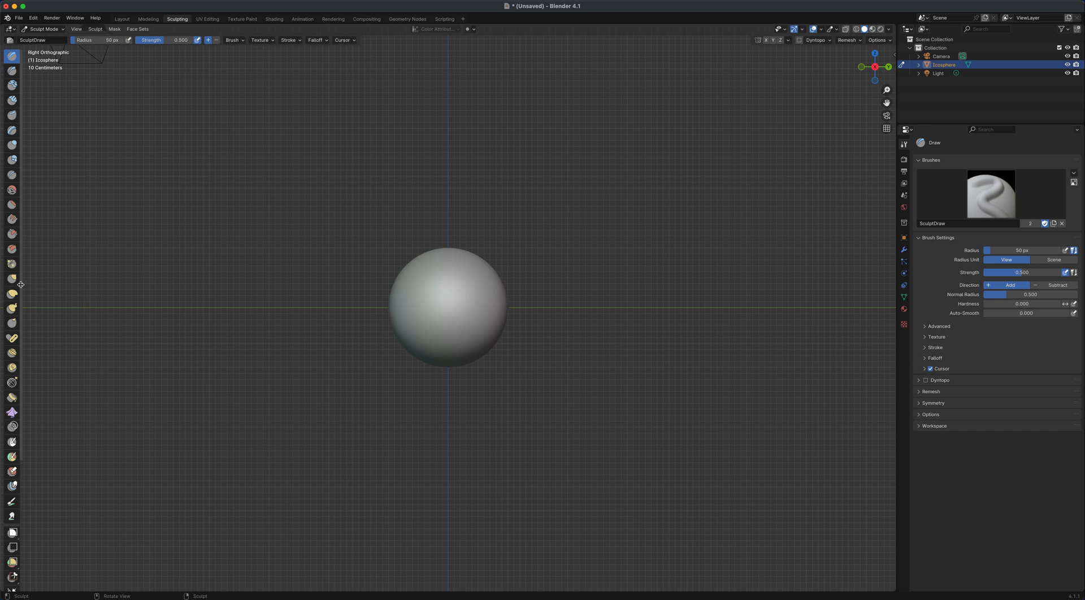
Show the brush names, choose the Elastic Deform brush with a 500 px radius, and enable X mirror symmetry.
left_click_drag(22, 286, 95, 288)
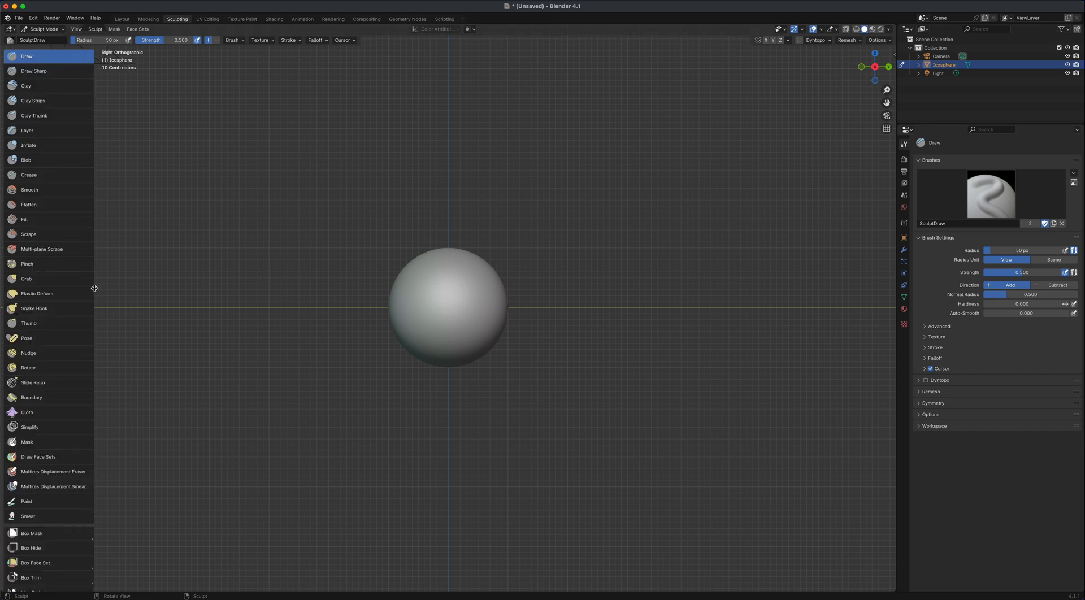
left_click(55, 295)
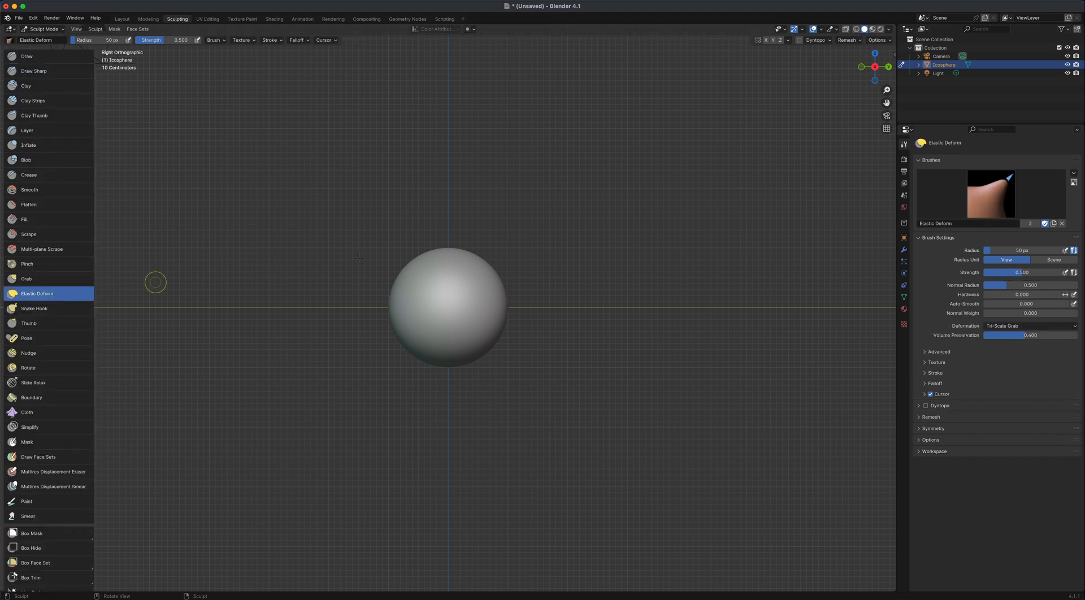
key("f")
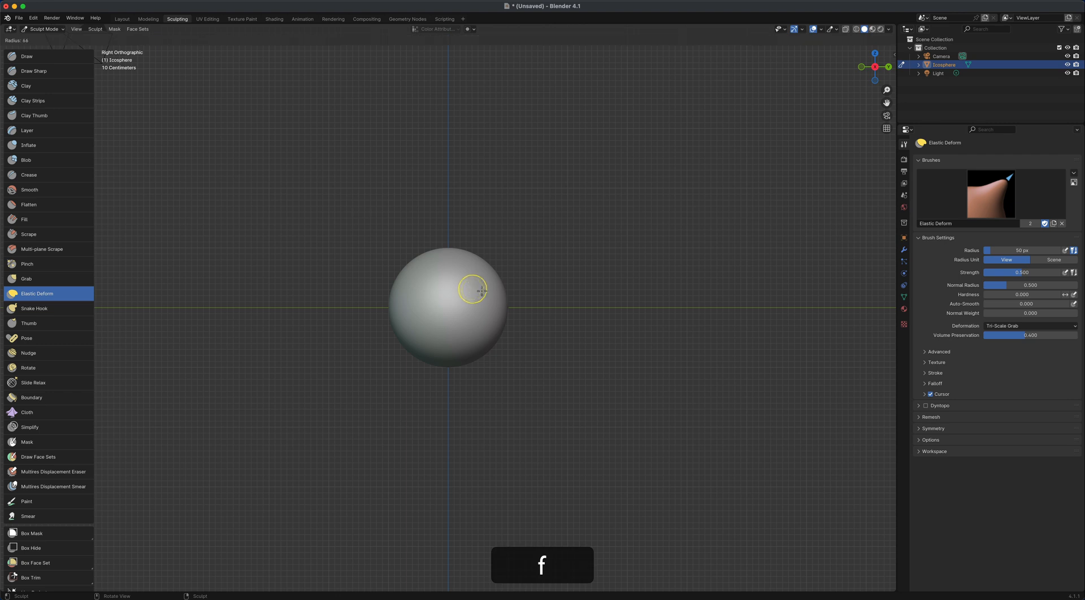
left_click(570, 291)
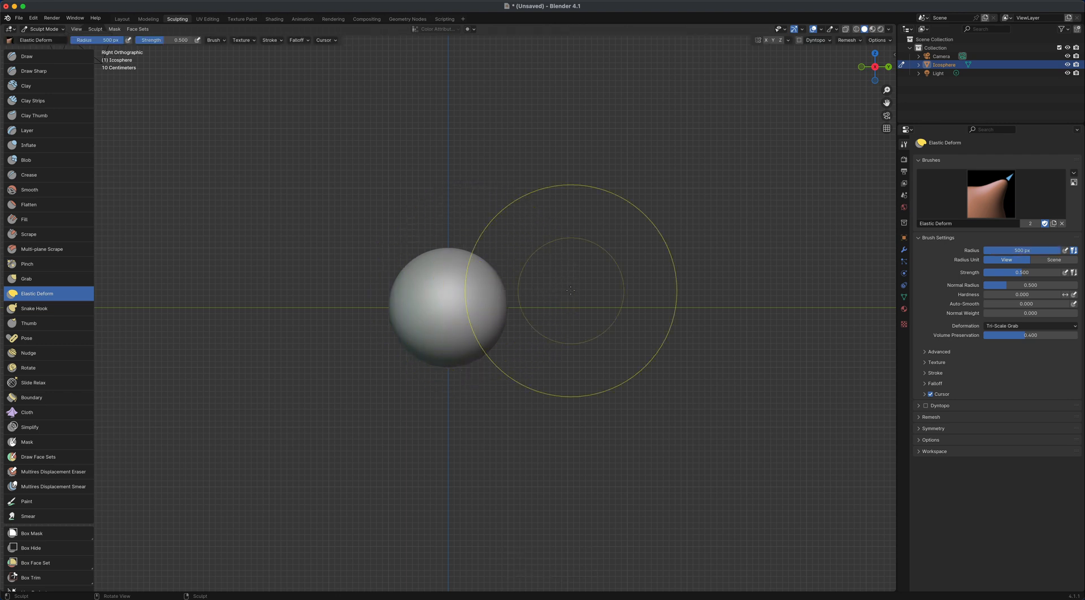
left_click(766, 40)
Stretch the sphere's upper part upward at a slant and widen it into an elongated, tilted head.
left_click_drag(483, 265, 536, 75)
left_click_drag(537, 127, 543, 97)
left_click_drag(552, 150, 579, 150)
left_click_drag(493, 138, 440, 128)
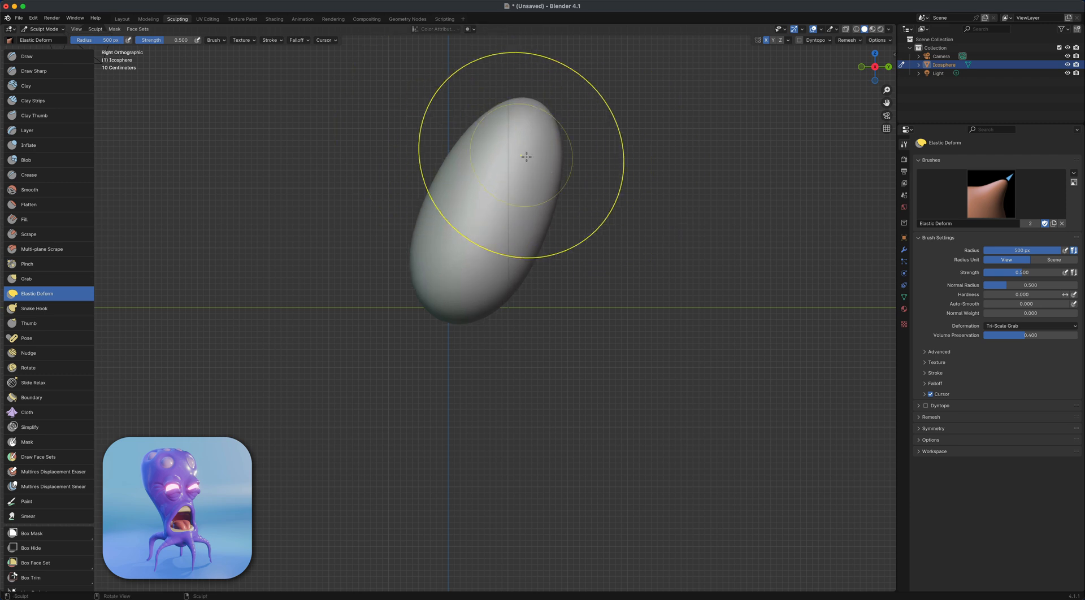
left_click_drag(522, 156, 531, 176)
Pull the lower end of the shape downward to lengthen the body, and smooth its surface.
left_click_drag(441, 309, 428, 466)
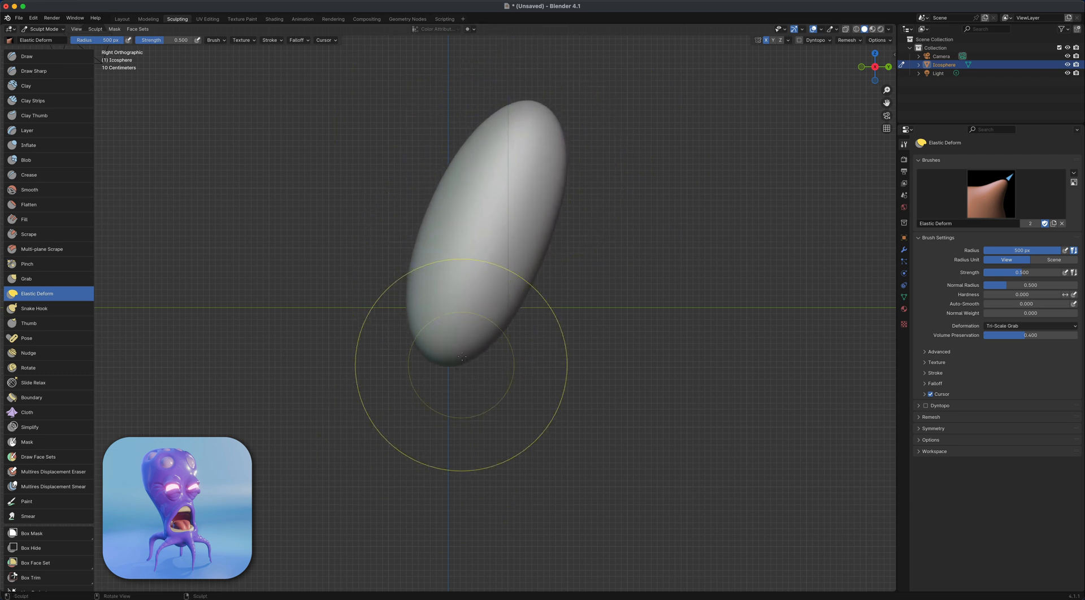
left_click_drag(461, 364, 442, 439)
left_click_drag(426, 381, 405, 406)
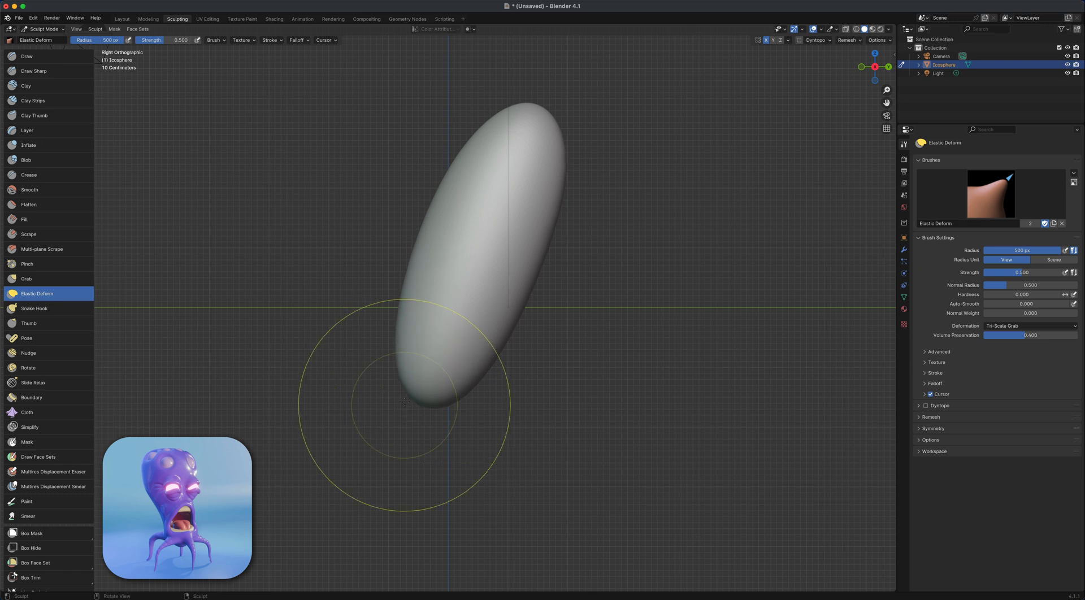
left_click_drag(425, 367, 426, 397, "shift")
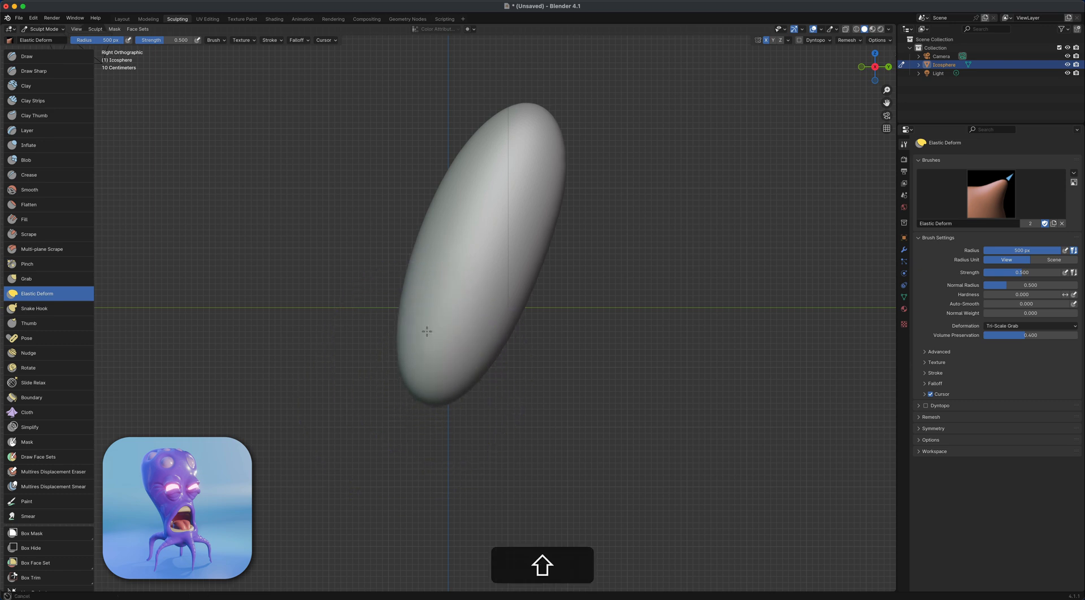
mouse_move(403, 311)
left_mouse_down("shift")
mouse_move(451, 352)
mouse_move(513, 183)
left_mouse_up("shift")
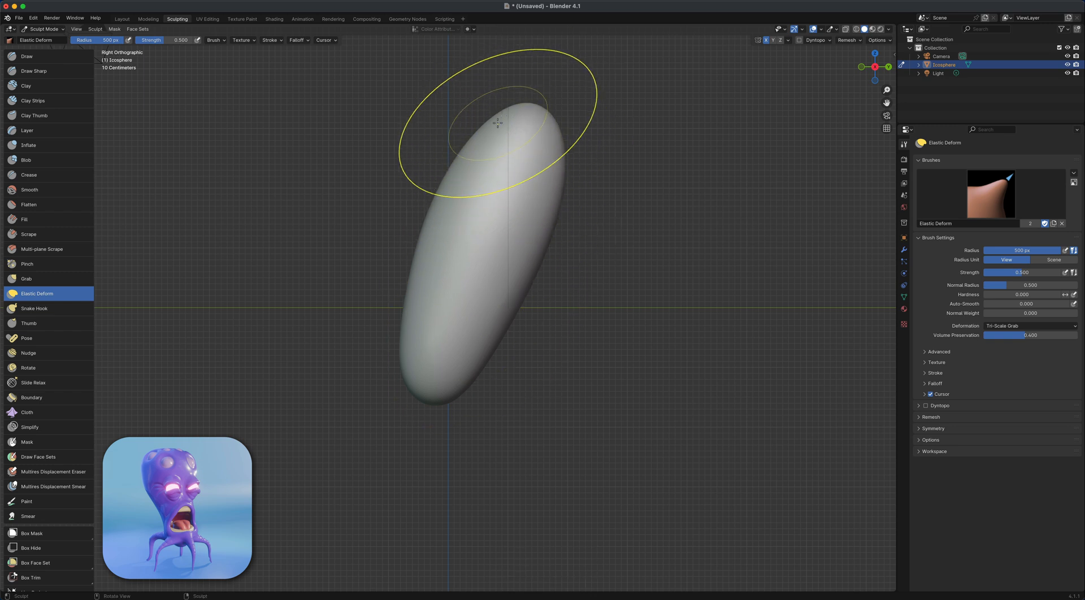
Swell the top of the head with the Inflate brush, raising the brush strength to 0.625.
left_click(34, 146)
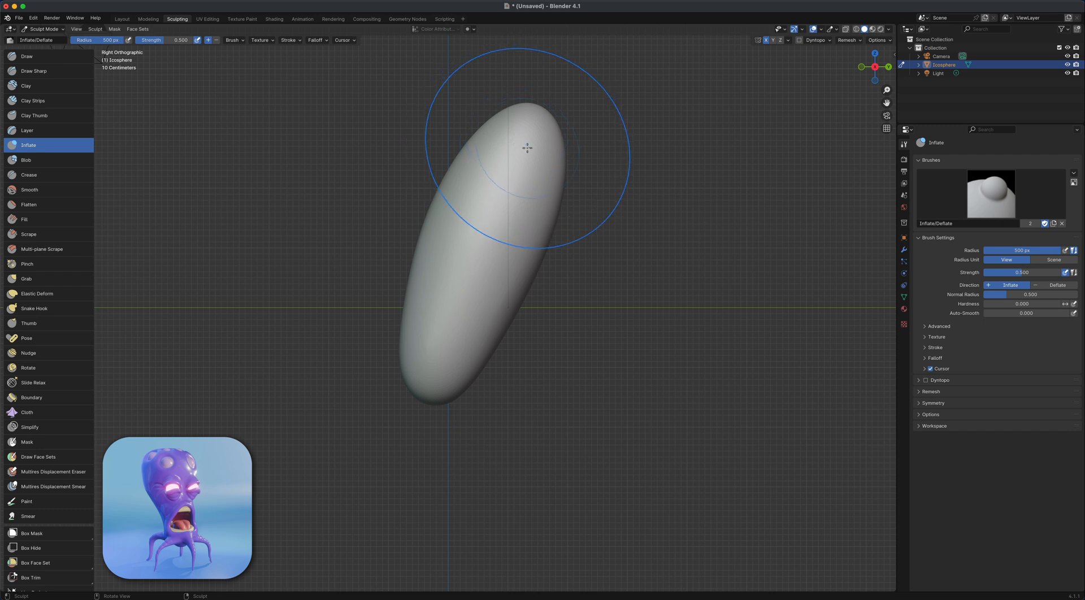
mouse_move(516, 136)
left_mouse_down()
mouse_move(521, 116)
mouse_move(509, 113)
mouse_move(551, 147)
mouse_move(527, 111)
mouse_move(499, 117)
mouse_move(557, 136)
mouse_move(541, 179)
mouse_move(528, 150)
left_mouse_up()
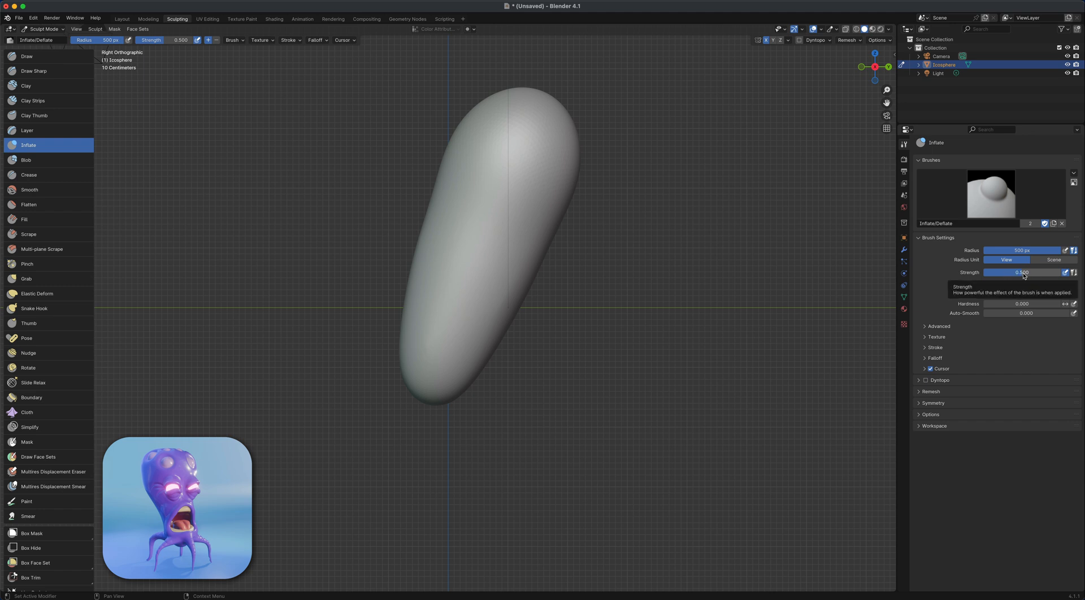
left_click_drag(1019, 274, 1028, 274)
mouse_move(534, 141)
left_mouse_down()
mouse_move(476, 115)
mouse_move(454, 172)
mouse_move(521, 194)
mouse_move(561, 182)
mouse_move(551, 134)
mouse_move(560, 104)
mouse_move(507, 94)
mouse_move(531, 96)
mouse_move(548, 147)
mouse_move(497, 97)
mouse_move(469, 107)
mouse_move(551, 116)
mouse_move(571, 98)
left_mouse_up()
Inflate the head further from the front and side angles to make it broad and bulbous.
middle_click_drag(633, 305, 684, 333)
mouse_move(431, 110)
left_mouse_down()
mouse_move(436, 68)
mouse_move(443, 100)
mouse_move(499, 132)
mouse_move(490, 121)
left_mouse_up()
middle_click_drag(620, 195, 486, 210)
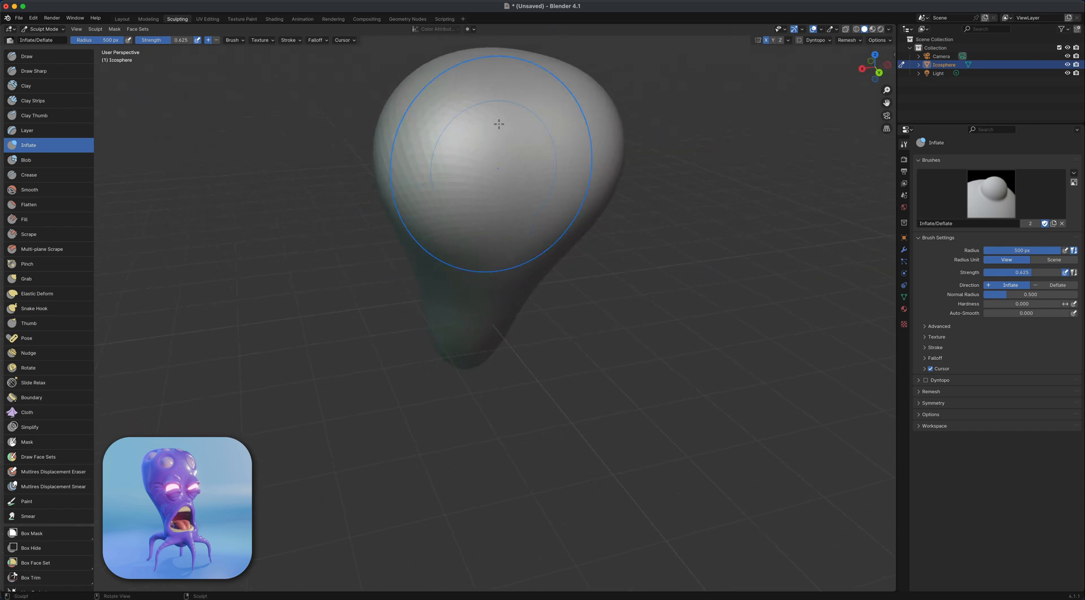
mouse_move(500, 126)
left_mouse_down()
mouse_move(540, 123)
mouse_move(528, 136)
mouse_move(518, 126)
mouse_move(543, 223)
mouse_move(586, 230)
left_mouse_up()
Smooth the side of the swollen head and inflate its flattened top to round it out.
middle_click_drag(590, 247, 668, 231)
scroll(661, 229, "down", 2)
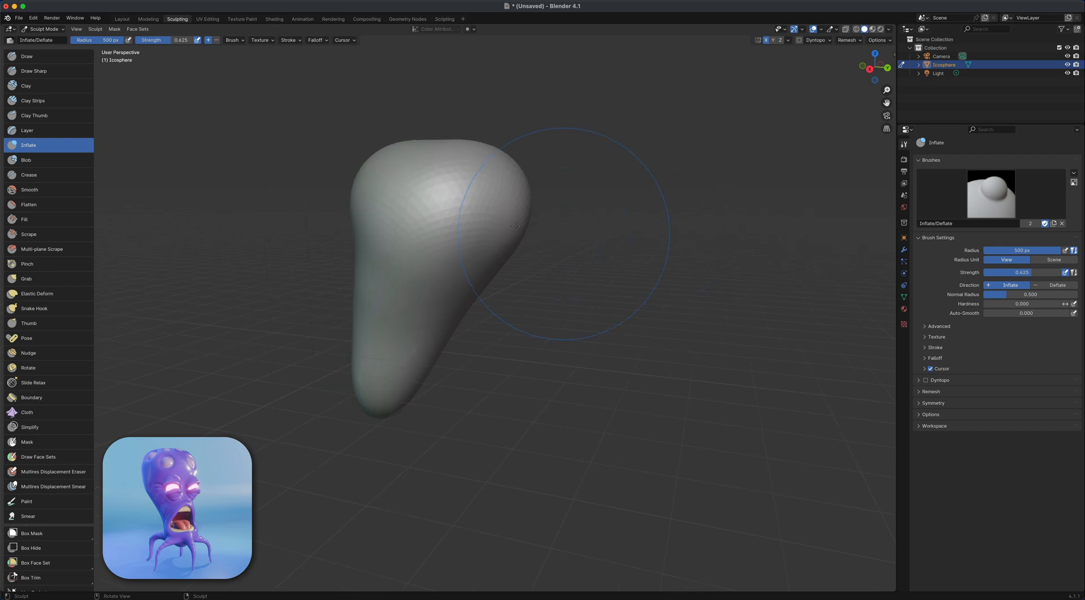
mouse_move(458, 210)
left_mouse_down("shift")
mouse_move(493, 187)
mouse_move(415, 201)
left_mouse_up("shift")
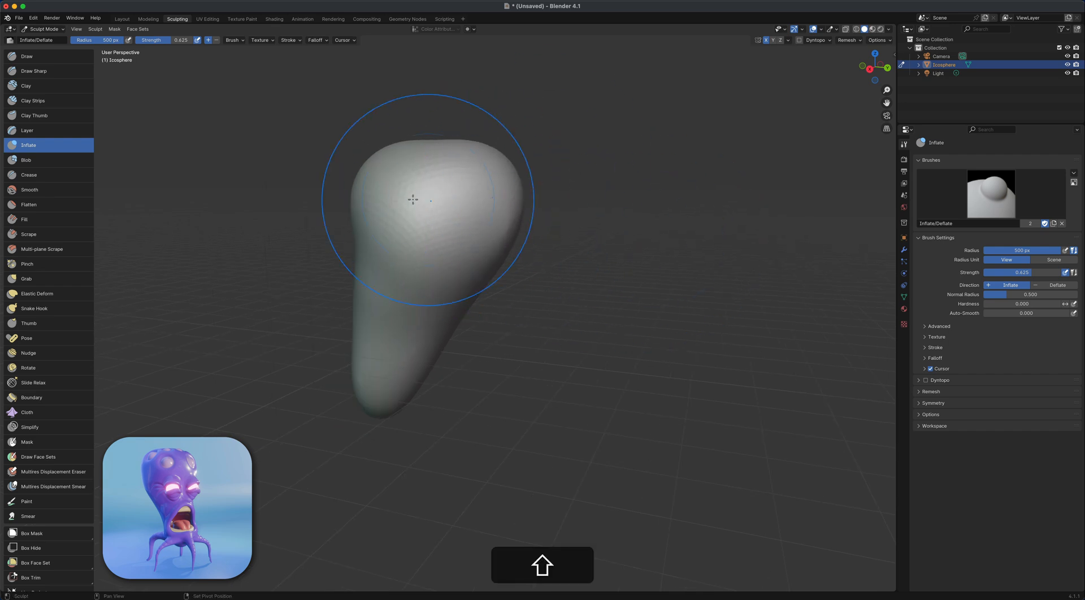
middle_click_drag(206, 227, 211, 257)
mouse_move(419, 137)
left_mouse_down()
mouse_move(429, 132)
mouse_move(402, 165)
mouse_move(448, 133)
left_mouse_up()
Remesh the sculpted body with a voxel size of 0.0310 m and smooth the head.
mouse_move(476, 302)
middle_mouse_down()
mouse_move(554, 253)
mouse_move(602, 307)
mouse_move(623, 301)
mouse_move(561, 298)
mouse_move(606, 294)
mouse_move(588, 299)
middle_mouse_up()
scroll(603, 300, "down", 2)
scroll(600, 289, "up", 1)
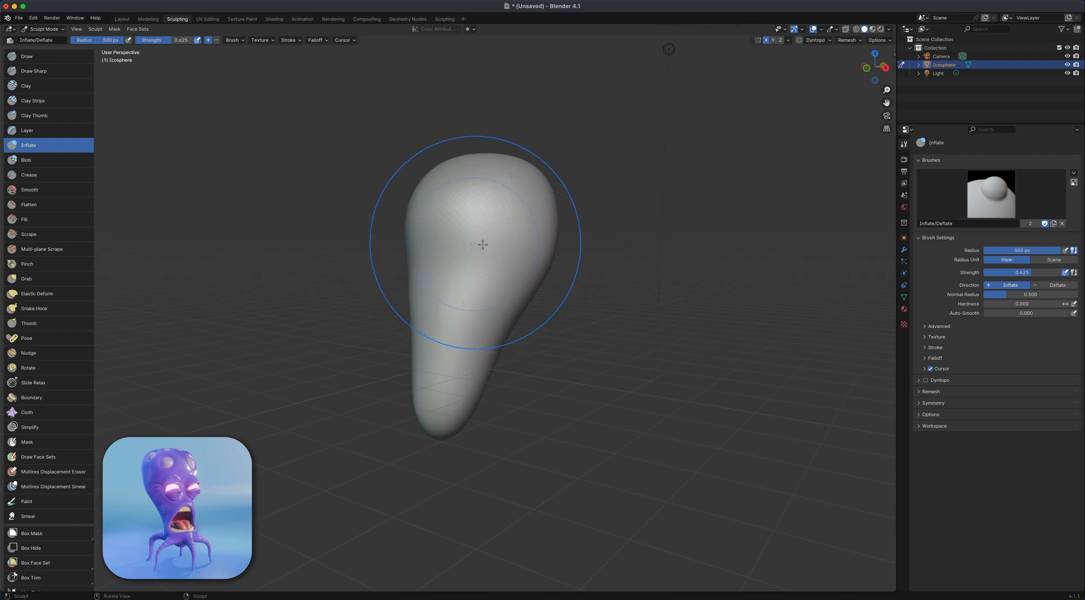
middle_click_drag(602, 286, 599, 286)
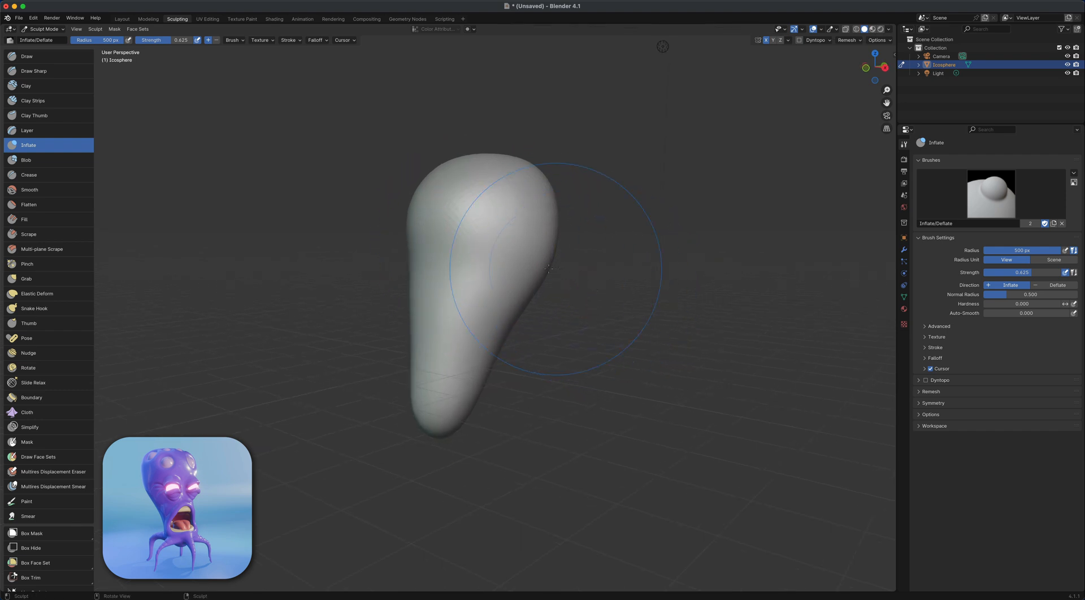
key("r")
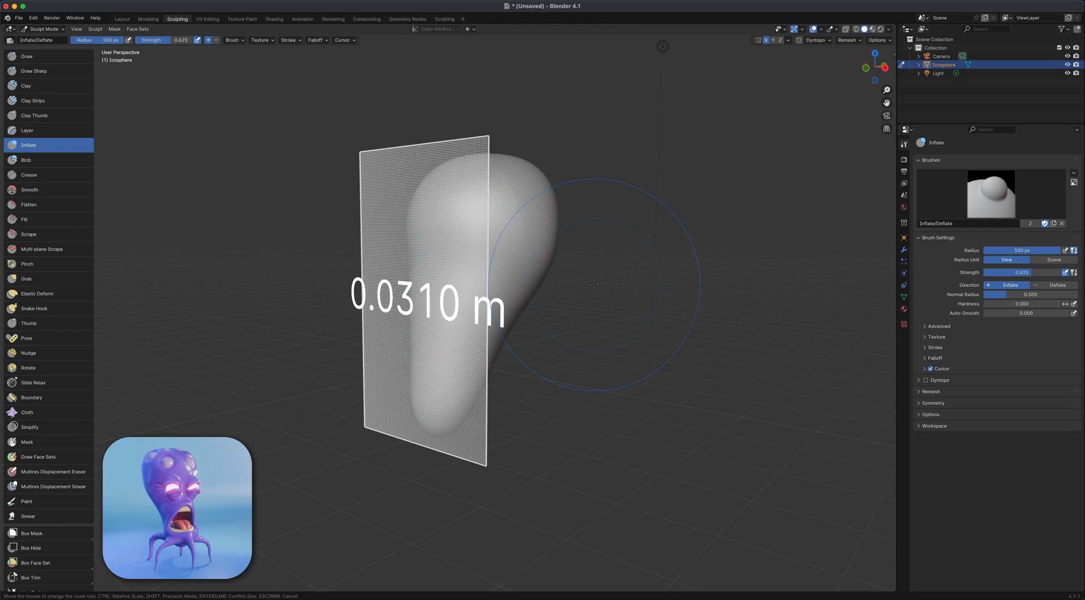
left_click(593, 284)
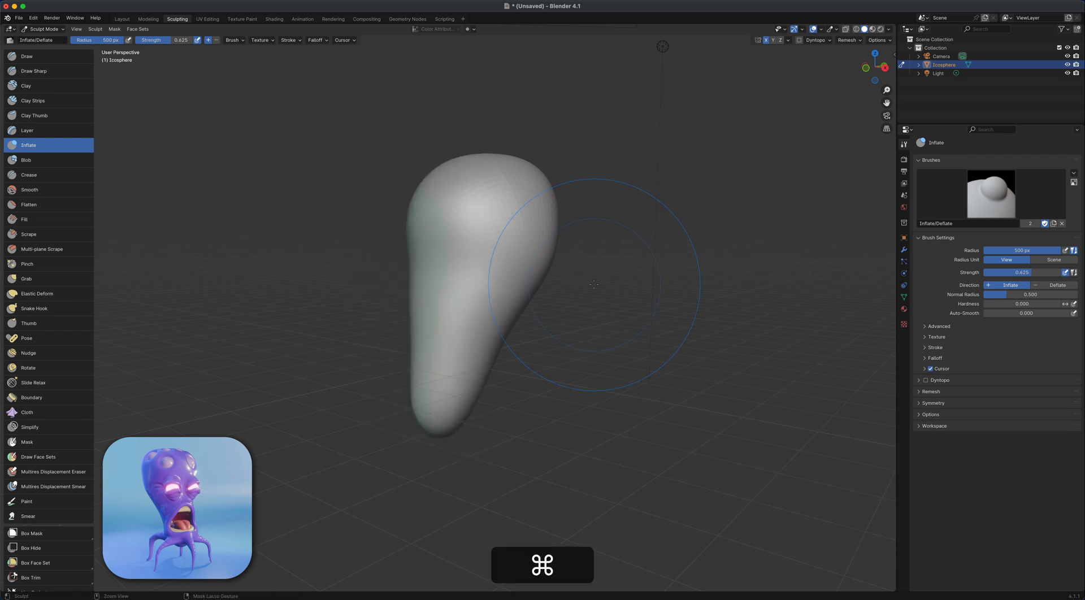
key("super+r")
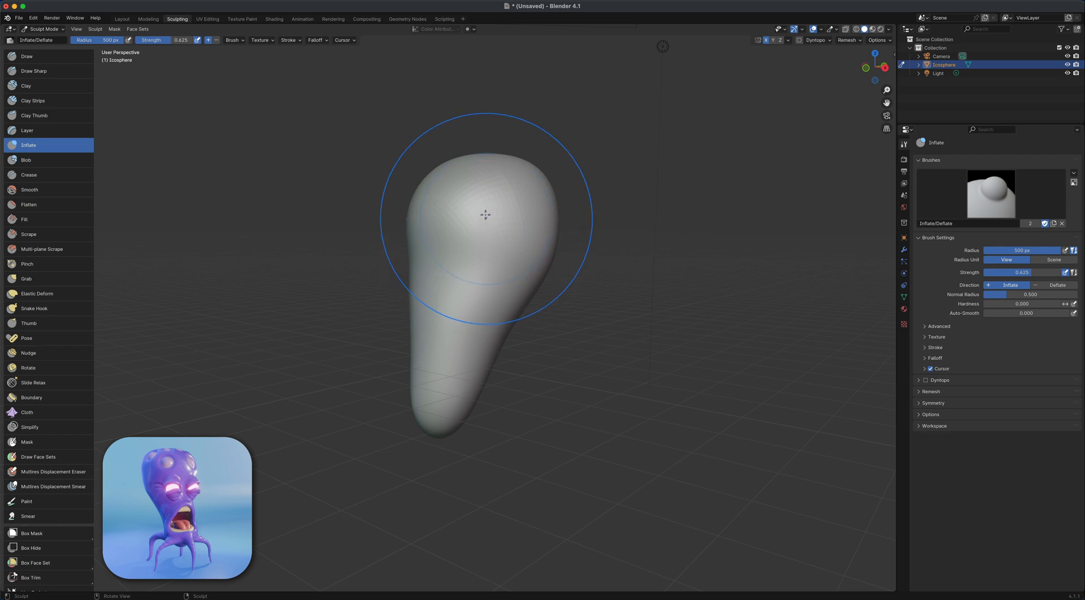
key("shift")
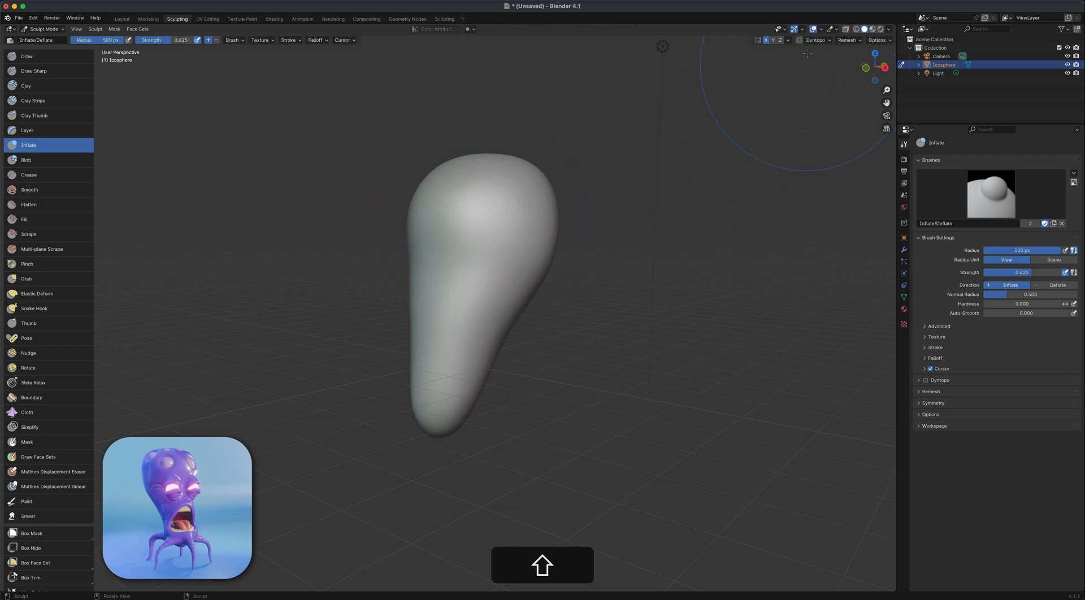
Turn on the Statistics overlay in the viewport.
left_click(821, 30)
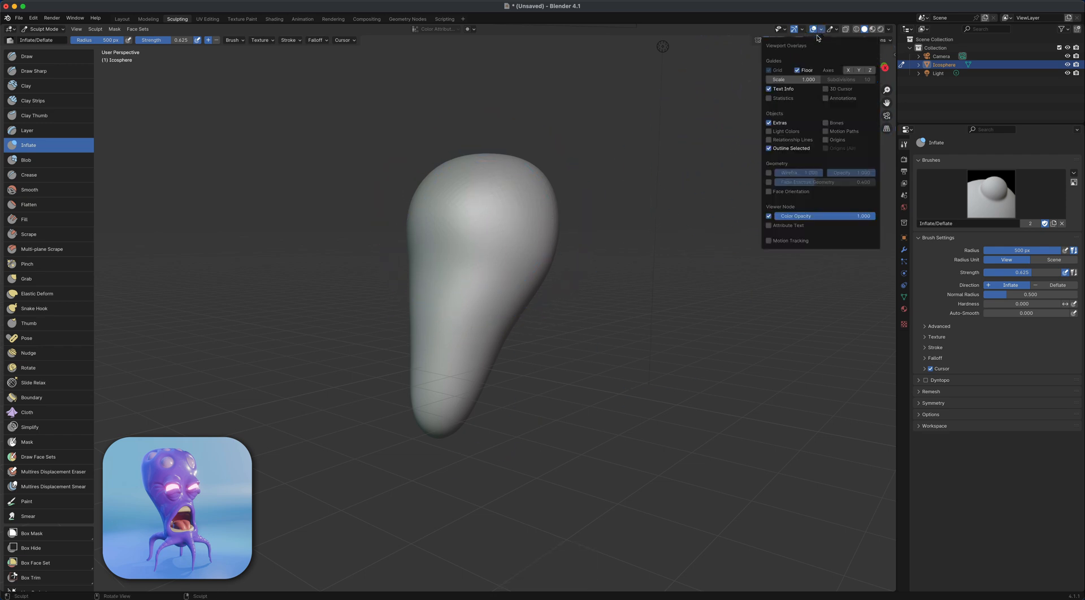
left_click(770, 98)
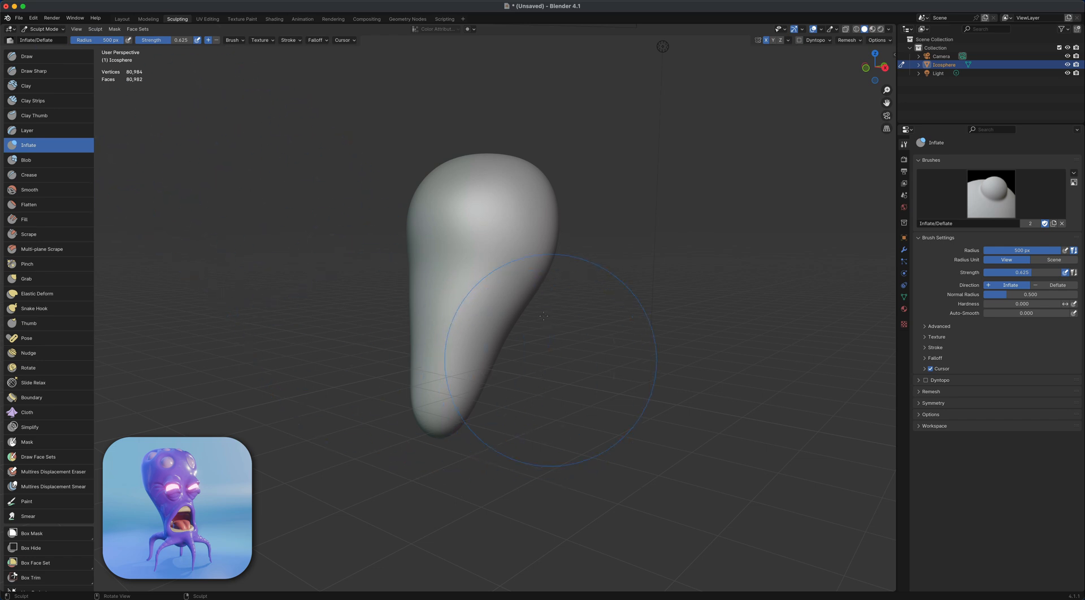
Mask a round spot on the upper front of the head using the Mask brush at a 106 px radius.
middle_click_drag(533, 358, 554, 340)
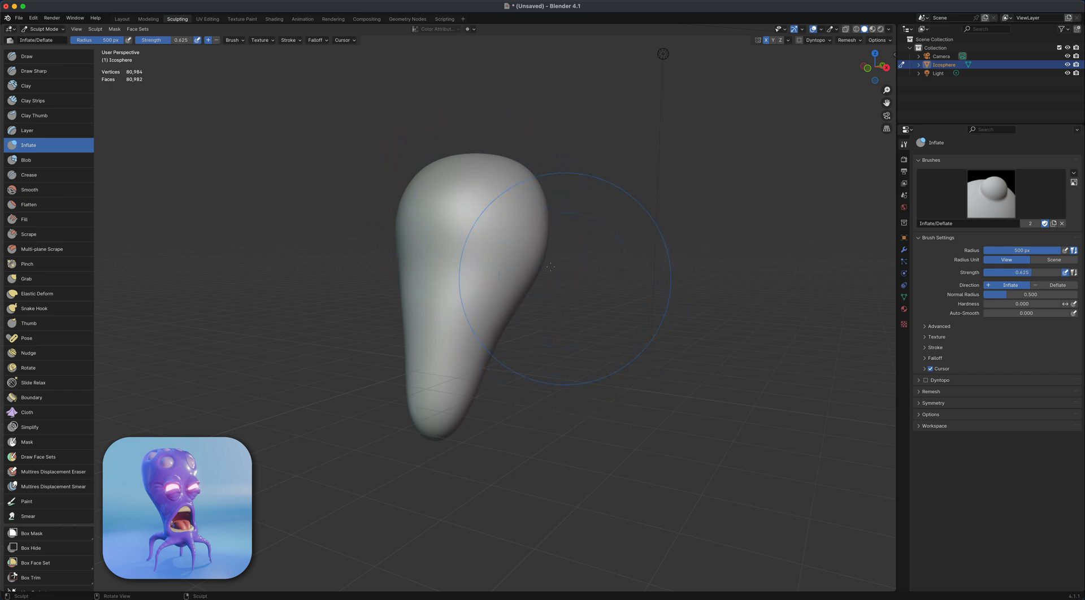
middle_click_drag(486, 217, 549, 341)
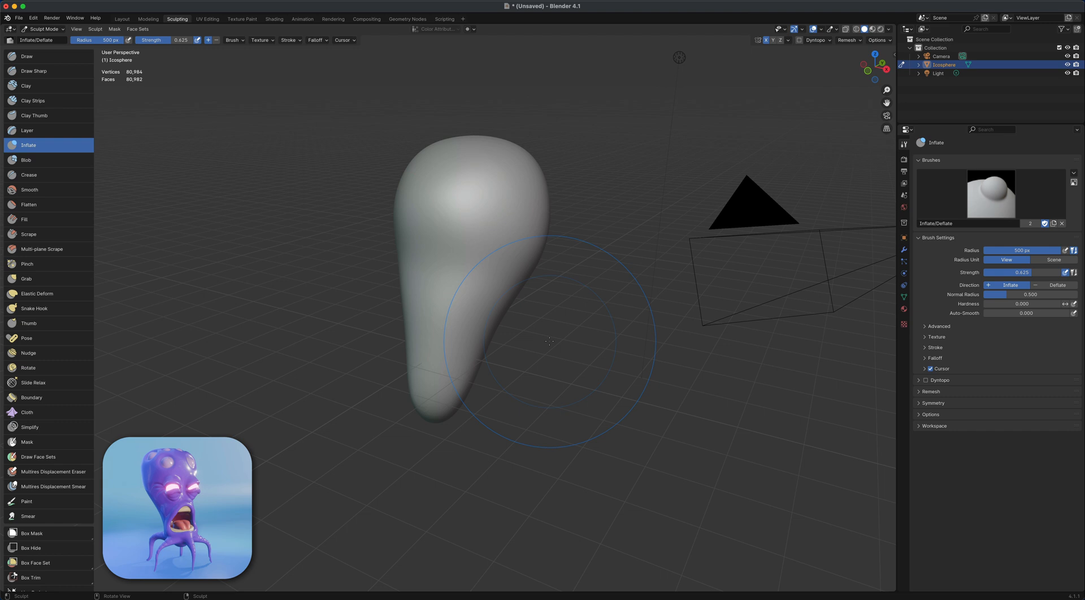
key("f")
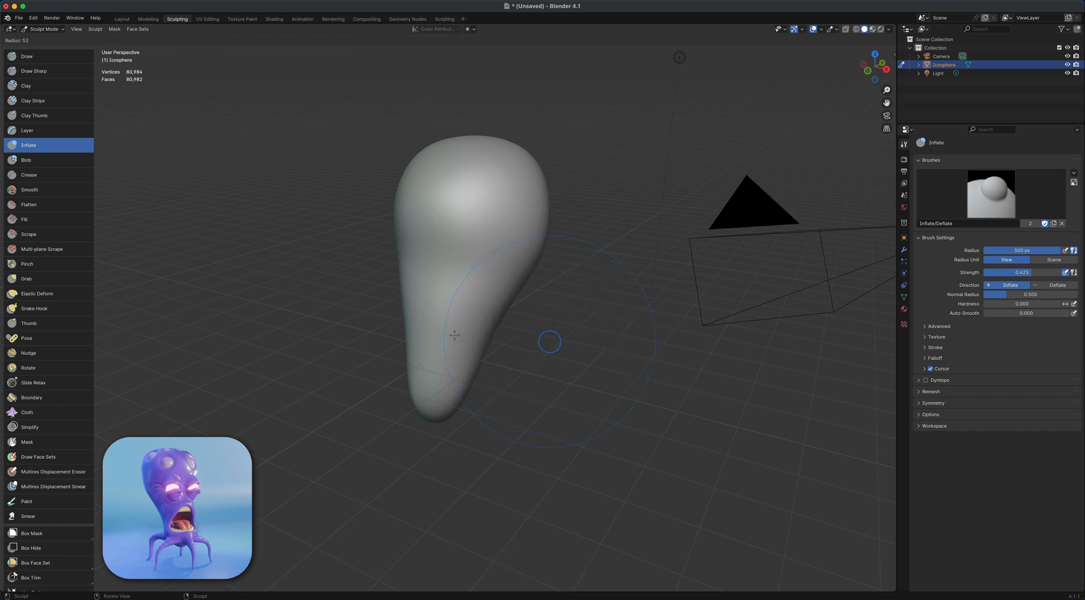
left_click(454, 335)
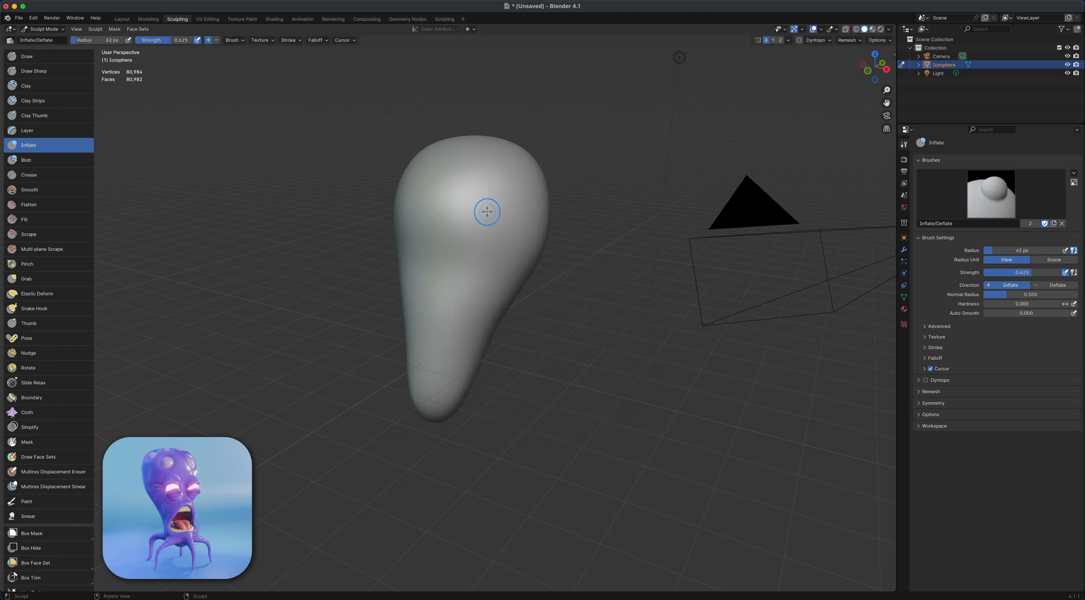
key("m")
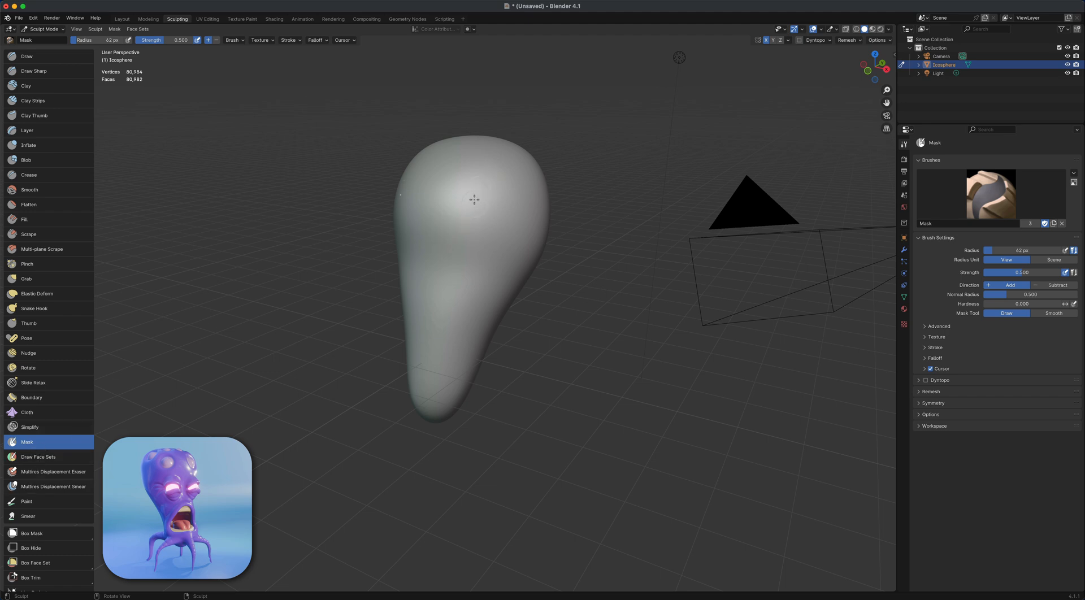
left_click_drag(475, 187, 472, 179)
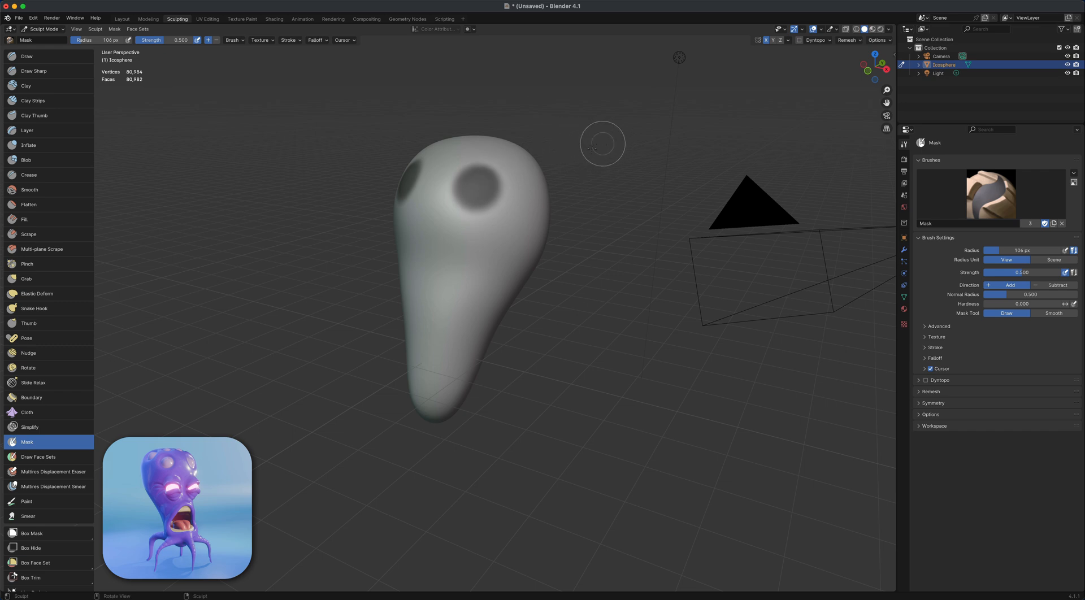
Mask more large round spots around the side and upper back of the head.
middle_click_drag(538, 124, 533, 144)
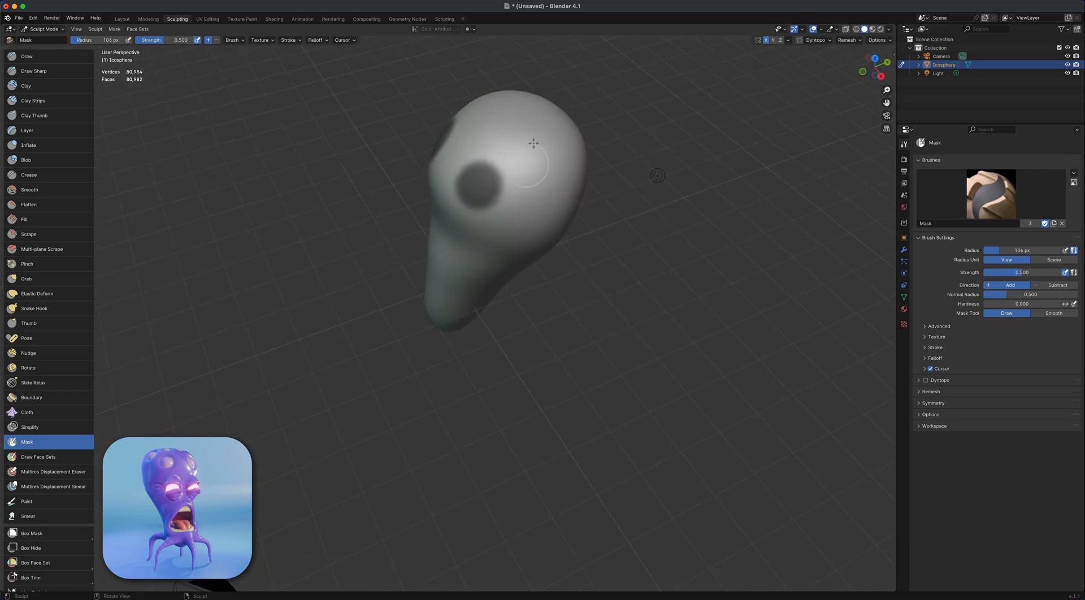
mouse_move(542, 162)
left_mouse_down()
mouse_move(550, 171)
mouse_move(536, 165)
left_mouse_up()
mouse_move(541, 137)
middle_mouse_down()
mouse_move(424, 146)
mouse_move(421, 133)
middle_mouse_up()
left_click_drag(588, 213, 601, 209)
middle_click_drag(581, 181, 622, 149)
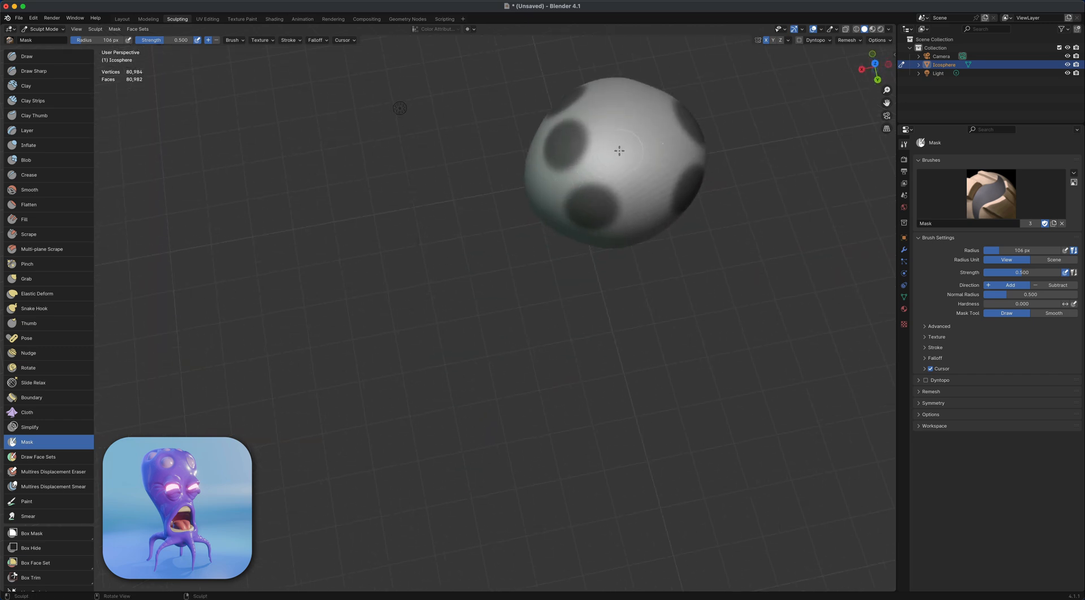
Reduce the Mask brush radius to 72 px and mask smaller round spots on top of the head.
key("f")
left_click(621, 158)
left_click_drag(621, 158, 619, 168)
middle_click_drag(612, 163, 589, 97)
left_click_drag(589, 97, 598, 96)
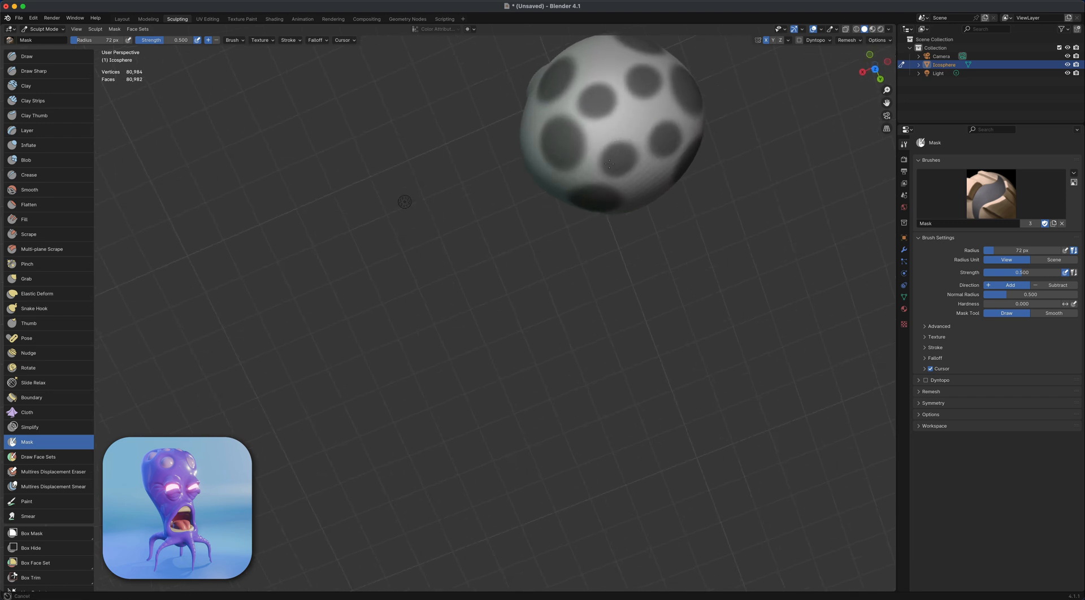
Mask a large round spot in the middle of the back of the head, below the two upper spots.
mouse_move(611, 155)
middle_mouse_down()
mouse_move(626, 60)
mouse_move(635, 70)
middle_mouse_up()
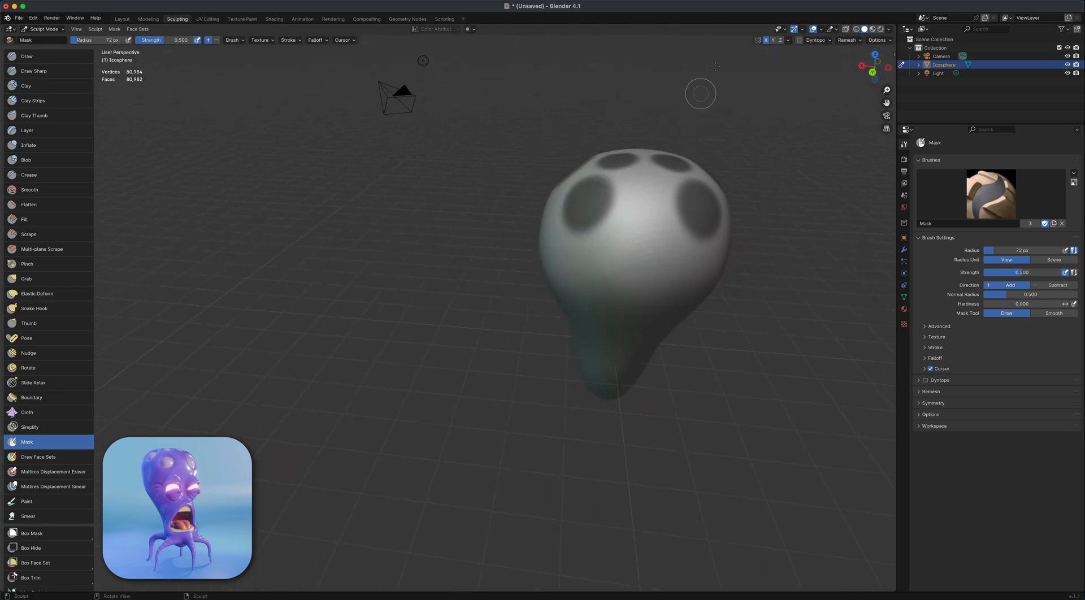
mouse_move(640, 250)
left_mouse_down()
mouse_move(627, 244)
mouse_move(649, 249)
mouse_move(634, 257)
left_mouse_up()
middle_click_drag(638, 268, 645, 249)
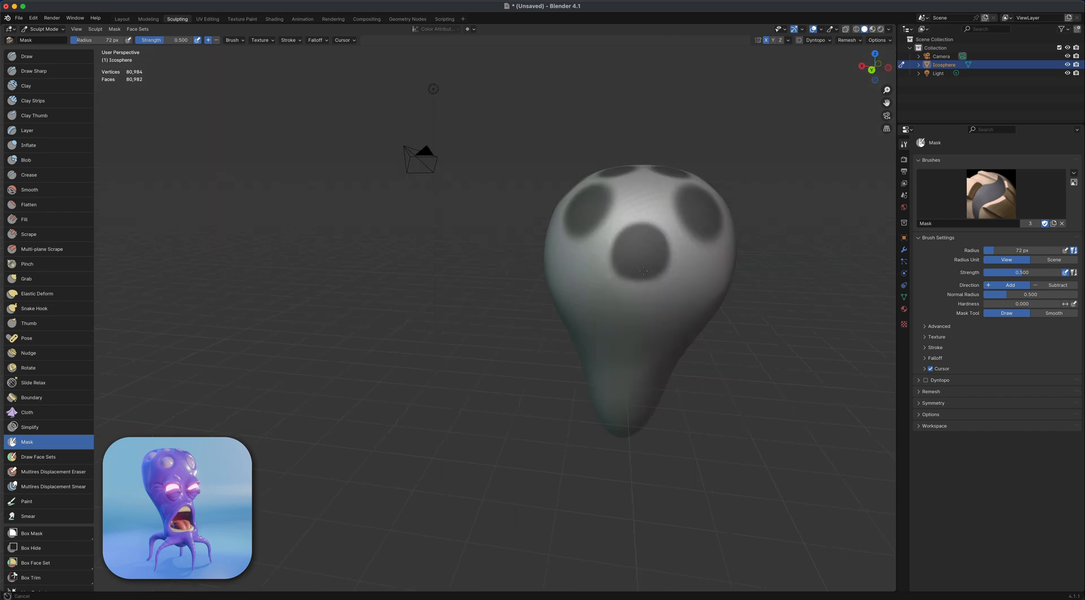
Inflate the unmasked surface around the front and side spots with the Inflate brush at a 500 px radius.
middle_click_drag(643, 263, 682, 237)
middle_click_drag(599, 215, 649, 227)
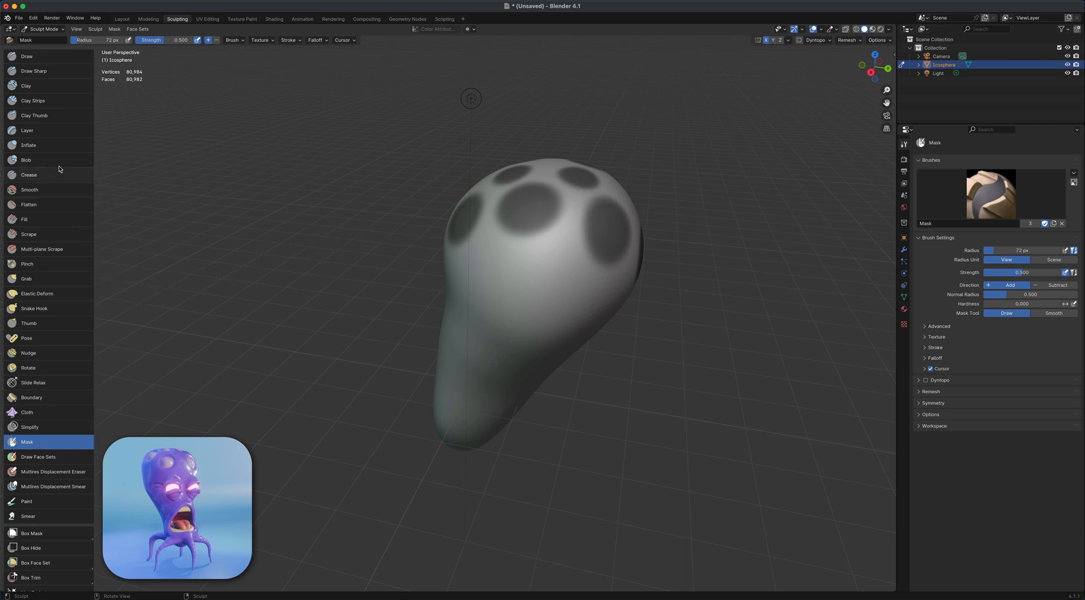
left_click(63, 147)
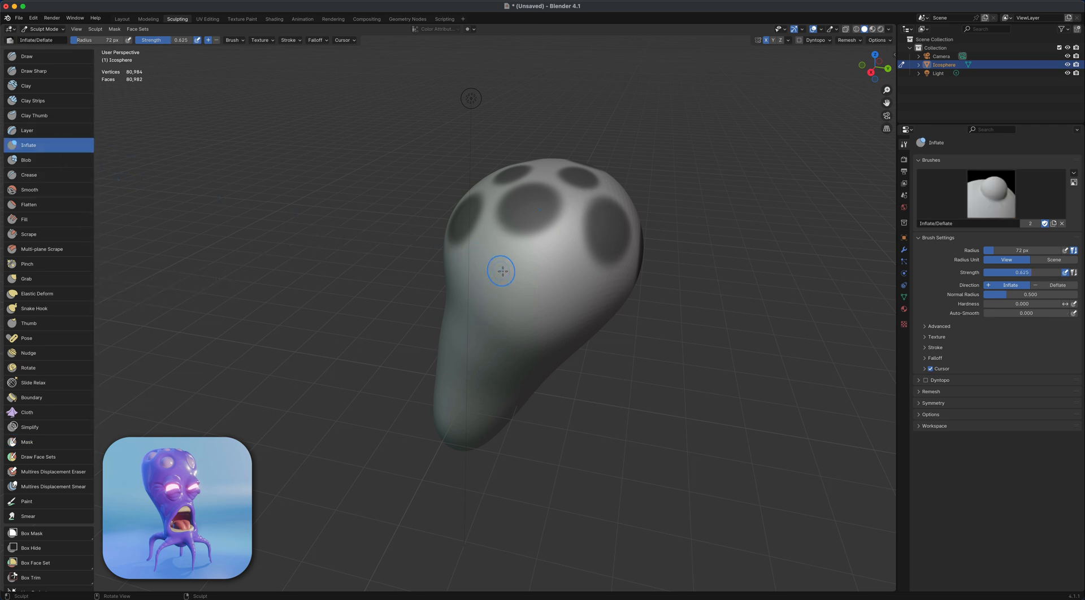
key("f")
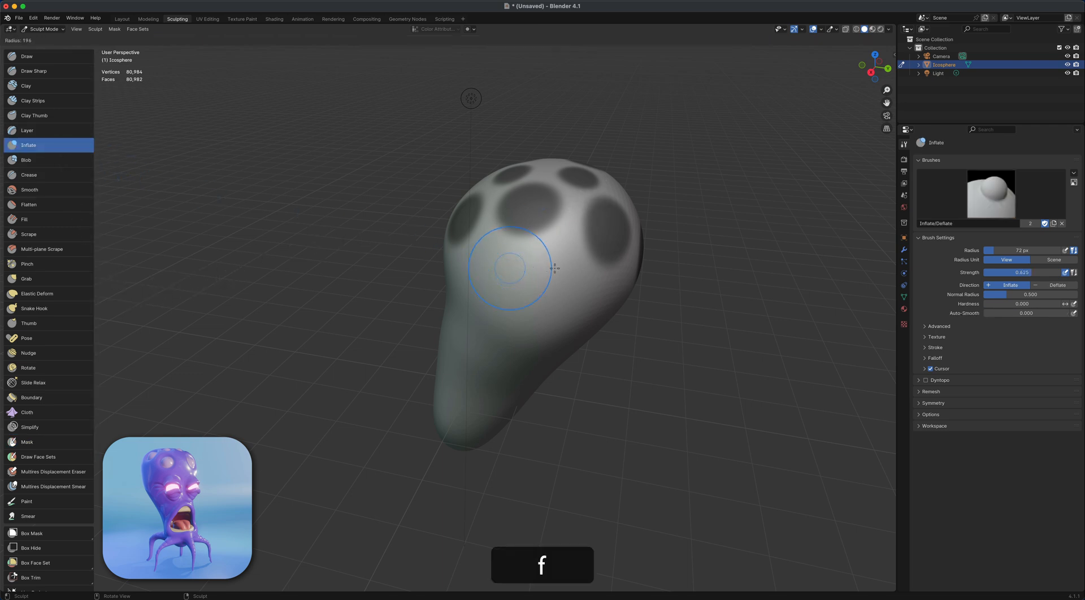
left_click(633, 271)
left_click_drag(588, 233, 531, 204)
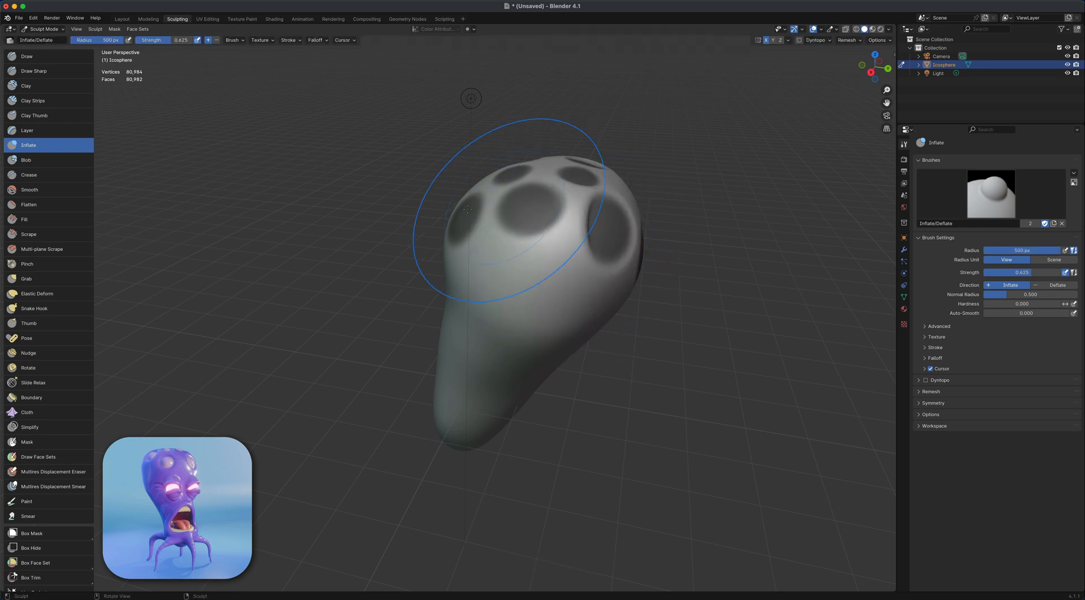
middle_click_drag(508, 208, 571, 229)
left_click_drag(480, 237, 457, 252)
left_click_drag(460, 243, 446, 212)
mouse_move(444, 192)
left_mouse_down()
mouse_move(437, 168)
mouse_move(462, 205)
left_mouse_up()
Inflate the unmasked skin around the back of the head so the masked spots sink in.
middle_click_drag(463, 205, 511, 282)
left_click_drag(512, 282, 502, 269)
mouse_move(644, 379)
middle_mouse_down()
mouse_move(604, 326)
mouse_move(592, 329)
middle_mouse_up()
mouse_move(592, 329)
left_mouse_down()
mouse_move(615, 403)
mouse_move(590, 298)
left_mouse_up()
middle_click_drag(590, 298, 569, 334)
mouse_move(572, 199)
middle_mouse_down()
mouse_move(616, 187)
mouse_move(619, 210)
middle_mouse_up()
left_click_drag(619, 210, 627, 204)
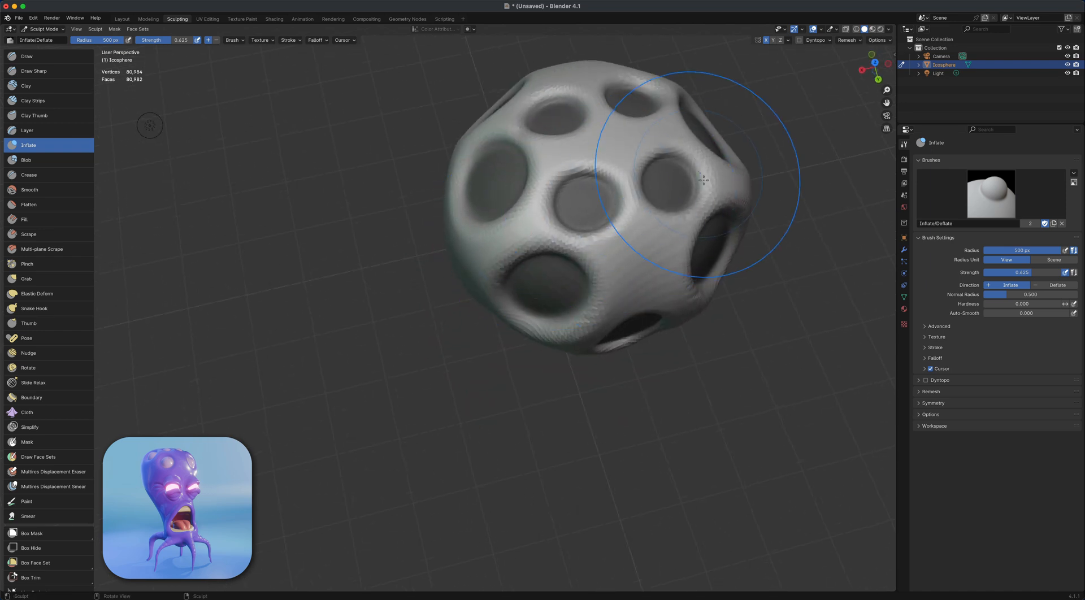
Inflate the areas between the spots on top of the head and around the large front spot to deepen them.
left_click_drag(700, 175, 681, 154)
left_click_drag(613, 139, 622, 147)
left_click_drag(616, 142, 600, 93)
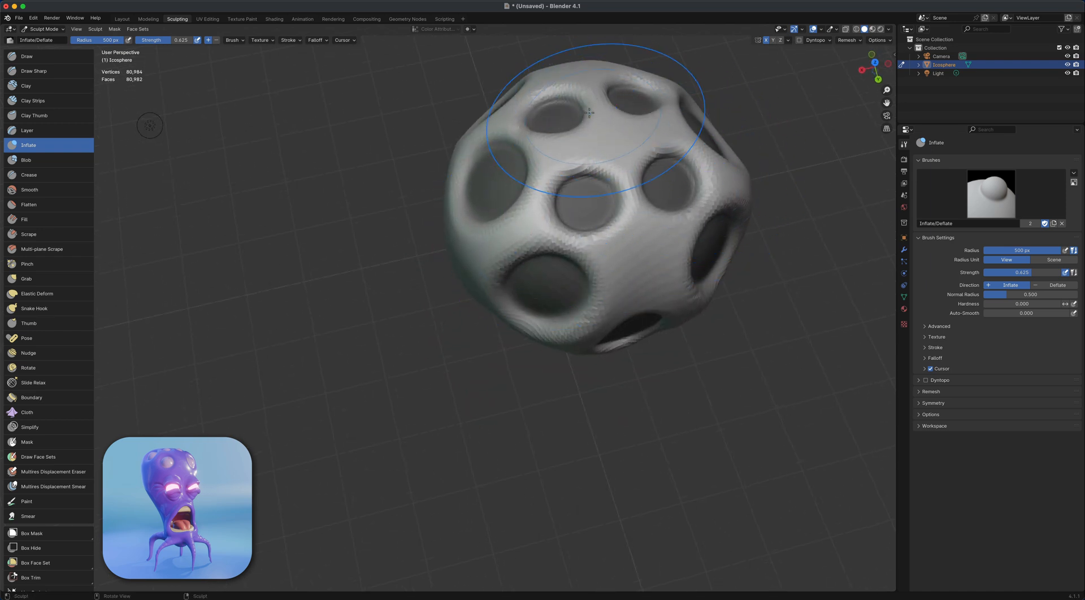
mouse_move(599, 89)
middle_mouse_down()
mouse_move(614, 145)
mouse_move(664, 150)
middle_mouse_up()
mouse_move(606, 194)
left_mouse_down()
mouse_move(591, 122)
mouse_move(545, 249)
mouse_move(572, 250)
mouse_move(563, 195)
mouse_move(498, 226)
mouse_move(560, 226)
left_mouse_up()
left_click_drag(562, 190, 565, 180)
middle_click_drag(558, 178, 593, 169)
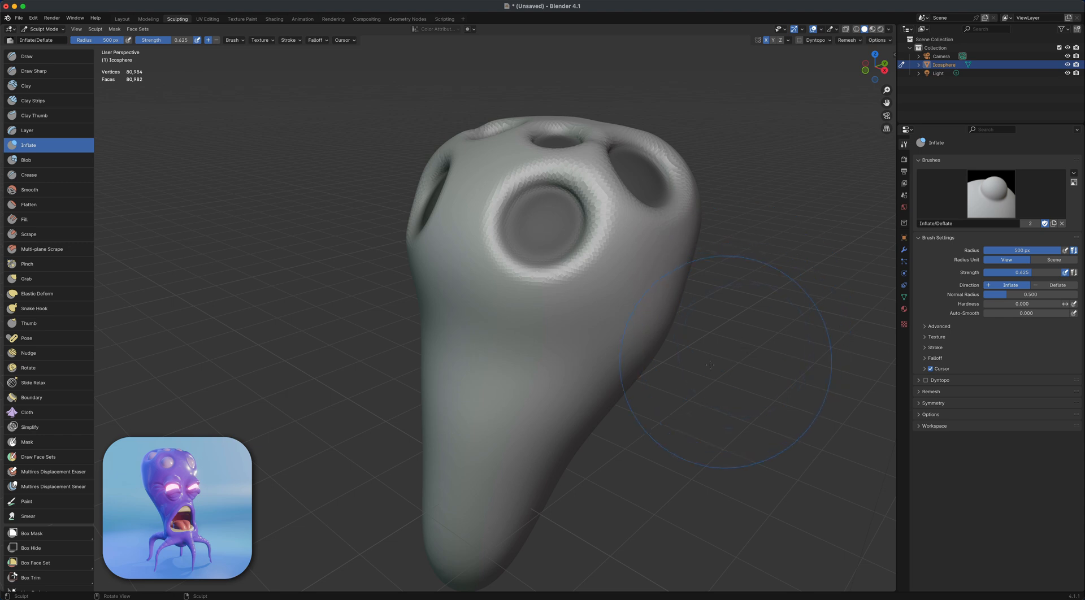
Clear the mask and voxel-remesh the body.
key("a")
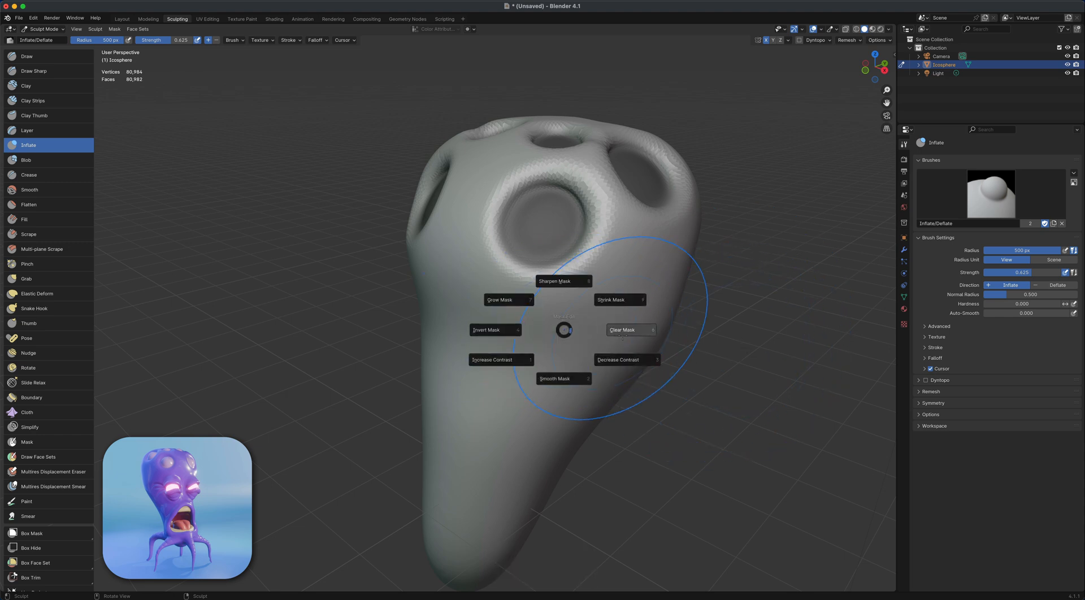
left_click(621, 332)
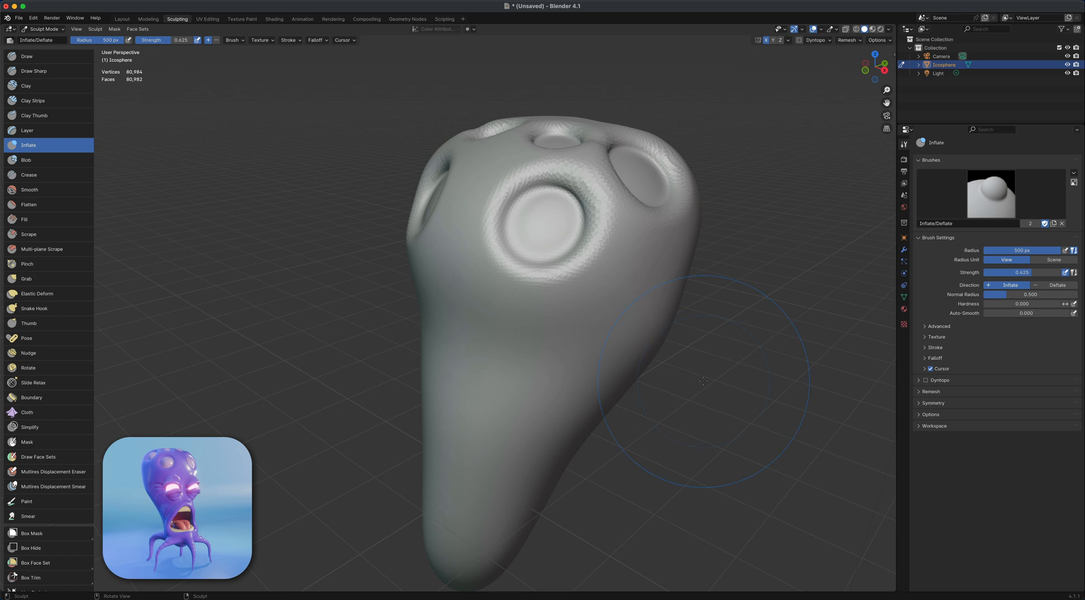
key("super+r")
Smooth the rims of the front and upper spots with the Smooth brush at strength 0.342.
scroll(706, 364, "down", 2)
mouse_move(705, 364)
middle_mouse_down()
mouse_move(678, 404)
mouse_move(653, 368)
mouse_move(628, 359)
middle_mouse_up()
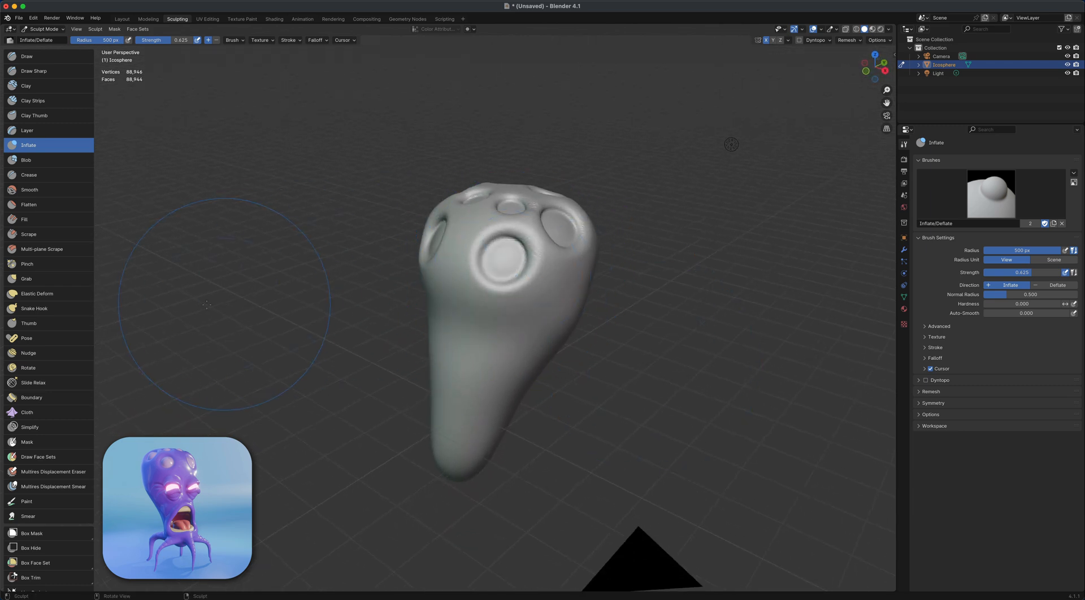
left_click(29, 190)
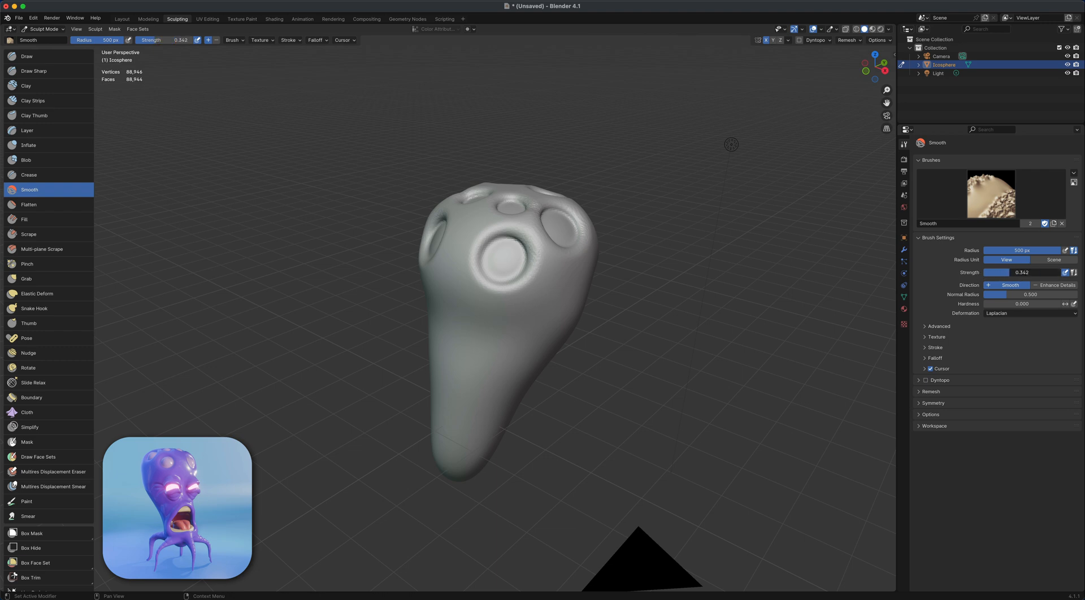
left_click_drag(537, 249, 525, 251, "shift")
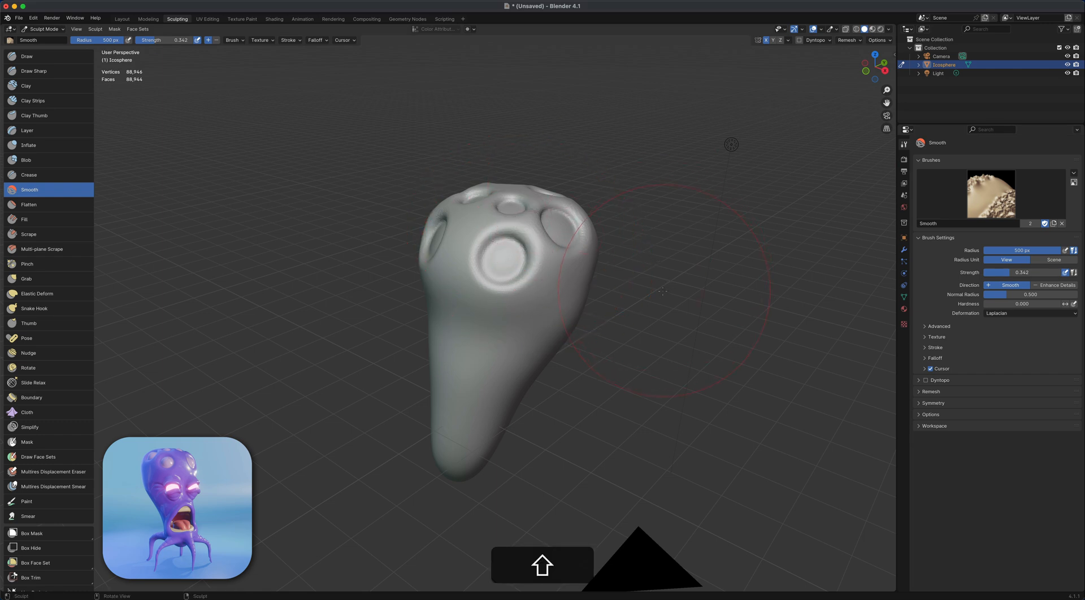
middle_click_drag(663, 291, 646, 323)
left_click_drag(584, 228, 580, 235, "shift")
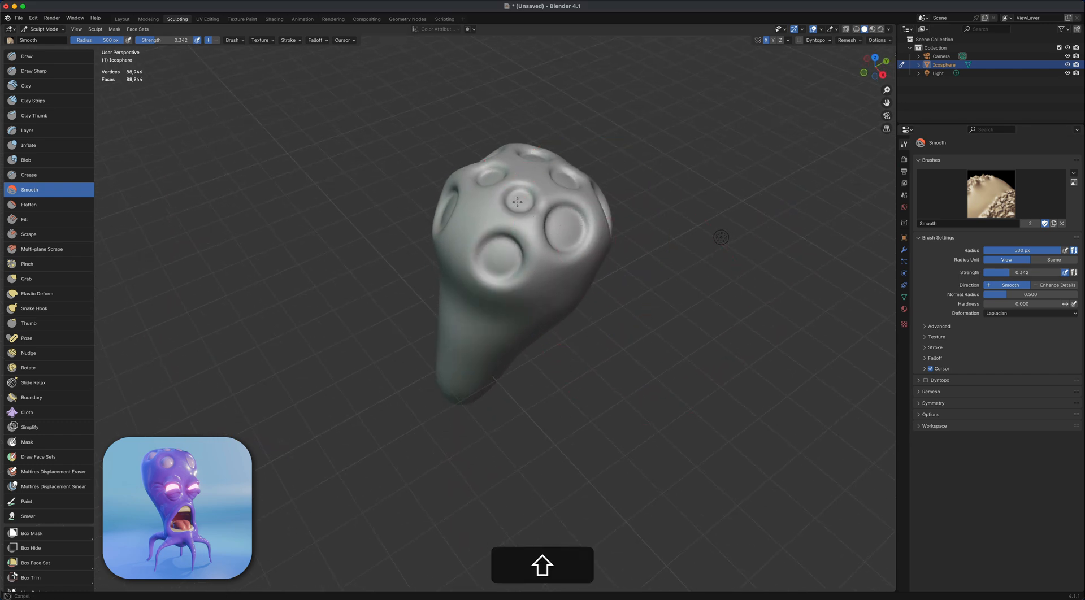
Smooth the remaining spot rims around the sides and back of the head.
middle_click_drag(720, 238, 757, 128)
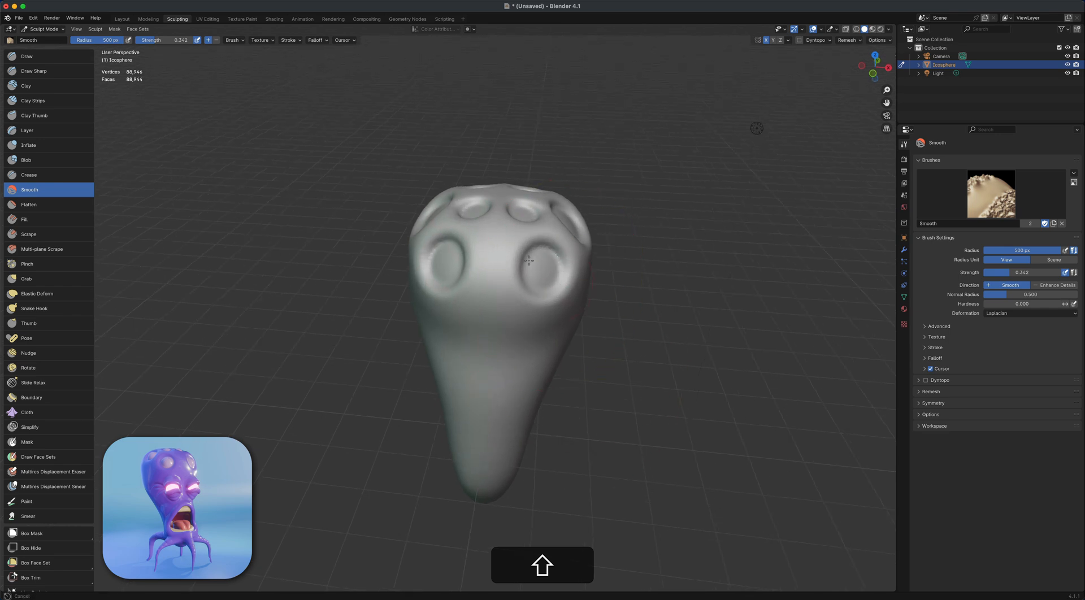
left_click_drag(529, 260, 517, 260, "shift")
mouse_move(362, 249)
middle_mouse_down()
mouse_move(425, 283)
mouse_move(446, 279)
middle_mouse_up()
left_click_drag(427, 277, 393, 266, "shift")
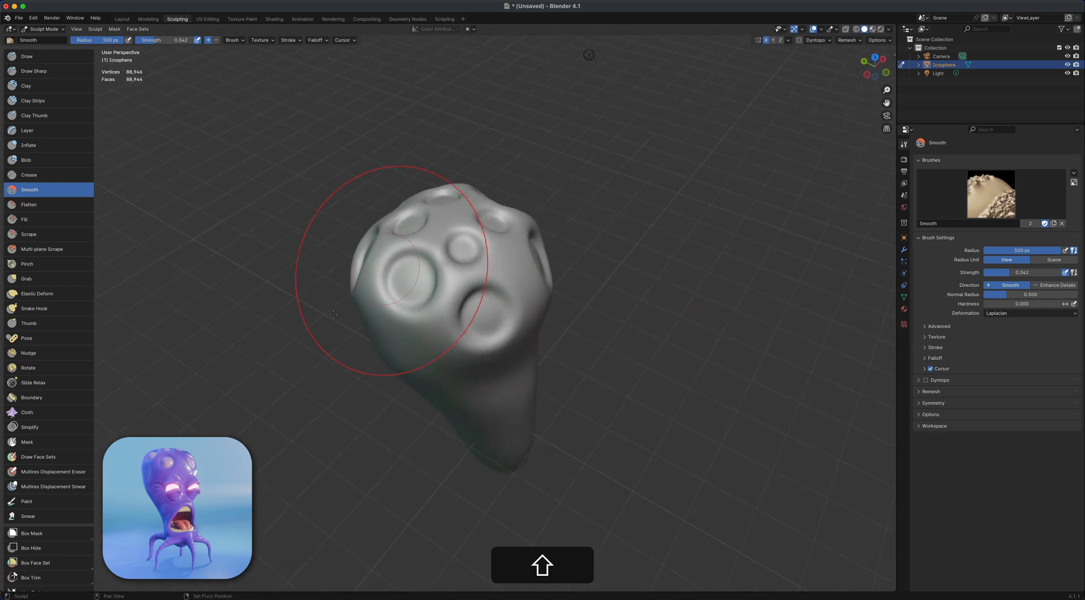
mouse_move(334, 314)
middle_mouse_down()
mouse_move(339, 290)
mouse_move(277, 388)
mouse_move(291, 386)
middle_mouse_up()
mouse_move(283, 338)
left_mouse_down("shift")
mouse_move(281, 329)
mouse_move(291, 349)
left_mouse_up("shift")
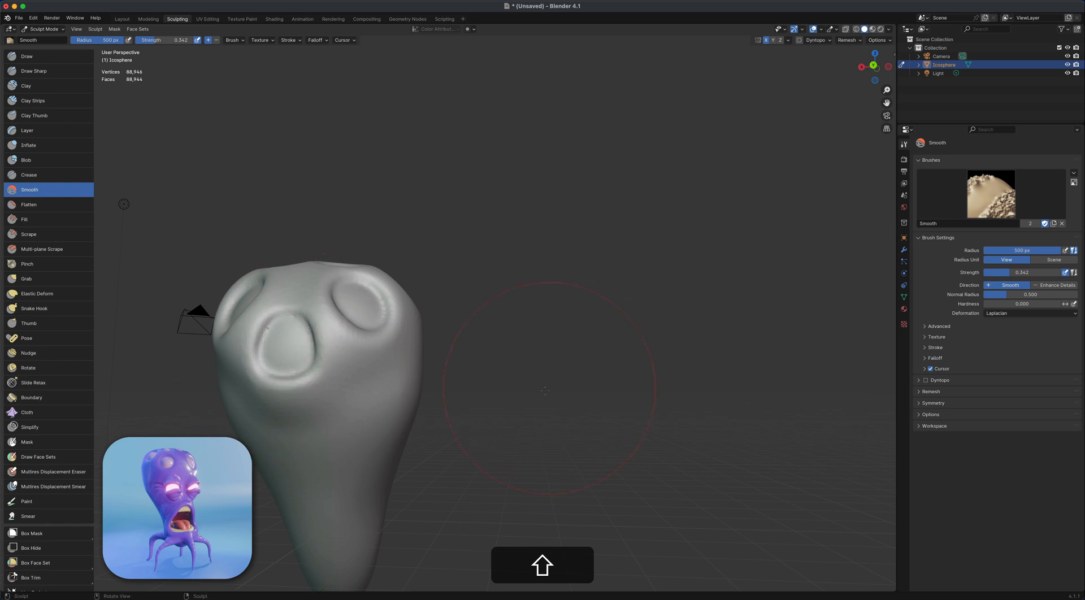
Inspect the smoothed spots around the head from the front, side and above.
middle_click_drag(581, 360, 390, 371)
scroll(505, 422, "down", 4)
middle_click_drag(505, 423, 604, 333, "shift")
mouse_move(679, 370)
middle_mouse_down()
mouse_move(589, 387)
mouse_move(596, 354)
mouse_move(509, 266)
middle_mouse_up()
scroll(613, 381, "up", 3)
scroll(613, 381, "down", 1)
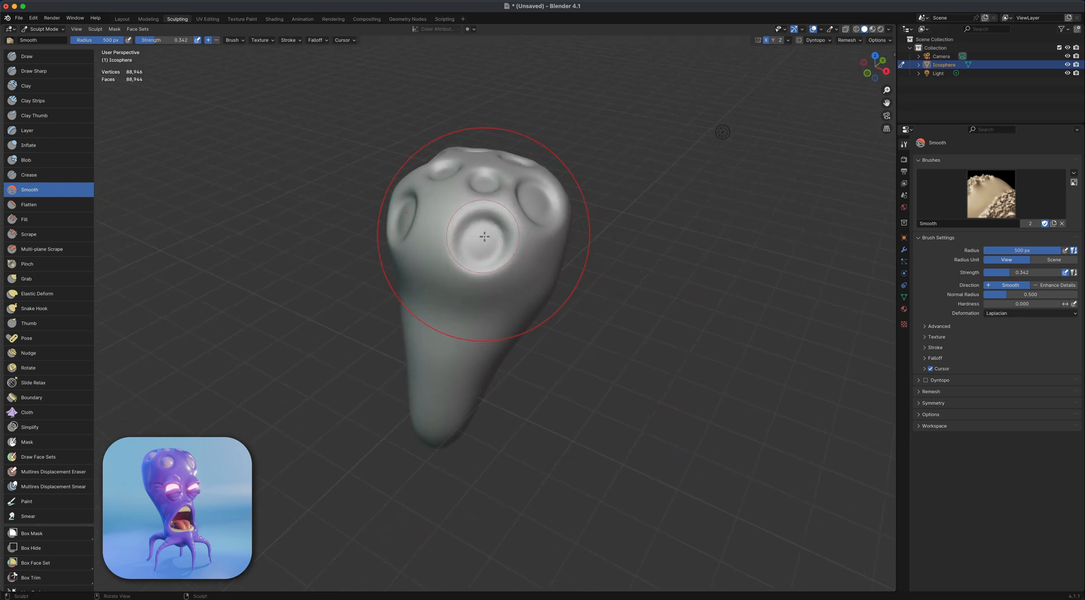
middle_click_drag(489, 256, 576, 338)
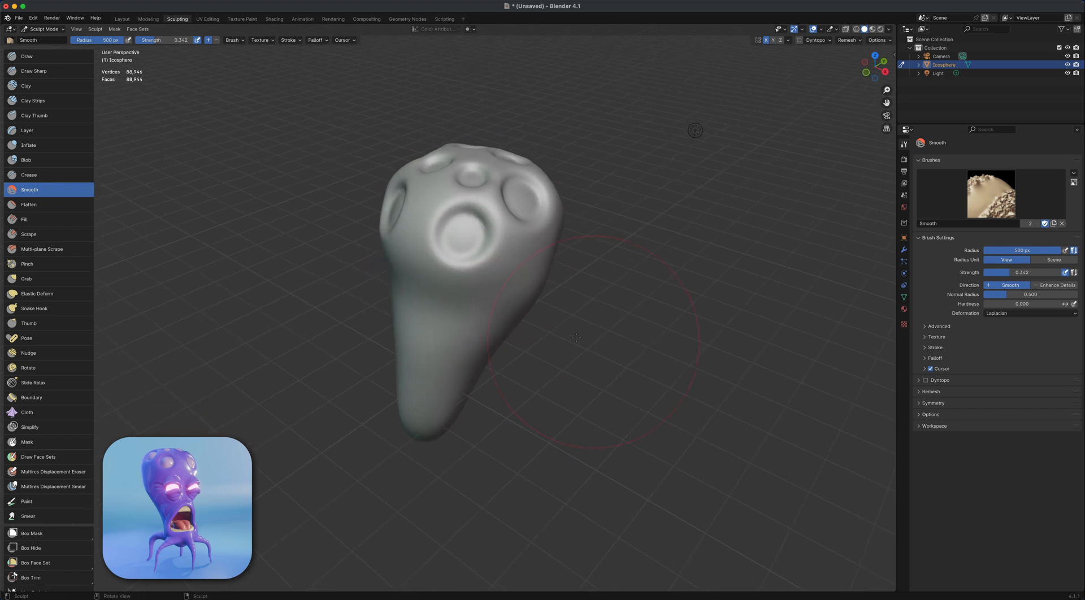
Raise a rounded bump inside the large front spot using the Blob brush at a radius of 94 px.
left_click(59, 166)
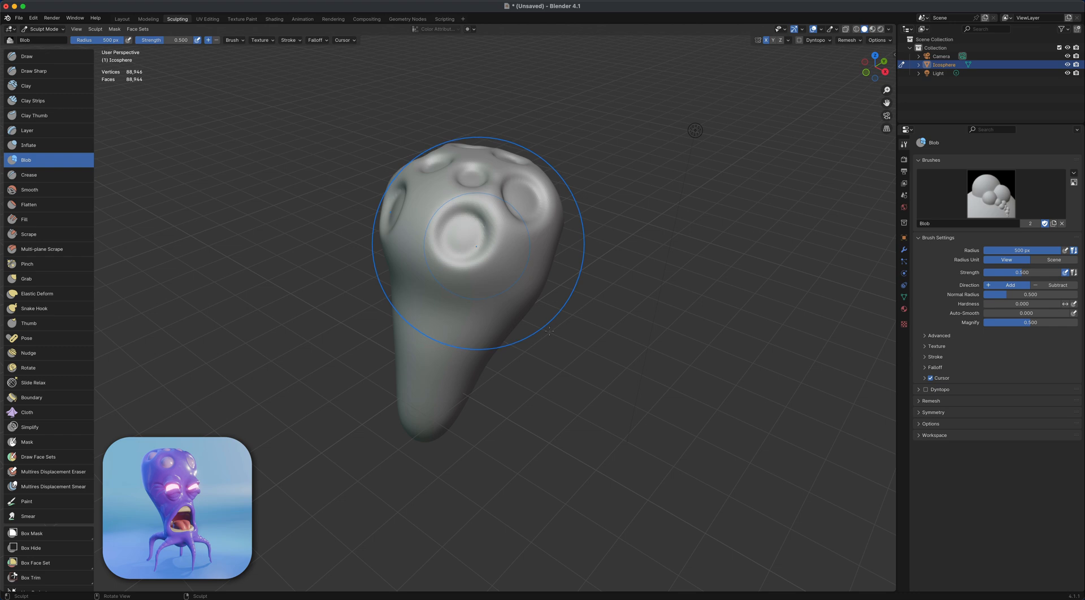
key("f")
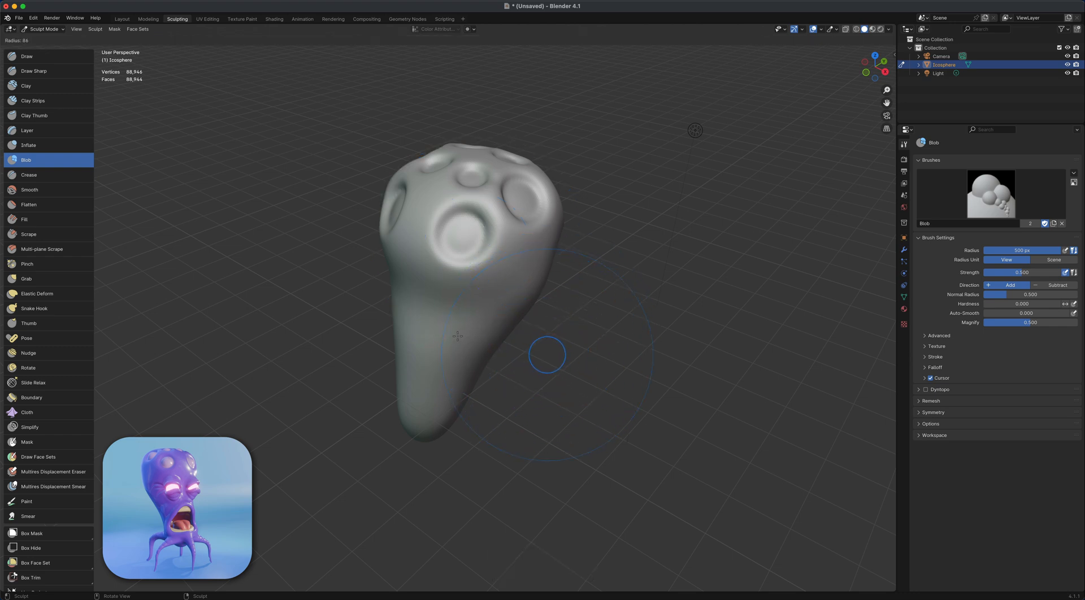
left_click(453, 337)
key("f")
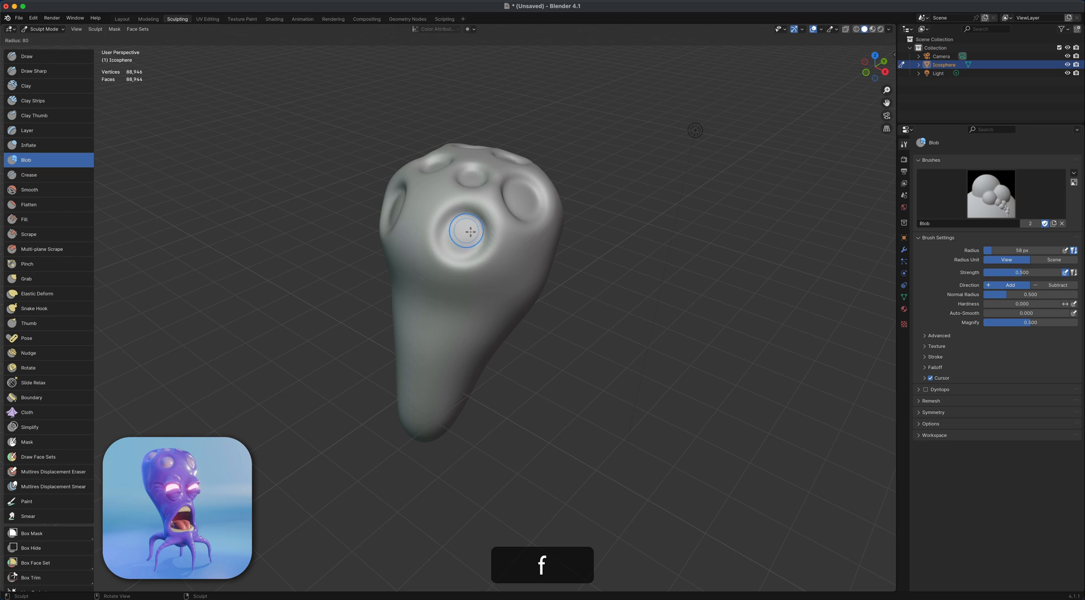
left_click(463, 226)
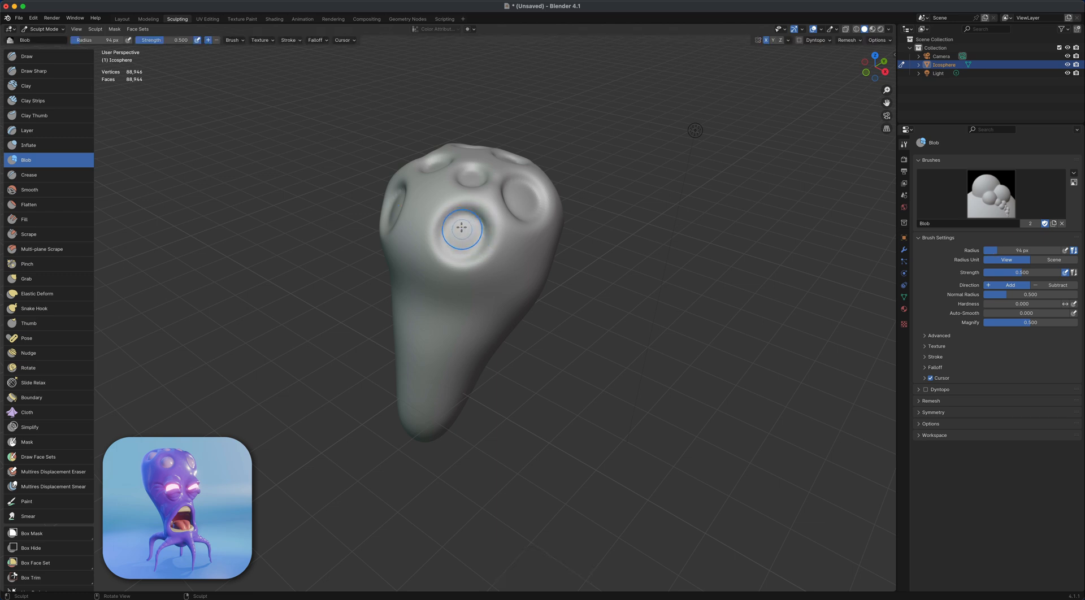
left_click_drag(461, 228, 465, 233)
key("super+z")
Fill the remaining spots on the top, sides and back of the head with rounded Blob bumps.
middle_click_drag(465, 232, 508, 183)
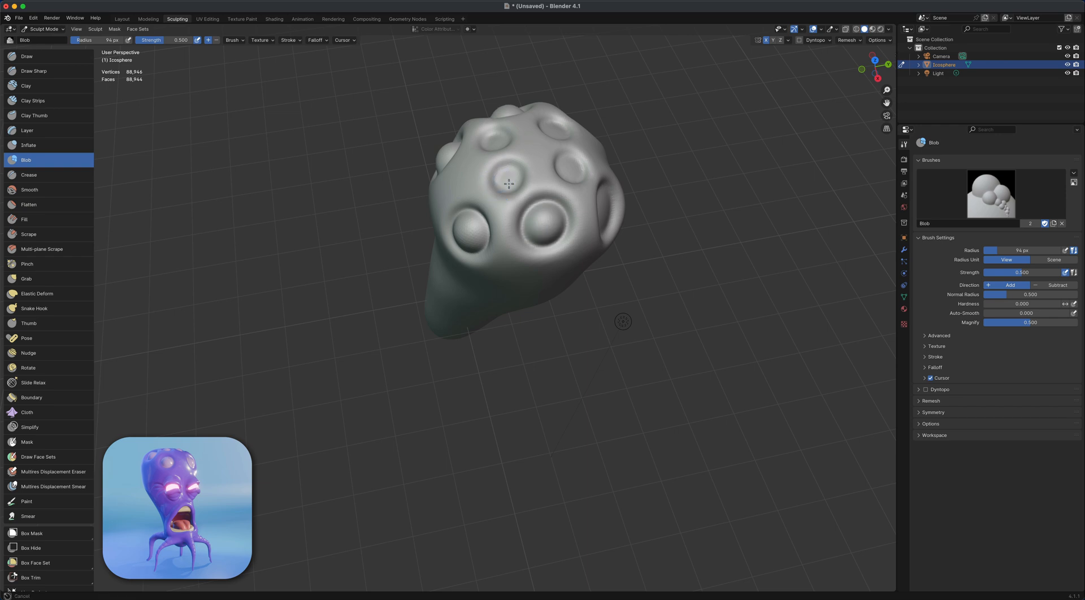
left_click_drag(509, 183, 568, 167)
middle_click_drag(568, 168, 558, 258)
left_click_drag(559, 258, 559, 260)
middle_click_drag(560, 259, 619, 295)
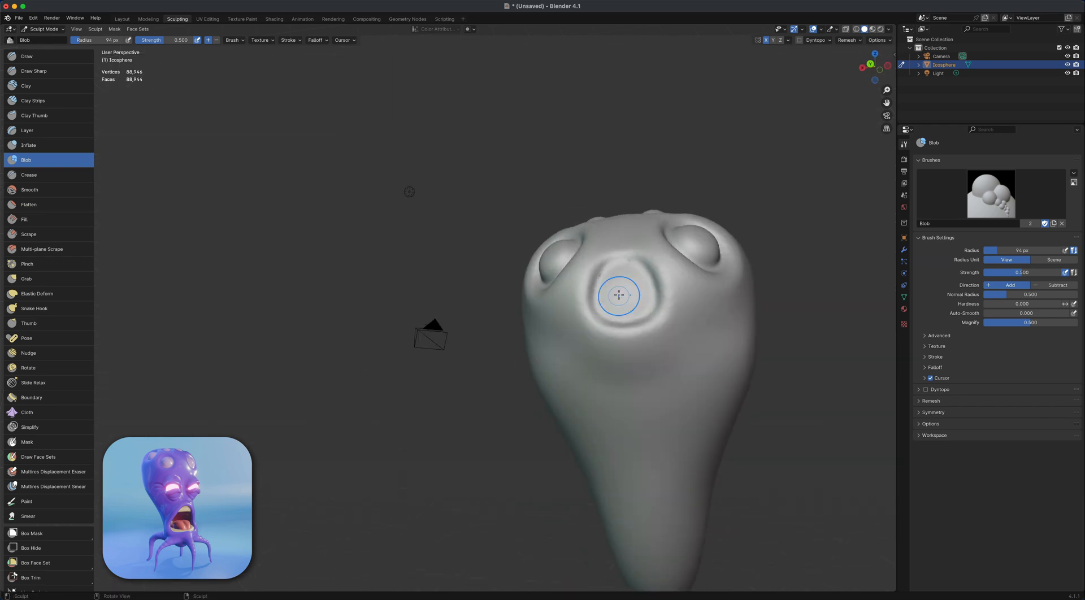
left_click_drag(619, 295, 620, 296)
mouse_move(620, 296)
middle_mouse_down()
mouse_move(670, 288)
mouse_move(662, 317)
mouse_move(716, 291)
mouse_move(713, 269)
middle_mouse_up()
key("super+z")
Set the voxel size to about 0.018 m and voxel-remesh the body.
key("r")
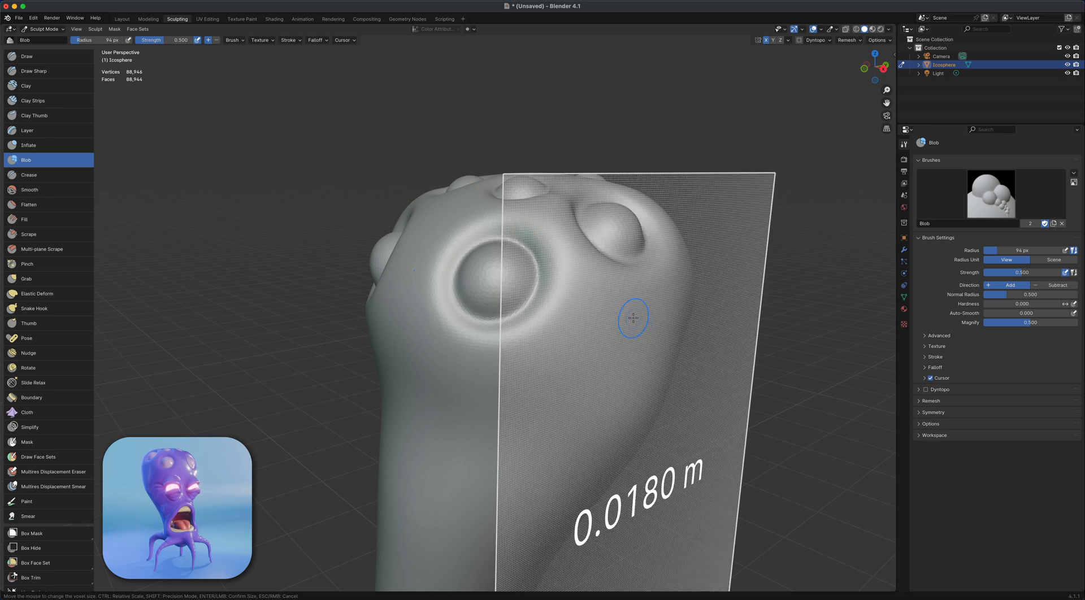
left_click(631, 321)
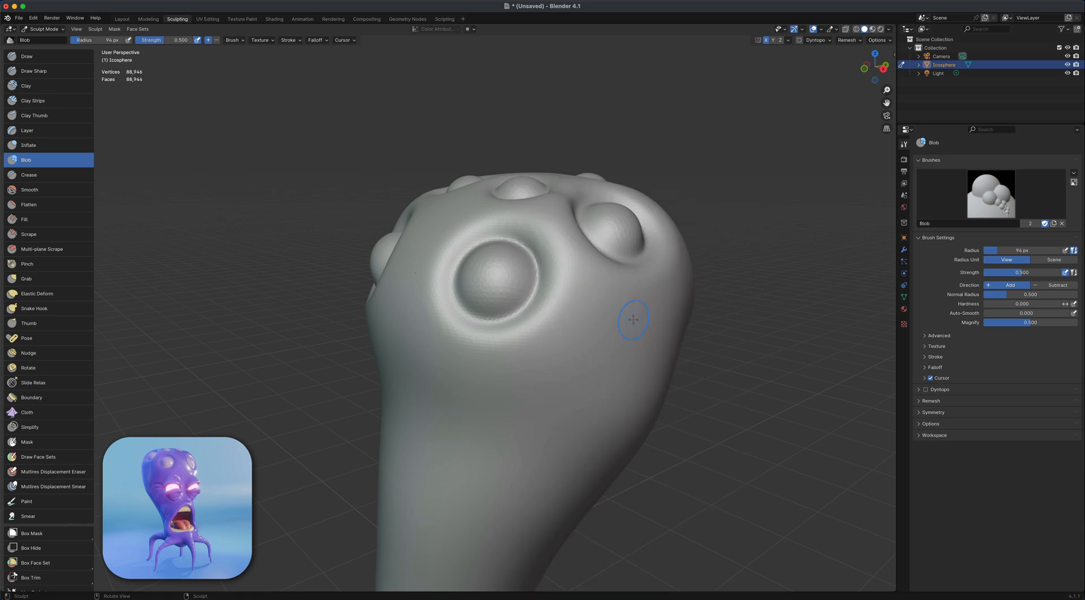
key("super+r")
Smooth the bumps and the rims of the spots around the head with a brush radius of 248 px.
key("f")
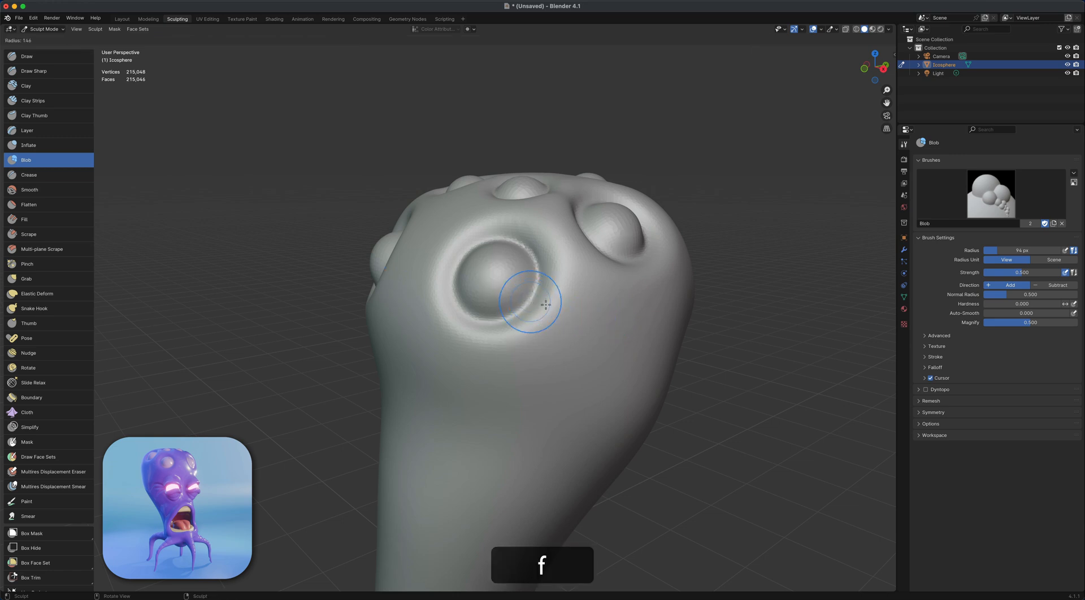
key("shift")
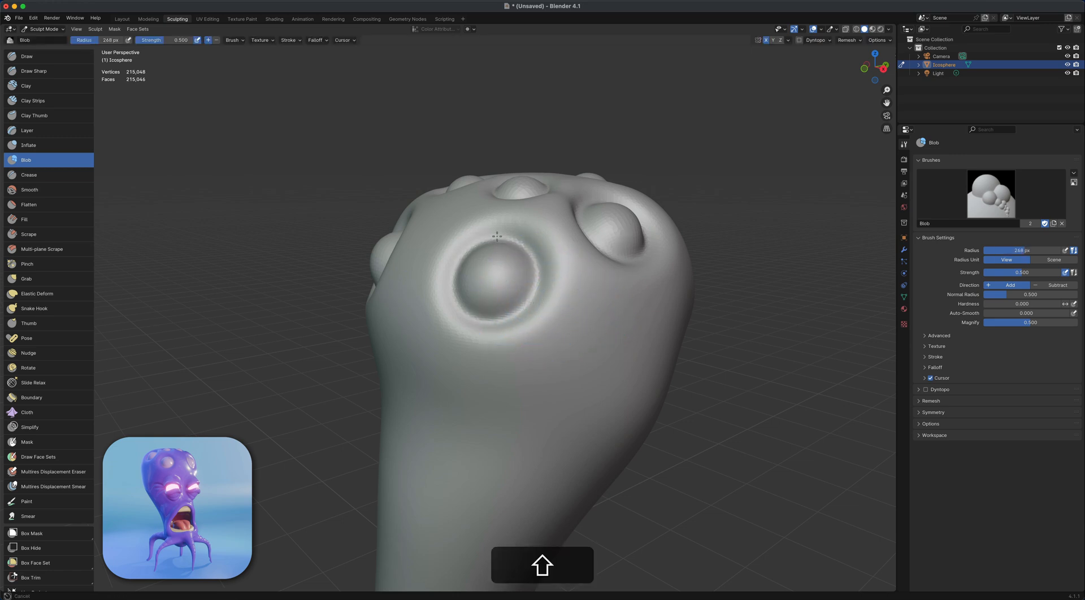
left_click_drag(497, 237, 491, 224, "shift")
middle_click_drag(483, 191, 506, 214)
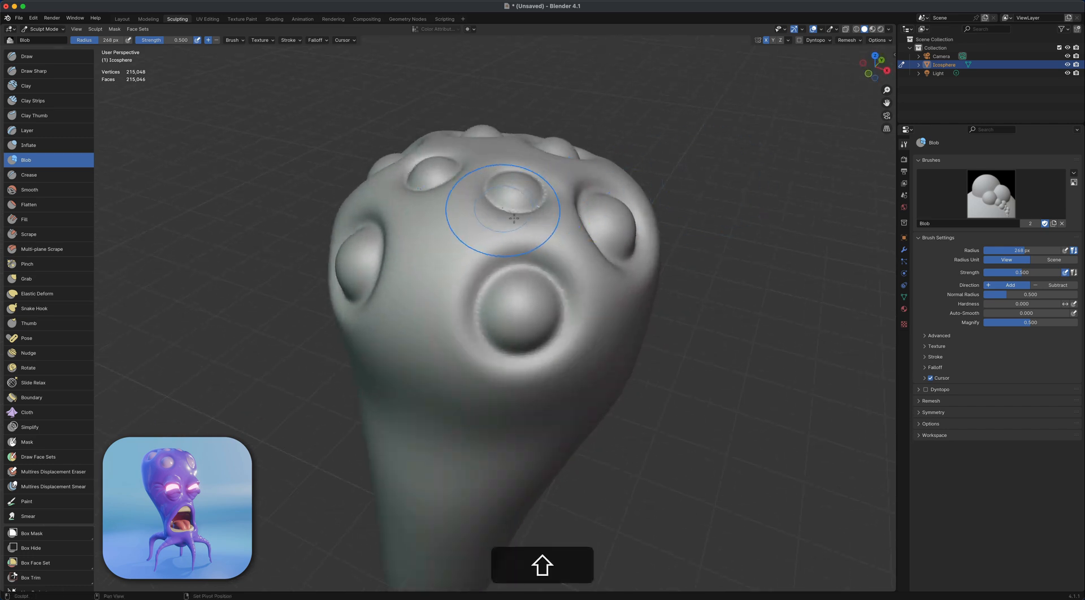
middle_click_drag(389, 277, 459, 251)
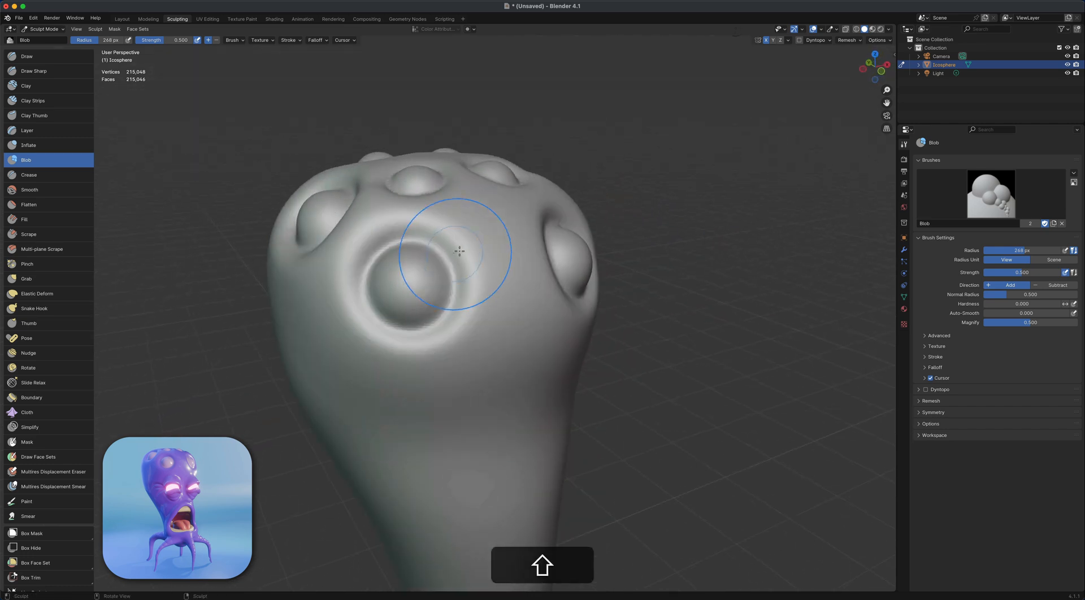
left_click_drag(423, 282, 424, 282, "shift")
mouse_move(425, 282)
middle_mouse_down()
mouse_move(497, 267)
mouse_move(497, 282)
middle_mouse_up()
left_click_drag(249, 258, 254, 257, "shift")
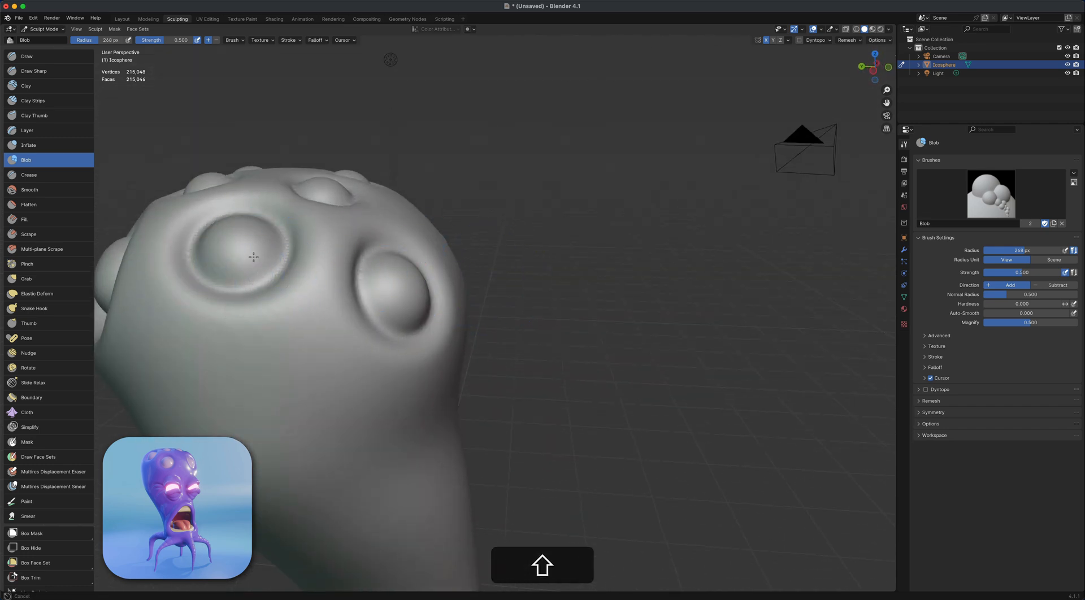
Build up a symmetric pair of oval eye bulges below the front spots using the Draw brush at a radius of 178 px.
middle_click_drag(718, 350, 594, 360)
scroll(683, 386, "down", 2)
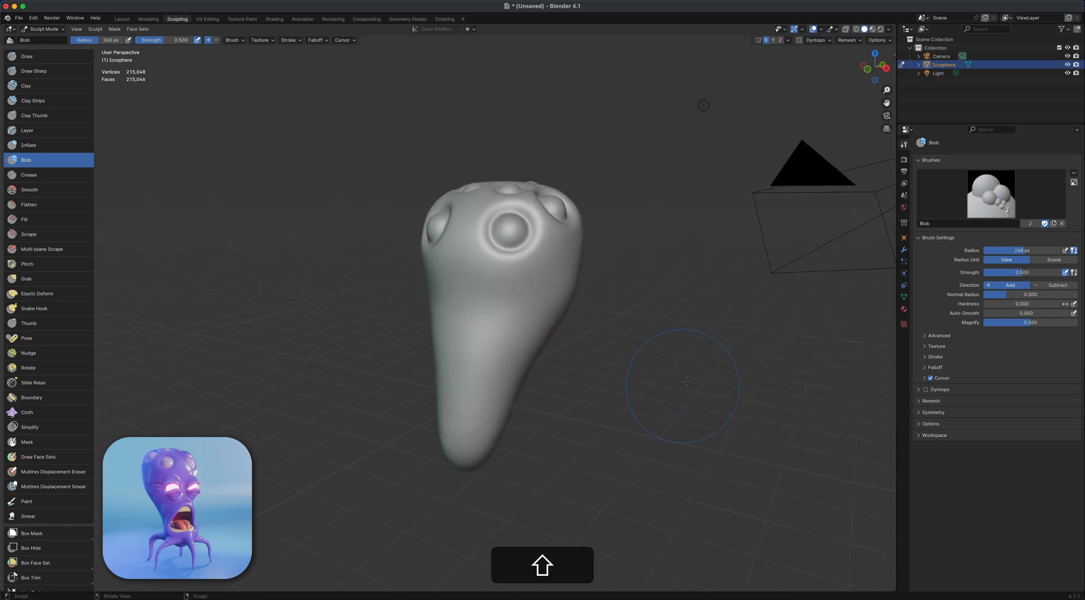
mouse_move(687, 382)
middle_mouse_down()
mouse_move(458, 293)
mouse_move(367, 240)
mouse_move(646, 341)
mouse_move(604, 368)
middle_mouse_up()
middle_click_drag(592, 406, 613, 386, "shift")
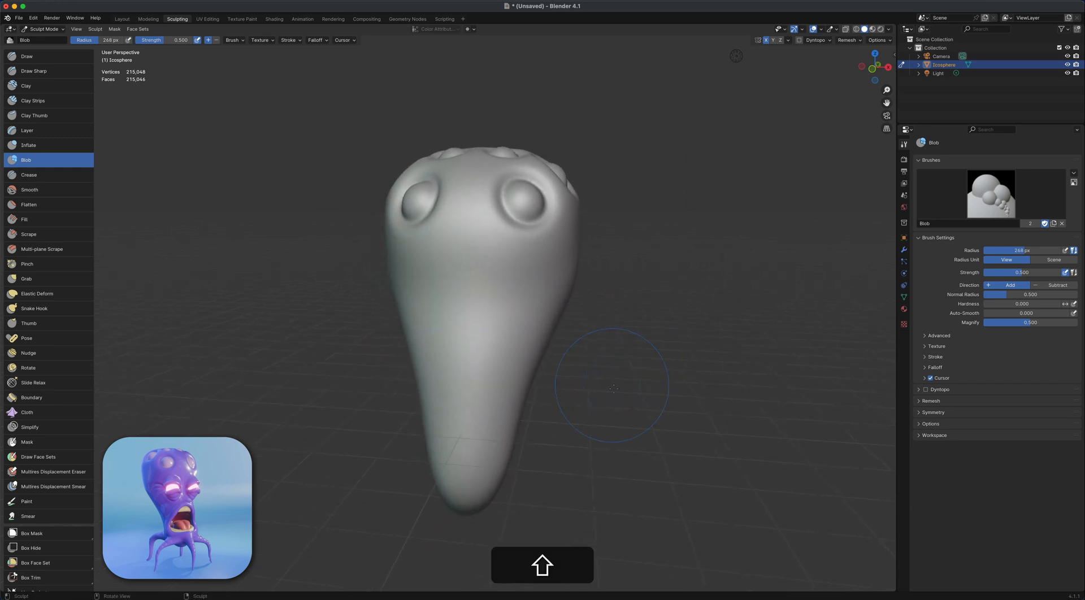
middle_click_drag(560, 341, 538, 337)
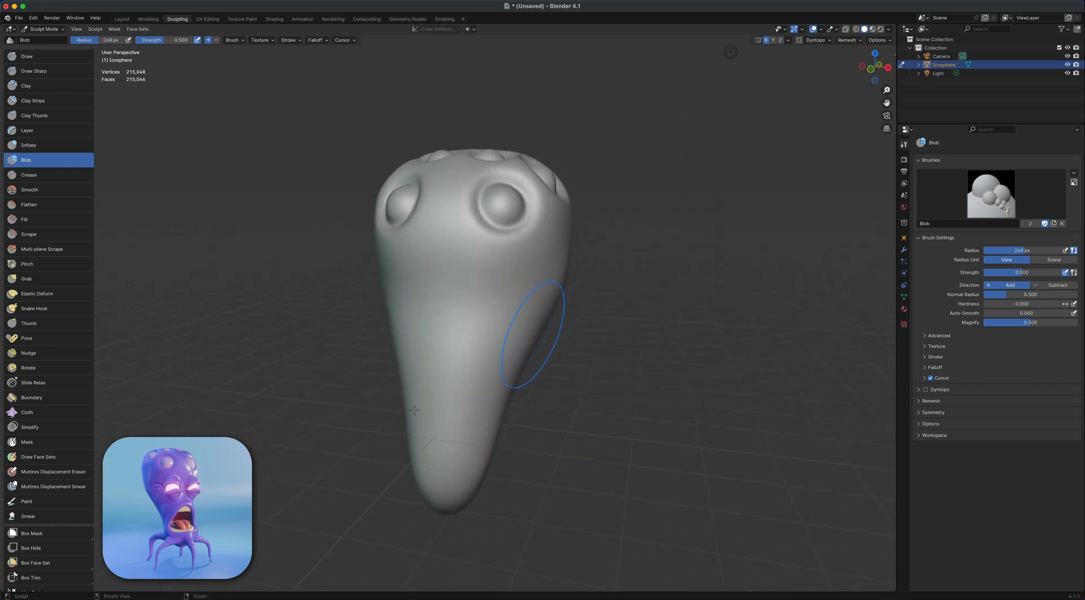
key("x")
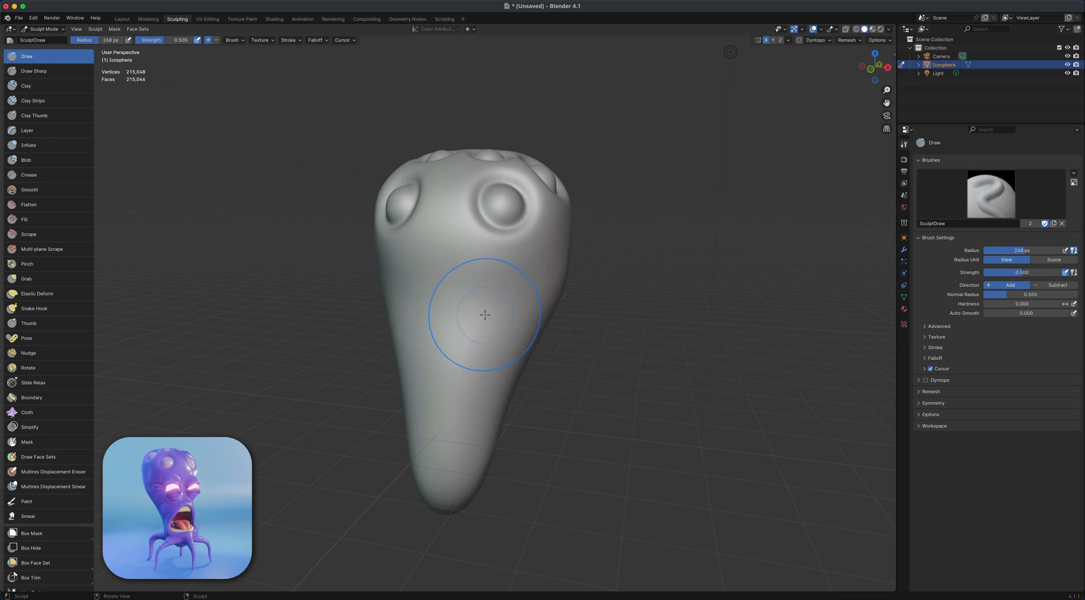
key("f")
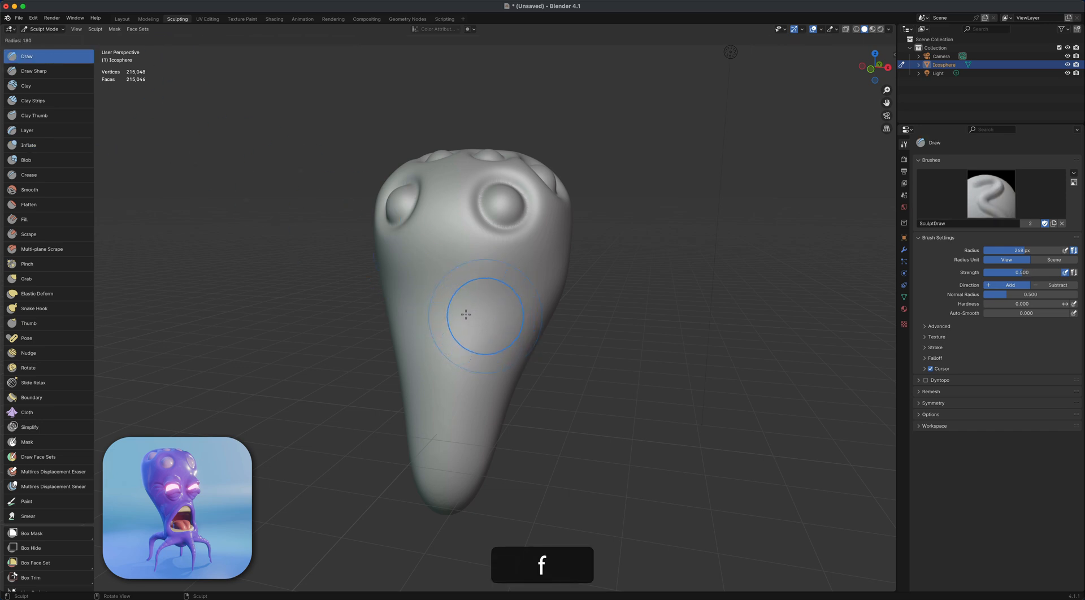
left_click(466, 314)
mouse_move(482, 287)
left_mouse_down()
mouse_move(482, 334)
mouse_move(489, 299)
left_mouse_up()
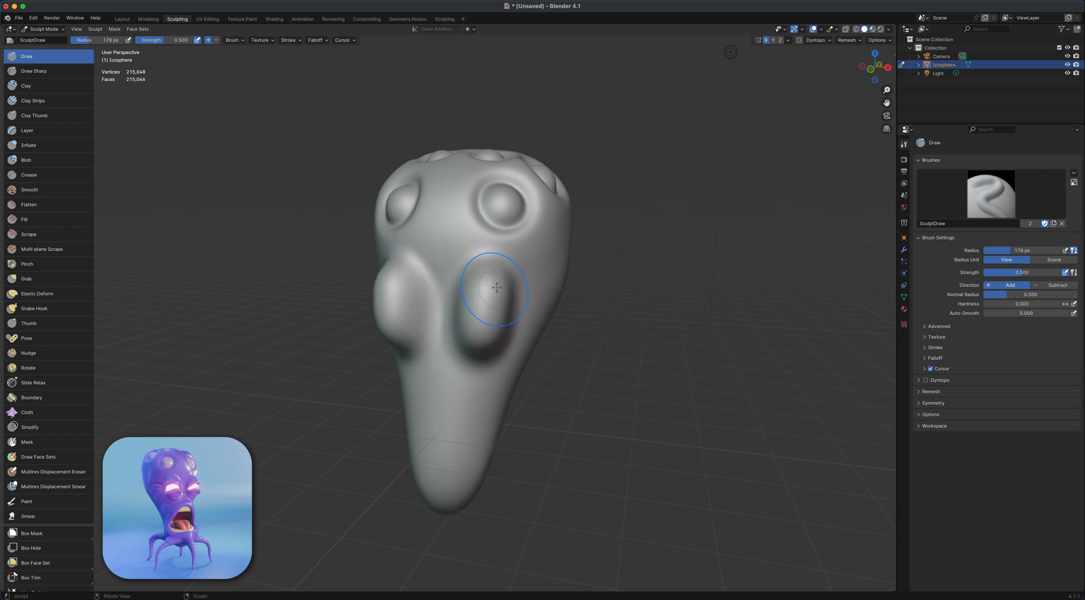
Remesh the body and carve a horizontal crease across the eye bulges with Draw Sharp in Subtract mode at a radius of 86 px.
left_click(34, 71)
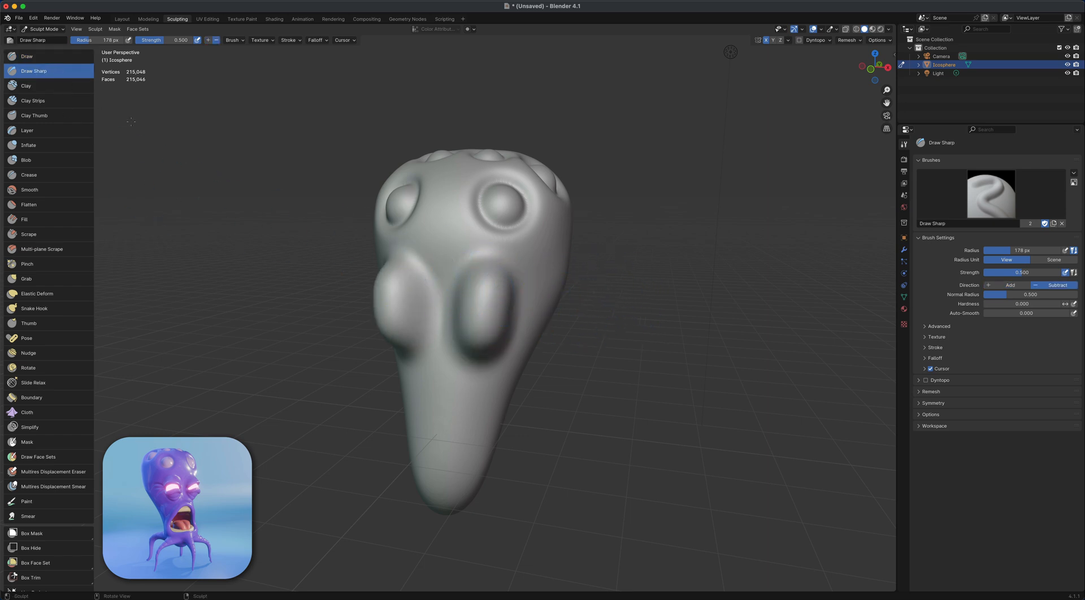
key("f")
key("super")
key("super+r")
mouse_move(456, 309)
left_mouse_down()
mouse_move(478, 333)
mouse_move(509, 314)
mouse_move(473, 330)
mouse_move(455, 310)
left_mouse_up()
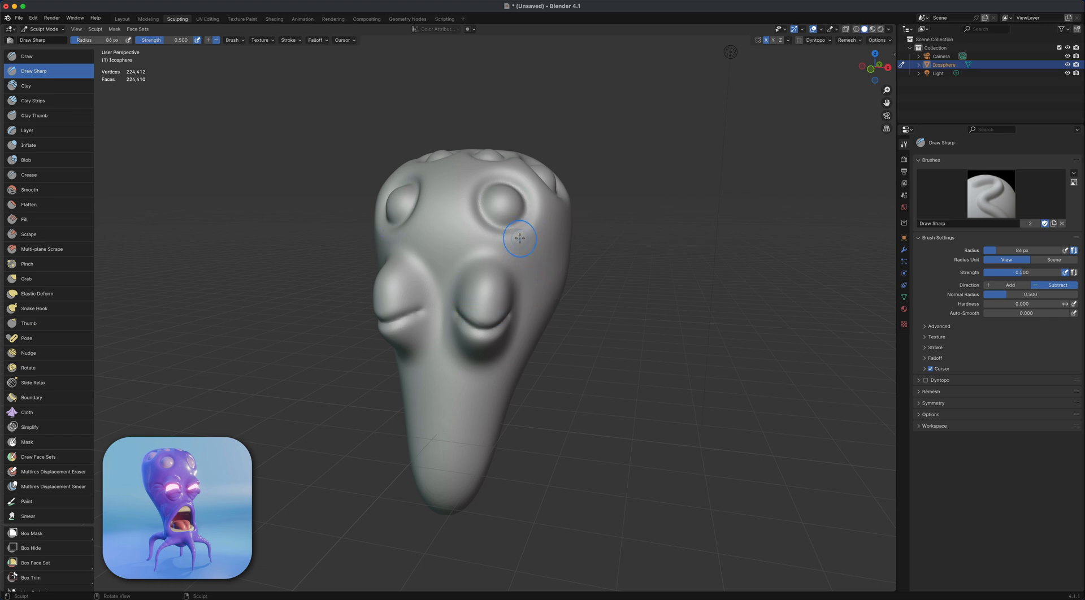
middle_click_drag(465, 278, 455, 256)
key("super+z")
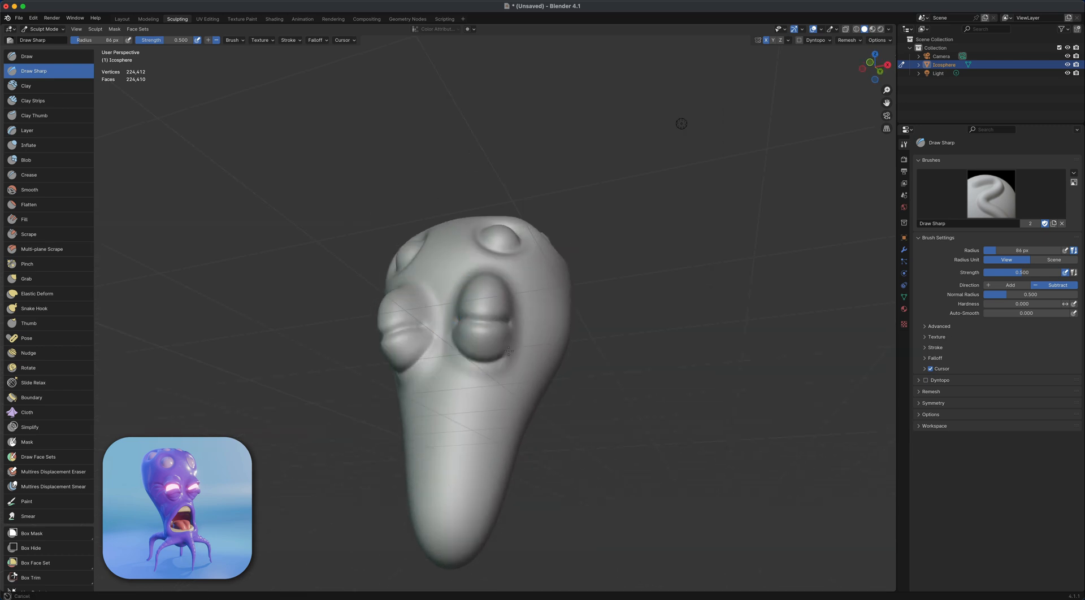
Carve wrinkles fanning out from the outer corners of the eyes with Draw Sharp.
middle_click_drag(515, 335, 506, 319)
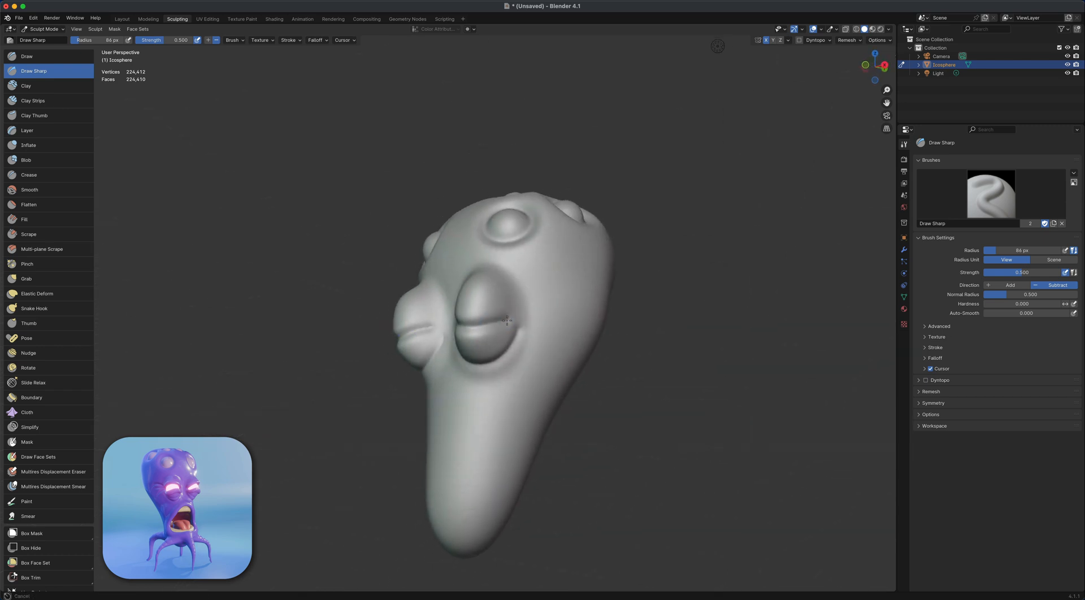
mouse_move(511, 320)
left_mouse_down()
mouse_move(566, 332)
mouse_move(538, 301)
mouse_move(570, 314)
mouse_move(529, 315)
mouse_move(567, 332)
mouse_move(519, 324)
mouse_move(553, 351)
mouse_move(514, 315)
mouse_move(571, 319)
left_mouse_up()
middle_click_drag(570, 318, 595, 283)
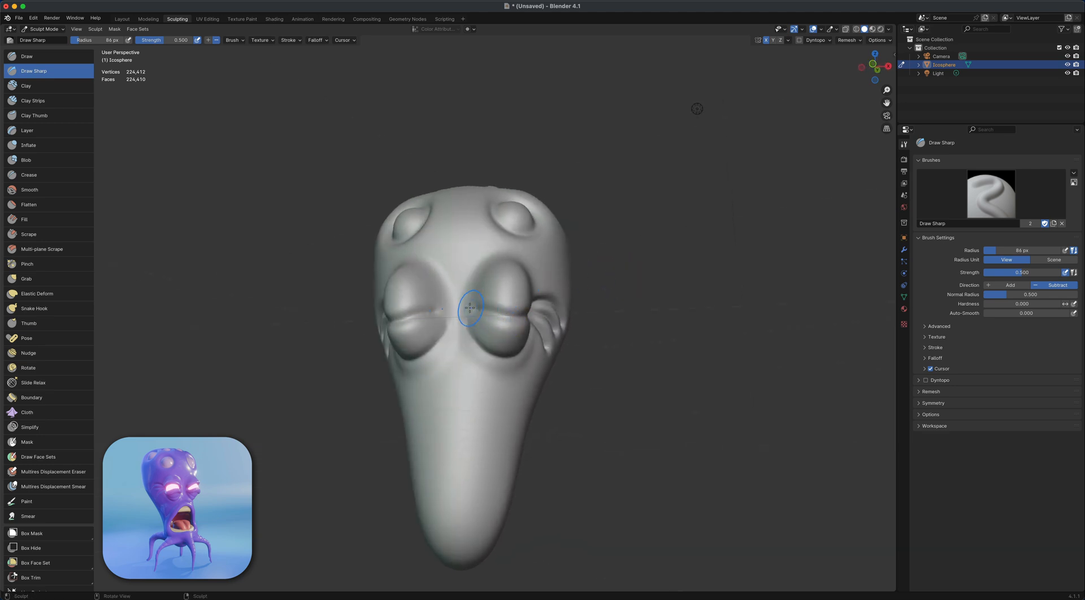
Deepen the horizontal crease across the eyes from the inner corners out to the wrinkles.
left_click_drag(469, 308, 533, 307)
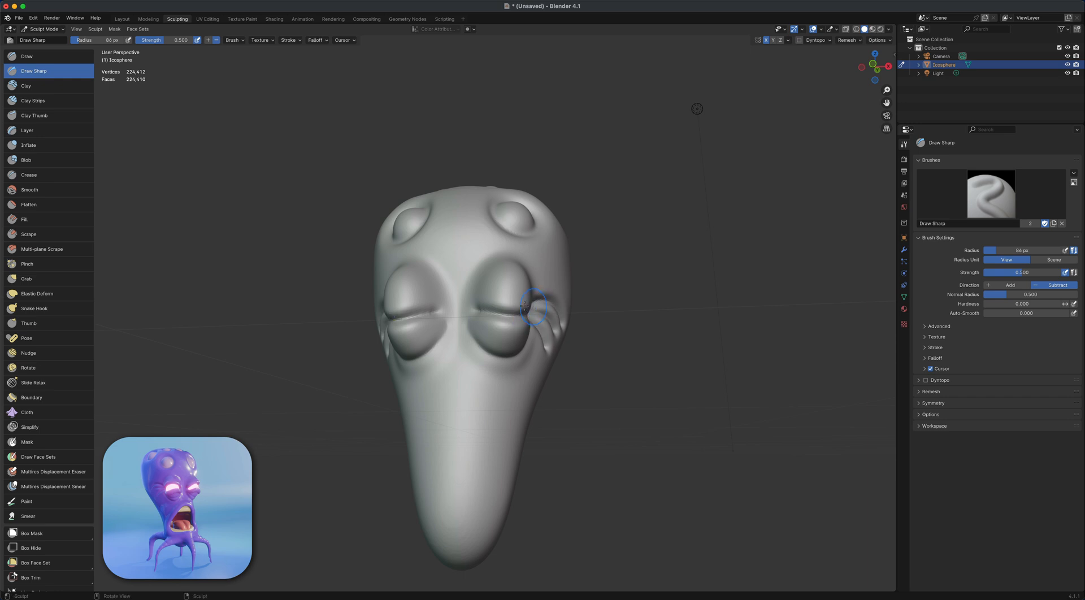
middle_click_drag(525, 305, 528, 309)
left_click_drag(528, 308, 543, 307)
middle_click_drag(543, 307, 540, 315)
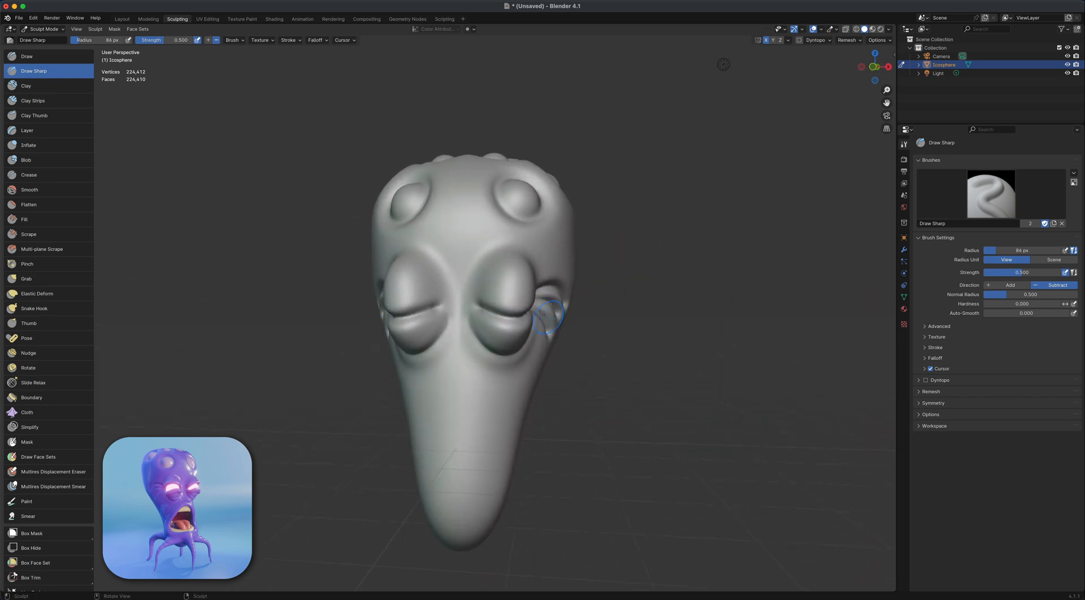
Carve a second crease across the upper part of the eye bulges to separate the upper eyelids.
middle_click_drag(495, 288, 478, 301)
left_click_drag(474, 300, 520, 282)
middle_click_drag(520, 282, 540, 304)
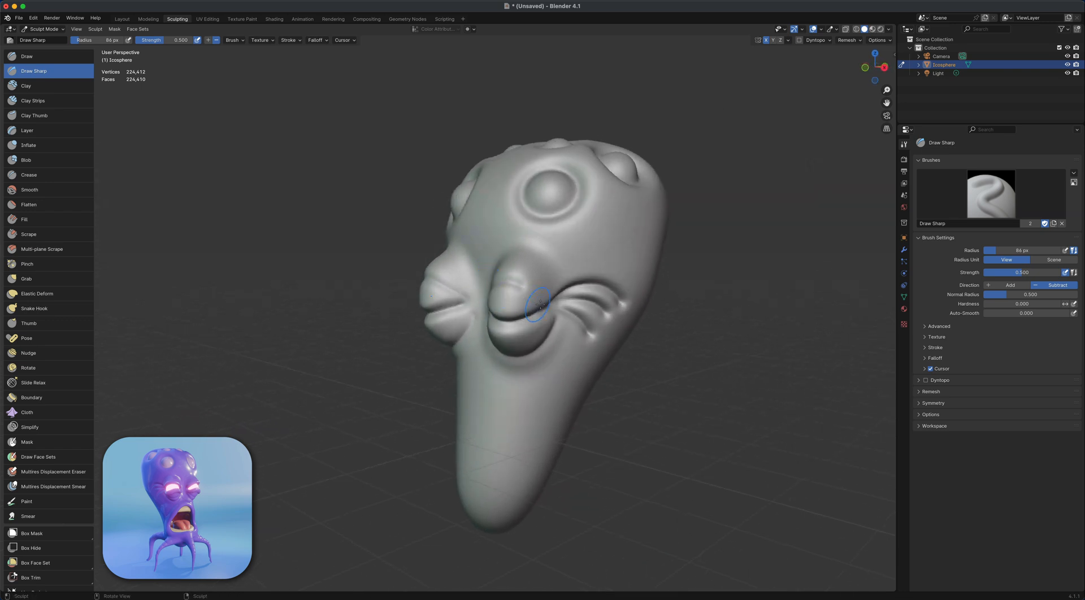
left_click_drag(540, 304, 546, 305)
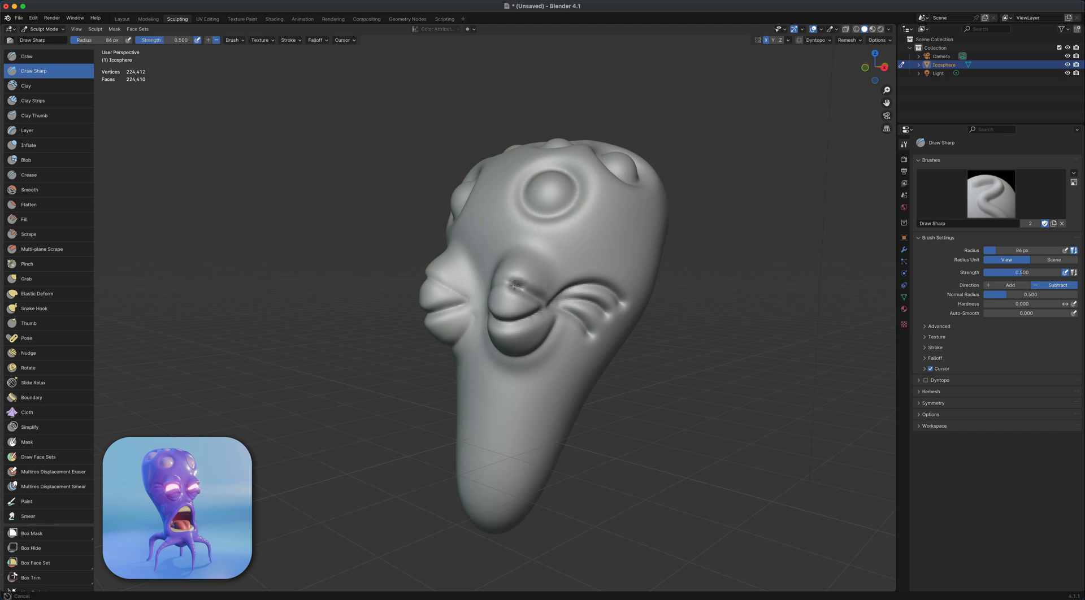
left_click_drag(515, 285, 513, 286)
Carve the upper eyelid creases in from the inner corners of the eyes and remesh the body.
middle_click_drag(513, 286, 481, 305)
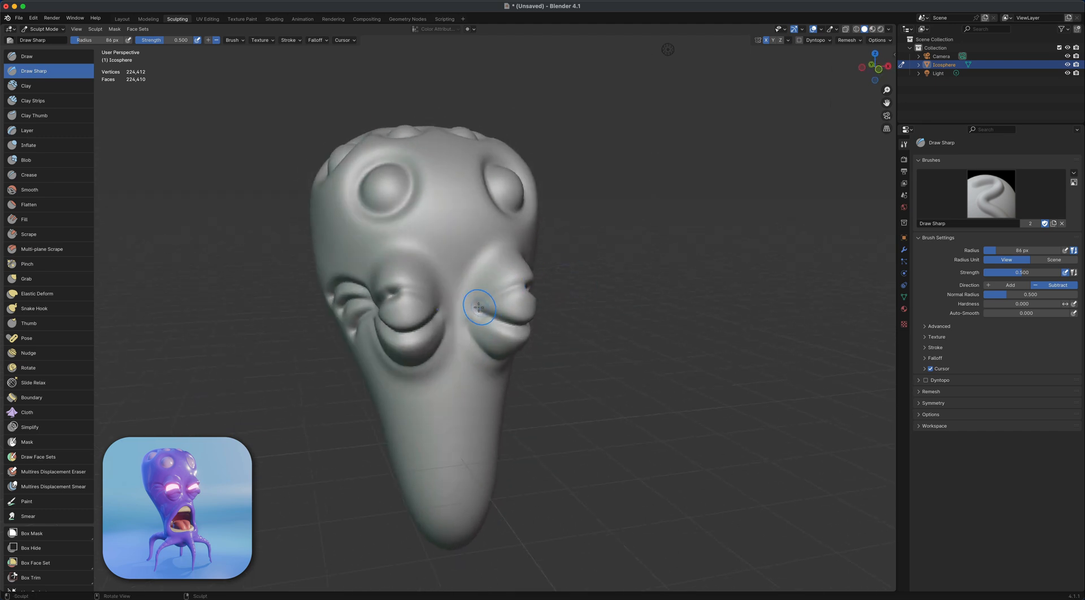
left_click_drag(478, 308, 509, 288)
middle_click_drag(508, 288, 376, 294)
key("super+z")
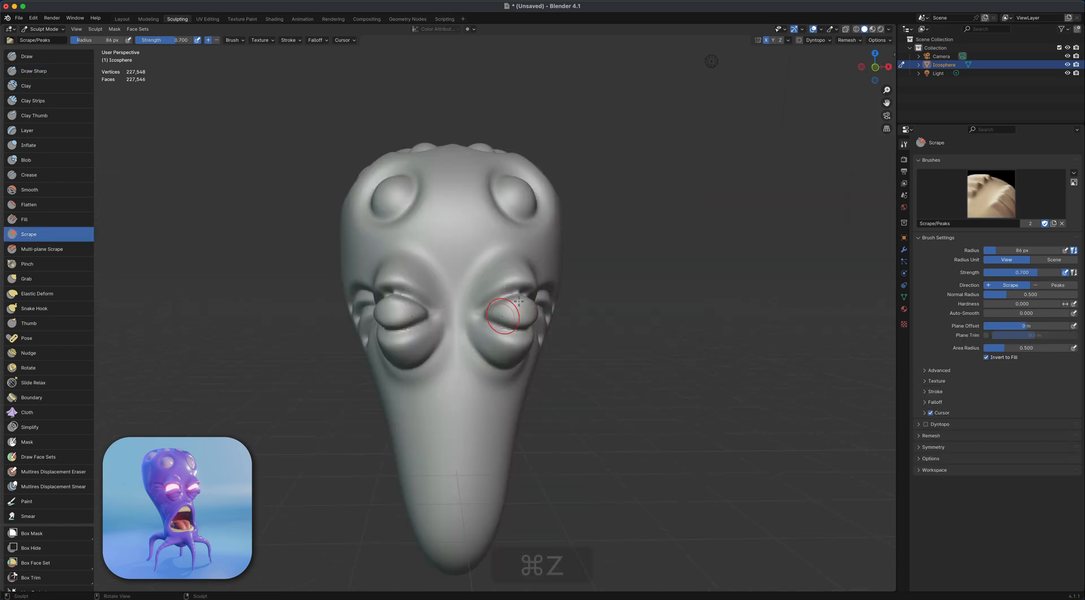
Hollow out the centers of both eye bulges with the Draw brush in subtract direction, starting the eye sockets.
middle_click_drag(503, 315, 449, 302)
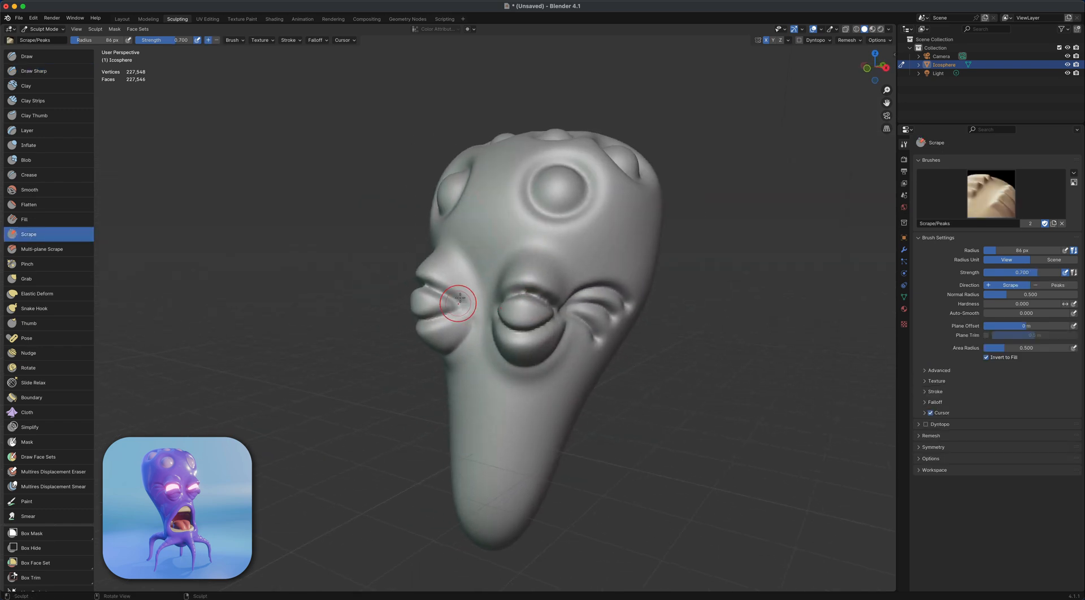
left_click(62, 58)
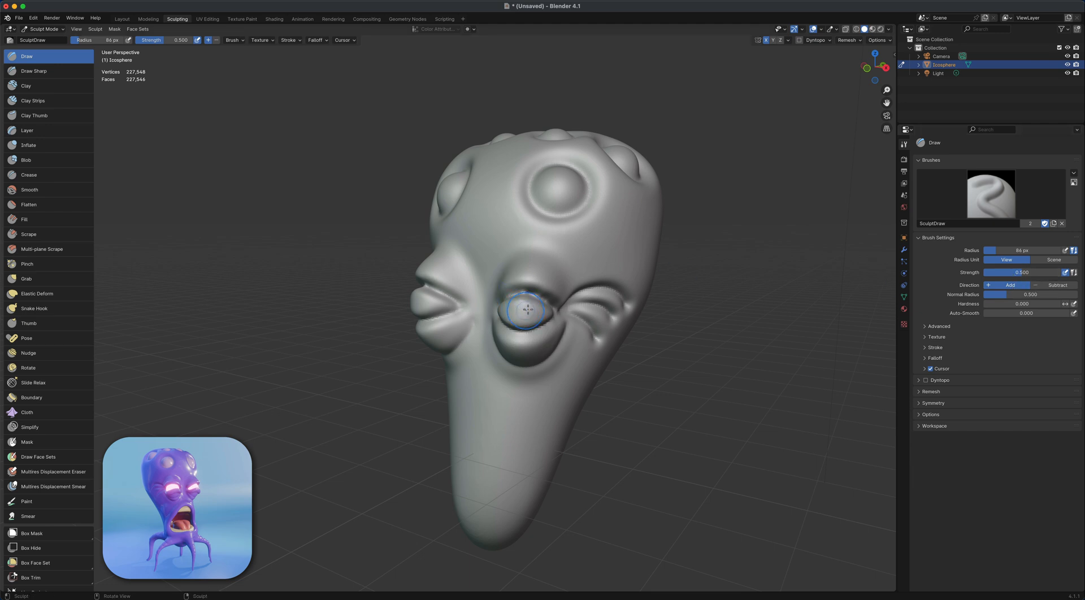
left_click_drag(527, 309, 529, 314, "super")
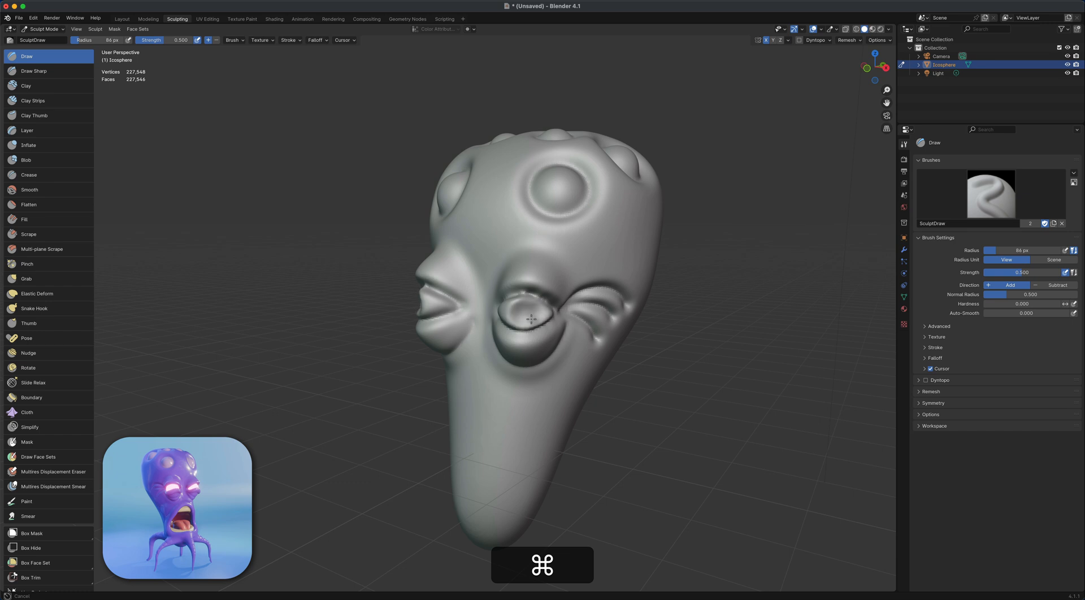
left_click_drag(531, 319, 532, 318, "super")
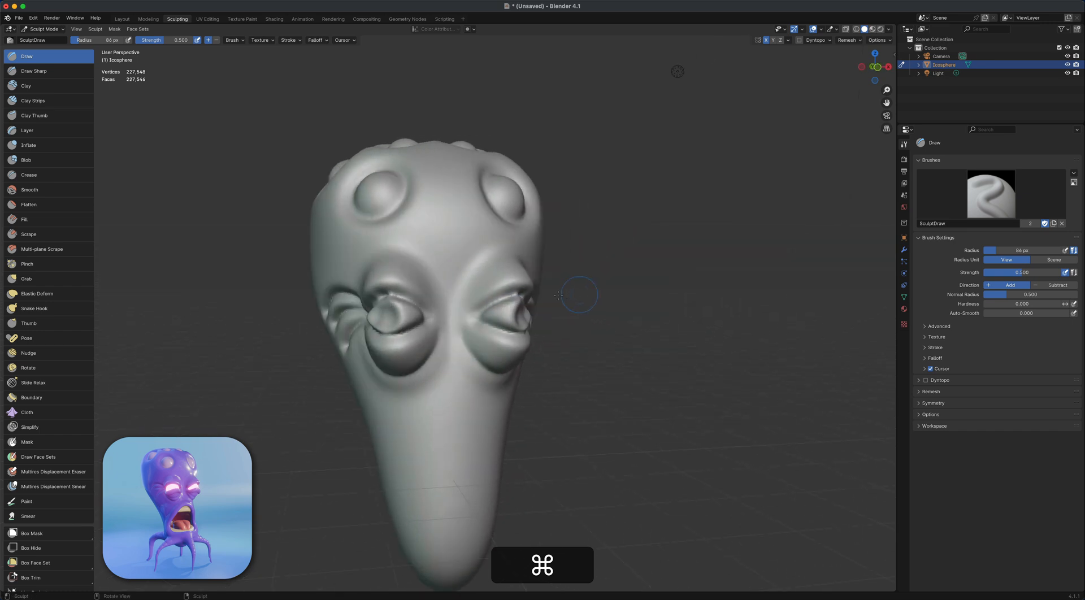
mouse_move(499, 317)
left_mouse_down("super")
mouse_move(483, 312)
mouse_move(512, 323)
left_mouse_up("super")
middle_click_drag(509, 321, 504, 308)
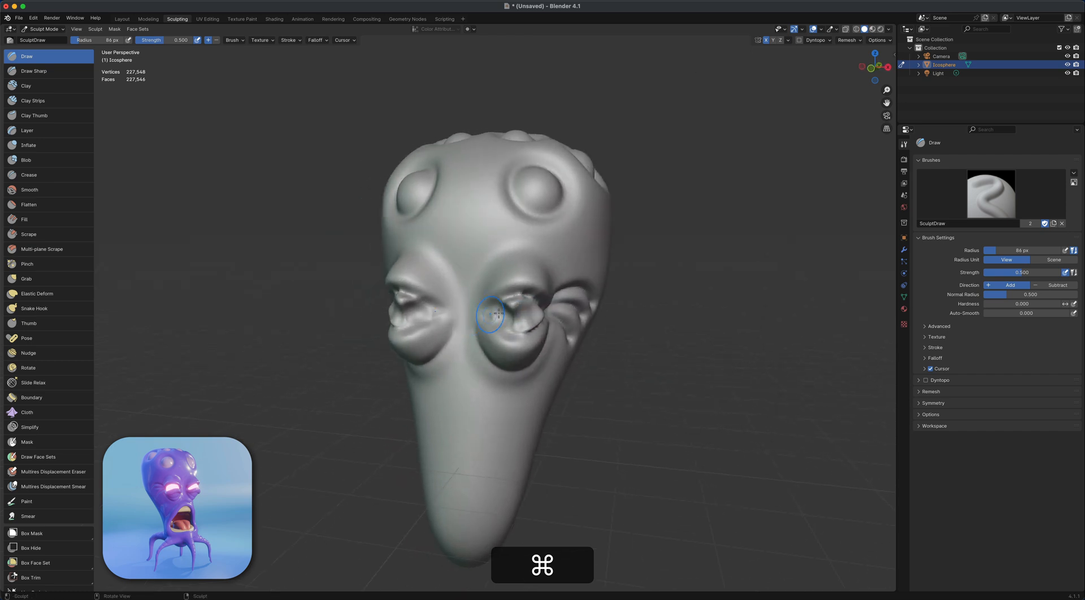
Deepen the eye sockets between the lids toward the inner and outer corners and remesh the body.
mouse_move(505, 308)
left_mouse_down("super")
mouse_move(516, 304)
mouse_move(526, 329)
left_mouse_up("super")
mouse_move(526, 329)
middle_mouse_down()
mouse_move(529, 318)
mouse_move(544, 325)
middle_mouse_up()
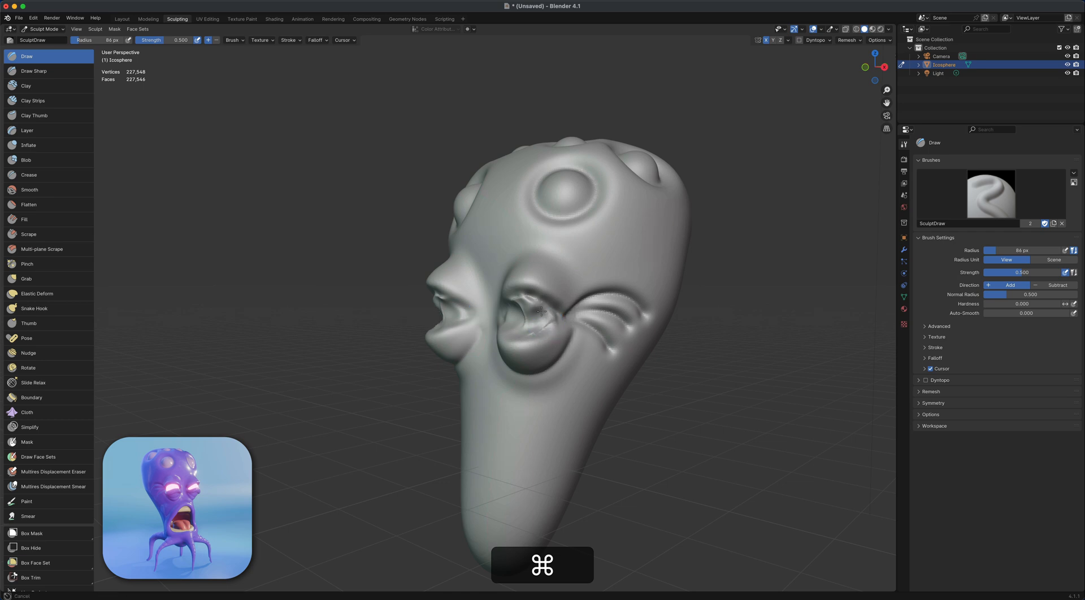
mouse_move(541, 311)
left_mouse_down("super")
mouse_move(521, 317)
mouse_move(548, 320)
mouse_move(529, 314)
left_mouse_up("super")
middle_click_drag(529, 314, 568, 311)
mouse_move(537, 311)
left_mouse_down("super")
mouse_move(520, 302)
mouse_move(527, 311)
left_mouse_up("super")
middle_click_drag(491, 318, 500, 314)
key("super")
key("super+r")
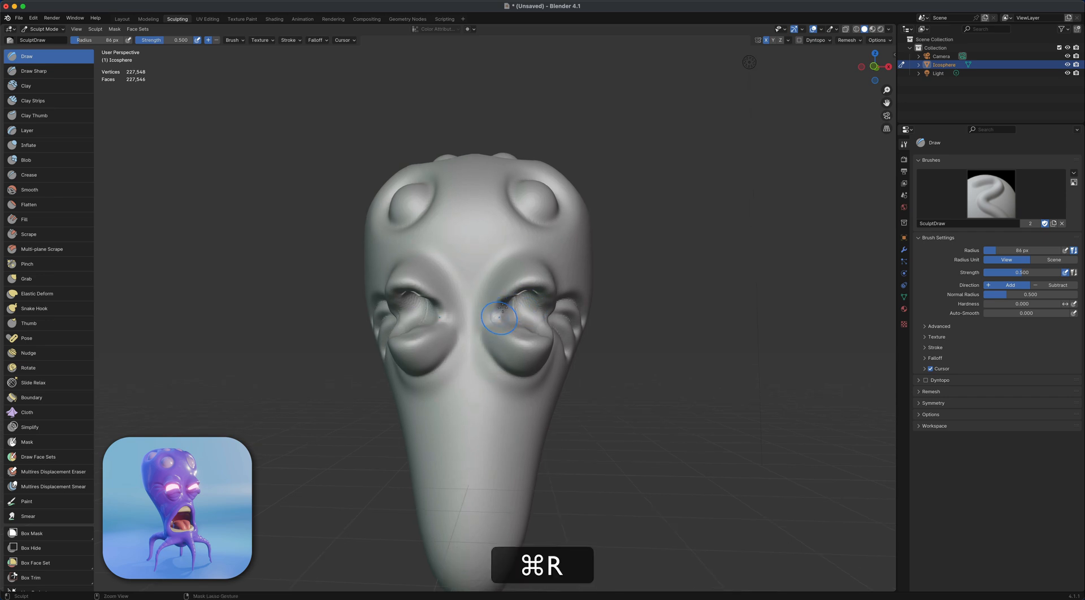
Smooth the upper inside of the eye sockets, carve them into deeper rounded cavities behind both lids, and remesh.
middle_click_drag(517, 307, 480, 303)
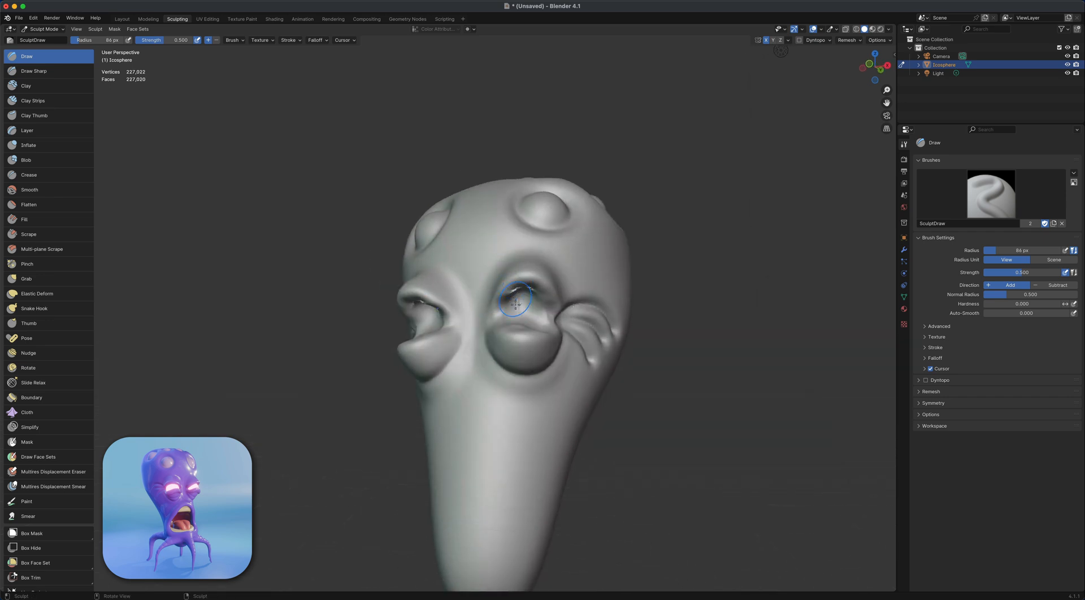
left_click_drag(520, 300, 520, 293, "shift")
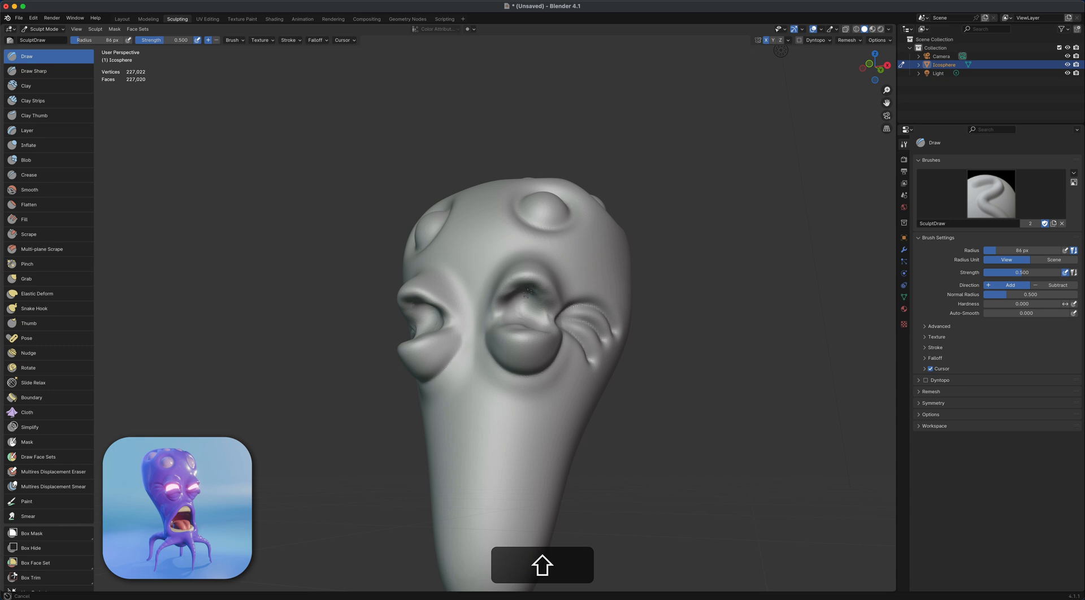
key("super+z")
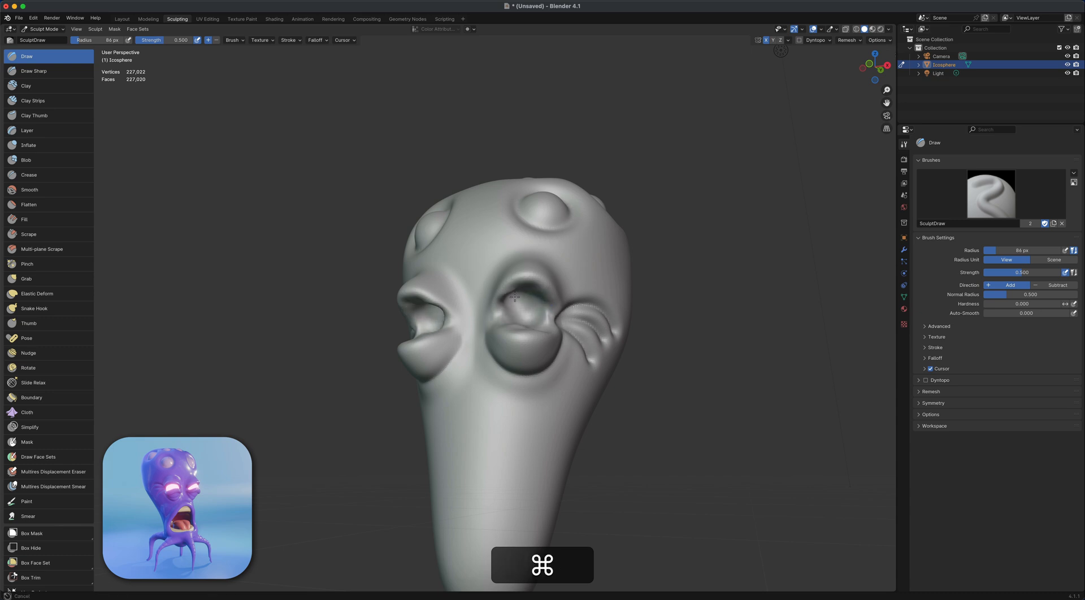
middle_click_drag(515, 295, 512, 334)
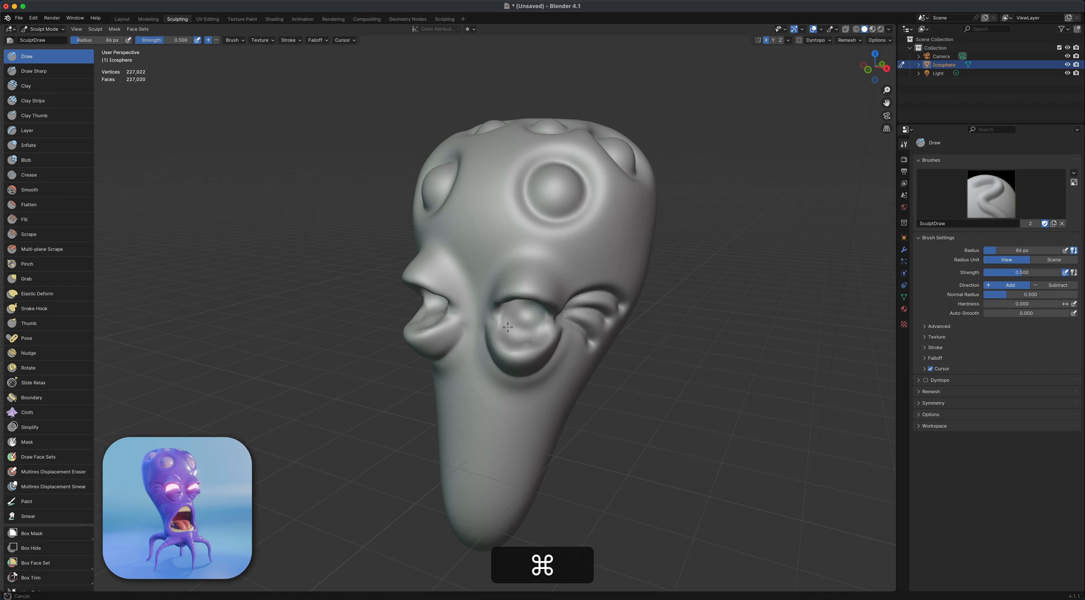
left_click_drag(530, 339, 519, 319, "super")
middle_click_drag(512, 328, 525, 314)
mouse_move(507, 323)
left_mouse_down("super")
mouse_move(526, 321)
mouse_move(501, 313)
mouse_move(524, 303)
left_mouse_up("super")
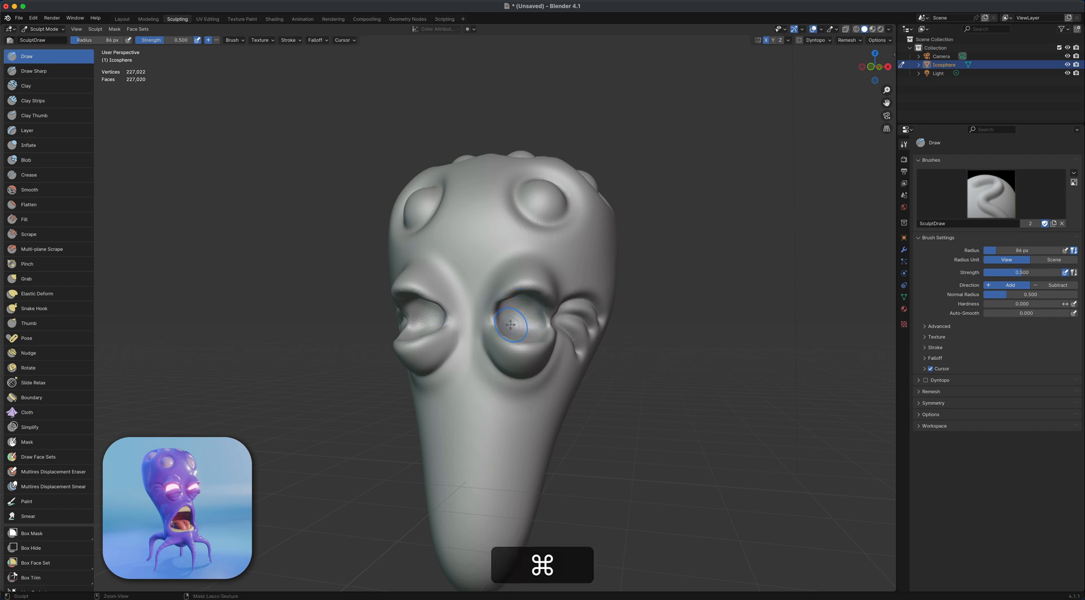
key("super+r")
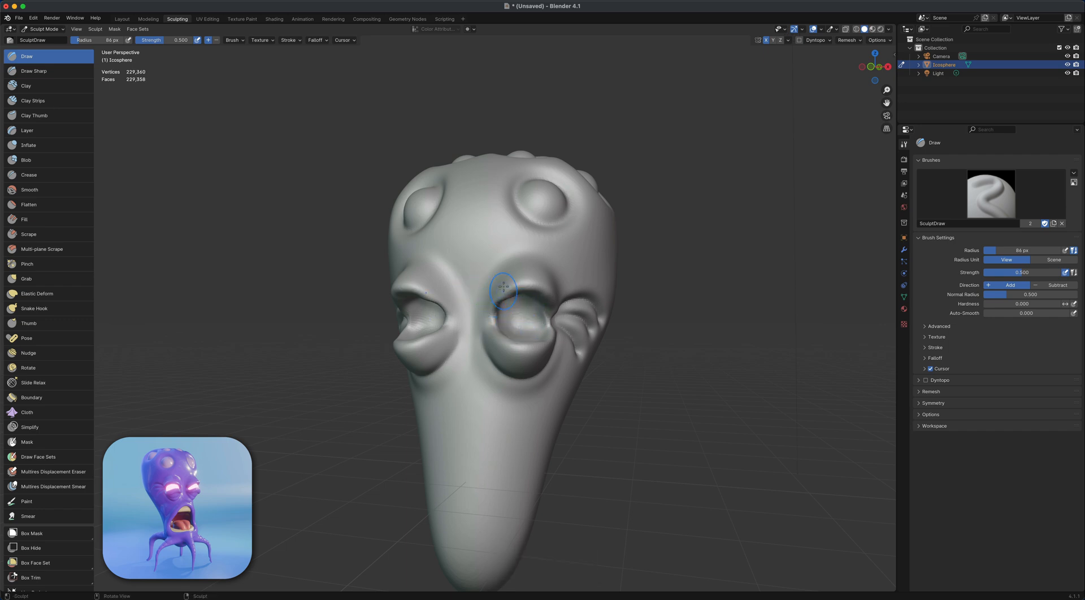
Add an ico sphere for the eyeball in the Layout workspace and scale it down.
middle_click_drag(503, 287, 476, 281)
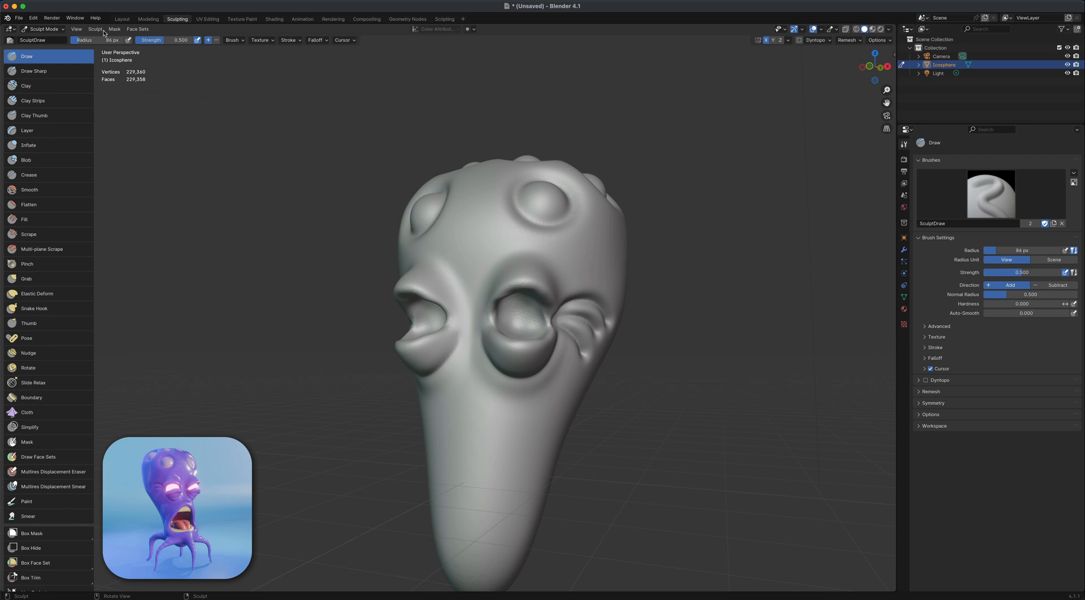
left_click(121, 18)
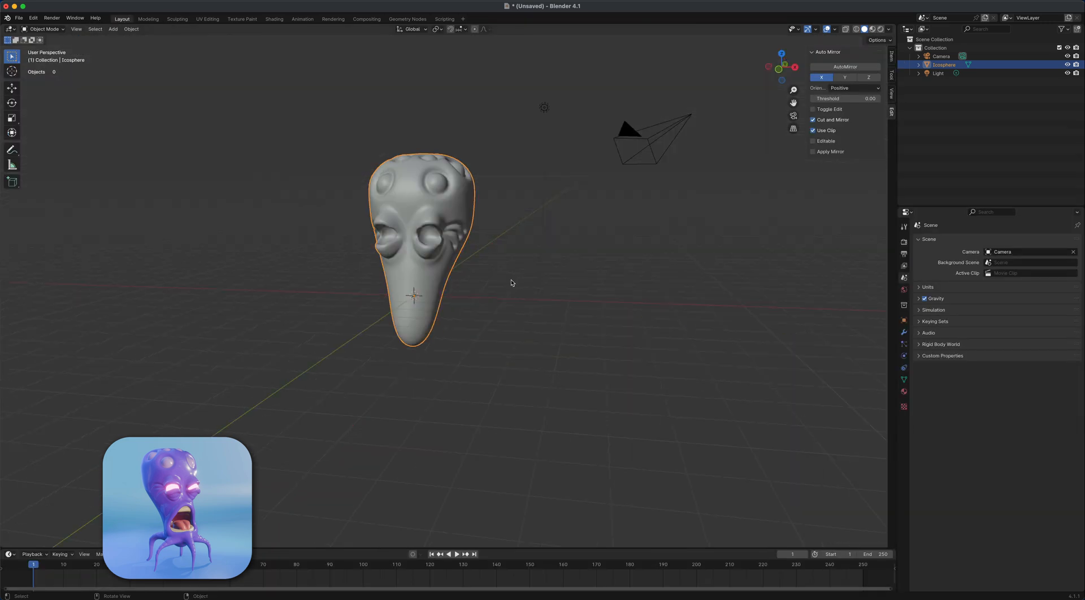
key("shift+a")
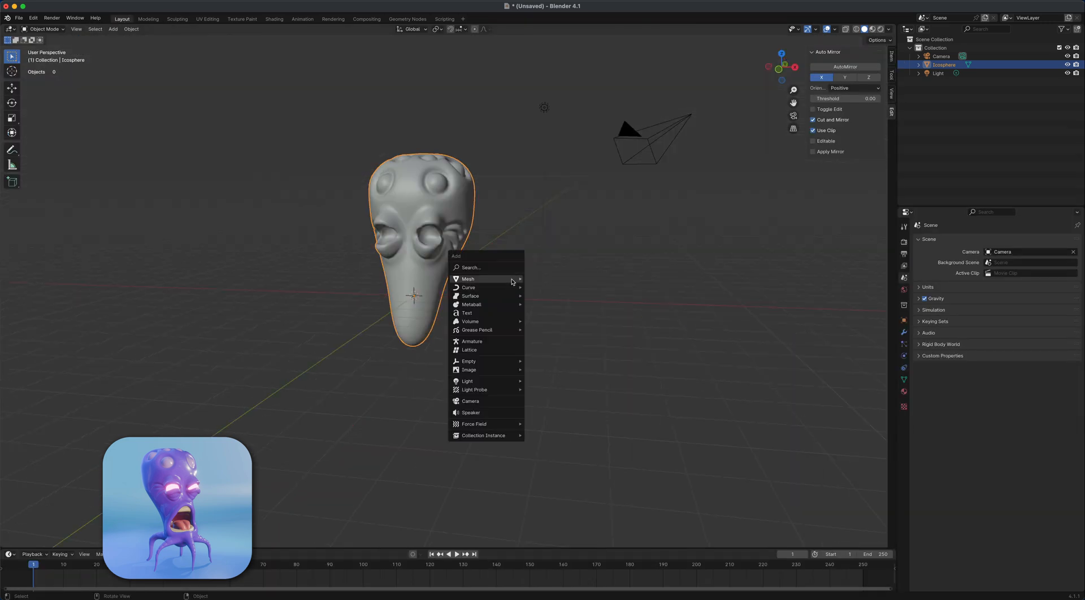
mouse_move(518, 280)
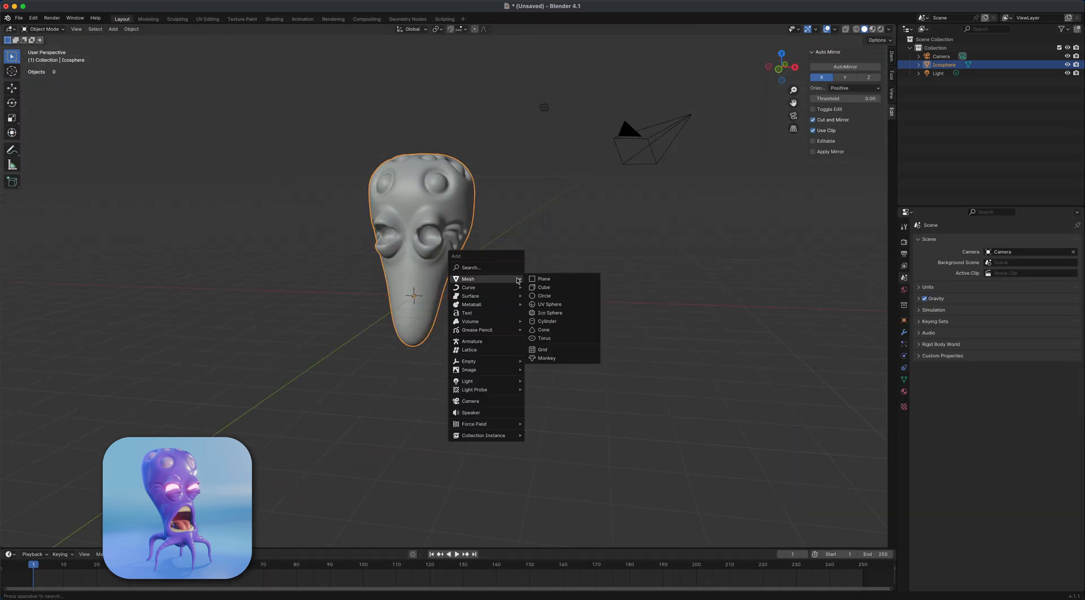
left_click(551, 314)
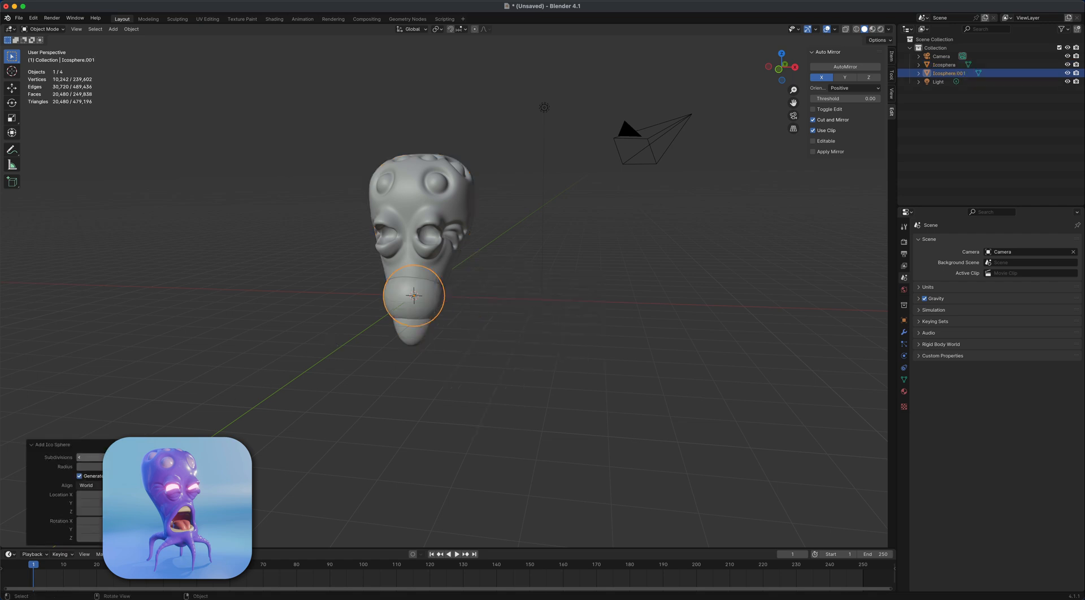
key("s")
left_click(465, 298)
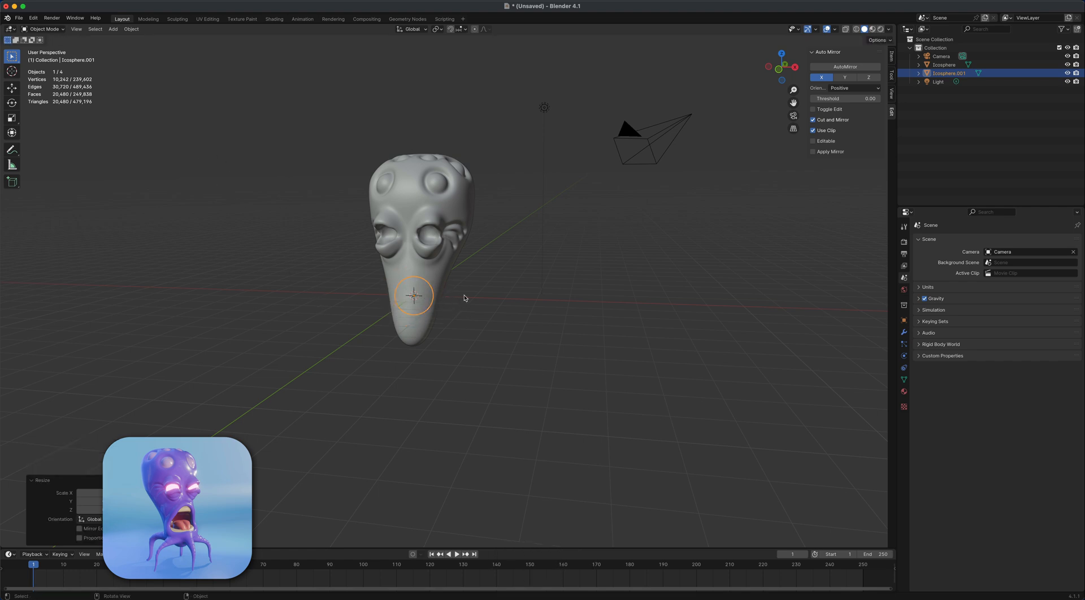
Move the ico sphere up and forward into the character's left eye socket and shrink it to fit between the lids.
middle_click_drag(465, 298, 217, 224)
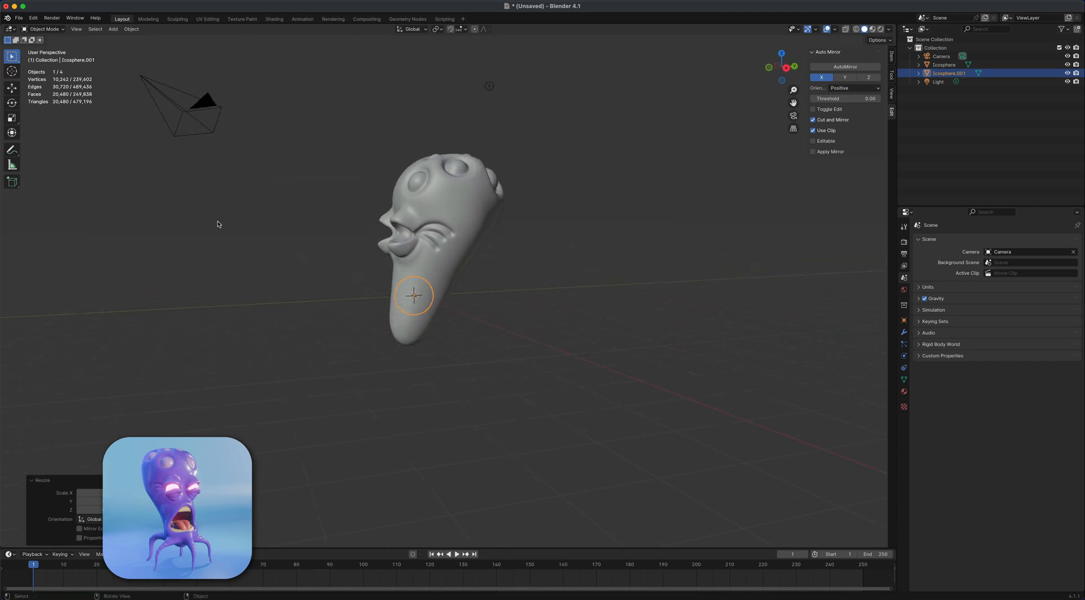
left_click(11, 88)
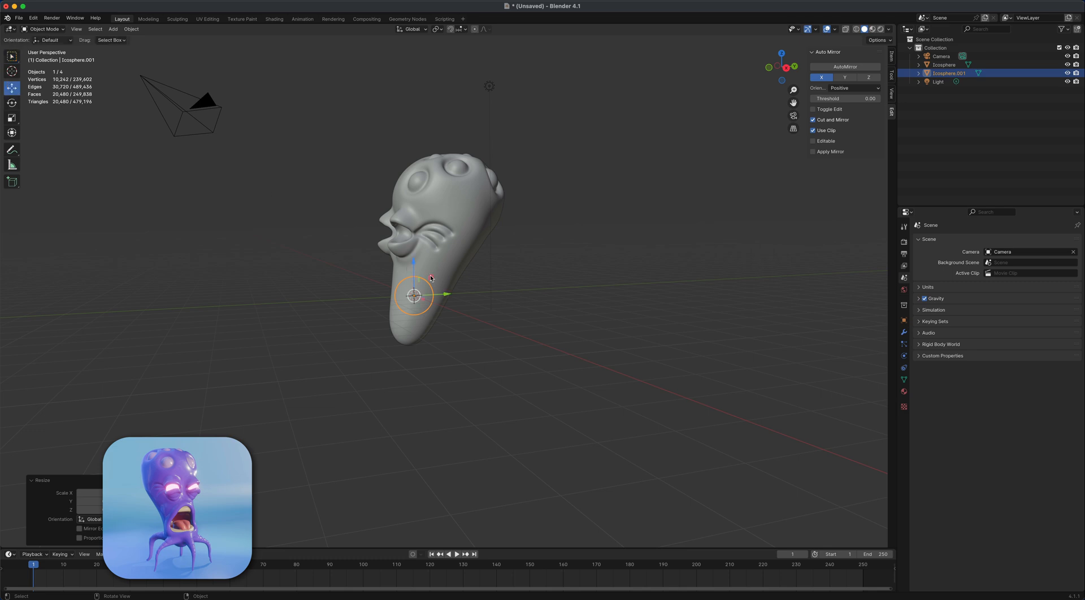
left_click_drag(430, 278, 421, 213)
middle_click_drag(423, 223, 534, 238)
left_click_drag(443, 233, 466, 231)
key("s")
left_click(453, 299)
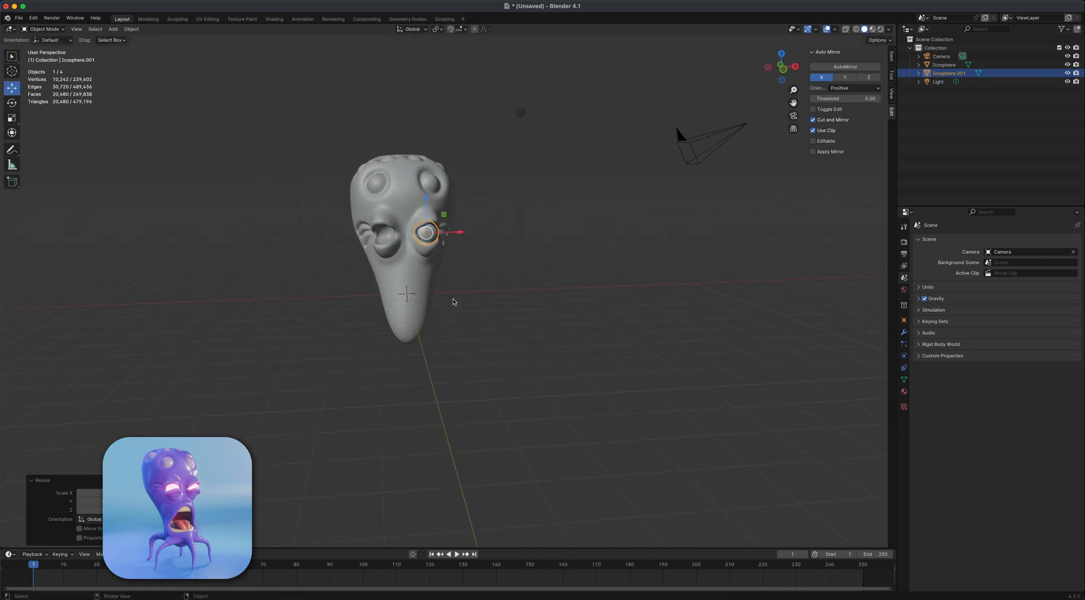
Fine-tune the eyeball's depth and height so it sits snugly inside the eye socket behind the lids.
middle_click_drag(465, 278, 432, 275)
middle_click_drag(531, 262, 461, 272)
scroll(461, 271, "up", 5)
left_click_drag(472, 266, 443, 268)
middle_click_drag(277, 345, 390, 346)
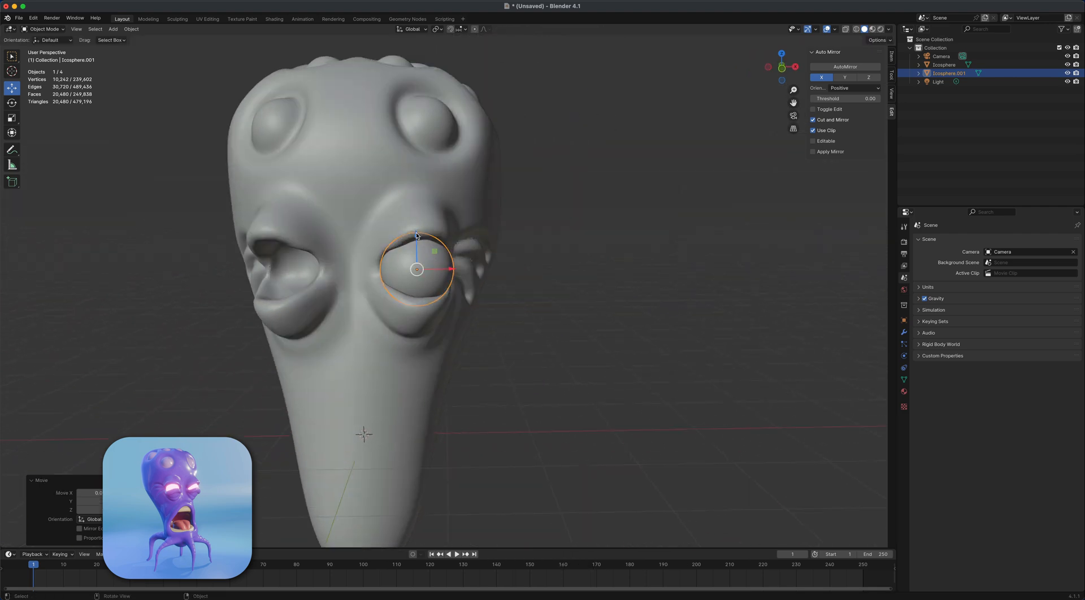
left_click_drag(416, 232, 417, 236)
middle_click_drag(551, 358, 439, 357)
left_click_drag(457, 273, 458, 273)
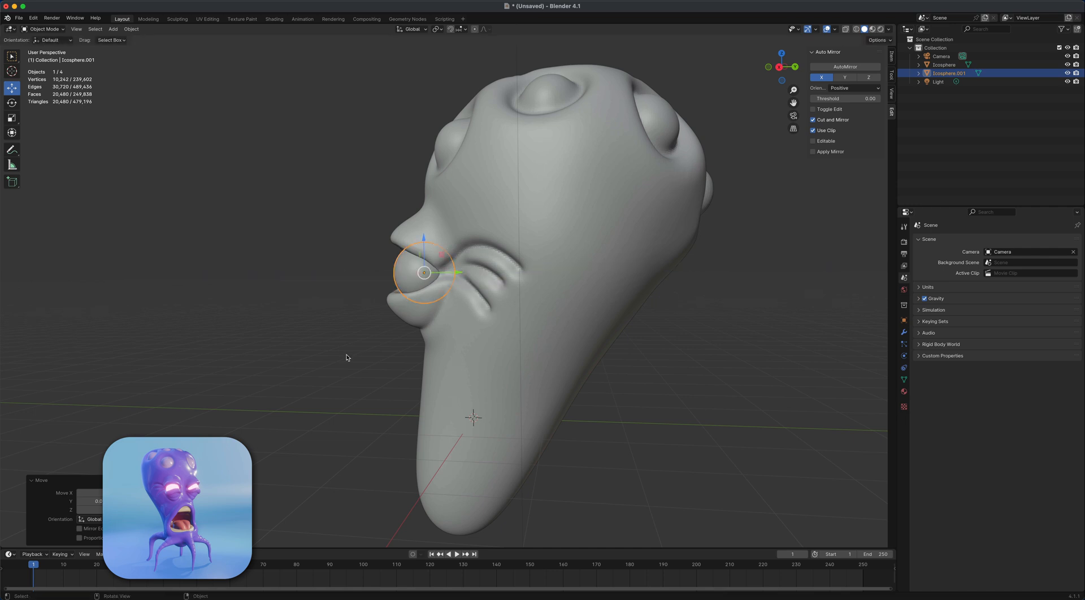
Add a Mirror modifier on the X axis to the eyeball, using the body Icosphere as the mirror object.
middle_click_drag(347, 358, 460, 360)
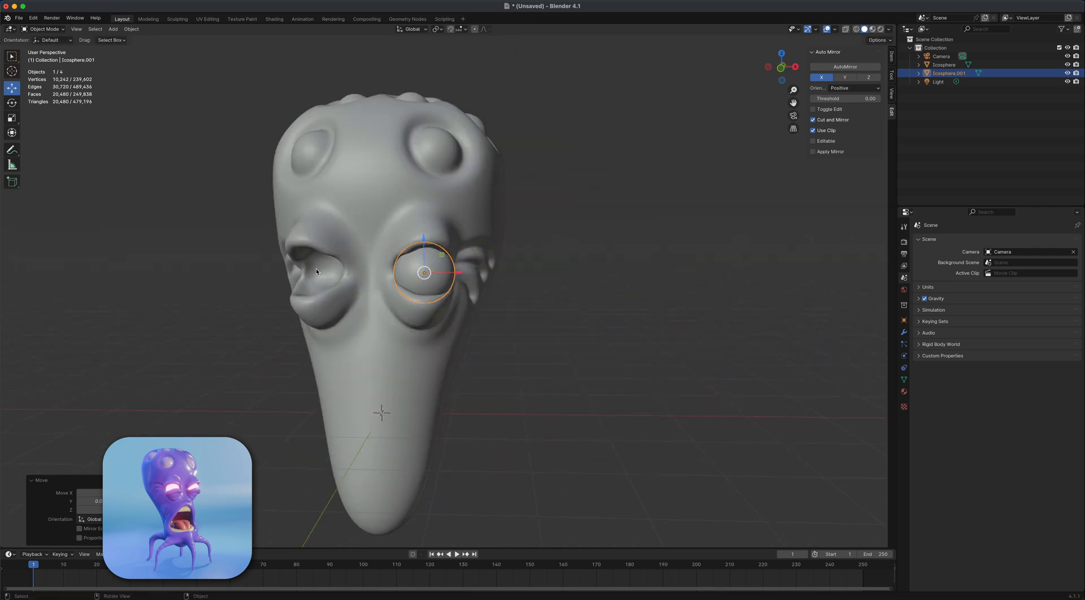
middle_click_drag(528, 371, 535, 367)
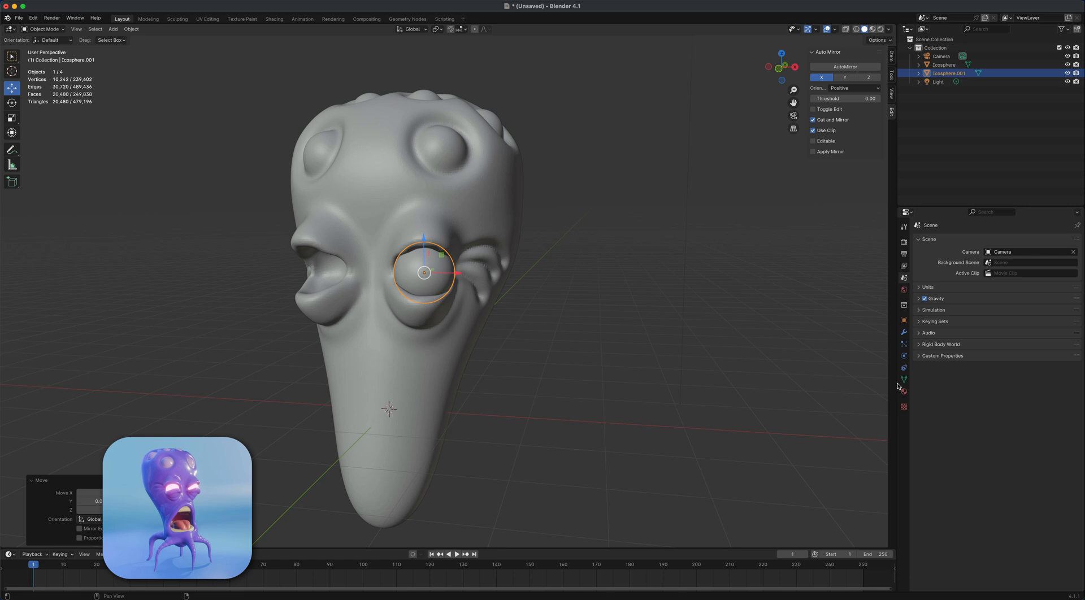
left_click(905, 336)
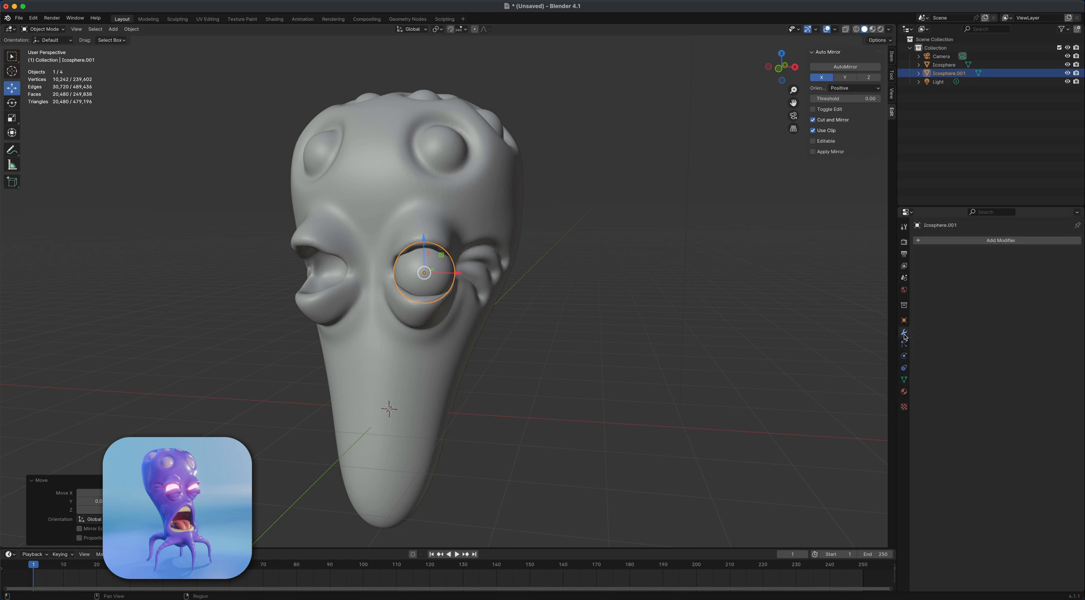
left_click(961, 241)
mouse_move(961, 243)
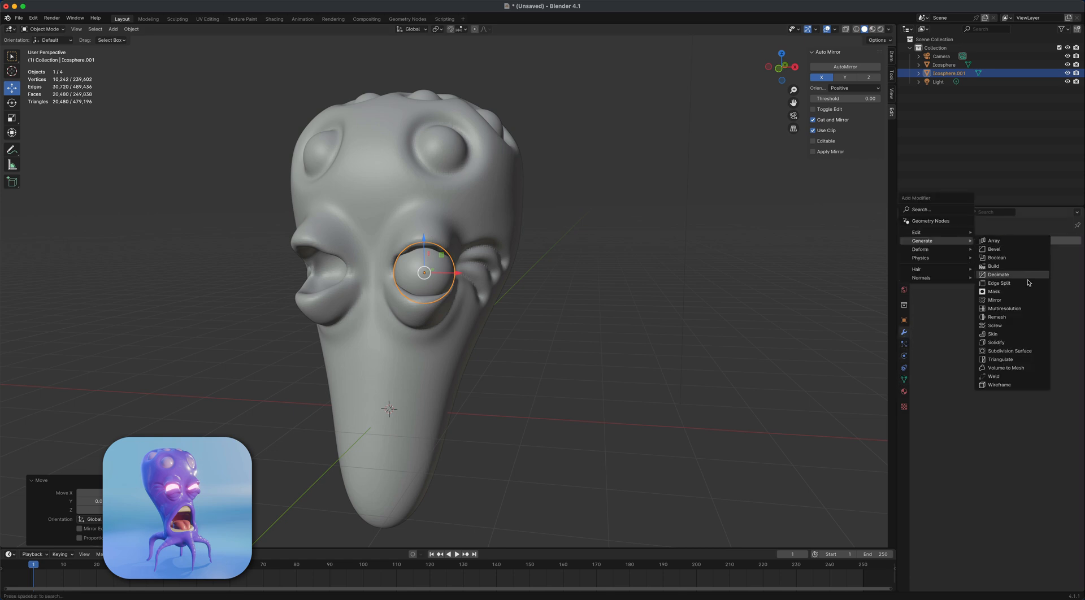
left_click(1014, 300)
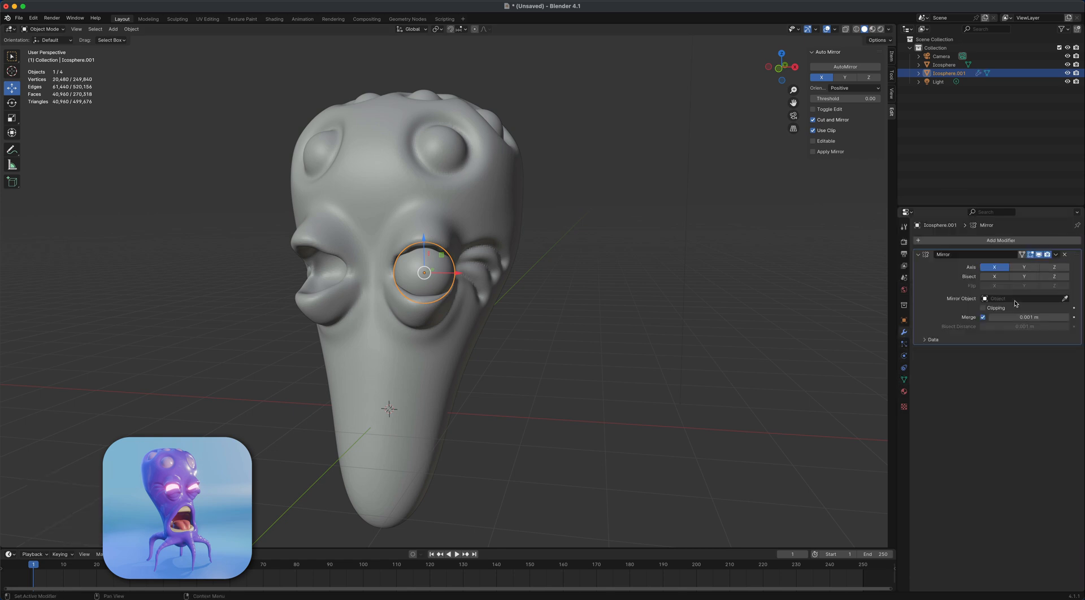
left_click(1066, 299)
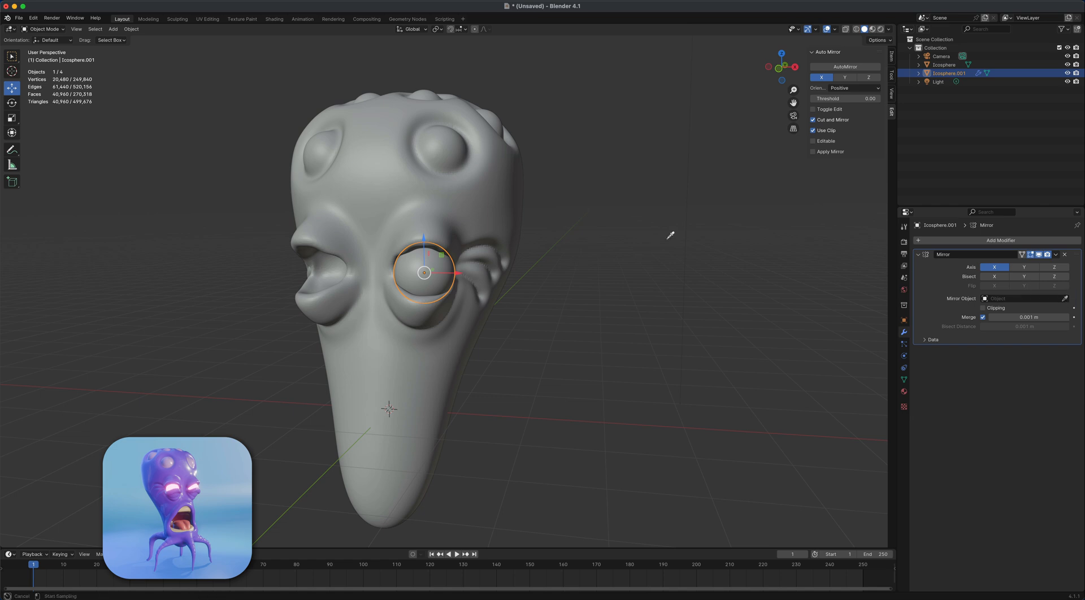
left_click(375, 191)
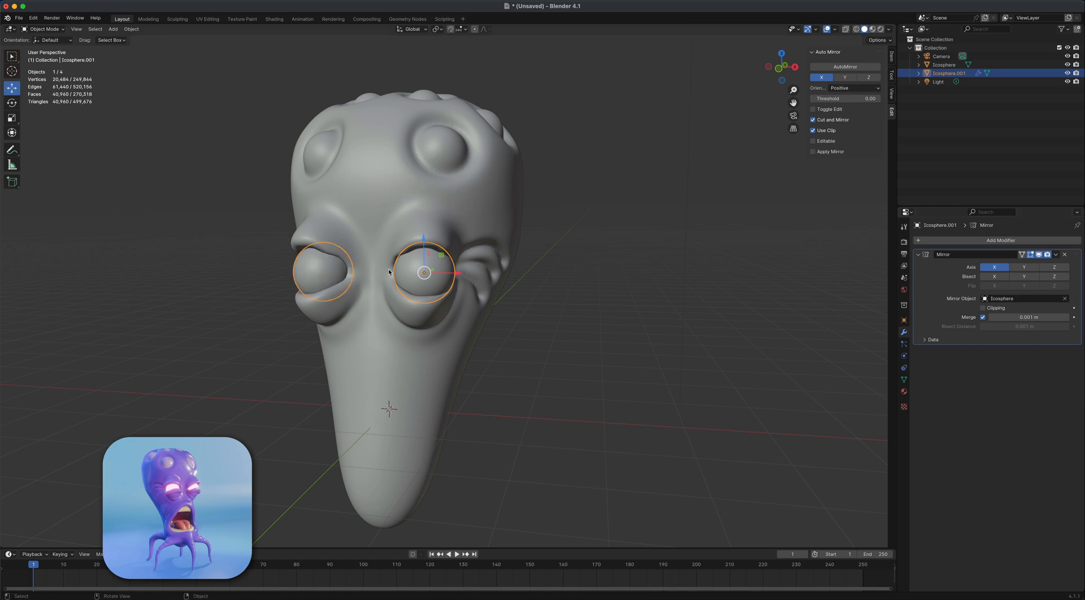
Switch back to the Select Box tool and return to the Sculpting workspace facing the mirrored eyes.
middle_click_drag(530, 376, 557, 316)
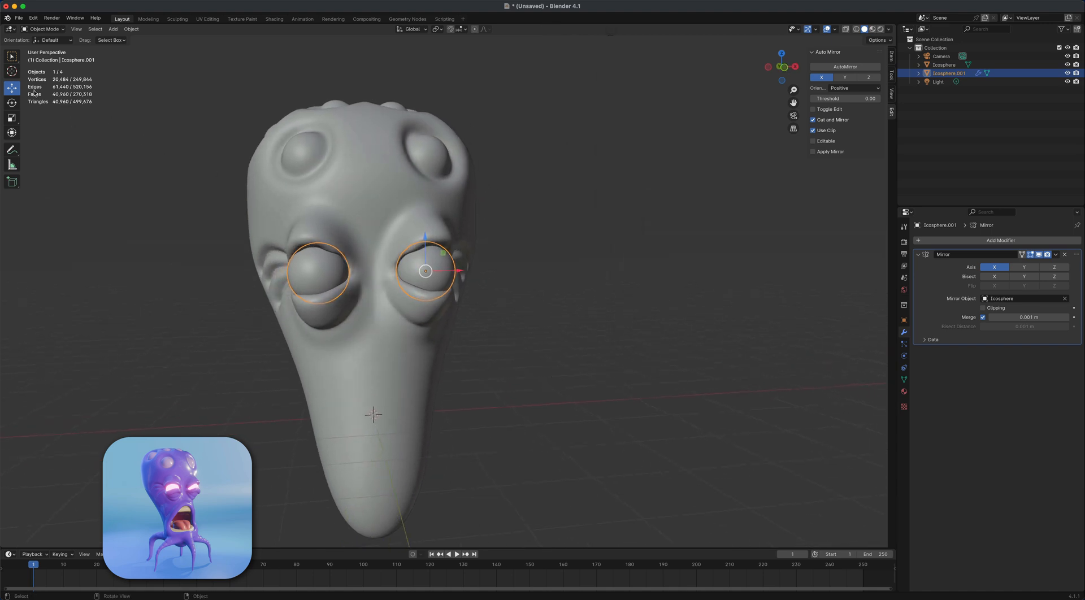
left_click(13, 58)
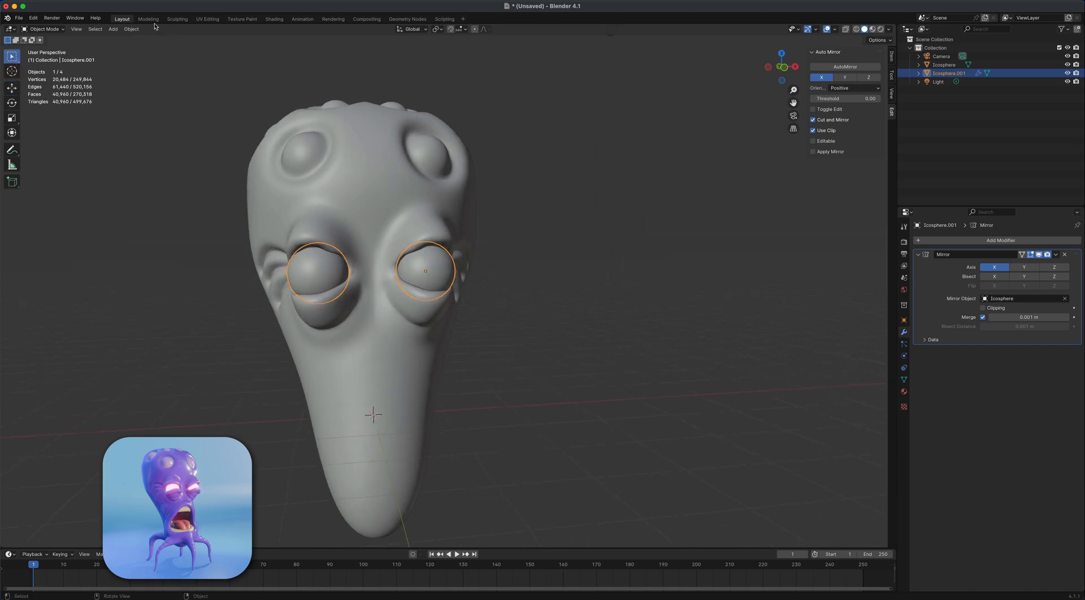
left_click(177, 19)
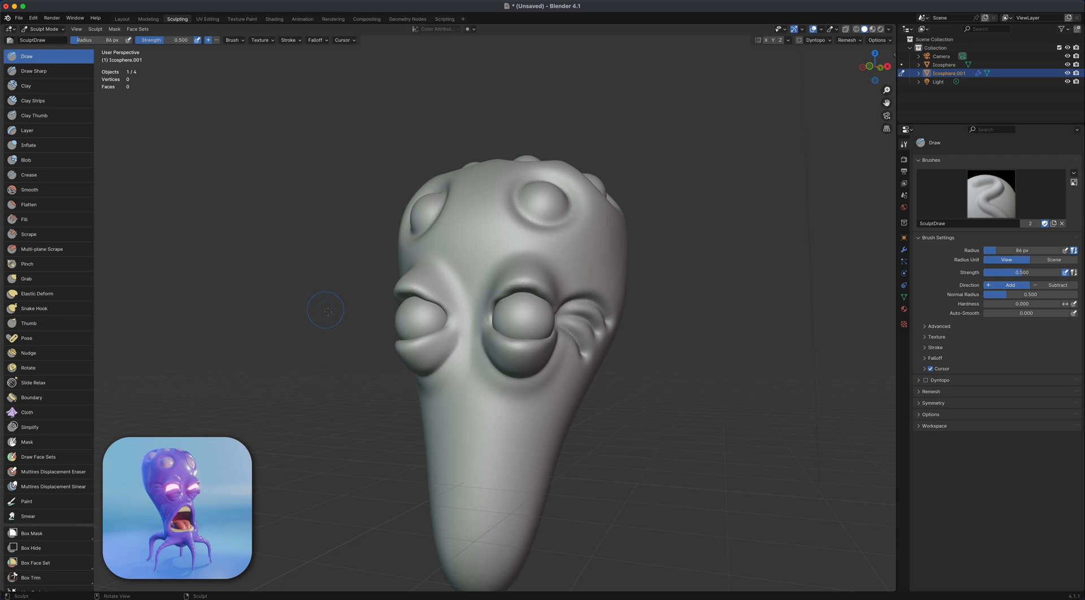
middle_click_drag(327, 311, 407, 408)
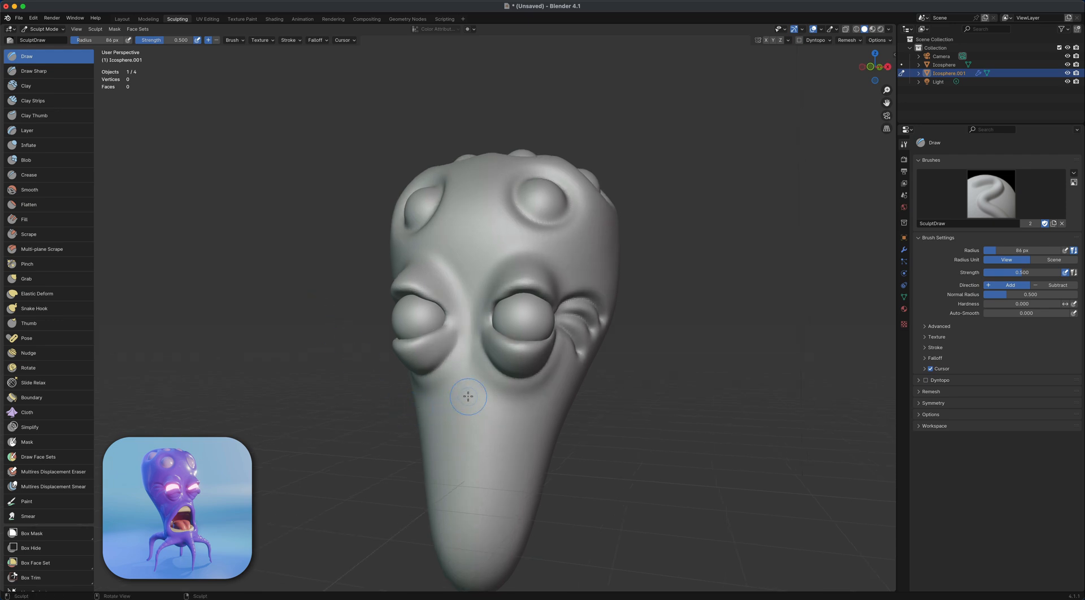
Switch sculpting from the eyeballs to the character's main Icosphere mesh and rename that object body.
key("alt+q")
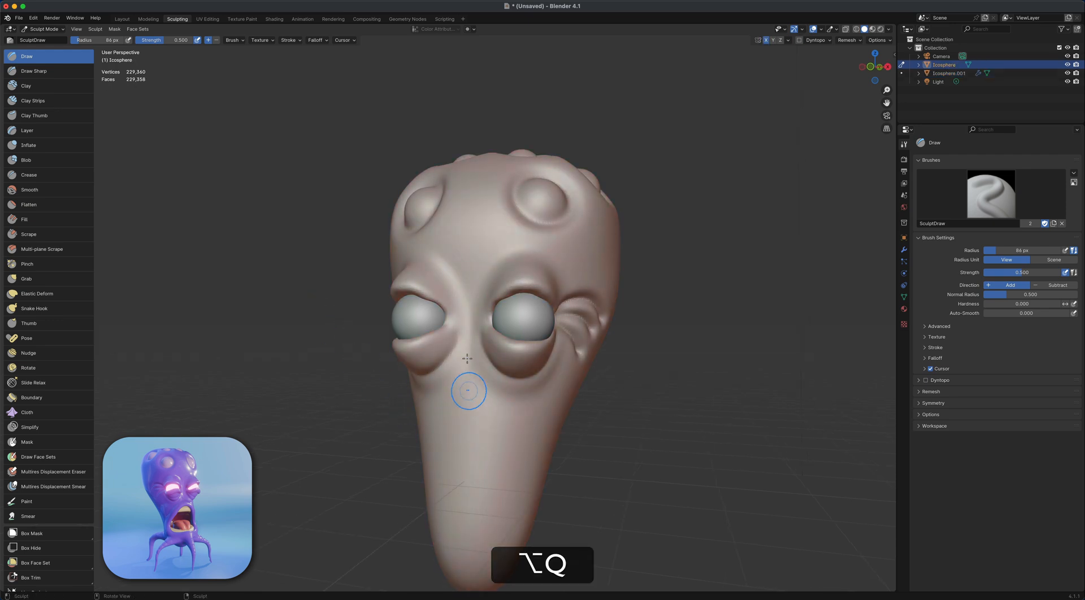
middle_click_drag(474, 398, 461, 397)
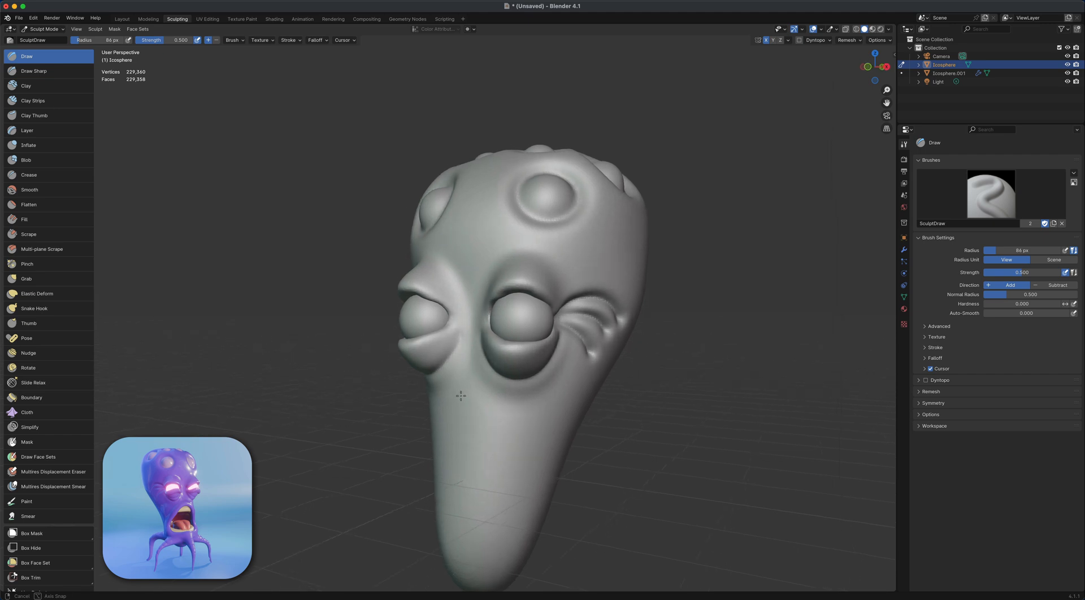
double_click(943, 66)
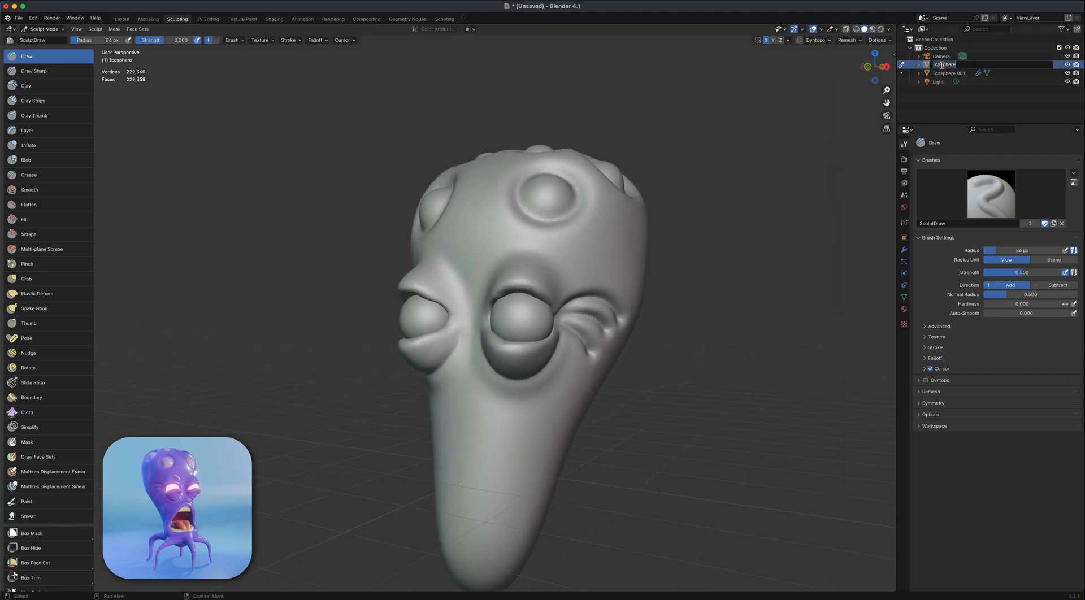
type("body")
key("Return")
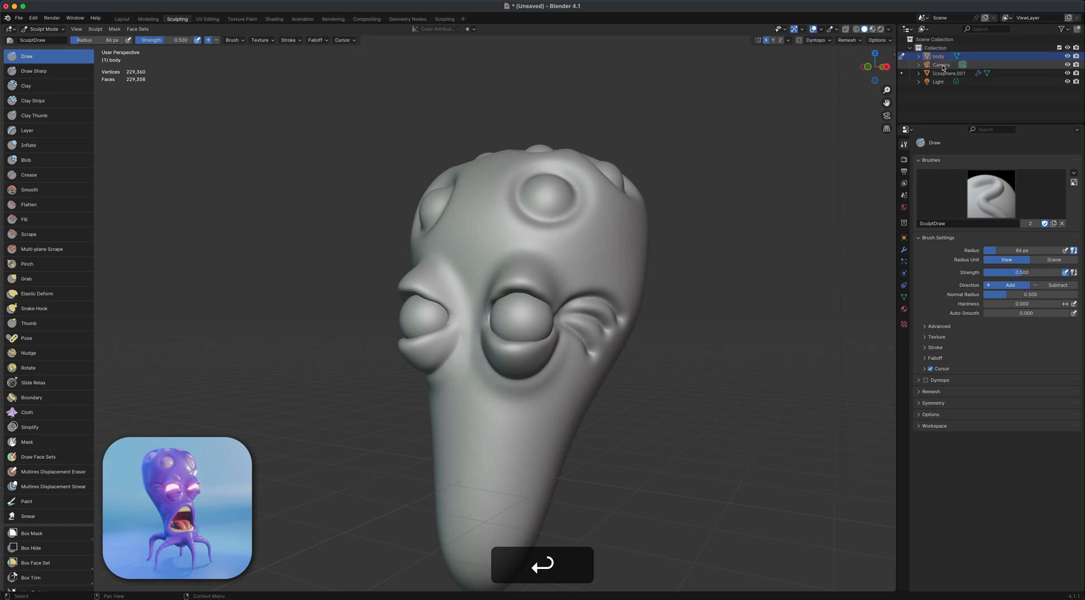
Rename the mirrored eyeball object Icosphere.001 as eyes.
left_click(942, 74)
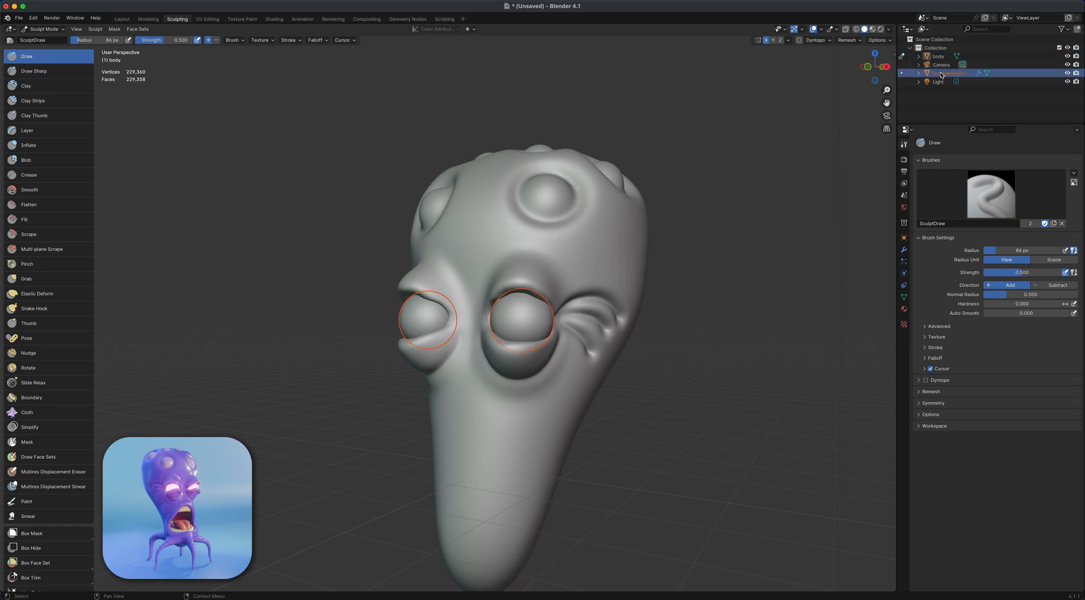
double_click(941, 74)
type("eyes")
key("Return")
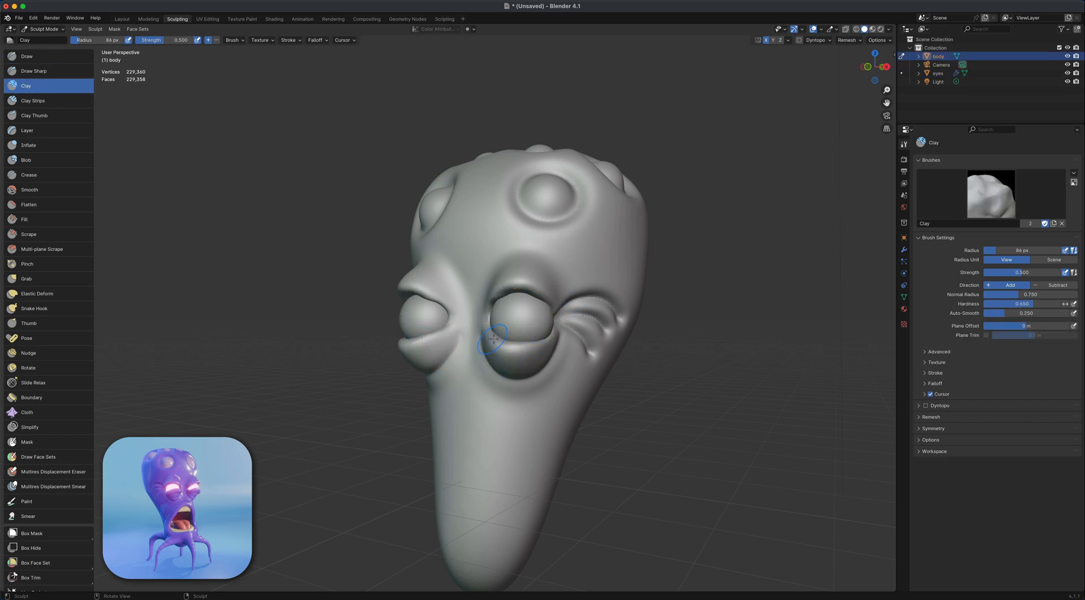
Add a few Clay brush strokes along the upper rim of the body's lower eyelid.
left_click_drag(491, 338, 542, 344)
left_click_drag(494, 344, 540, 347)
left_click_drag(498, 348, 541, 348)
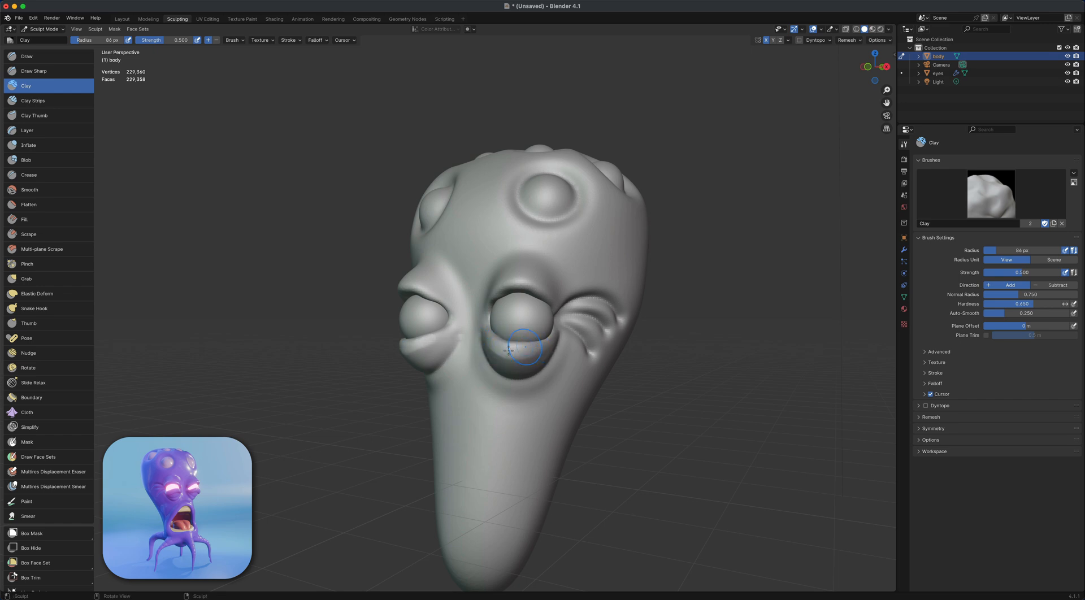
Build up a thick lower eyelid ridge under the eyeball with Clay Strips, working from the outer to the inner corner.
left_click(68, 102)
left_click_drag(492, 350, 540, 347)
left_click_drag(497, 355, 541, 353)
left_click_drag(501, 359, 546, 351)
middle_click_drag(618, 339, 551, 343)
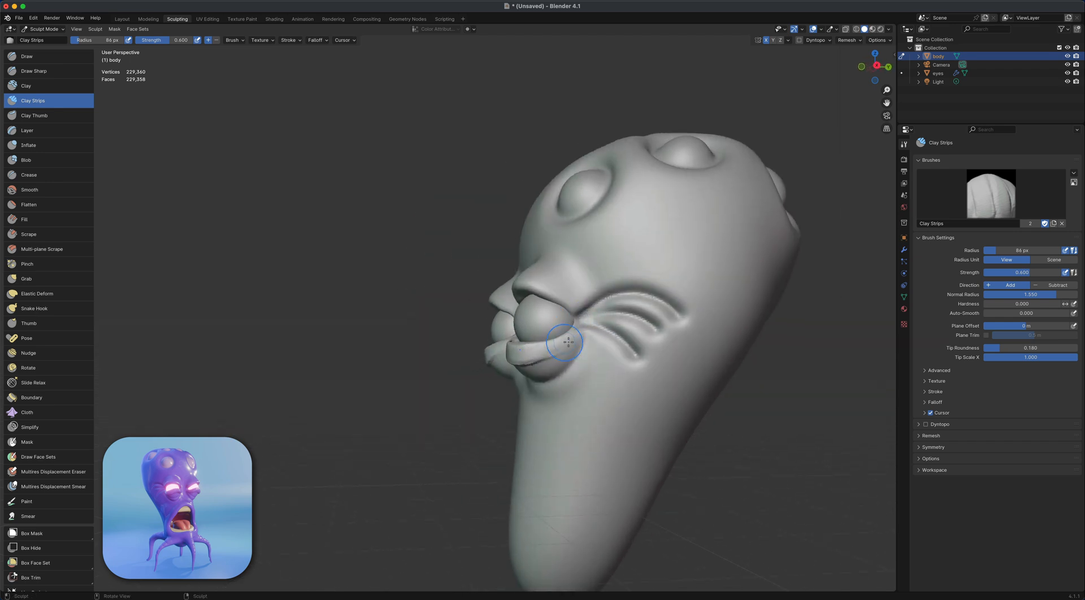
left_click_drag(521, 356, 577, 339)
left_click_drag(519, 356, 576, 339)
left_click_drag(521, 355, 577, 337)
left_click_drag(522, 354, 570, 336)
middle_click_drag(571, 337, 505, 376)
left_click_drag(472, 333, 521, 356)
left_click_drag(479, 338, 523, 357)
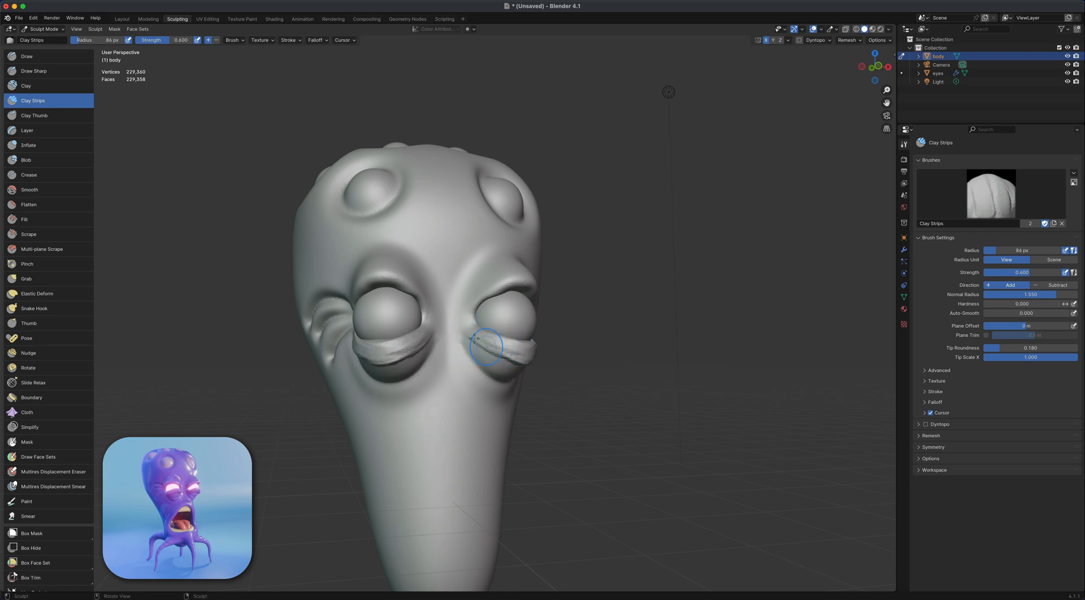
Build up a matching upper eyelid ridge over the eyeball with Clay Strips, reaching both the inner and outer corners.
middle_click_drag(495, 368, 639, 327)
left_click_drag(494, 299, 523, 280)
middle_click_drag(517, 285, 446, 296)
left_click_drag(521, 282, 553, 286)
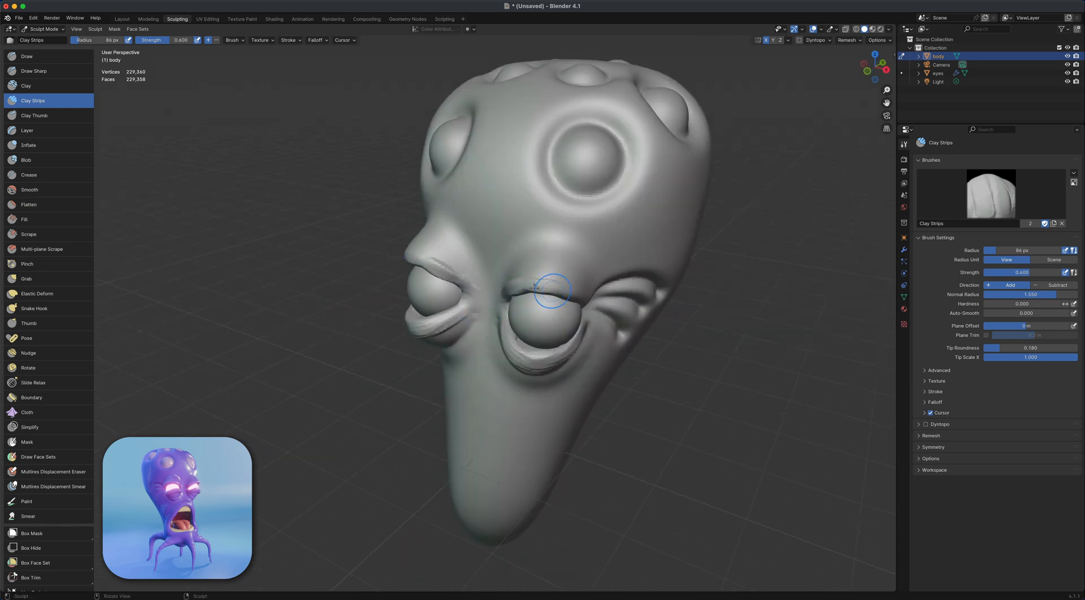
middle_click_drag(553, 291, 498, 294)
left_click_drag(557, 292, 591, 303)
middle_click_drag(582, 299, 706, 308)
mouse_move(497, 322)
left_mouse_down()
mouse_move(518, 305)
mouse_move(513, 317)
left_mouse_up()
middle_click_drag(513, 317, 509, 297)
Remesh the body and refine the rough eyelid ridges by smoothing and thickening them with the Inflate brush.
key("ctrl+r")
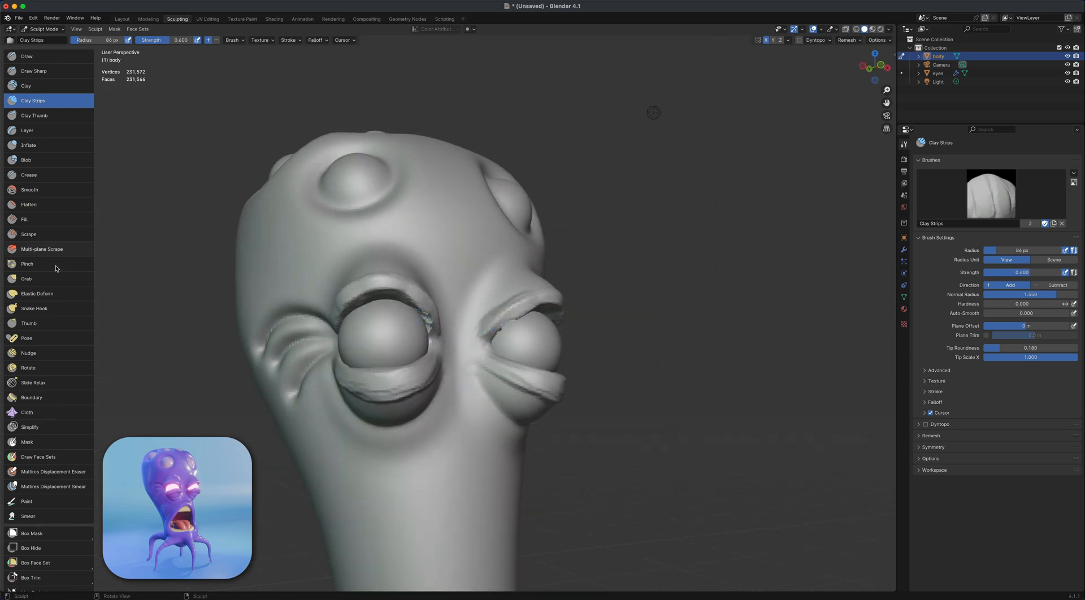
left_click(33, 146)
mouse_move(432, 332)
left_mouse_down("shift")
mouse_move(398, 298)
mouse_move(354, 304)
left_mouse_up("shift")
key("super+r")
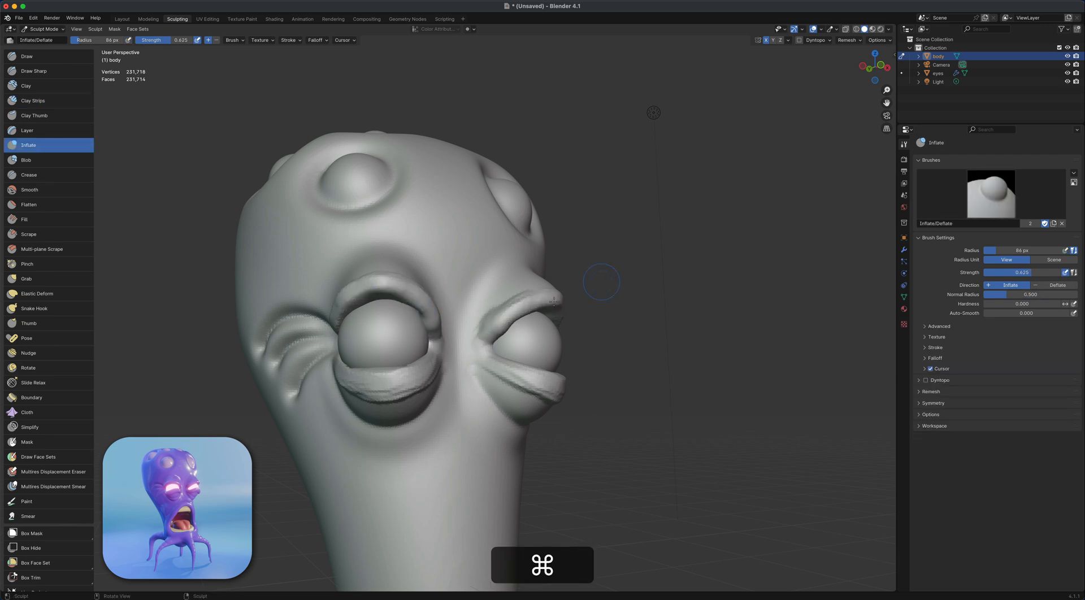
middle_click_drag(553, 302, 249, 360)
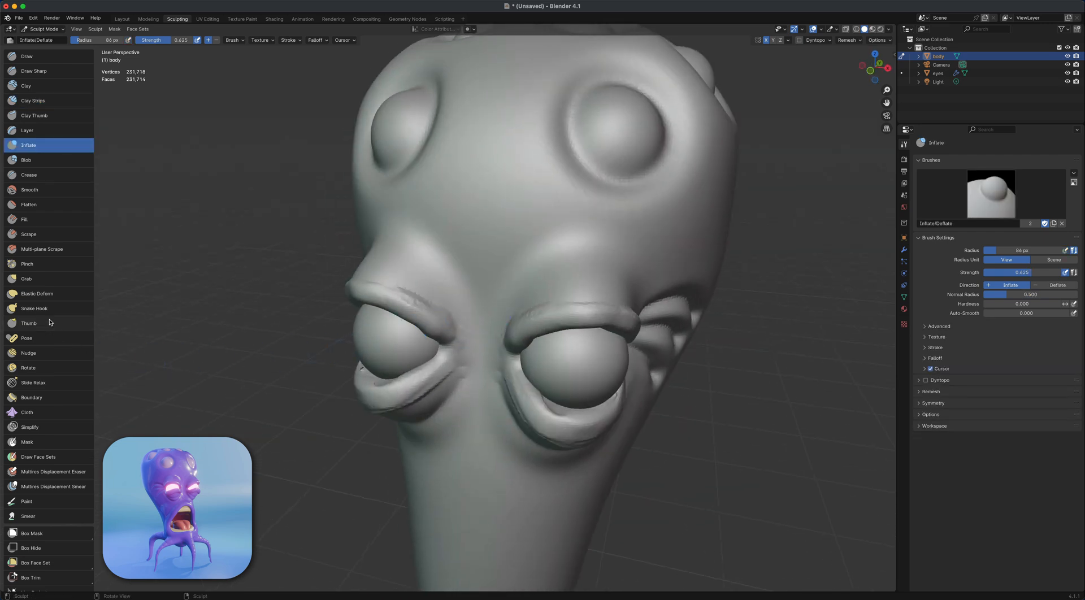
Reshape the lower eyelids so they hug the eyeballs, using the Grab brush with a 238 px radius.
left_click(34, 278)
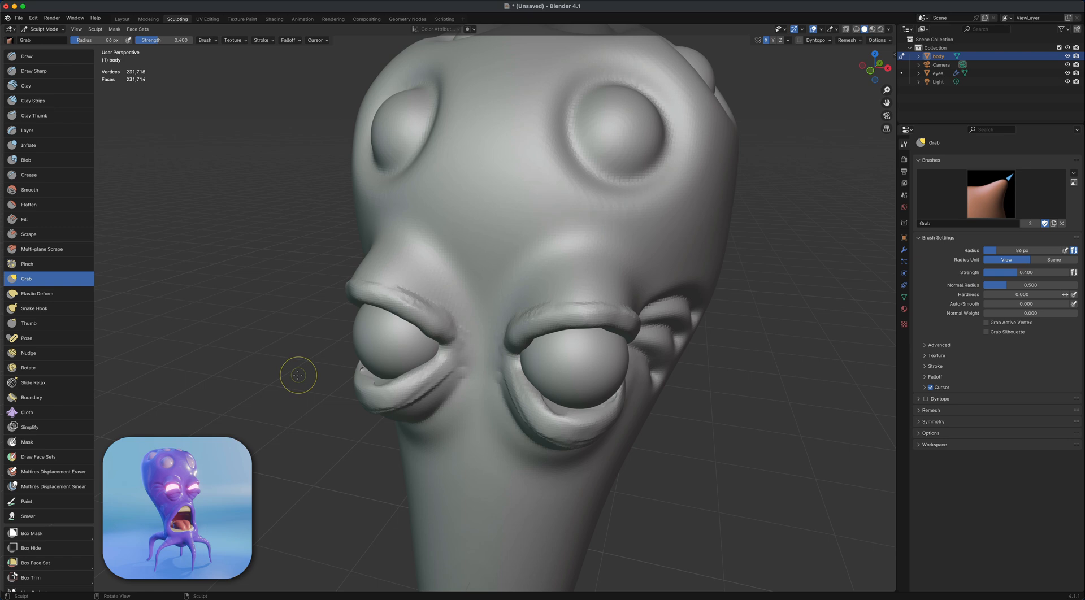
key("g")
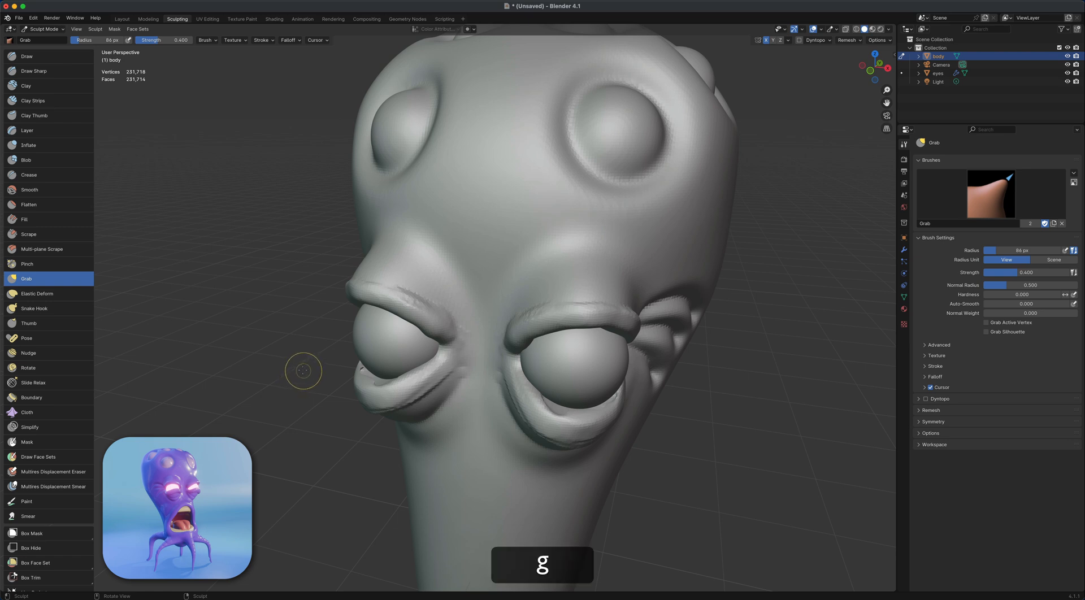
key("s")
key("f")
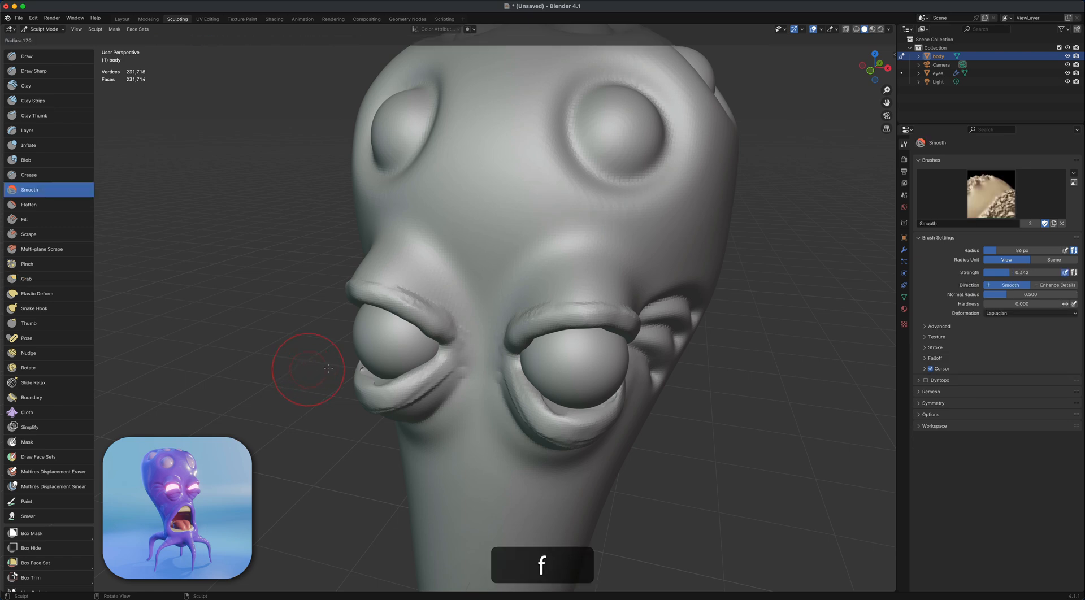
left_click(338, 371)
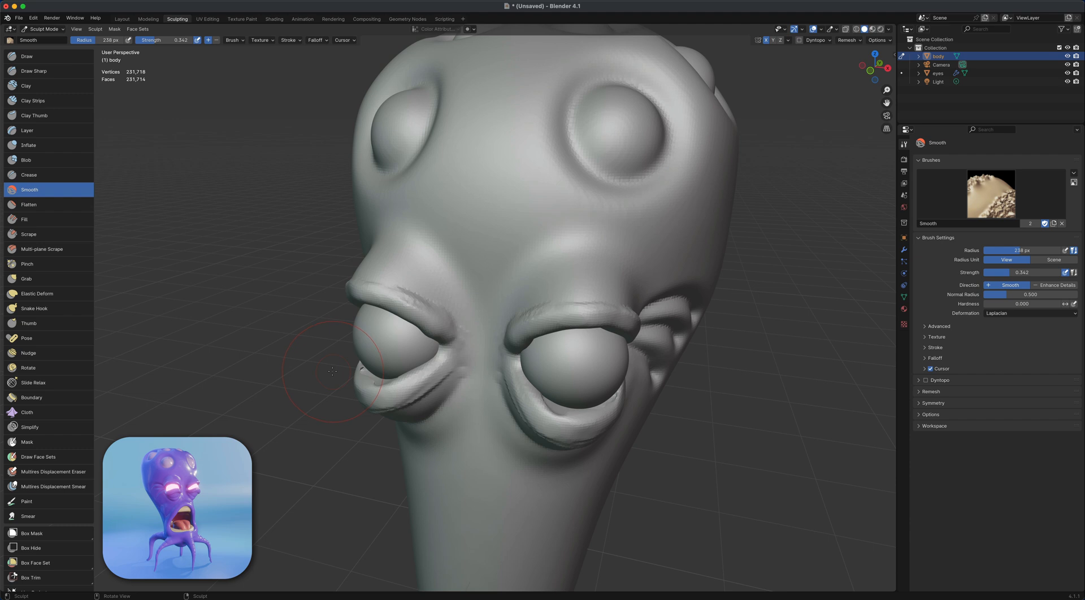
key("g")
left_click_drag(389, 377, 387, 378)
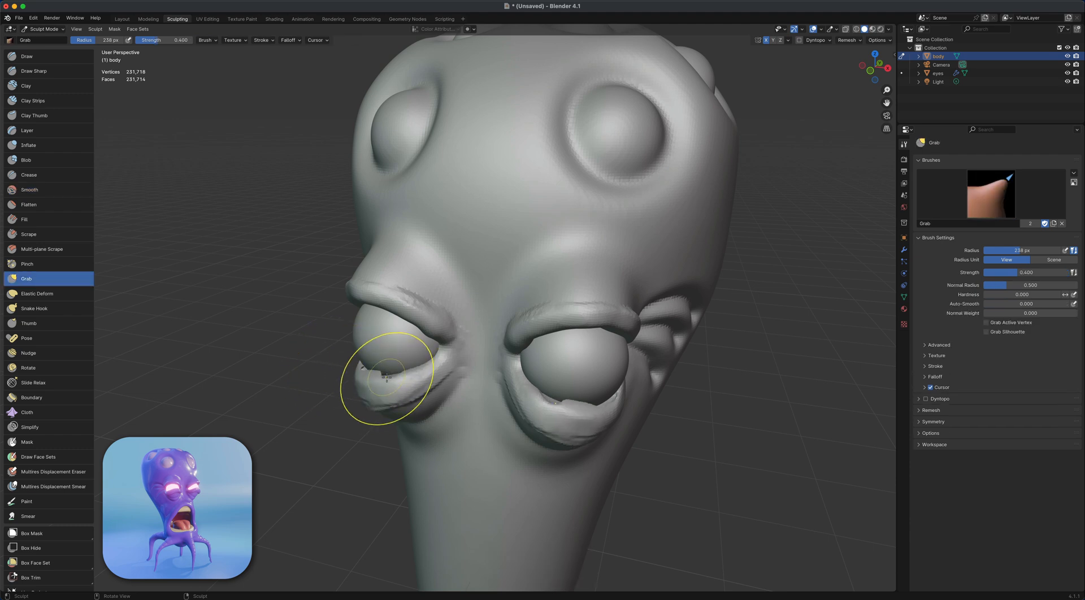
middle_click_drag(315, 412, 339, 387)
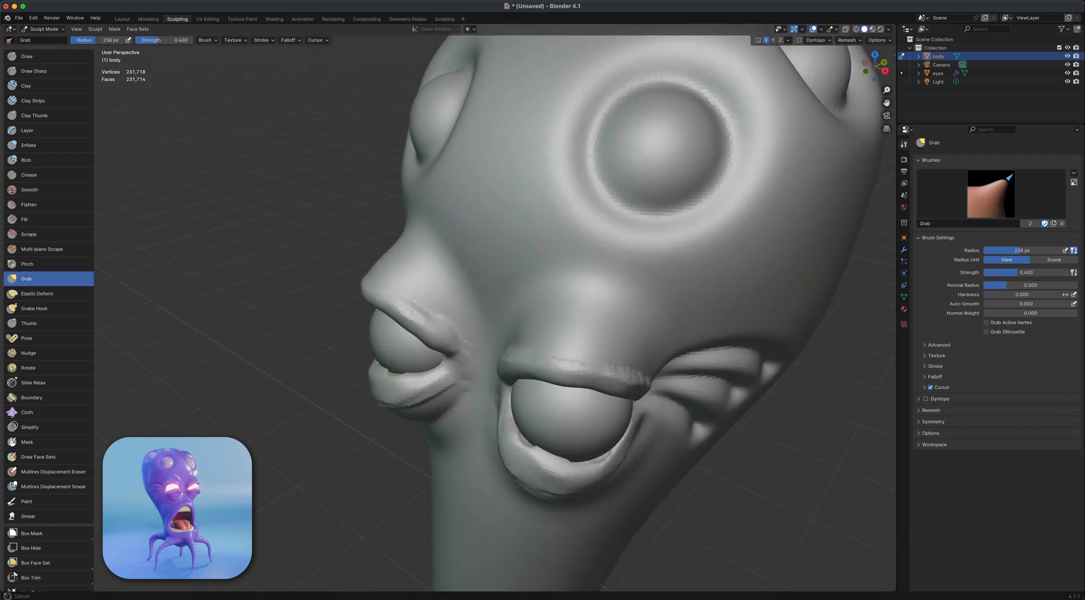
mouse_move(393, 365)
middle_mouse_down()
mouse_move(388, 351)
mouse_move(417, 399)
mouse_move(579, 406)
mouse_move(477, 339)
mouse_move(574, 315)
mouse_move(606, 375)
middle_mouse_up()
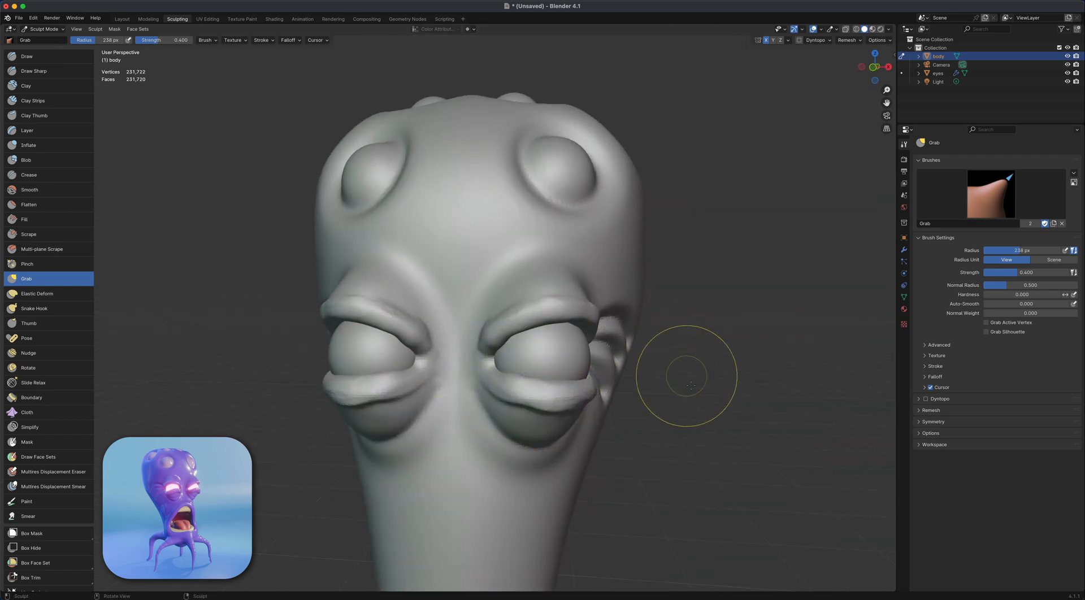
Hollow out an open mouth below the eyes with inverted Inflate strokes, raising the brush strength to 0.695 to carve deeper.
scroll(691, 386, "down", 5)
middle_click_drag(659, 406, 547, 367)
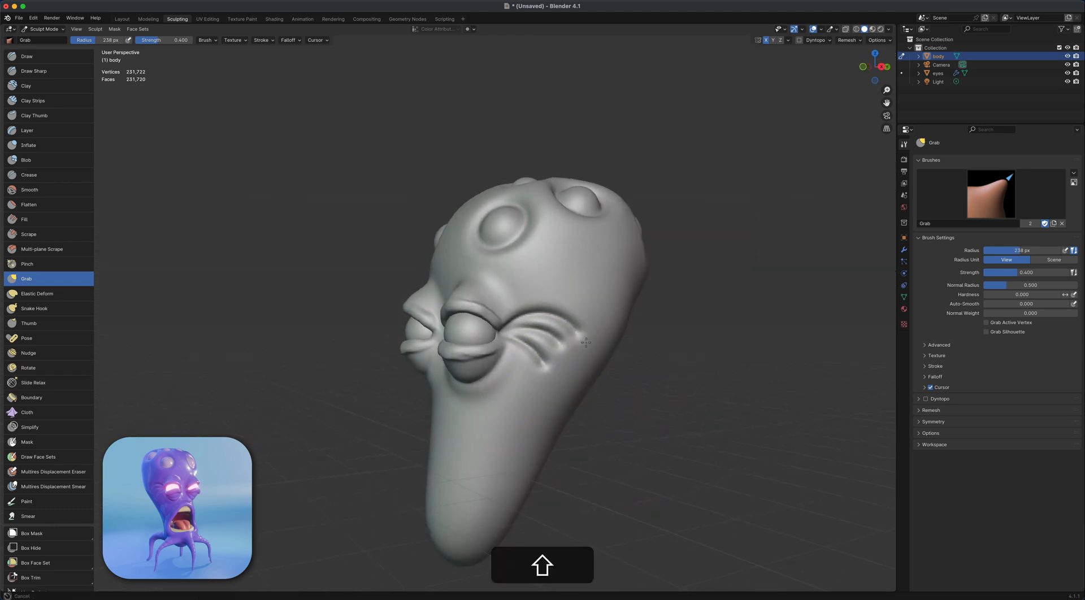
middle_click_drag(605, 424, 673, 443)
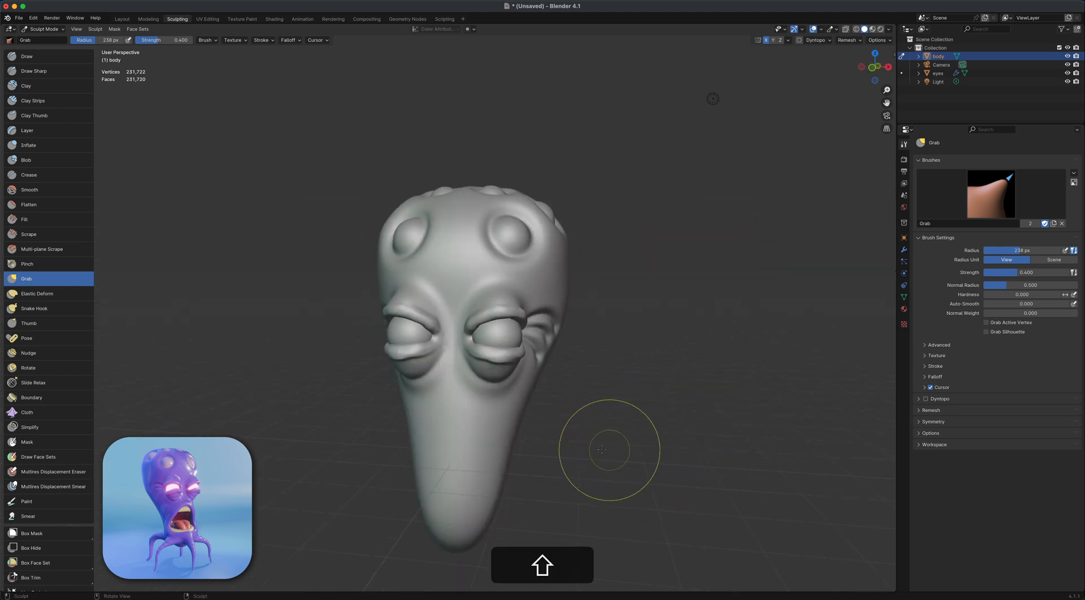
mouse_move(602, 449)
middle_mouse_down()
mouse_move(610, 411)
mouse_move(630, 407)
mouse_move(596, 418)
middle_mouse_up()
key("i")
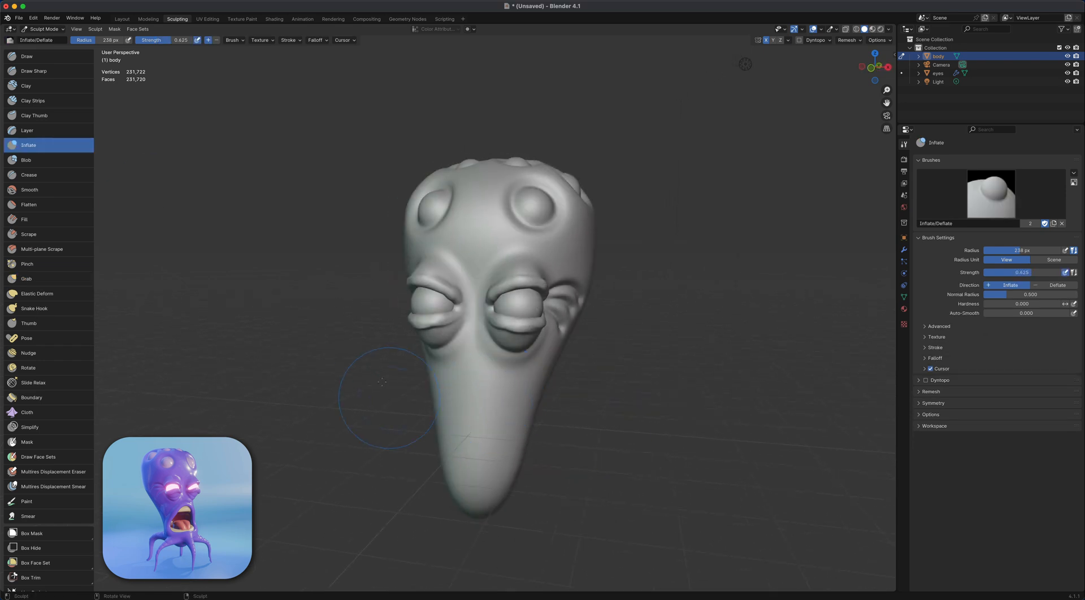
left_click_drag(475, 387, 474, 427, "super")
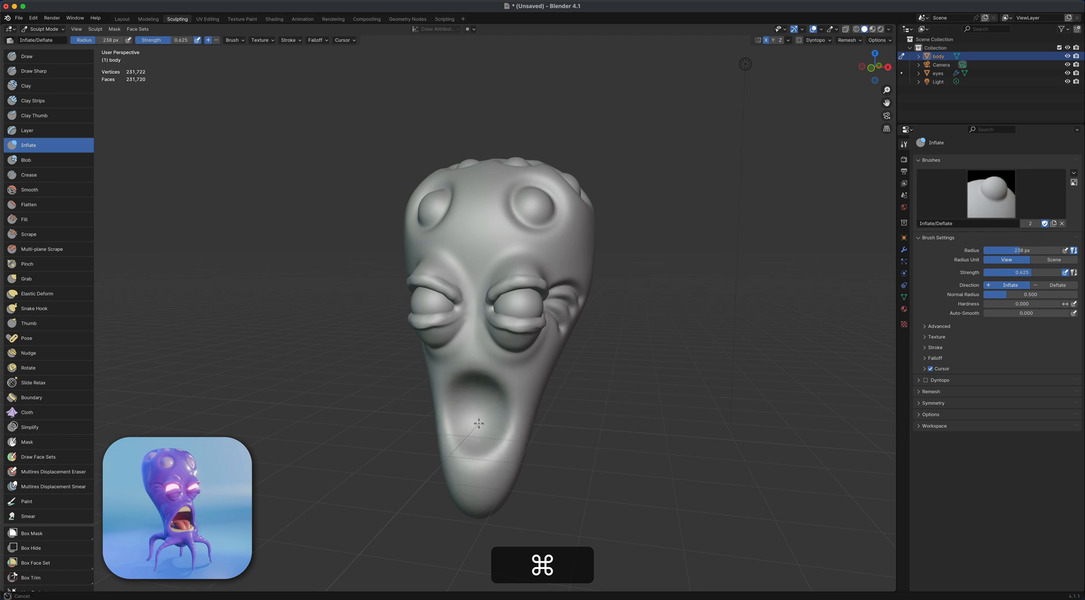
left_click_drag(1023, 273, 1029, 273)
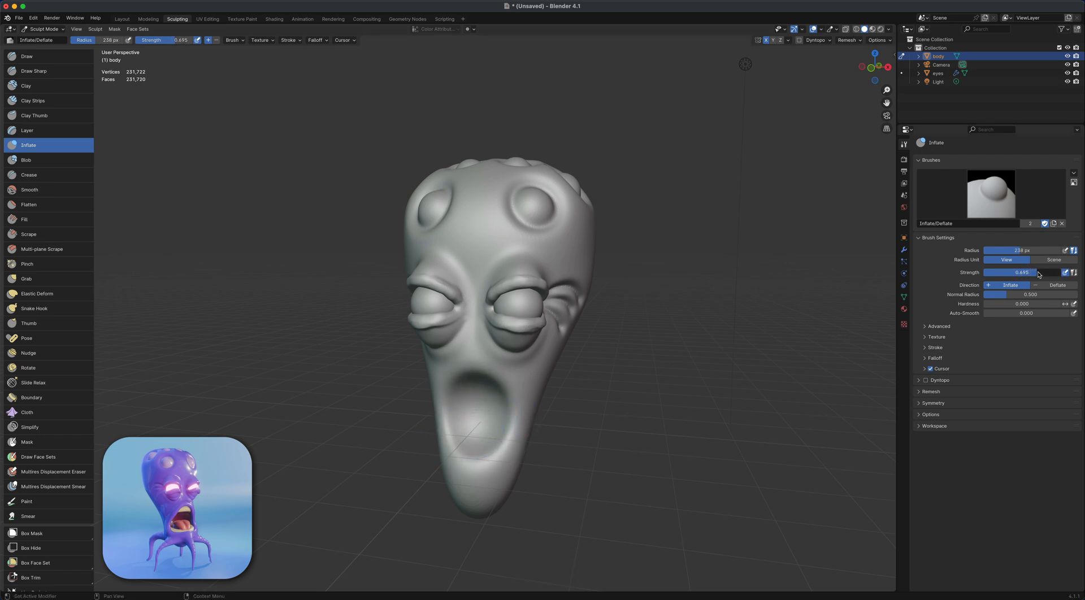
left_click_drag(473, 396, 461, 415, "super")
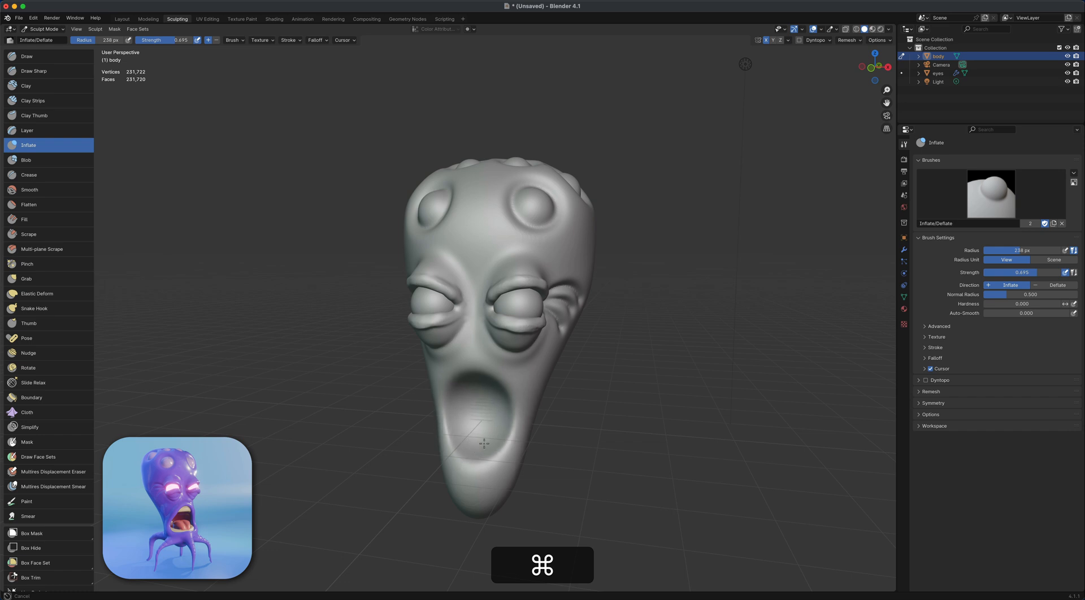
left_click_drag(472, 415, 474, 413, "super")
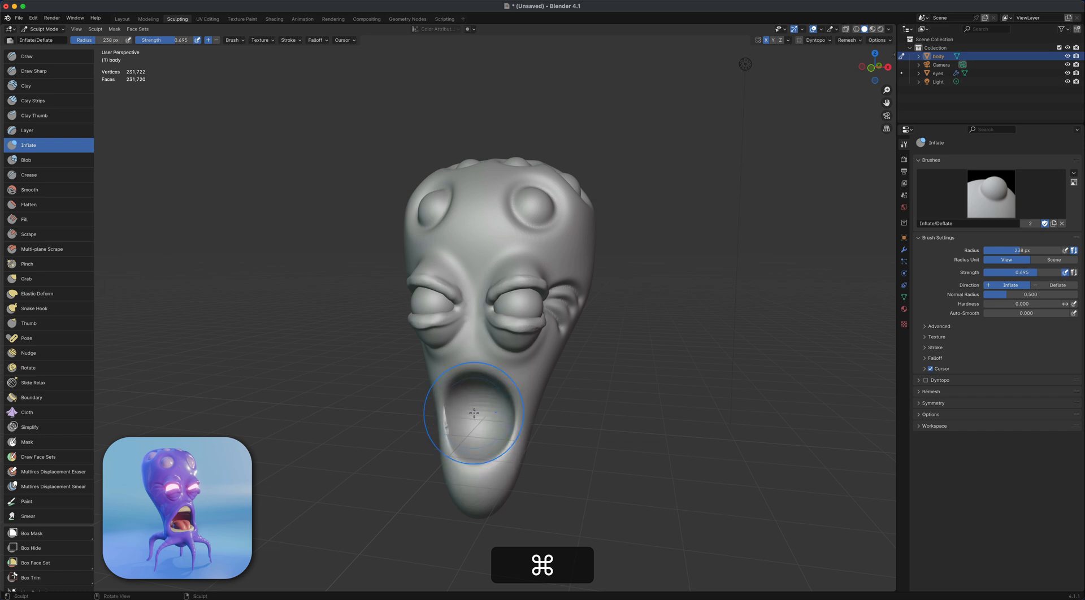
Remesh the body and smooth the stretched surface along the mouth cavity's edge and interior.
key("super+r")
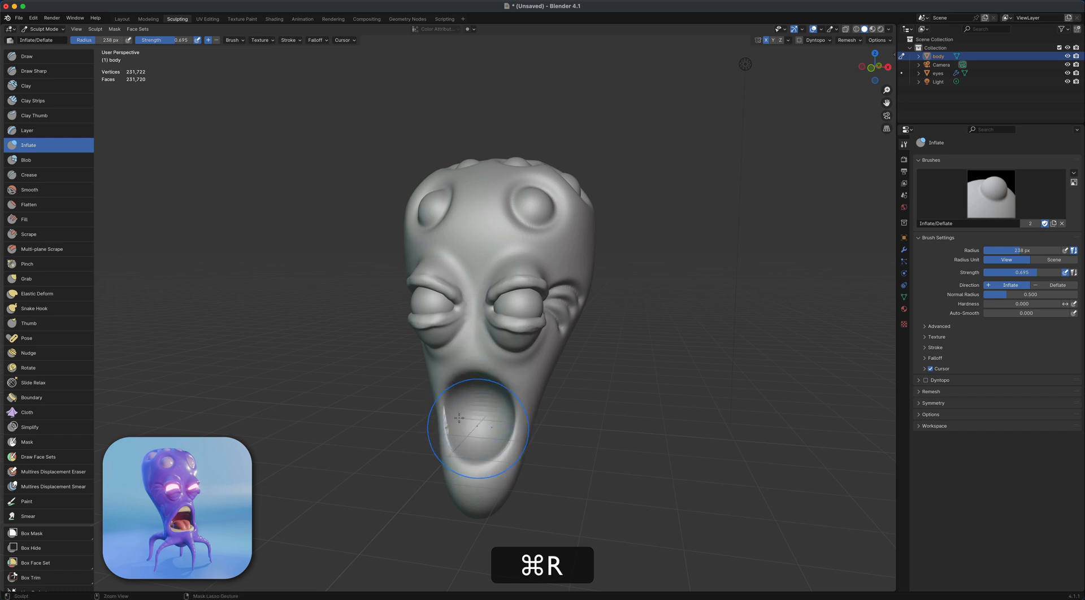
left_click_drag(453, 429, 446, 435, "shift")
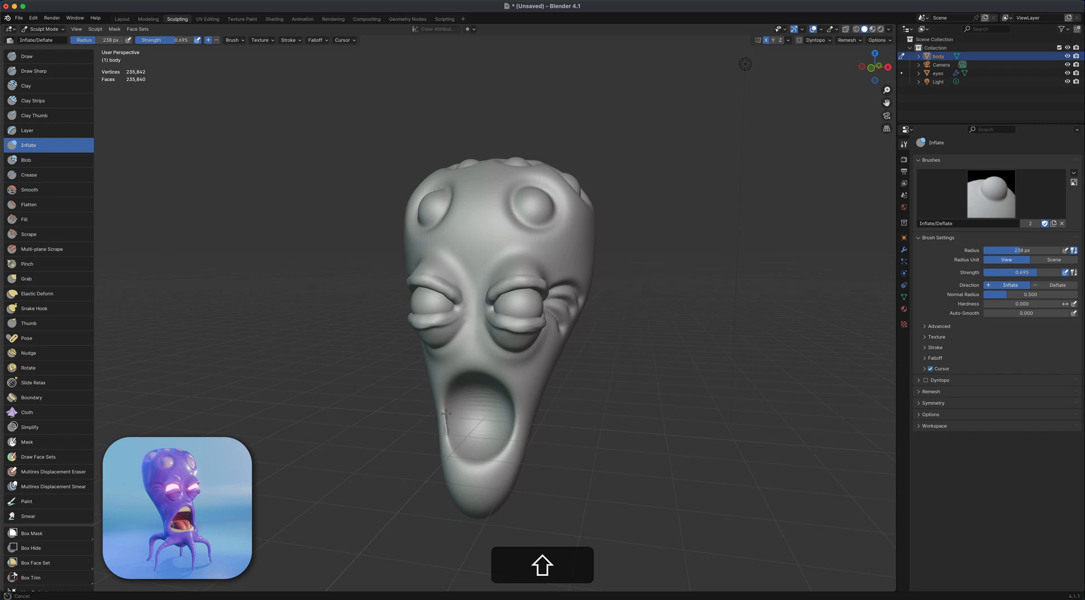
key("super+r")
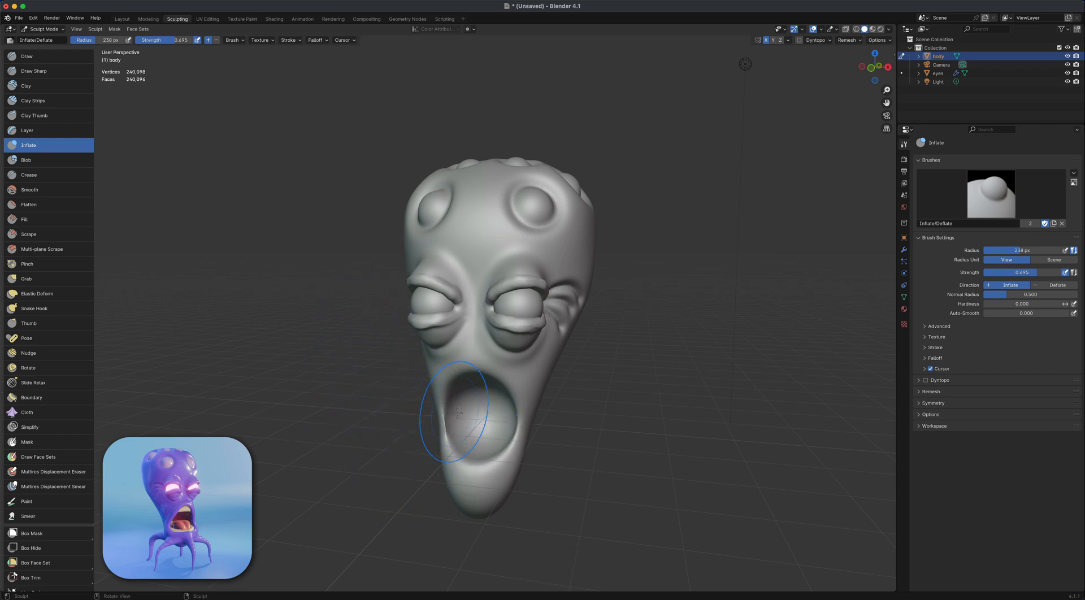
Pull the mouth's lower corners and sides outward with the Grab brush to form a wide, screaming mouth.
key("g")
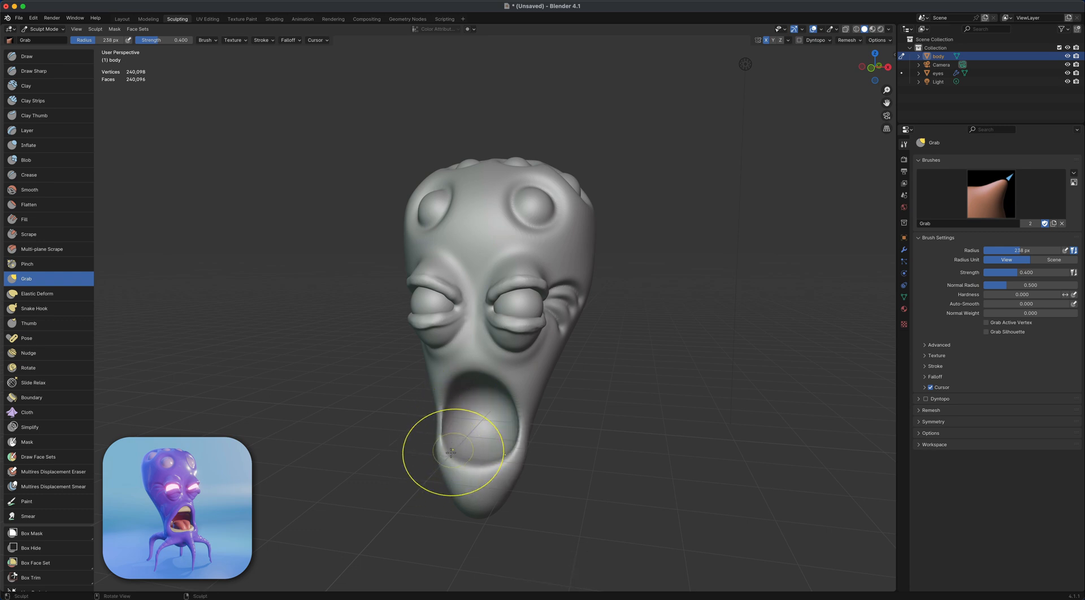
mouse_move(451, 453)
left_mouse_down()
mouse_move(467, 456)
mouse_move(453, 476)
mouse_move(438, 396)
left_mouse_up()
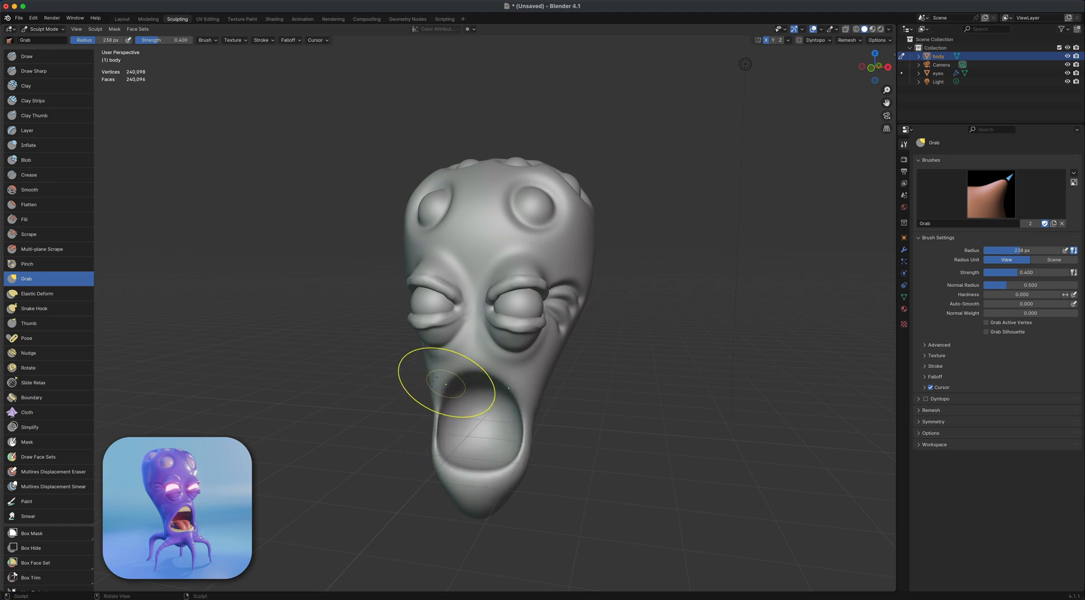
mouse_move(399, 399)
middle_mouse_down()
mouse_move(516, 412)
mouse_move(525, 446)
mouse_move(593, 359)
mouse_move(521, 392)
mouse_move(514, 442)
mouse_move(497, 424)
middle_mouse_up()
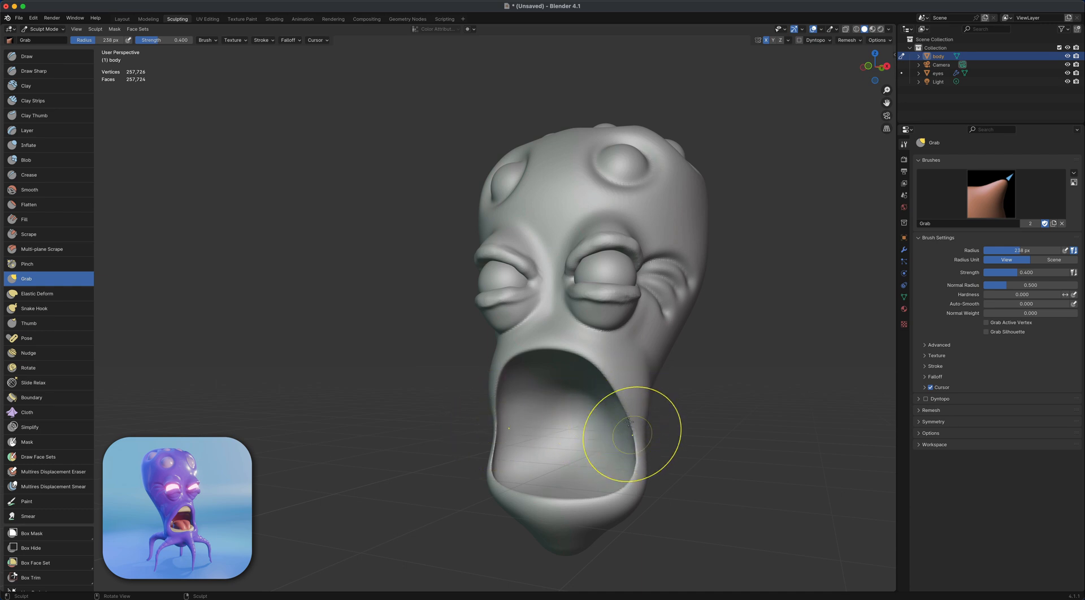
Puff up lips around the whole mouth rim with the Inflate brush at a 112 px radius.
left_click(46, 146)
key("f")
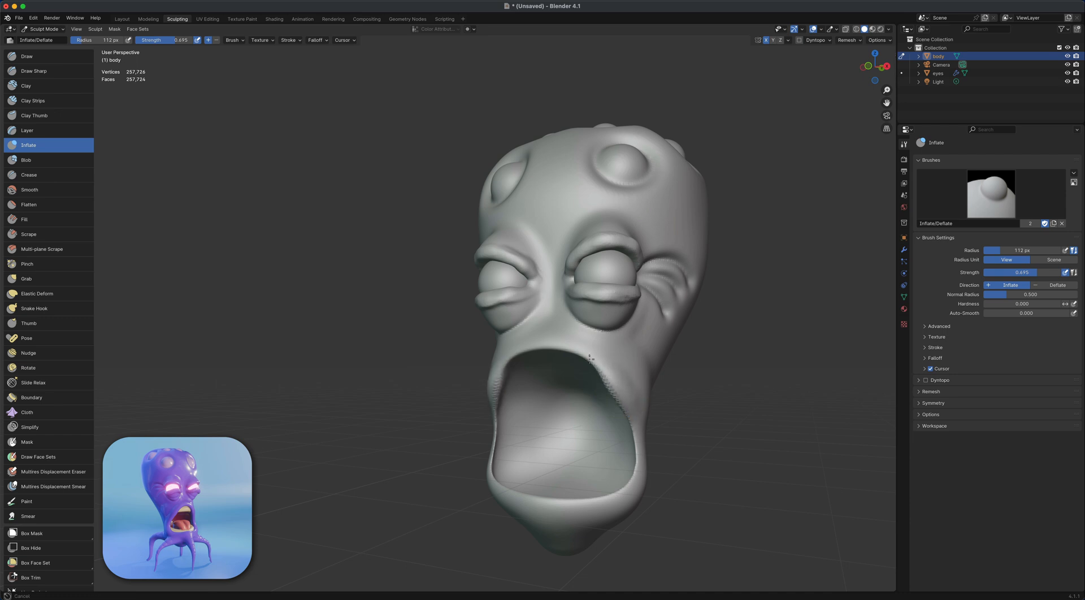
mouse_move(513, 362)
left_mouse_down()
mouse_move(590, 353)
mouse_move(495, 413)
mouse_move(577, 503)
mouse_move(626, 486)
mouse_move(489, 435)
mouse_move(509, 358)
mouse_move(626, 416)
left_mouse_up()
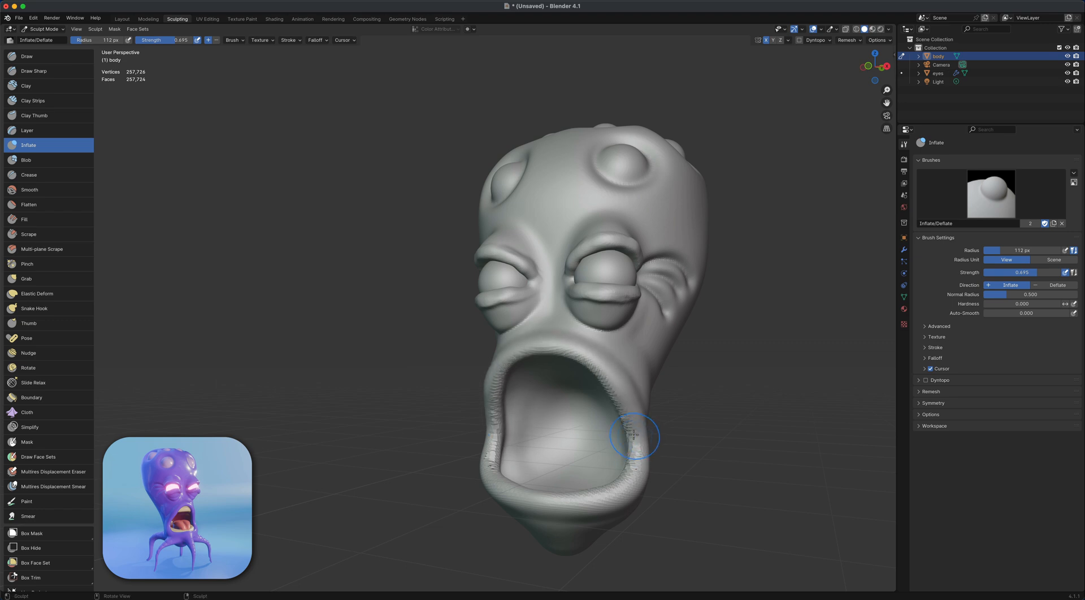
Remesh the body and smooth the ridged surface of the lips around the mouth rim.
key("super")
key("super+r")
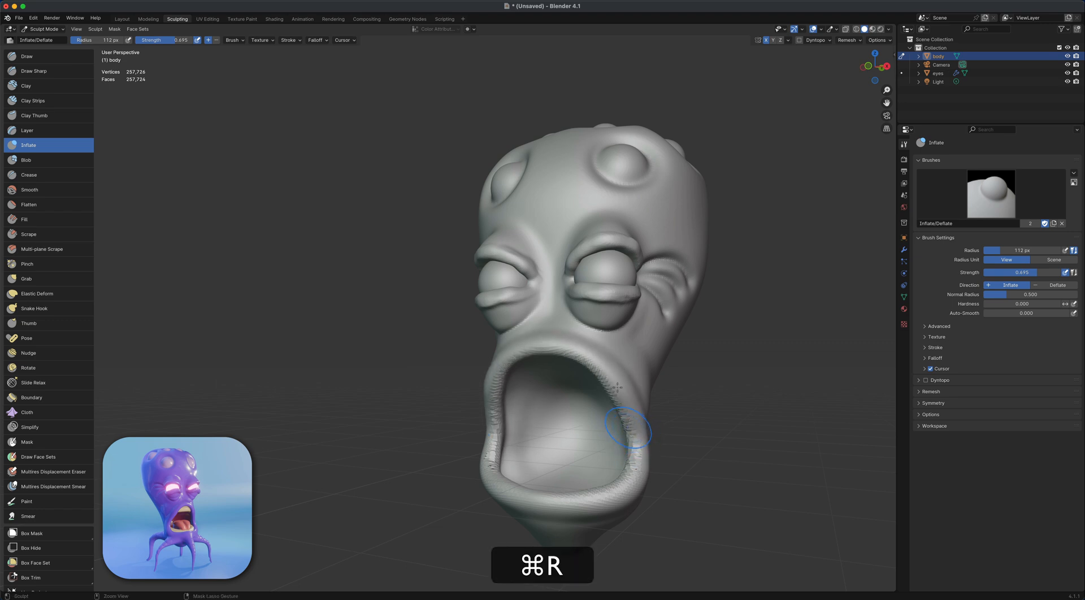
key("shift")
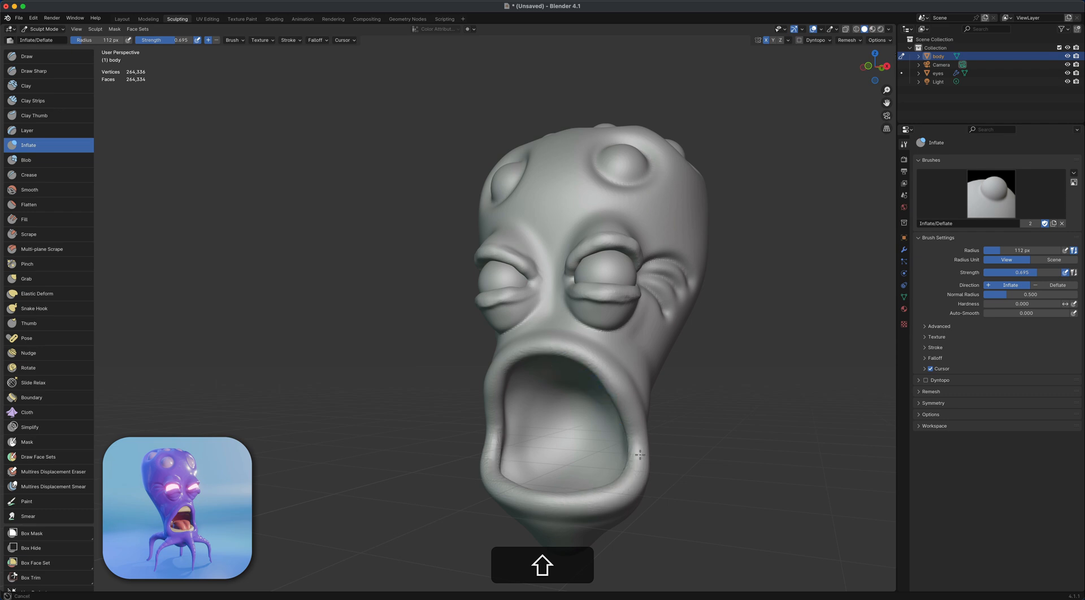
middle_click_drag(677, 391, 724, 387)
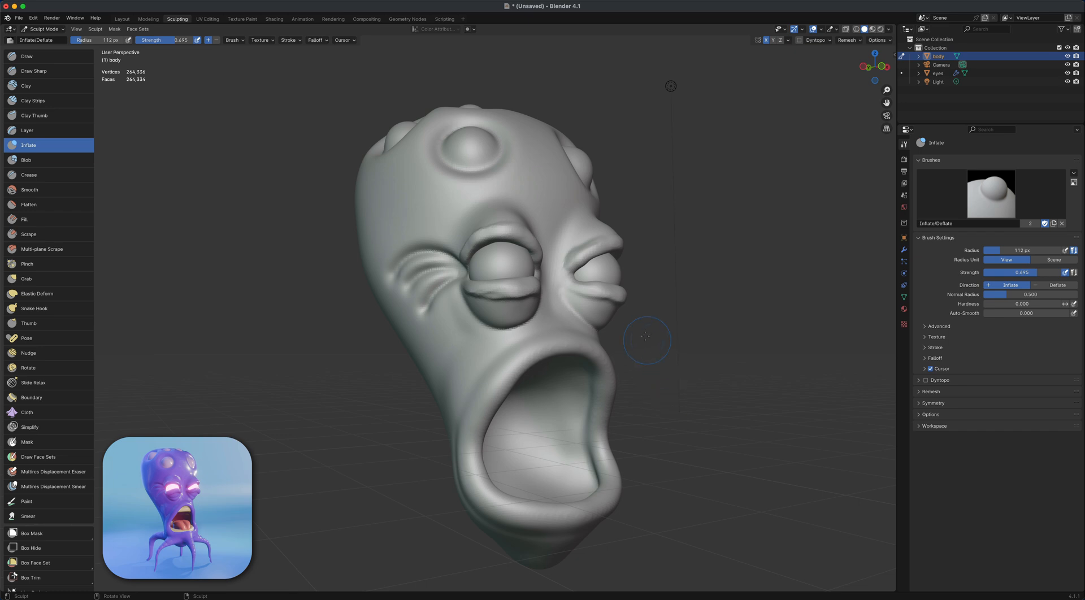
middle_click_drag(646, 336, 699, 352)
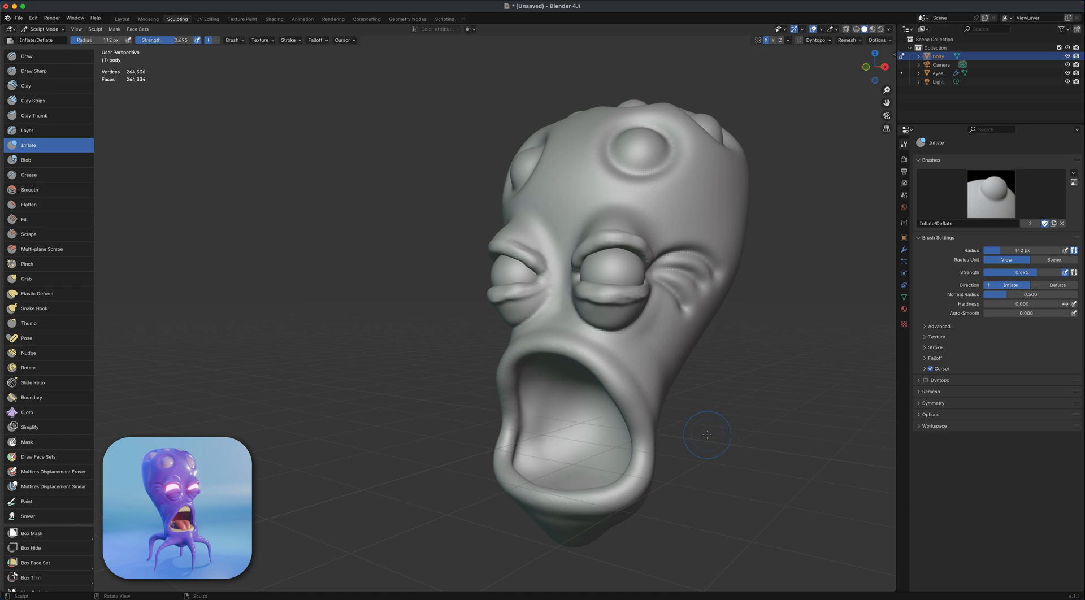
Pull tapering tentacles out of the body's lower end with the Snake Hook brush, reducing its radius to 164 px.
scroll(796, 463, "down", 4)
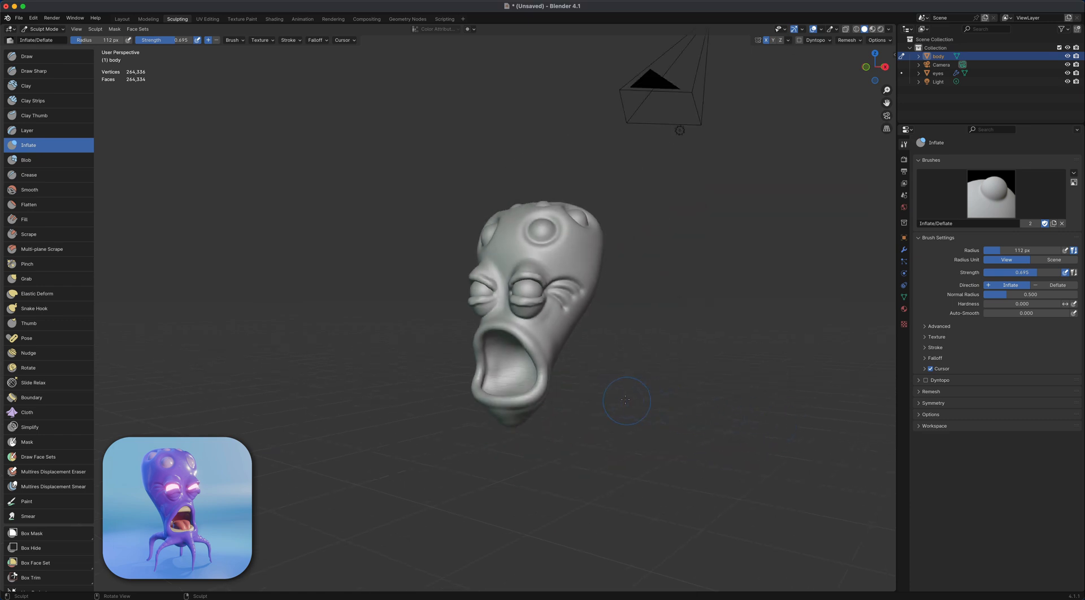
mouse_move(625, 400)
middle_mouse_down("shift")
mouse_move(573, 396)
mouse_move(607, 394)
middle_mouse_up("shift")
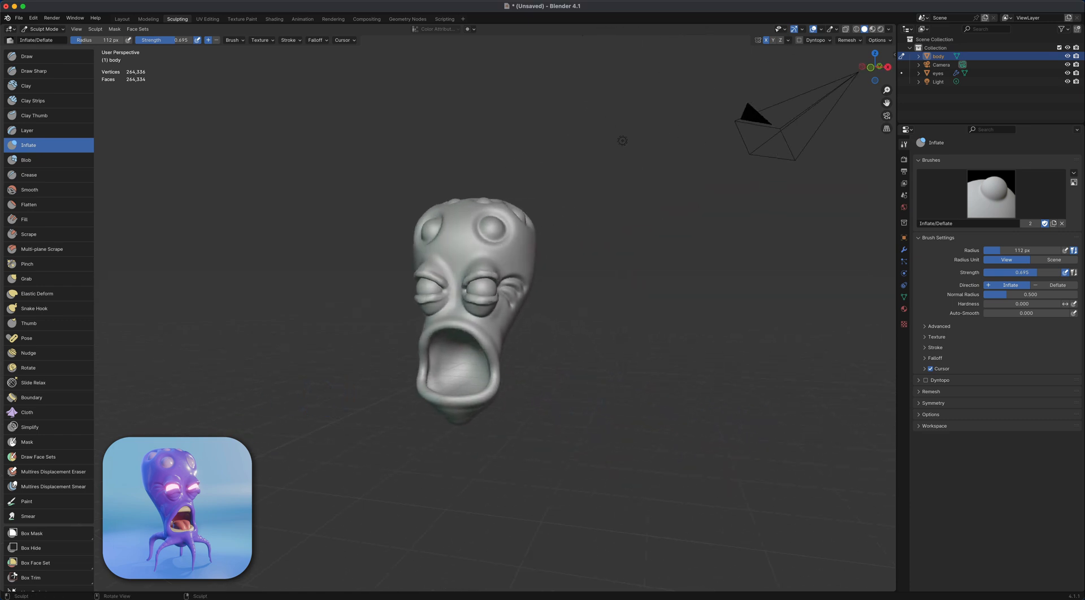
left_click(34, 309)
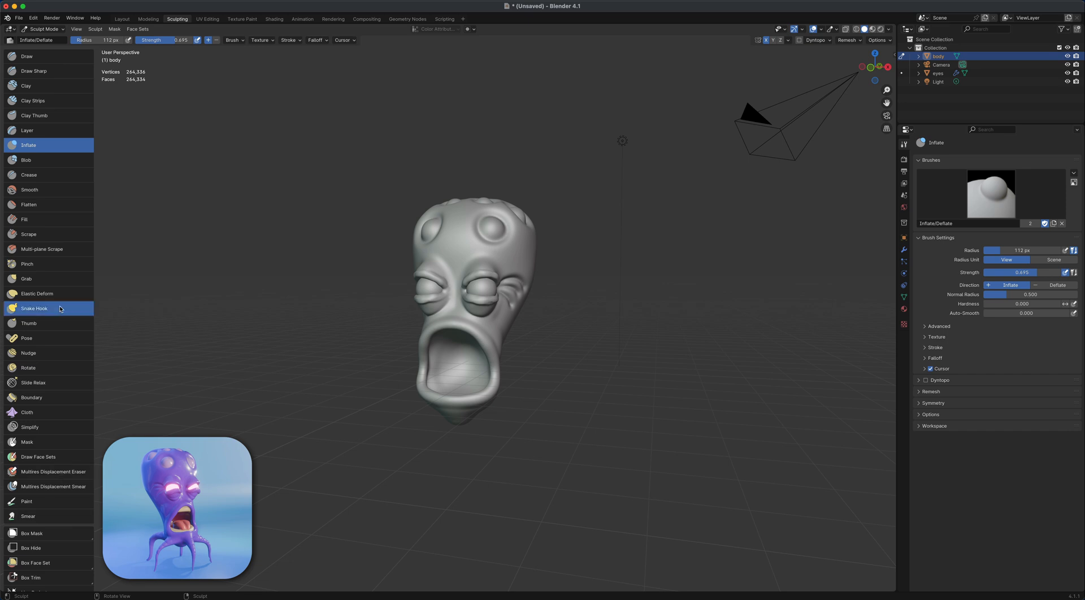
key("f")
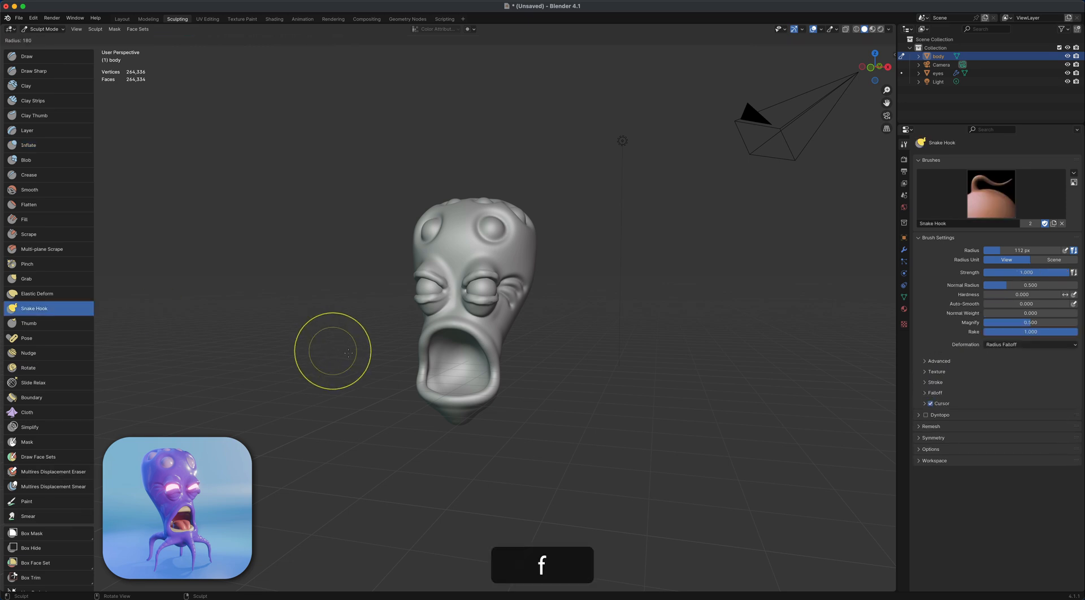
left_click(380, 352)
middle_click_drag(443, 399, 528, 455)
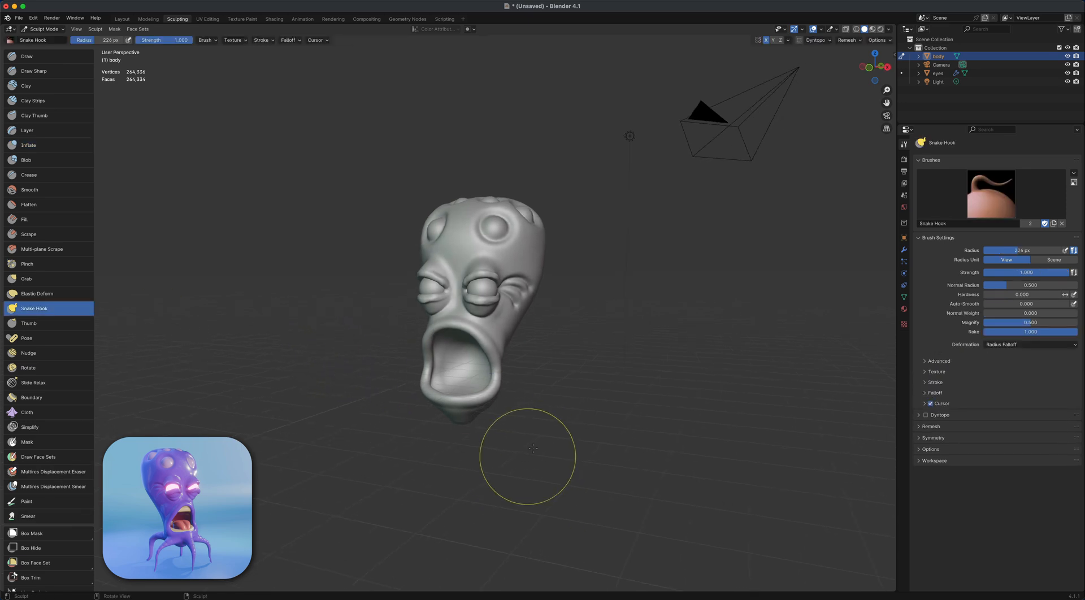
middle_click_drag(601, 436, 518, 436)
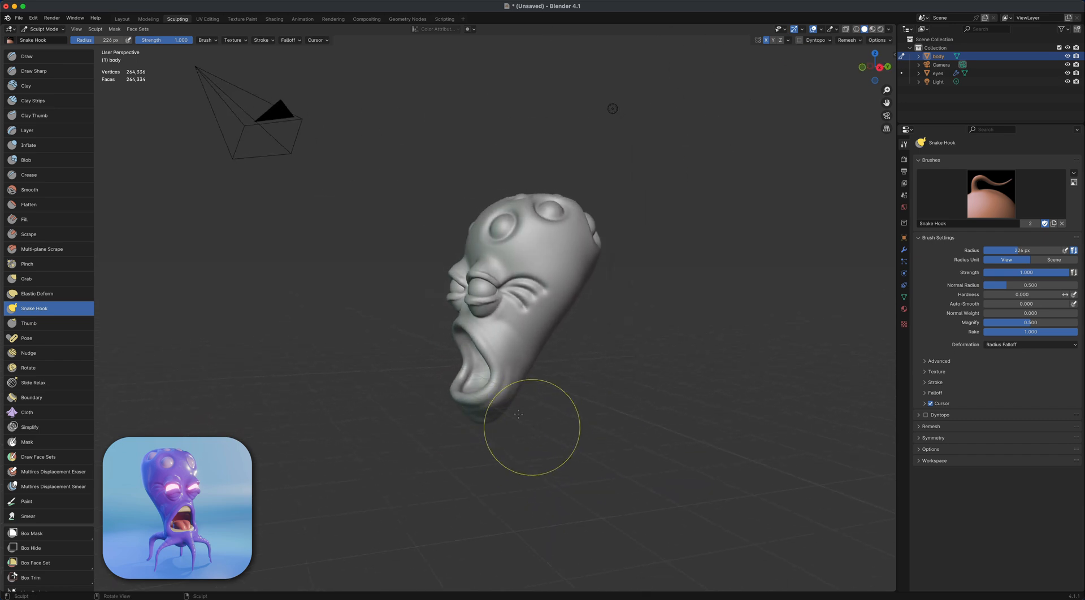
key("bracketleft")
key("bracketleft")
key("bracketleft")
scroll(537, 455, "up", 2)
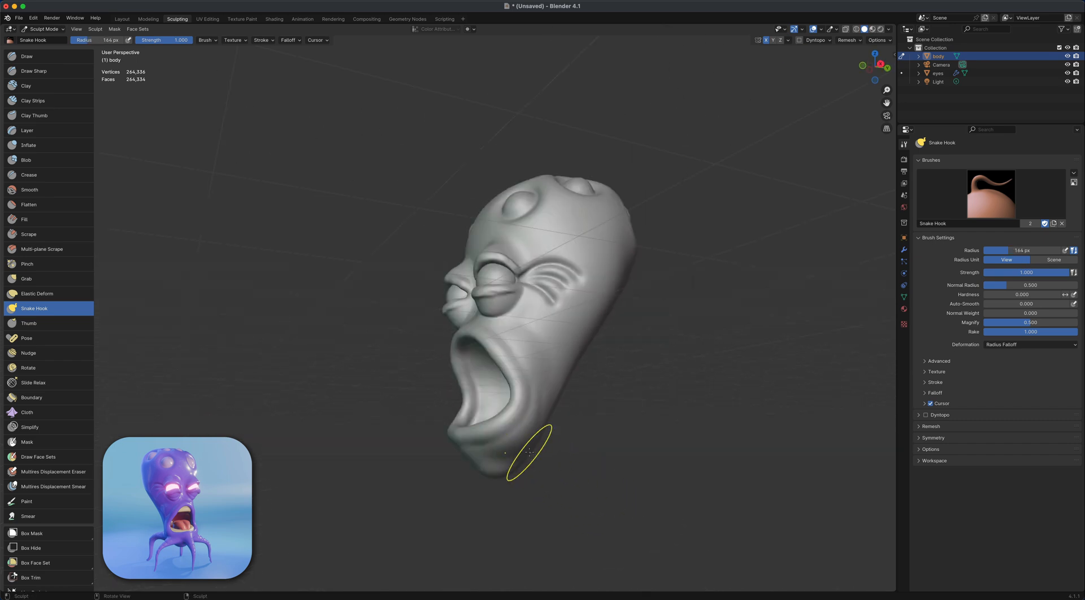
left_click_drag(531, 452, 577, 499)
key("super+z")
mouse_move(529, 457)
left_mouse_down()
mouse_move(617, 533)
mouse_move(664, 533)
left_mouse_up()
key("super+z")
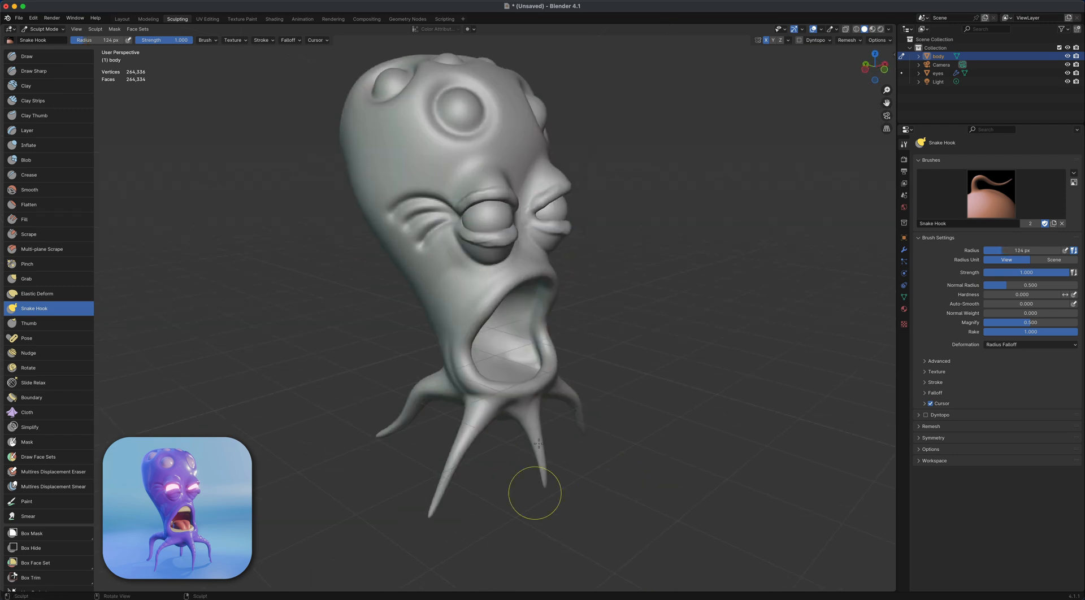
Rework the front tentacle into a longer, tapered limb with the Snake Hook brush at a 124 px radius.
left_click_drag(539, 444, 559, 517)
key("super+z")
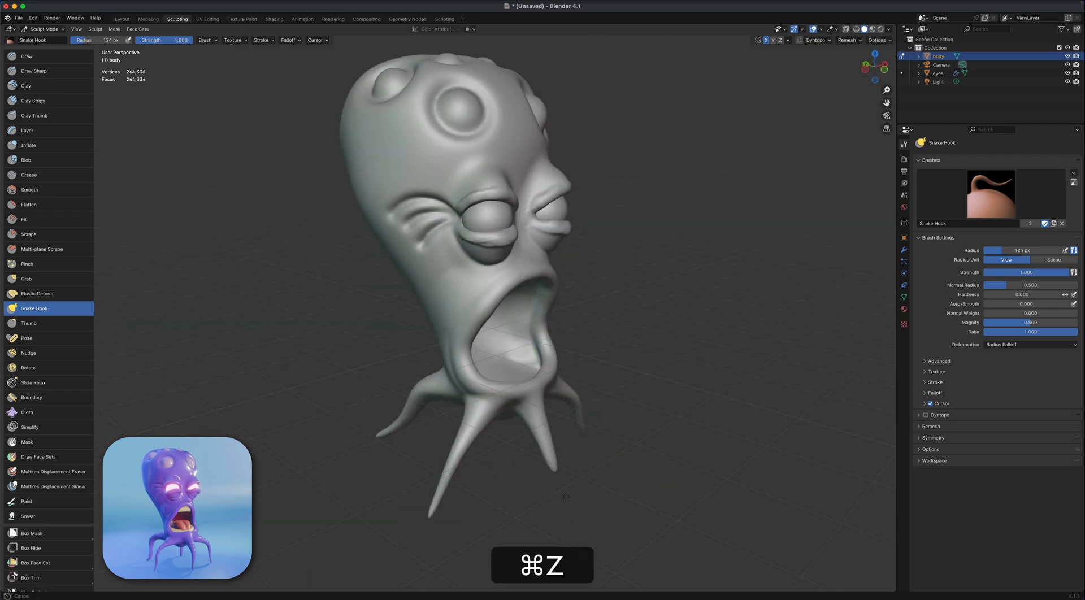
mouse_move(545, 497)
middle_mouse_down()
mouse_move(650, 499)
mouse_move(626, 480)
mouse_move(650, 438)
mouse_move(649, 460)
mouse_move(594, 494)
mouse_move(632, 495)
middle_mouse_up()
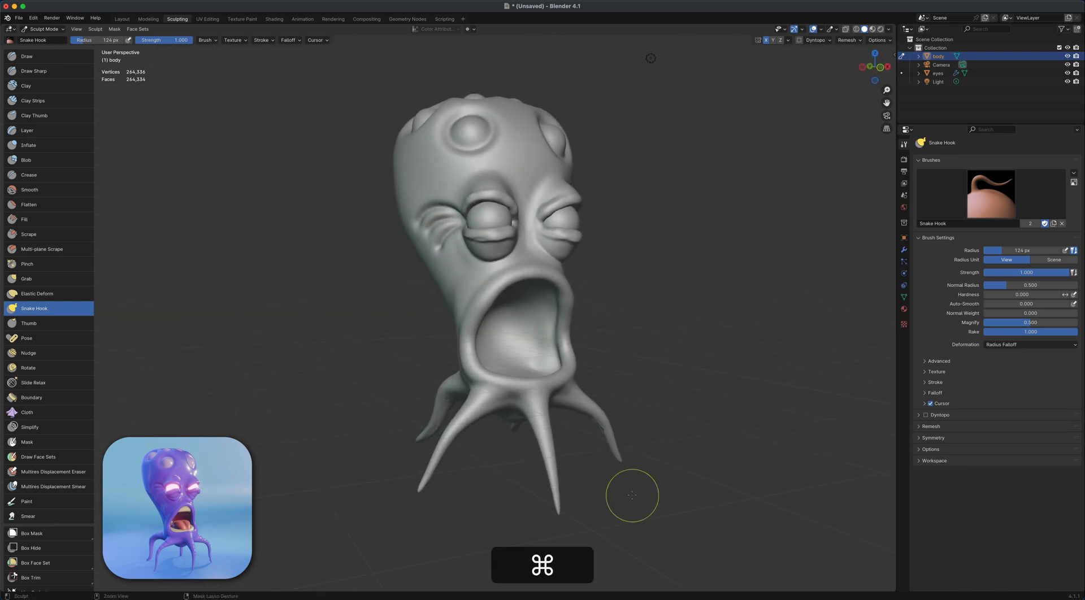
Remesh the body and smooth the stretched surface of the tentacles.
key("super+r")
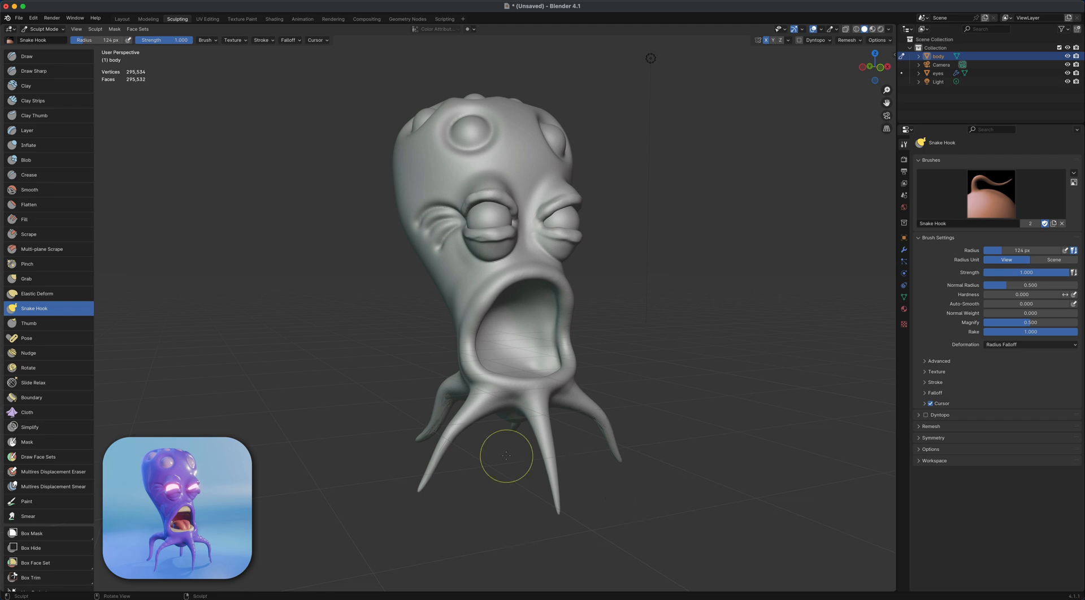
middle_click_drag(501, 466, 511, 464)
mouse_move(434, 409)
left_mouse_down("shift")
mouse_move(402, 455)
mouse_move(439, 462)
mouse_move(446, 447)
left_mouse_up("shift")
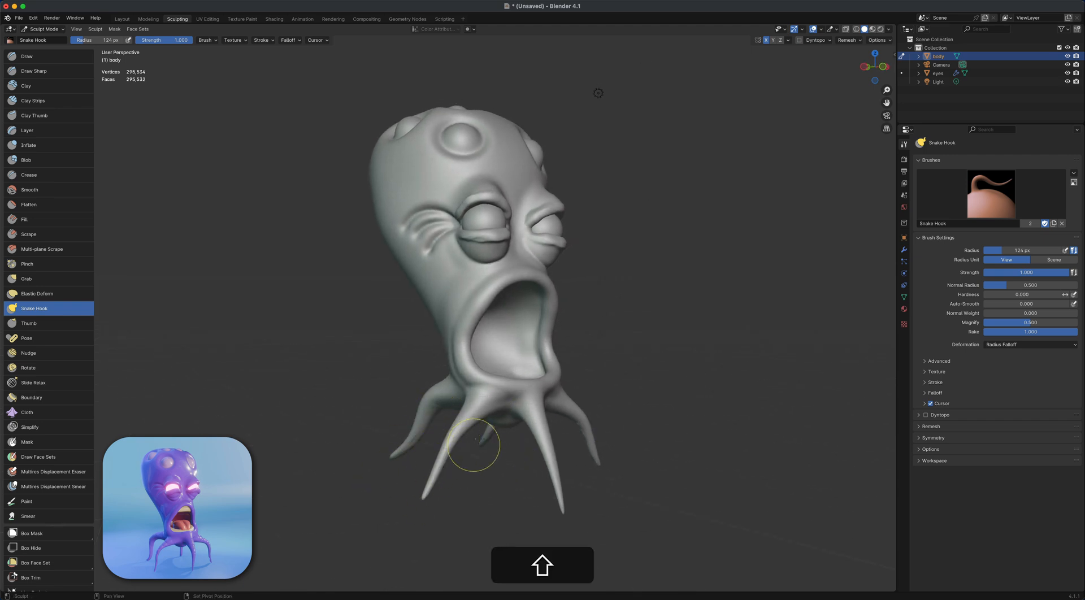
Build up ring-like bumps along the tentacles with the Clay brush at strength 0.646, and remesh the body.
mouse_move(524, 367)
middle_mouse_down()
mouse_move(733, 237)
mouse_move(658, 414)
mouse_move(602, 417)
mouse_move(623, 402)
mouse_move(487, 449)
middle_mouse_up()
key("c")
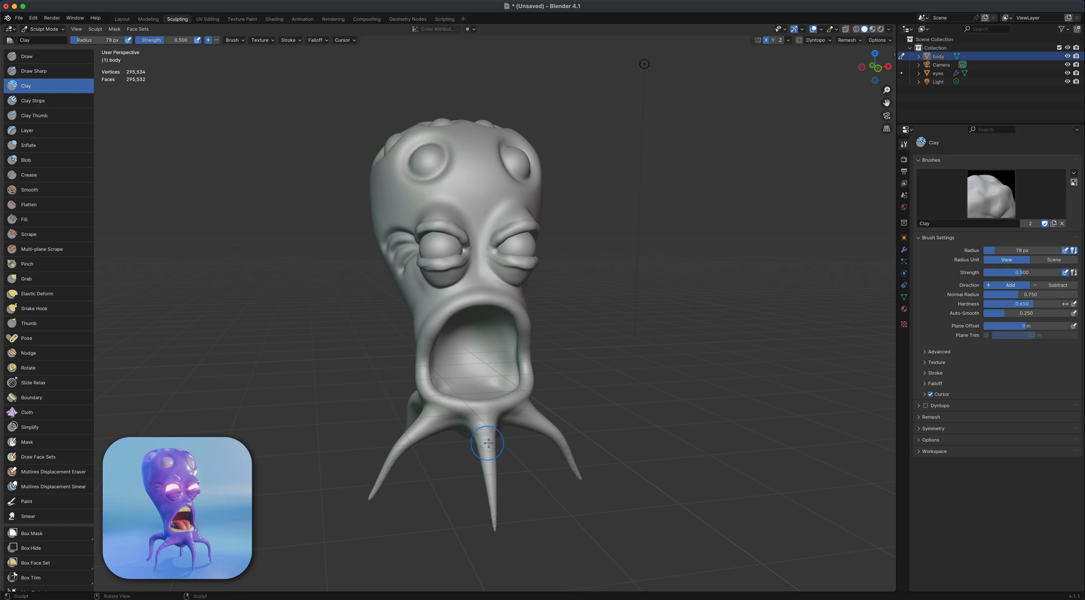
key("super+z")
middle_click_drag(551, 429, 507, 430)
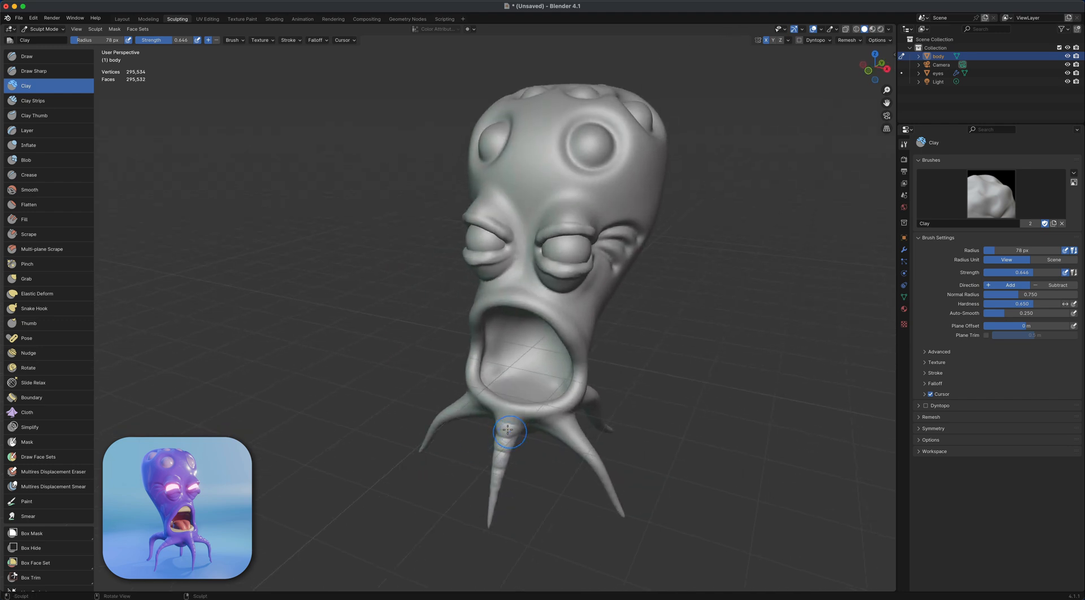
middle_click_drag(612, 423, 571, 421)
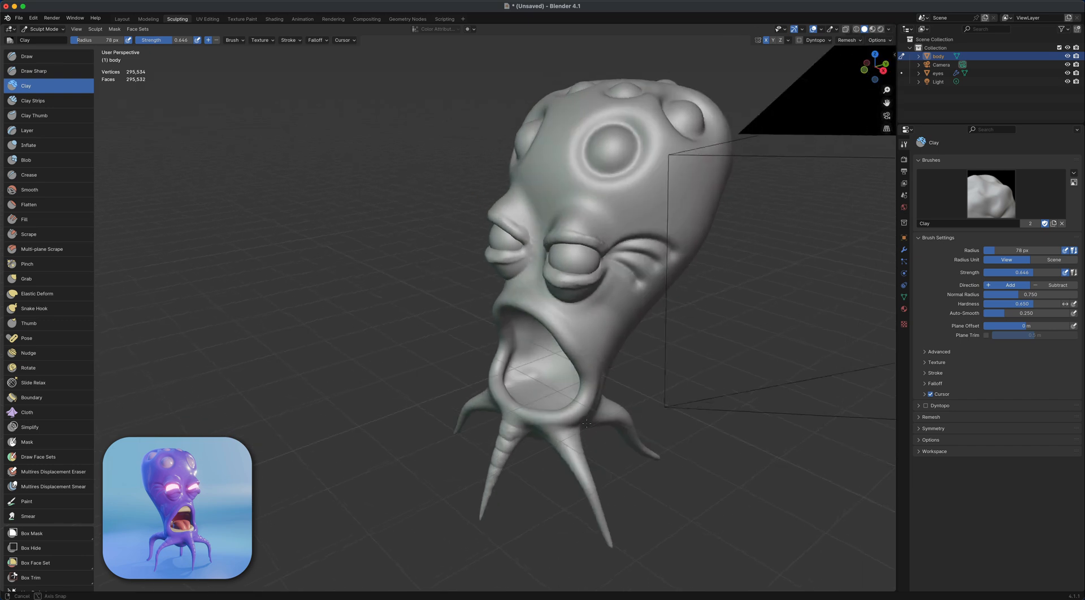
left_click_drag(566, 448, 585, 441)
left_click_drag(591, 500, 605, 494)
middle_click_drag(475, 396, 348, 394)
scroll(348, 394, "up", 3)
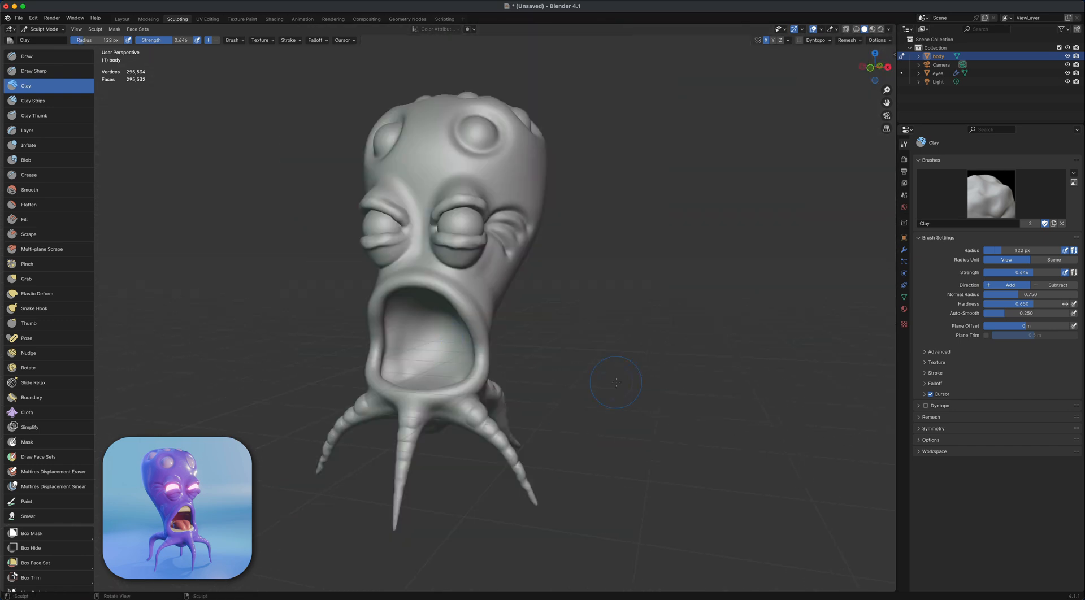
middle_click_drag(616, 382, 628, 278, "shift")
key("super+r")
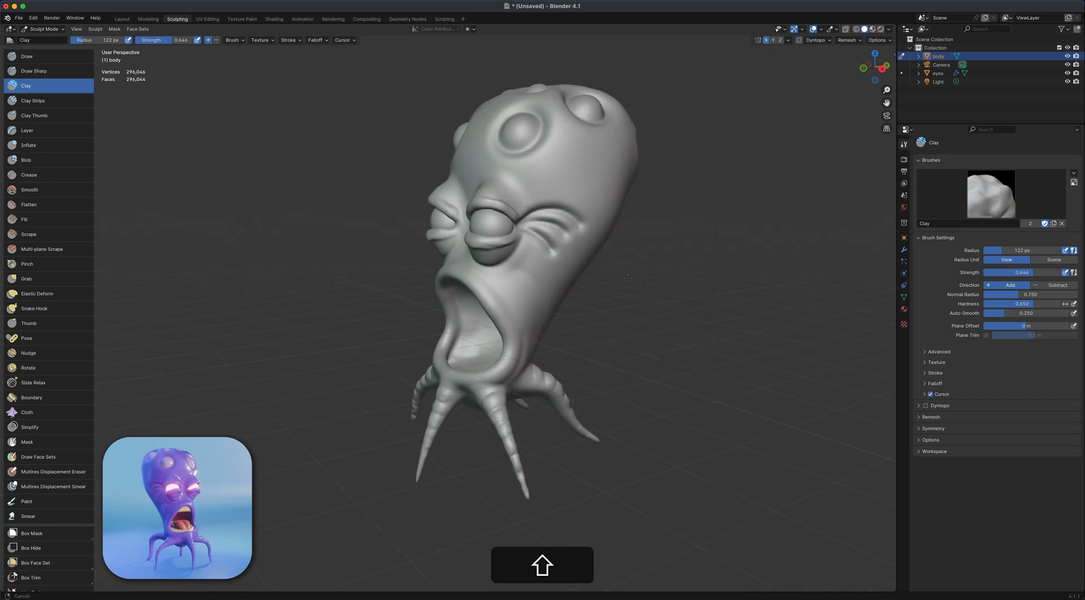
Tighten the wrinkles beside the eyes with the Pinch brush at a 122 px radius and smooth their outer ends.
key("p")
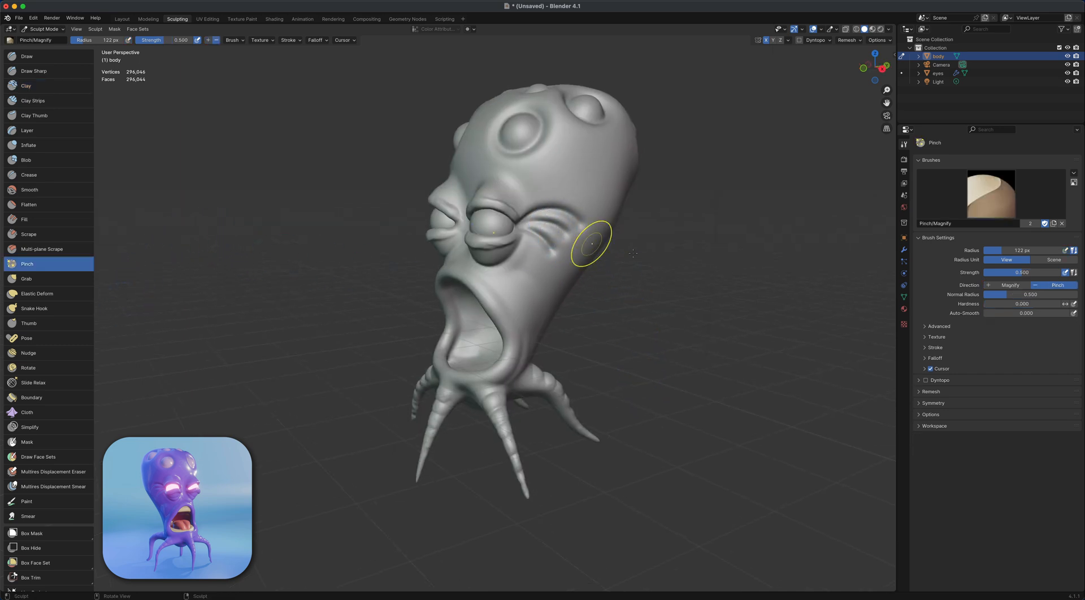
left_click_drag(552, 257, 575, 222)
mouse_move(576, 232)
left_mouse_down("shift")
mouse_move(567, 217)
mouse_move(555, 254)
mouse_move(561, 224)
left_mouse_up("shift")
Build up the upper eyelids with the Layer brush at a 62 px radius and strength 0.360.
left_click(36, 131)
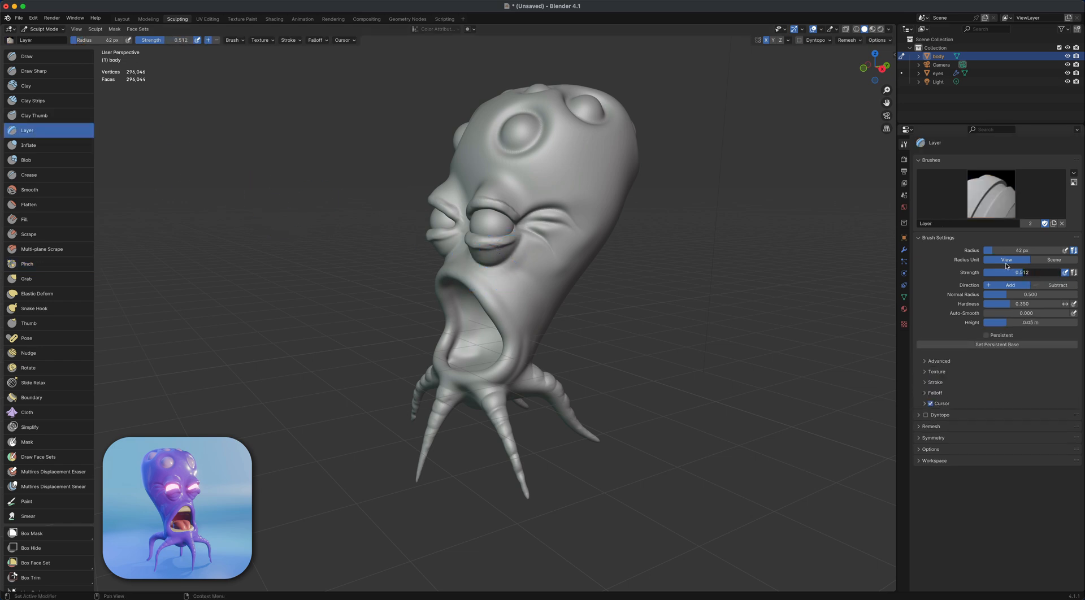
left_click_drag(993, 263, 994, 263)
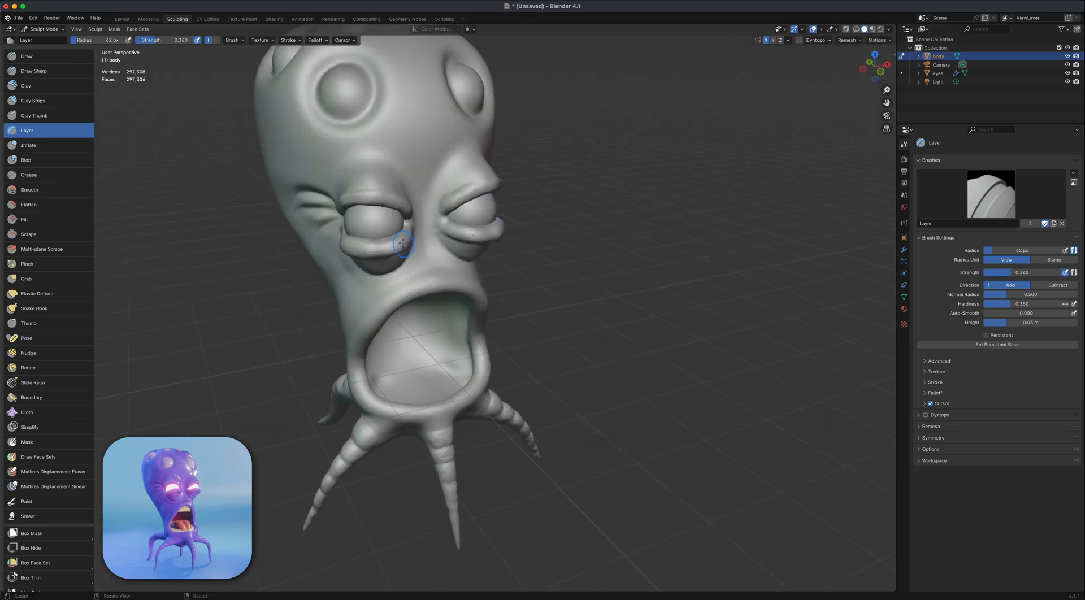
left_click_drag(404, 211, 376, 197)
middle_click_drag(464, 198, 371, 200)
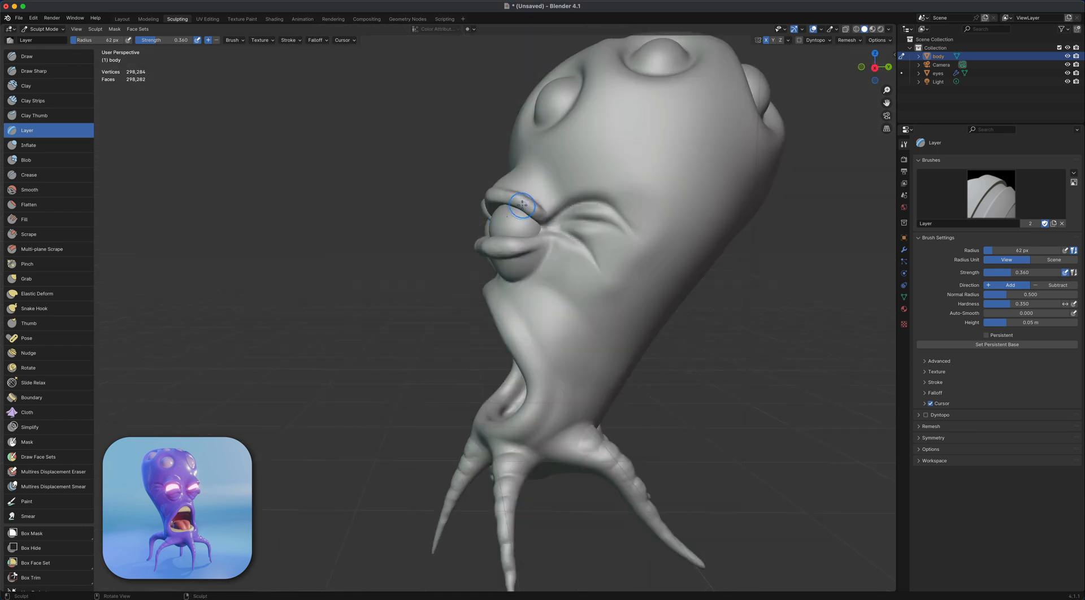
middle_click_drag(512, 189, 429, 190)
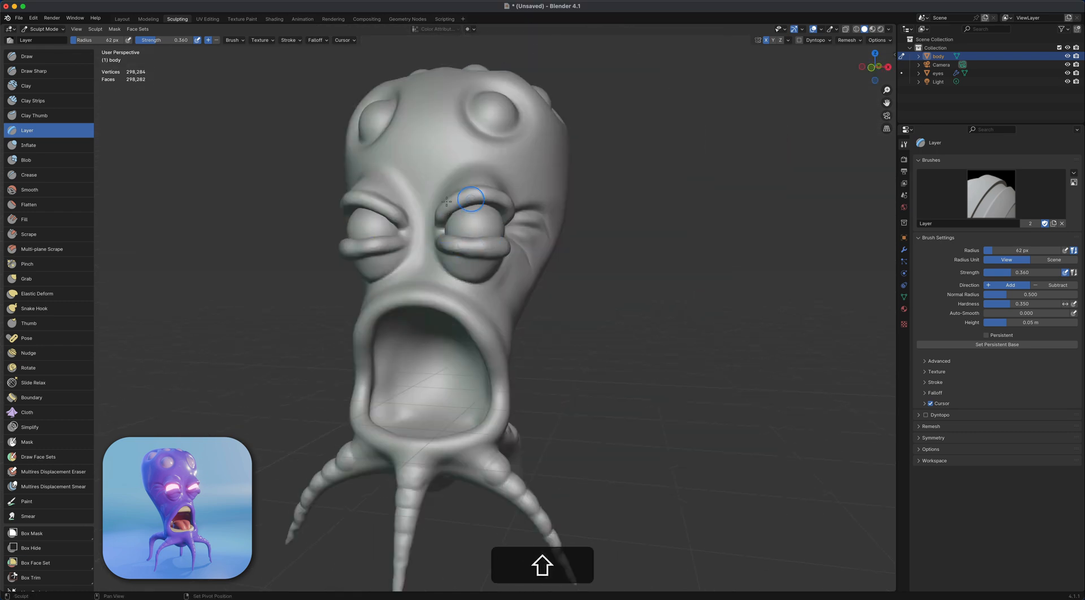
Switch to the Draw Sharp brush and try carving creases beneath the lower eyelids, undoing each stroke.
left_click(75, 72)
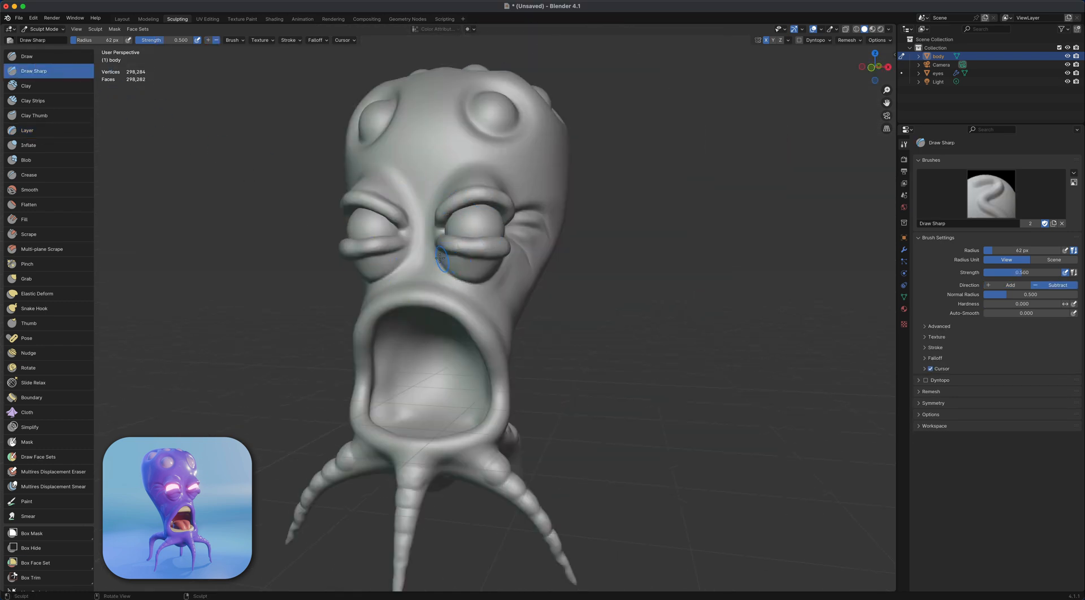
mouse_move(441, 258)
left_mouse_down()
mouse_move(481, 276)
mouse_move(472, 274)
mouse_move(496, 264)
left_mouse_up()
key("super+z")
key("super+z")
middle_click_drag(496, 269, 464, 274)
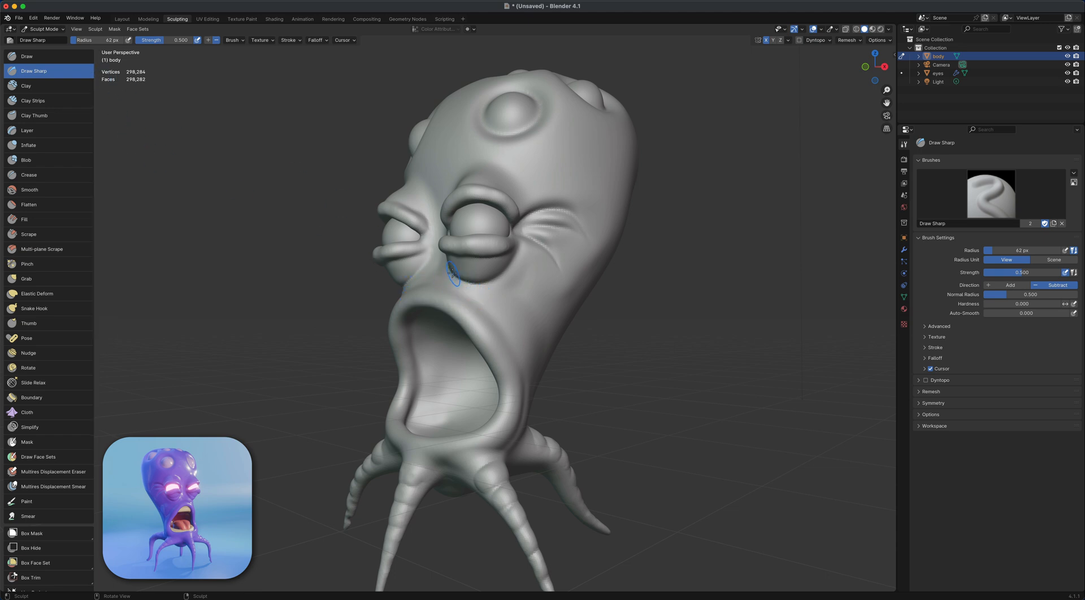
middle_click_drag(447, 260, 480, 249)
mouse_move(452, 265)
left_mouse_down()
mouse_move(480, 274)
mouse_move(495, 262)
left_mouse_up()
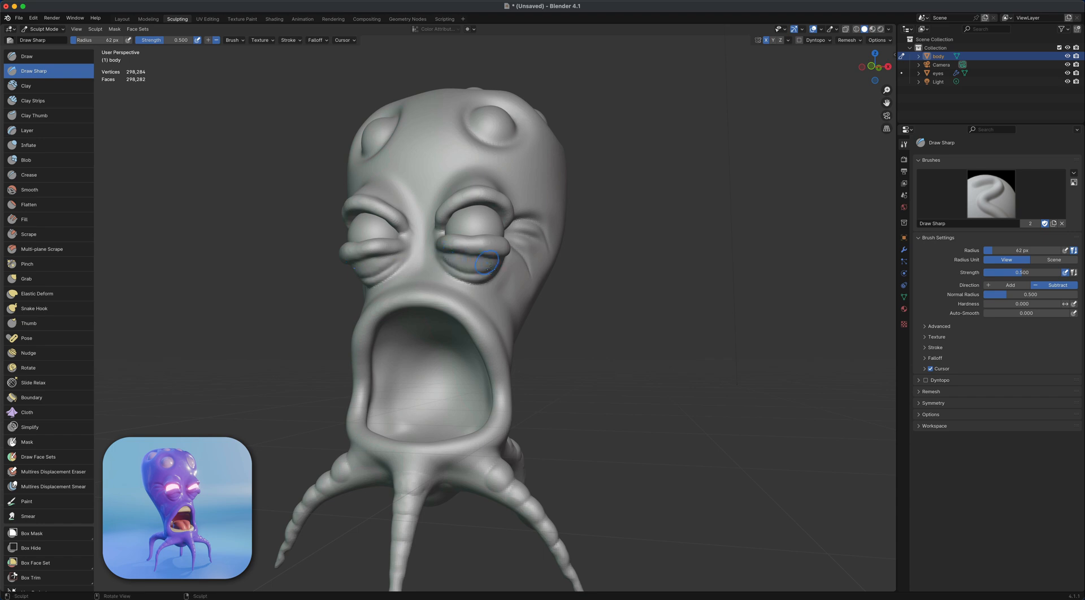
middle_click_drag(497, 261, 466, 265)
key("super+z")
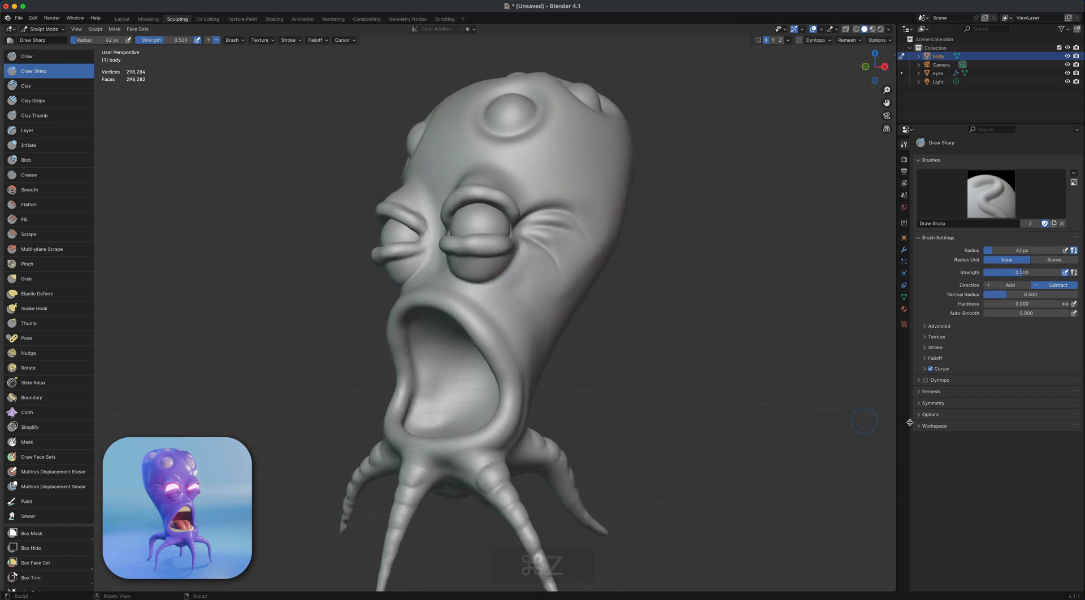
Enable Stabilize Stroke for the Draw Sharp brush and carve curved creases into the folds beneath the lower eyelids.
left_click(925, 349)
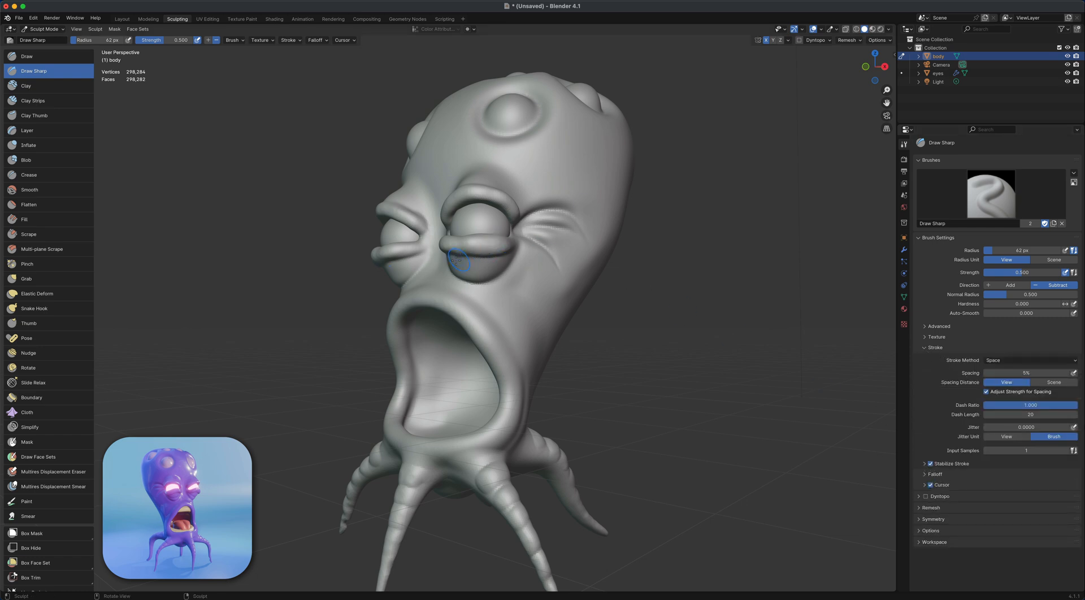
mouse_move(459, 260)
left_mouse_down()
mouse_move(496, 271)
mouse_move(518, 251)
left_mouse_up()
key("super+z")
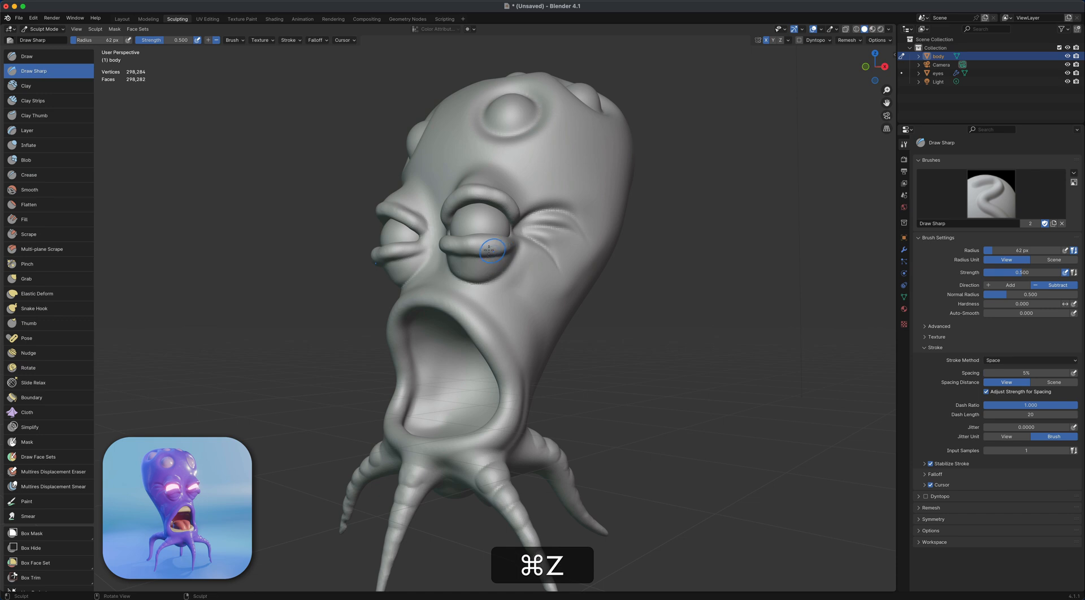
middle_click_drag(496, 250, 527, 242)
middle_click_drag(454, 255, 447, 251)
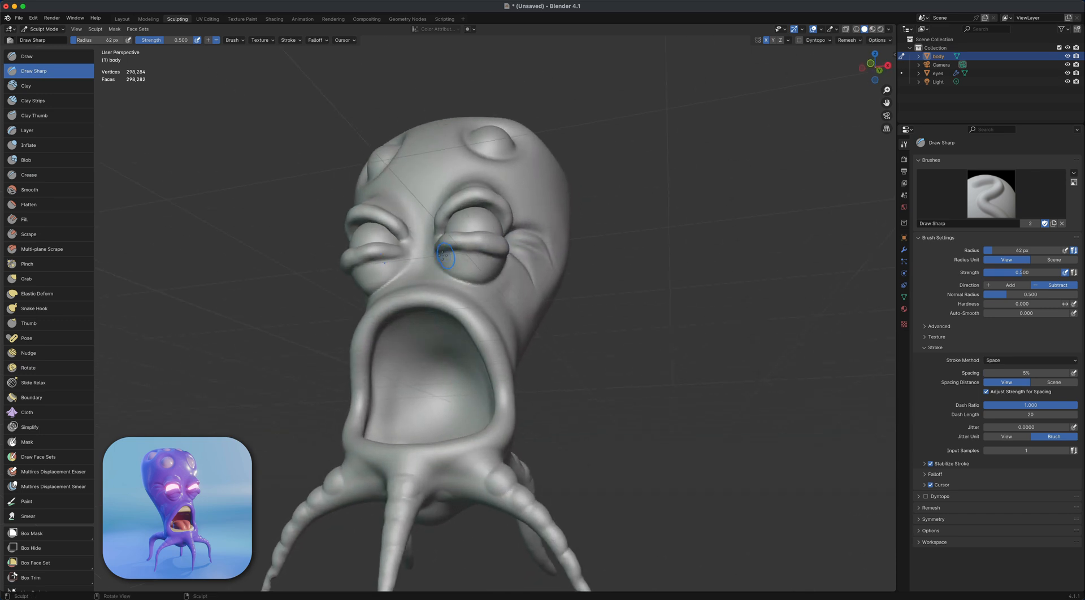
left_click_drag(452, 264, 518, 255)
mouse_move(435, 257)
left_mouse_down()
mouse_move(447, 277)
mouse_move(481, 288)
left_mouse_up()
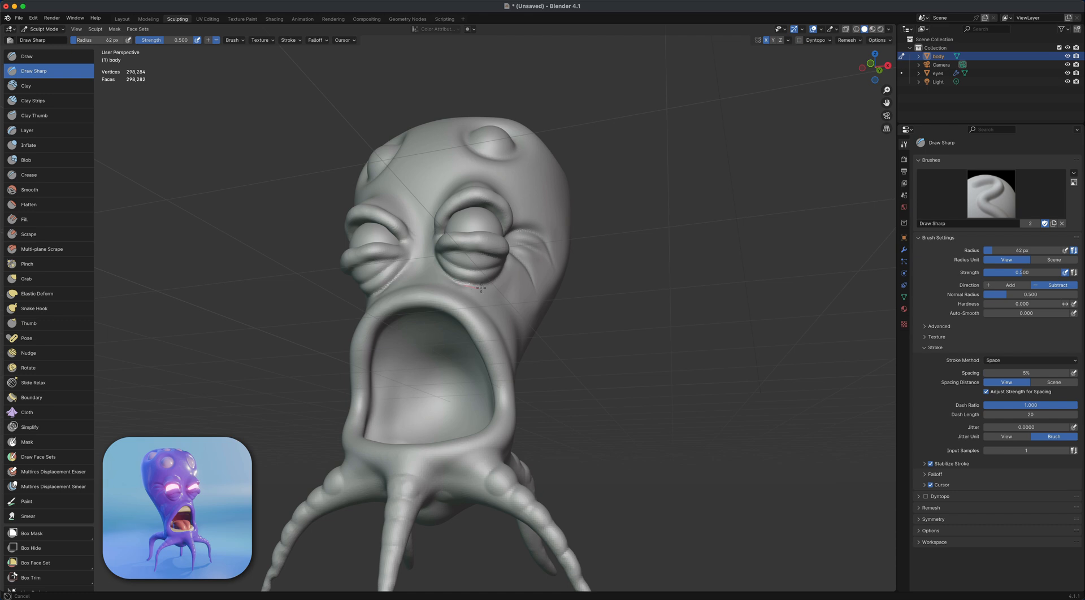
left_click_drag(513, 253, 513, 253)
key("shift")
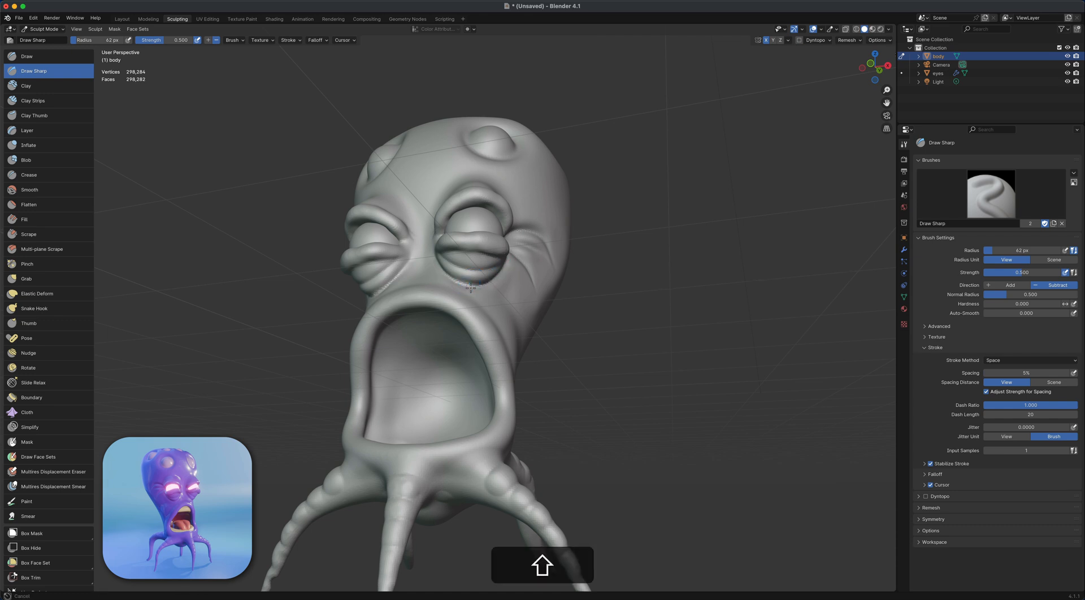
Carve sharp creases between the inner brows with the Draw Sharp brush, undoing the unwanted strokes.
mouse_move(454, 280)
middle_mouse_down()
mouse_move(552, 282)
mouse_move(521, 265)
mouse_move(475, 265)
mouse_move(521, 237)
mouse_move(474, 206)
middle_mouse_up()
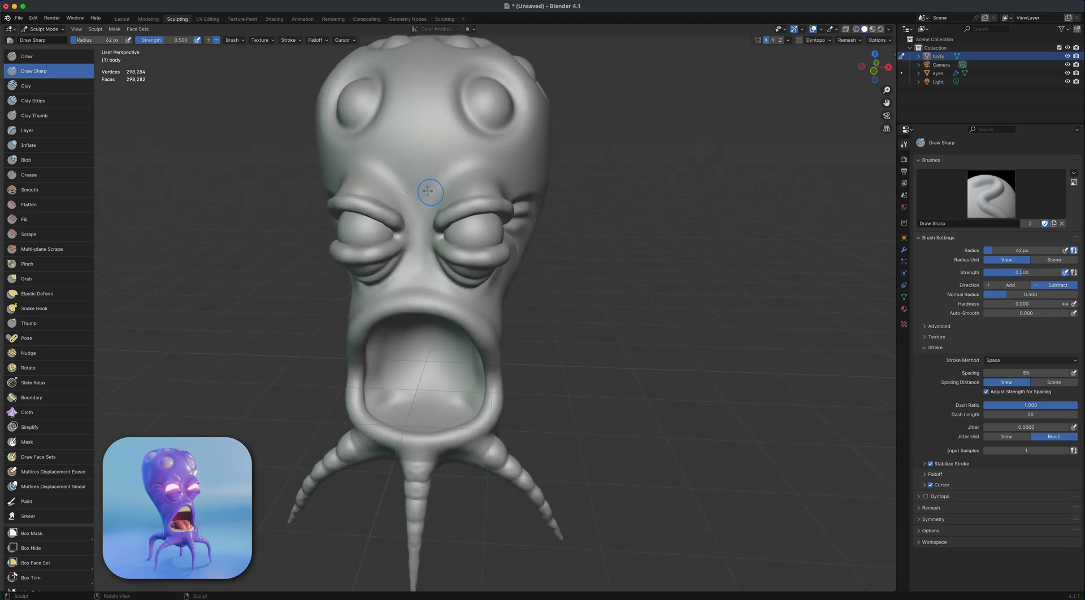
mouse_move(426, 205)
left_mouse_down()
mouse_move(467, 173)
mouse_move(425, 233)
left_mouse_up()
key("super+z")
key("super+z")
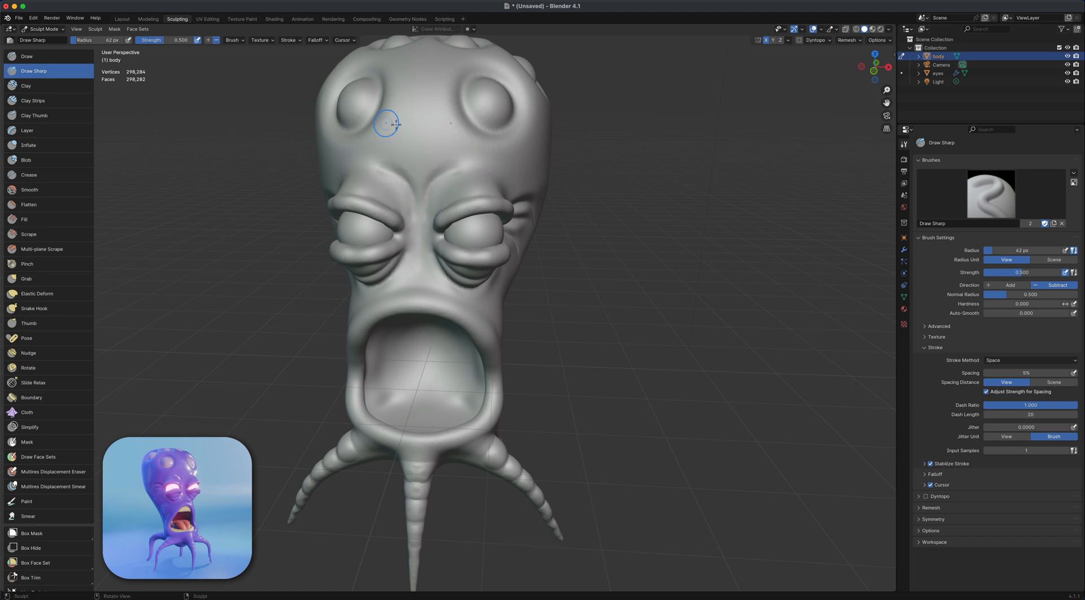
Switch to the Layout workspace and add an ico sphere mesh inside the monster's mouth.
middle_click_drag(486, 156, 611, 309)
scroll(674, 323, "down", 4)
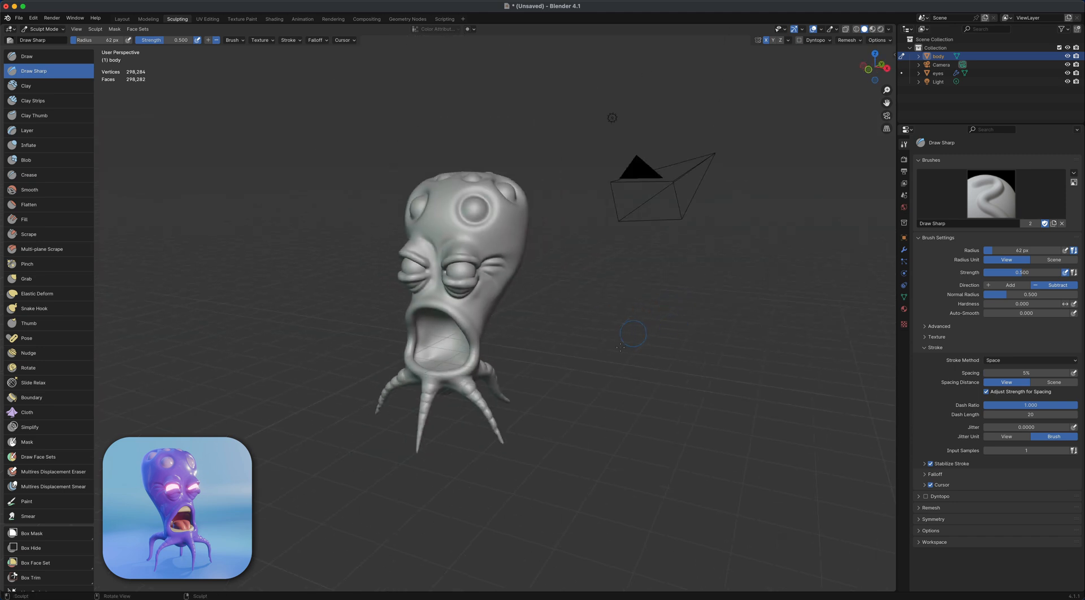
mouse_move(674, 323)
middle_mouse_down()
mouse_move(565, 339)
mouse_move(627, 356)
middle_mouse_up()
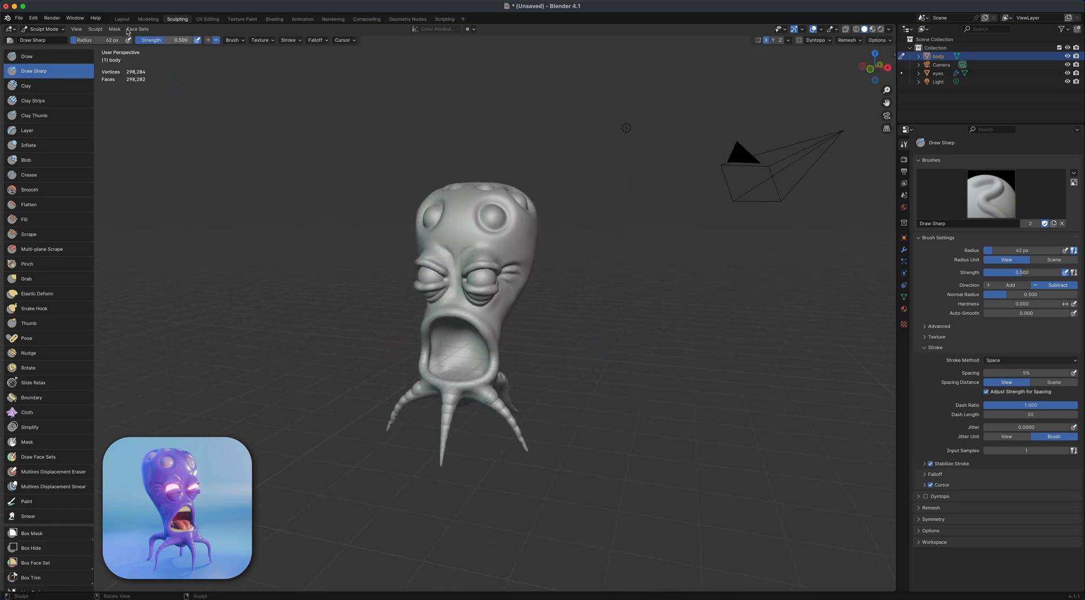
left_click(122, 19)
scroll(272, 377, "down", 4)
middle_click_drag(273, 377, 315, 363, "shift")
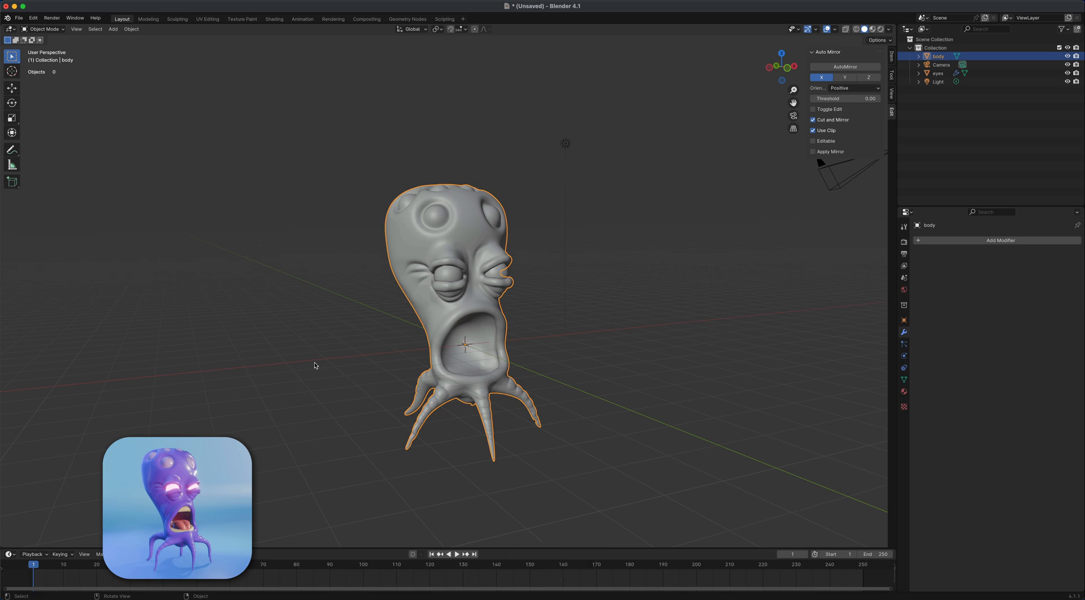
key("shift+a")
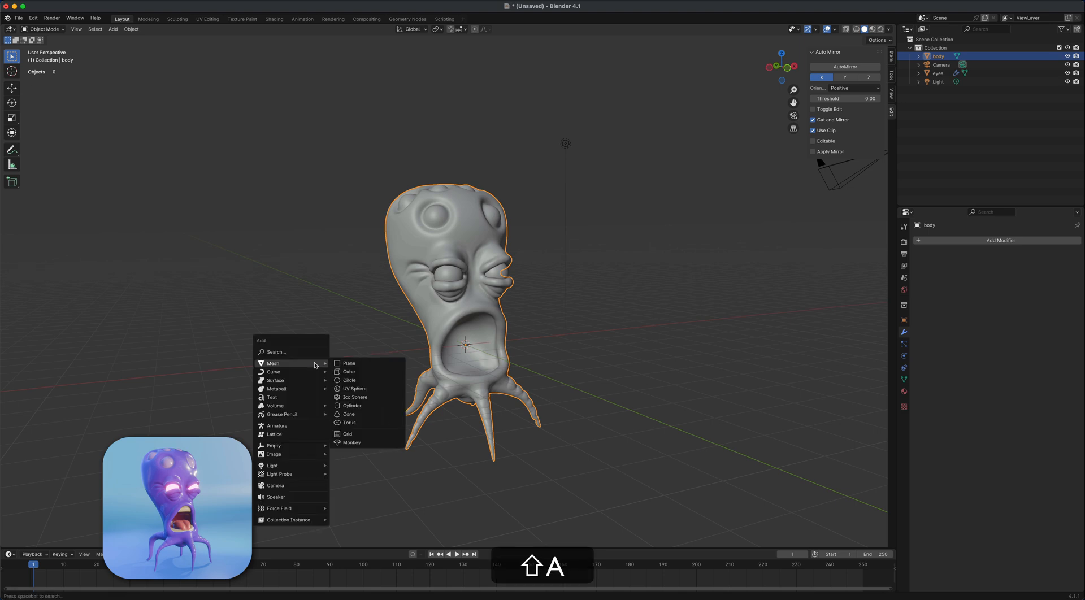
left_click(376, 398)
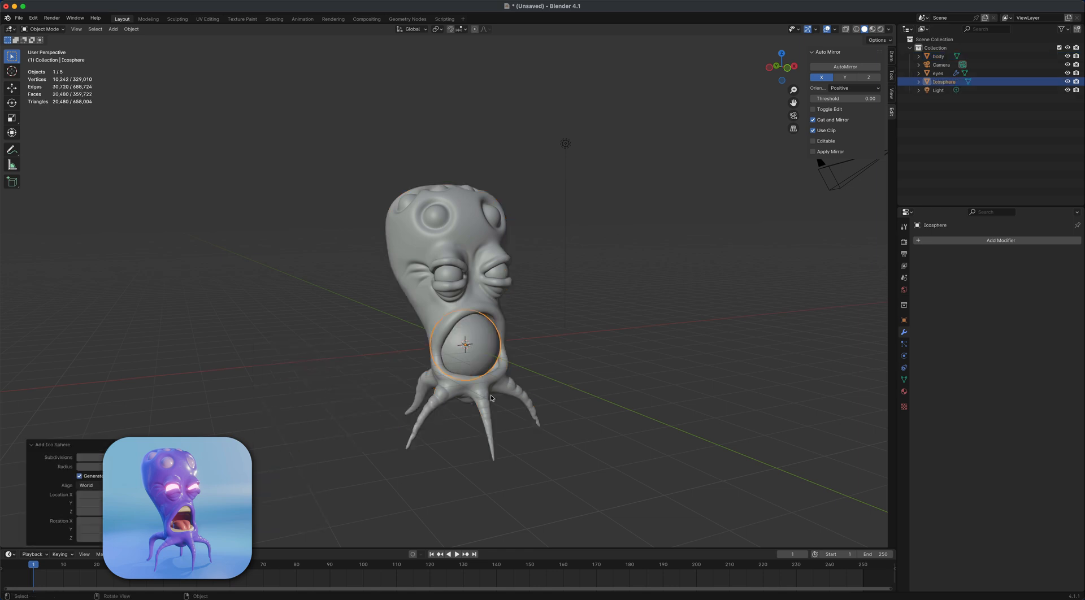
Flatten the ico sphere along the Z axis into a thin, tongue-like disc.
middle_click_drag(490, 398, 80, 150)
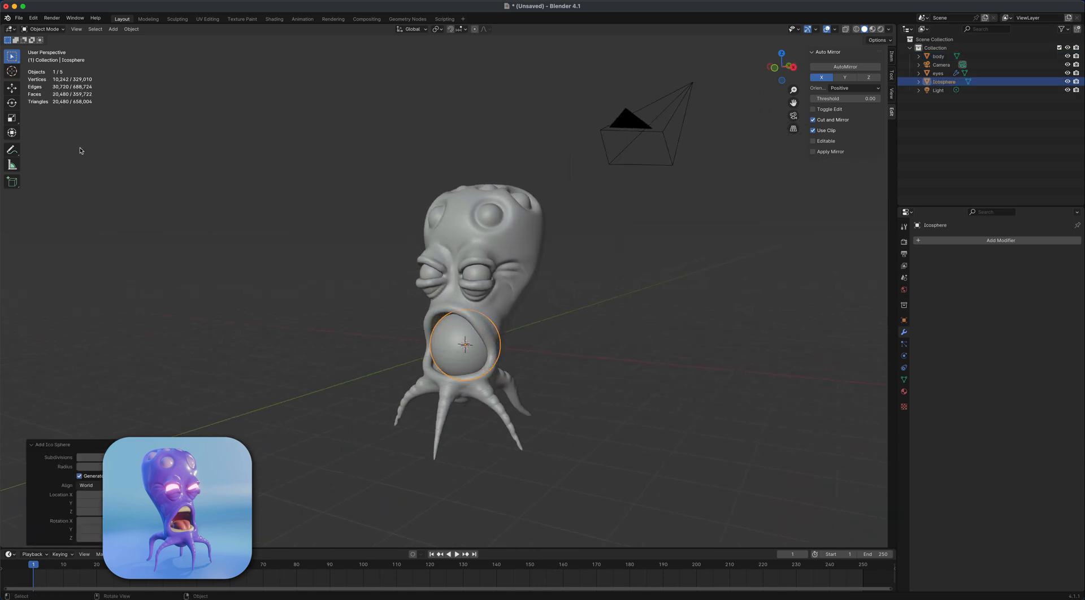
left_click(18, 121)
left_click_drag(464, 313, 489, 347)
middle_click_drag(552, 383, 579, 361)
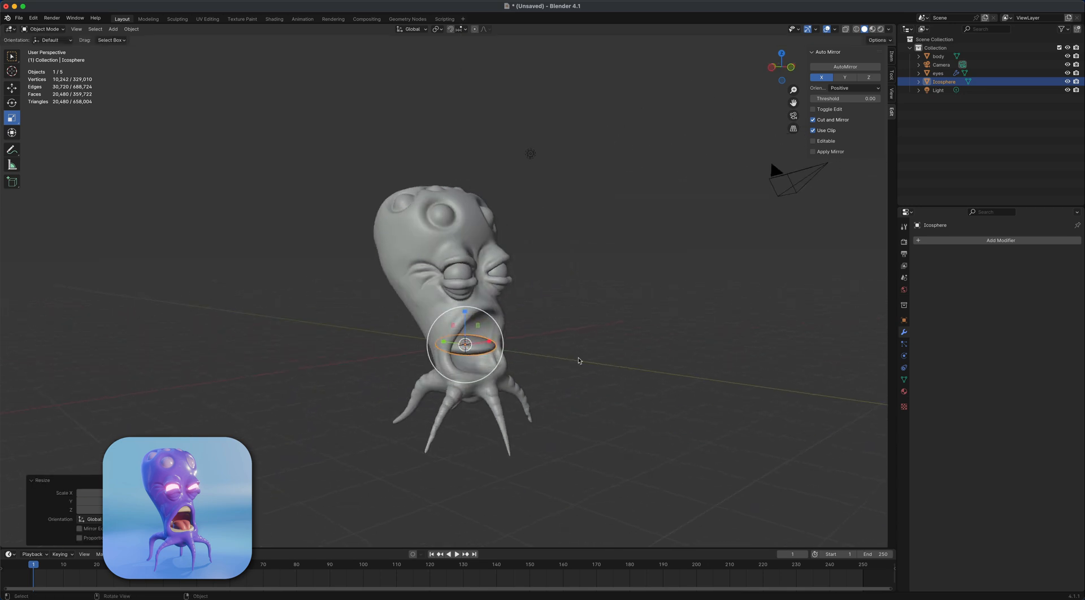
Lower the flattened sphere along the Z axis onto the floor of the mouth.
left_click(16, 91)
left_click_drag(463, 310, 464, 329)
middle_click_drag(615, 361, 486, 391)
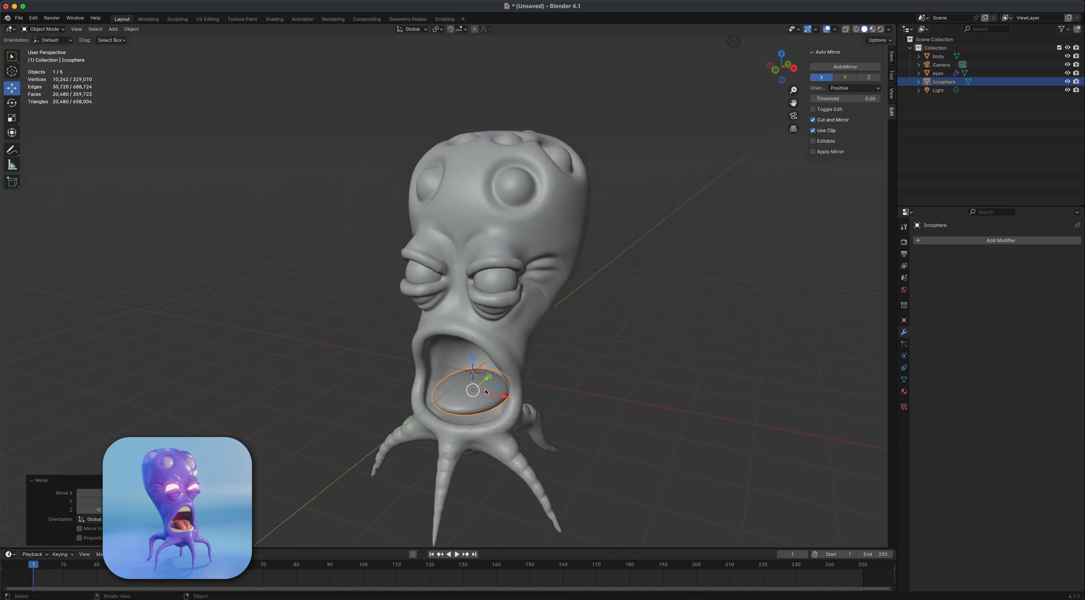
Add a cylinder mesh to the scene at the creature's mouth.
middle_click_drag(601, 388, 616, 368)
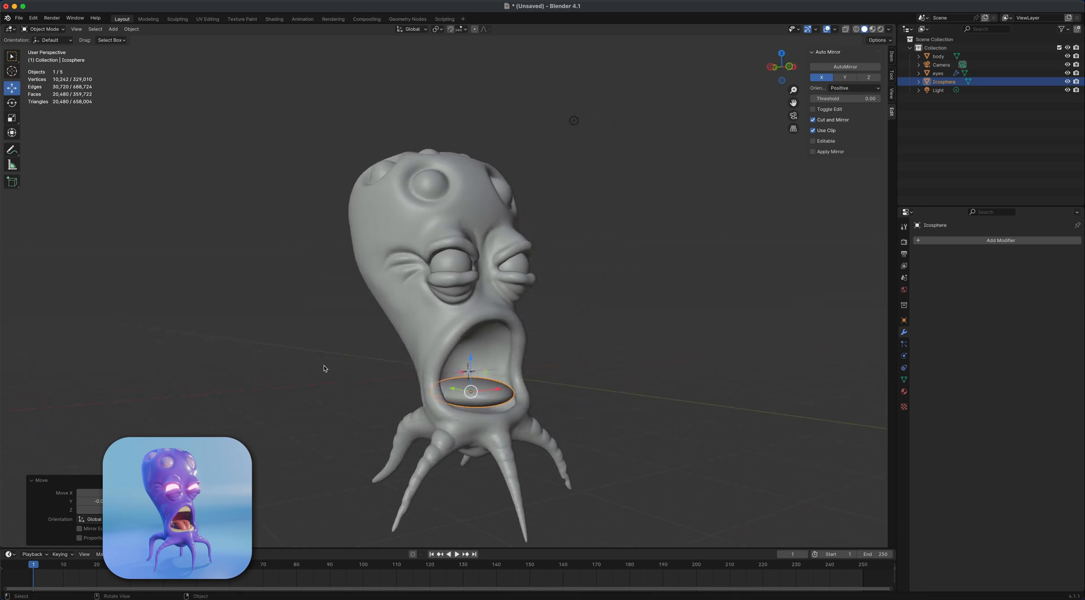
key("shift+a")
mouse_move(325, 368)
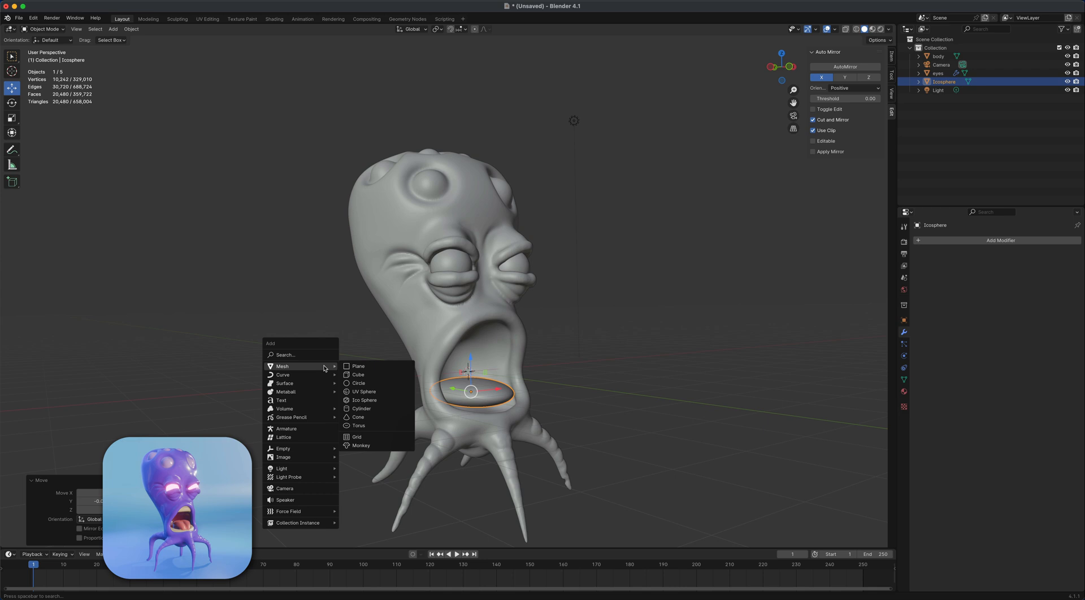
left_click(368, 408)
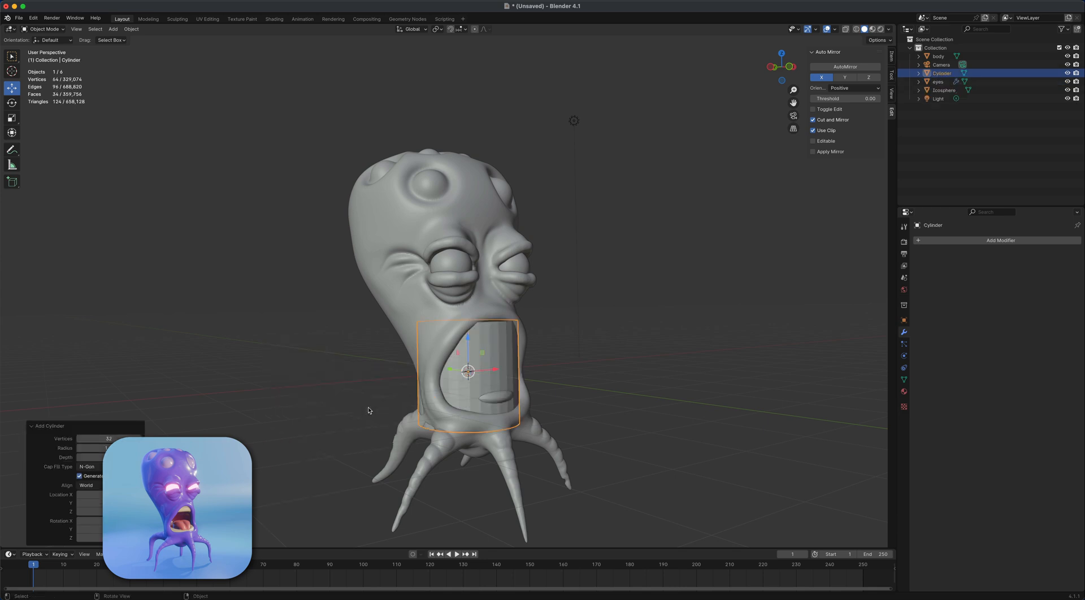
Flatten the cylinder along Z into a low disc and raise it along Z to the upper part of the mouth.
scroll(628, 398, "down", 2)
middle_click_drag(630, 396, 491, 328)
scroll(564, 404, "up", 3)
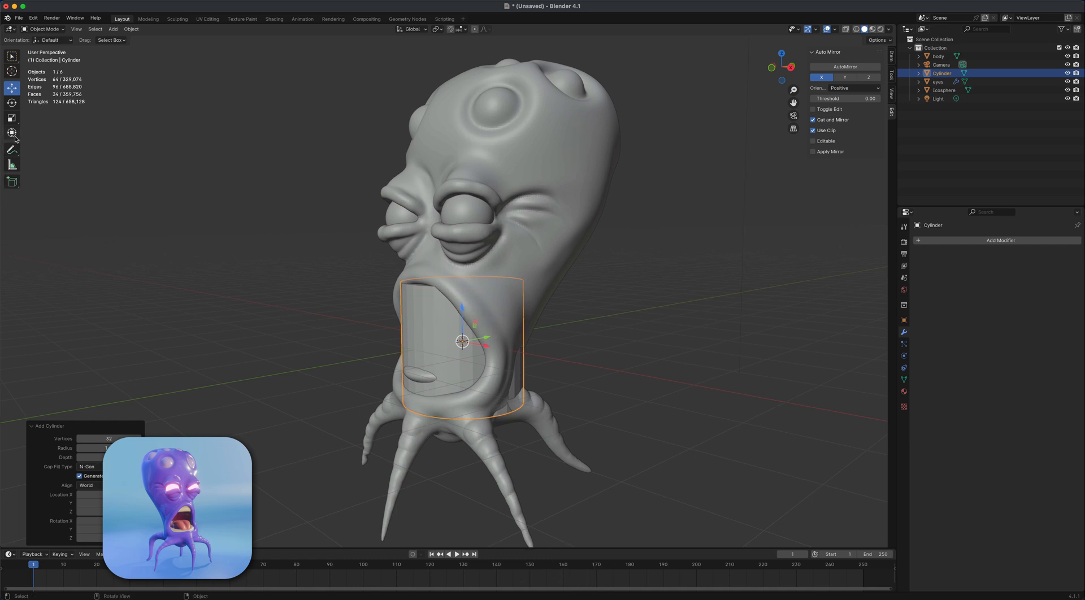
left_click(11, 118)
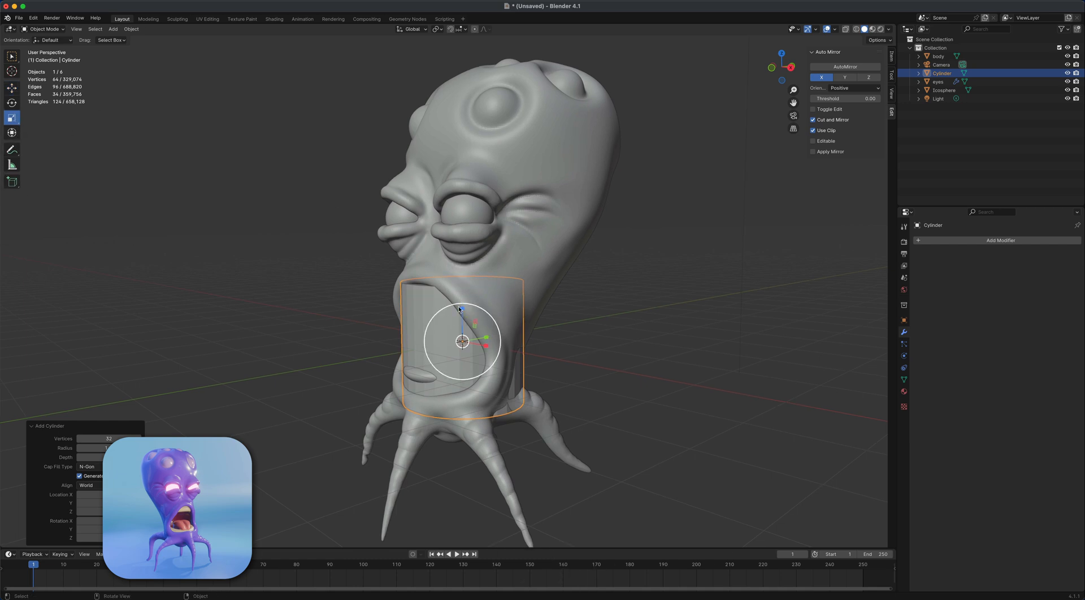
left_click_drag(461, 306, 462, 334)
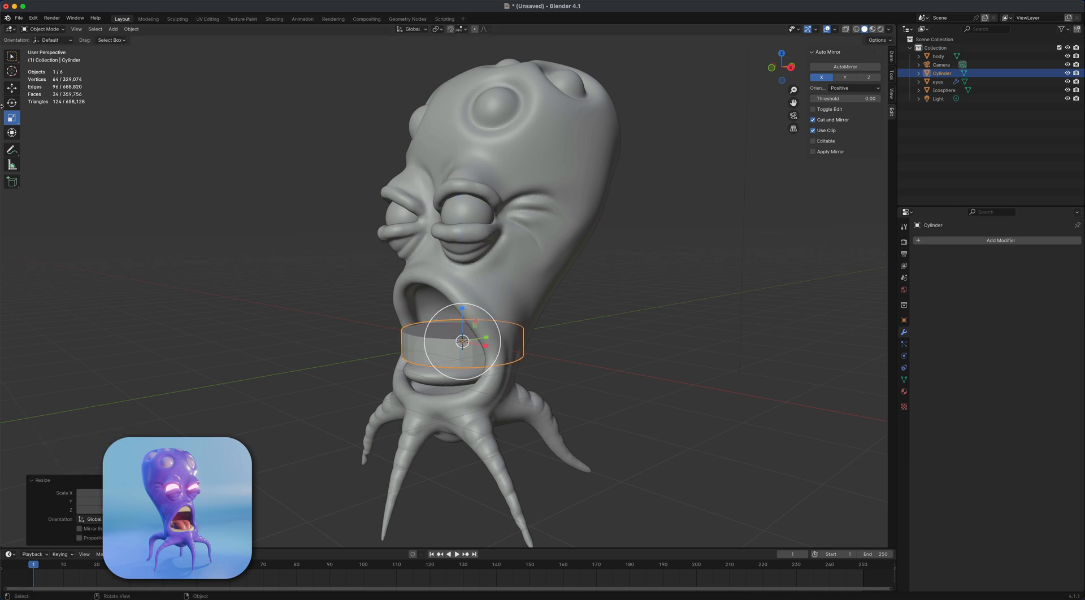
left_click(11, 92)
left_click_drag(459, 307, 459, 272)
Switch to the Modeling workspace and isolate the cylinder in local view.
middle_click_drag(258, 322, 309, 323)
scroll(318, 346, "up", 2)
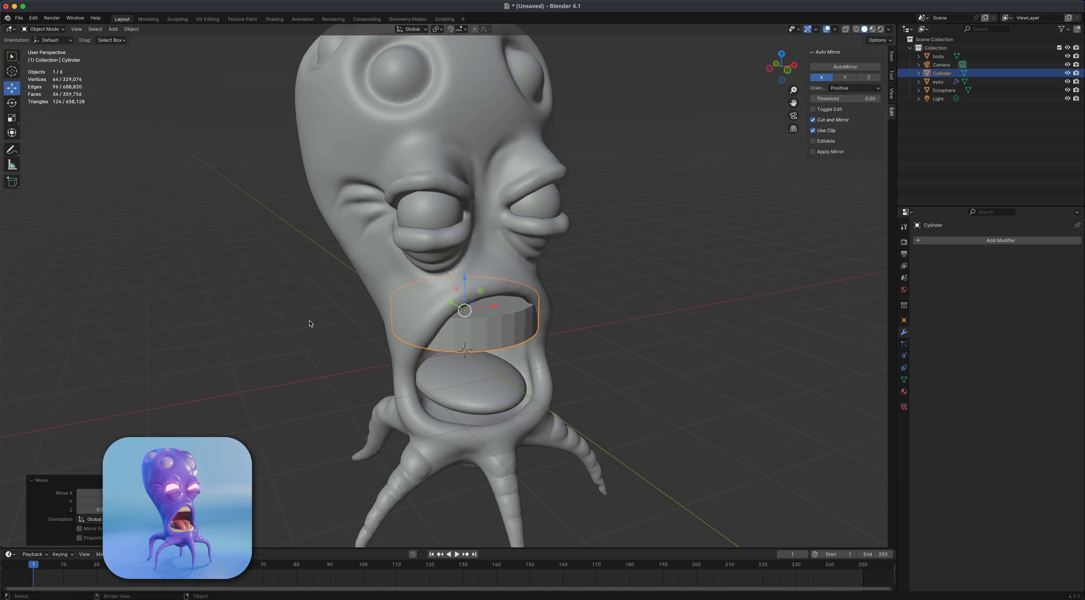
left_click(149, 20)
middle_click_drag(399, 307, 363, 307)
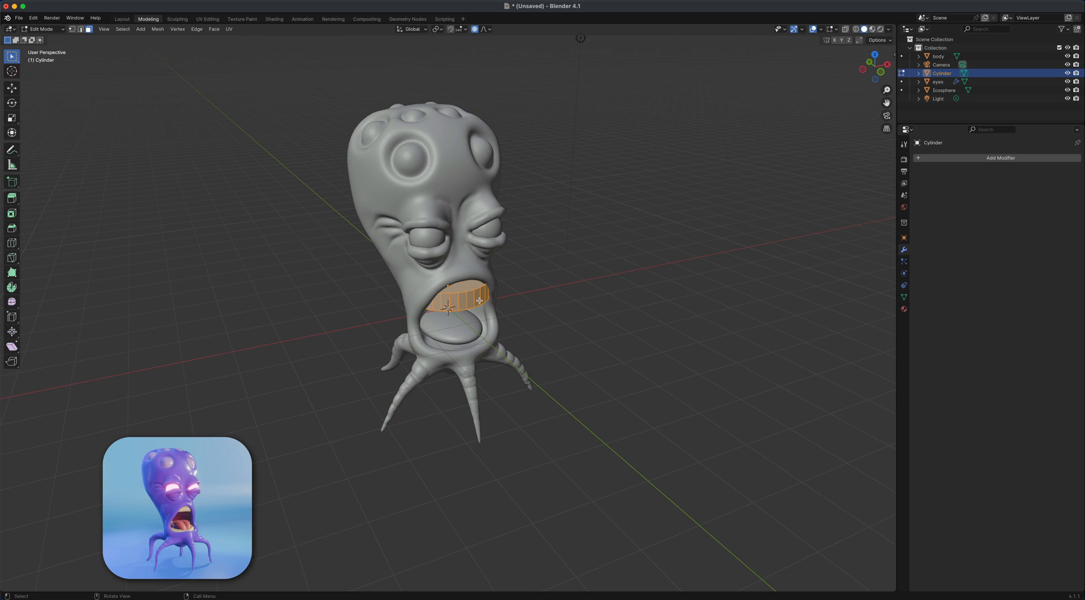
key("slash")
scroll(480, 308, "down", 3)
middle_click_drag(480, 309, 398, 300)
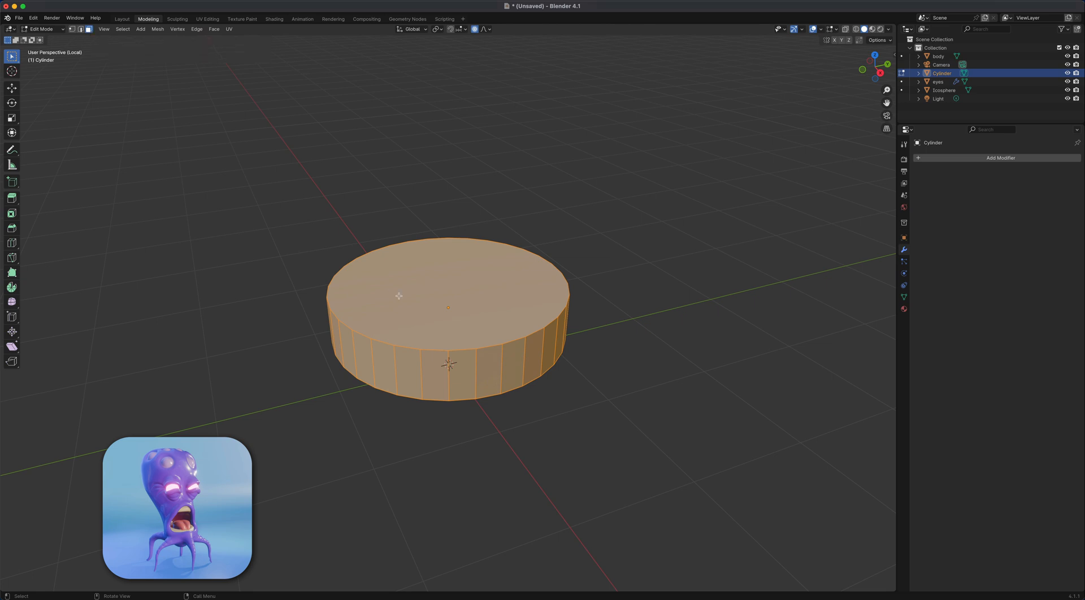
Bevel the cylinder's top and bottom cap faces with one segment to form a rim around each cap.
key("alt+a")
middle_click_drag(404, 447, 392, 380)
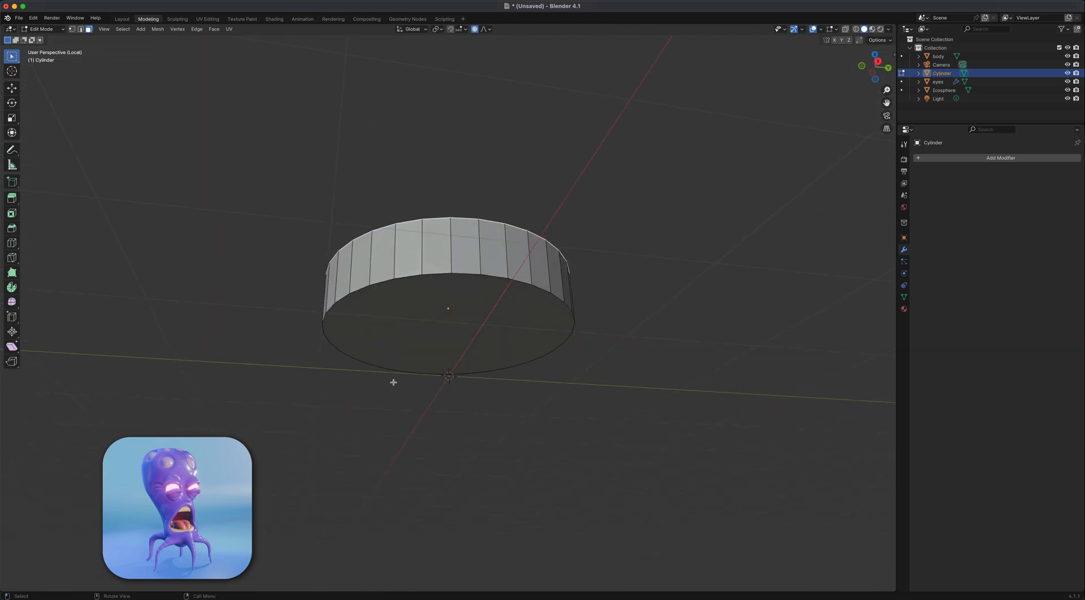
left_click(399, 327, "shift")
middle_click_drag(400, 327, 327, 452)
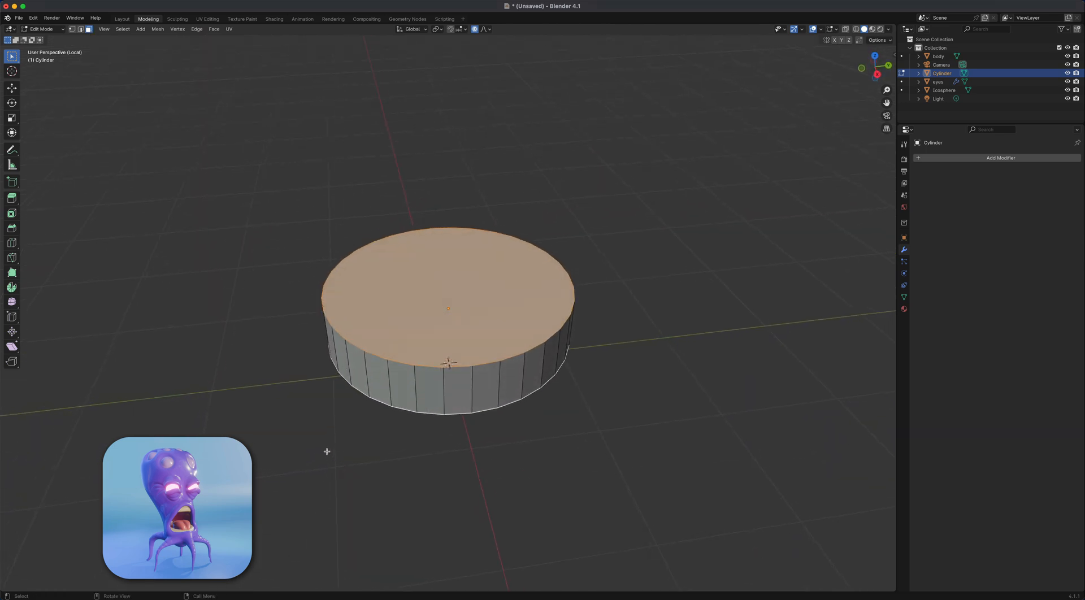
left_click(12, 229)
left_click_drag(450, 341, 449, 350)
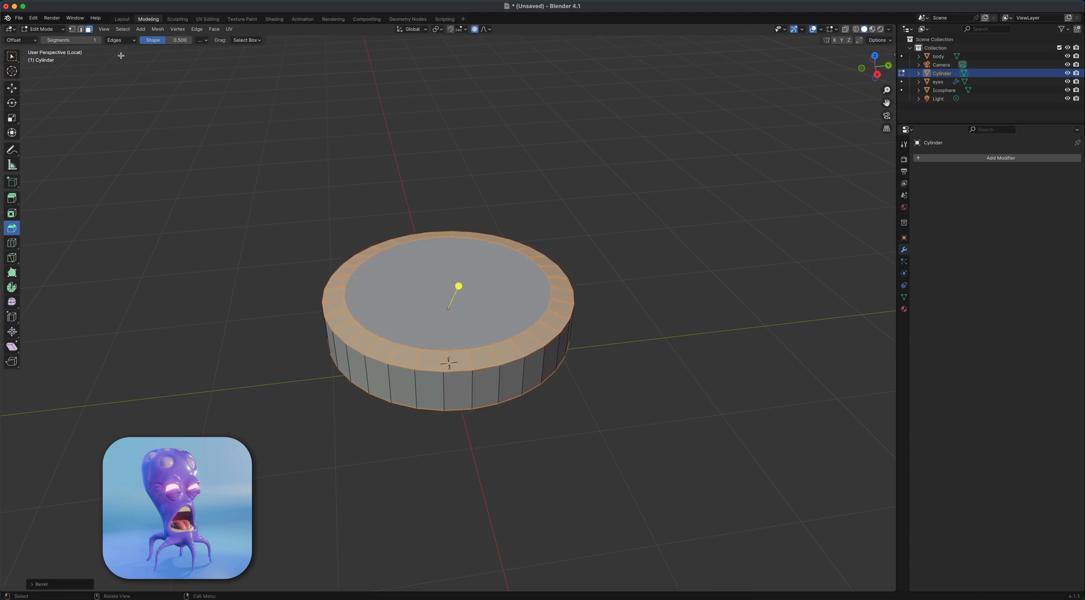
Delete the inner top and bottom cap faces so the cylinder becomes an open ring.
left_click(419, 305)
middle_click_drag(354, 500, 382, 338)
left_click(387, 321, "shift")
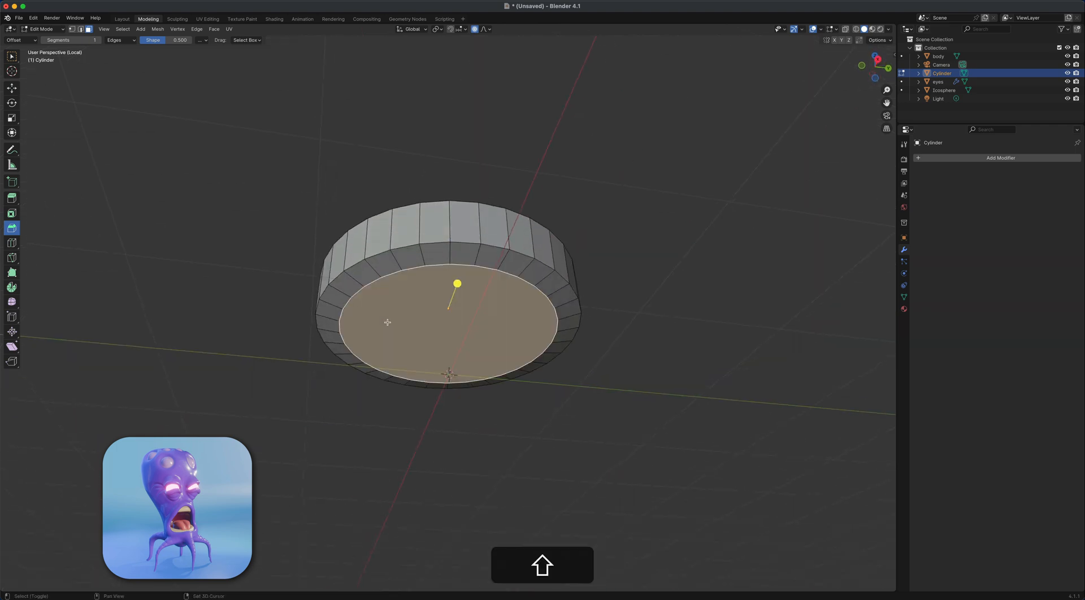
key("x")
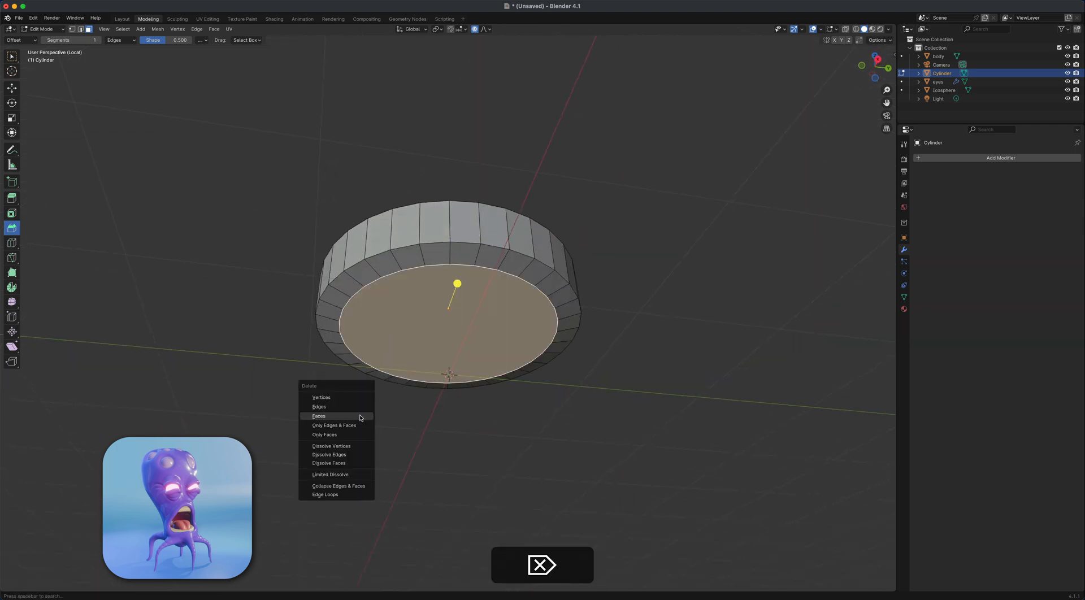
left_click(360, 417)
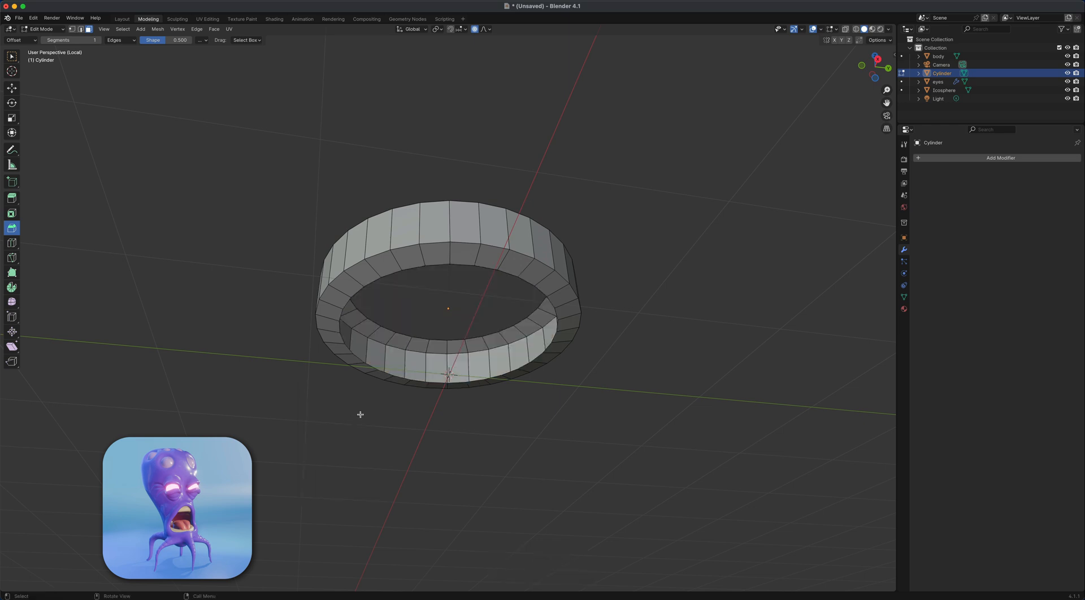
Select the ring's upper and lower inner edge loops and bridge them to close the inner wall.
middle_click_drag(361, 412, 361, 492)
scroll(313, 314, "up", 2)
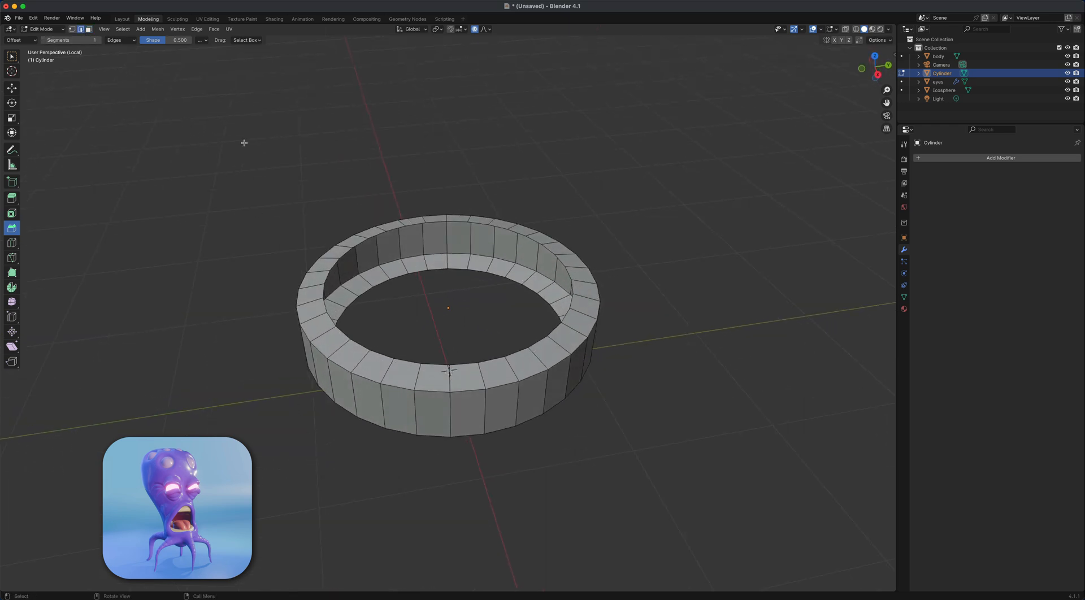
left_click(399, 276, "alt")
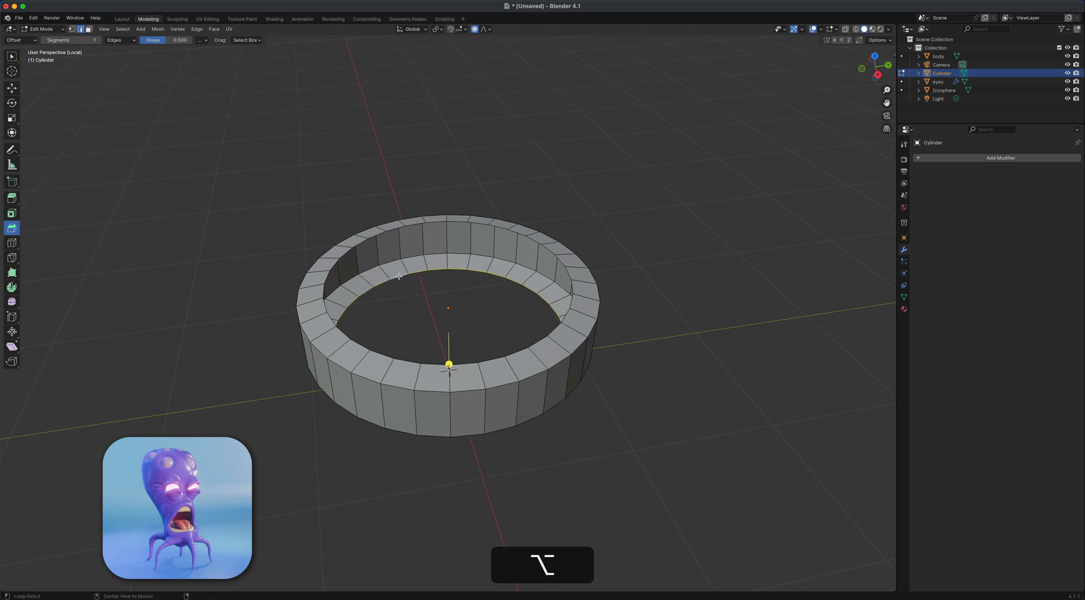
left_click(395, 229, "alt")
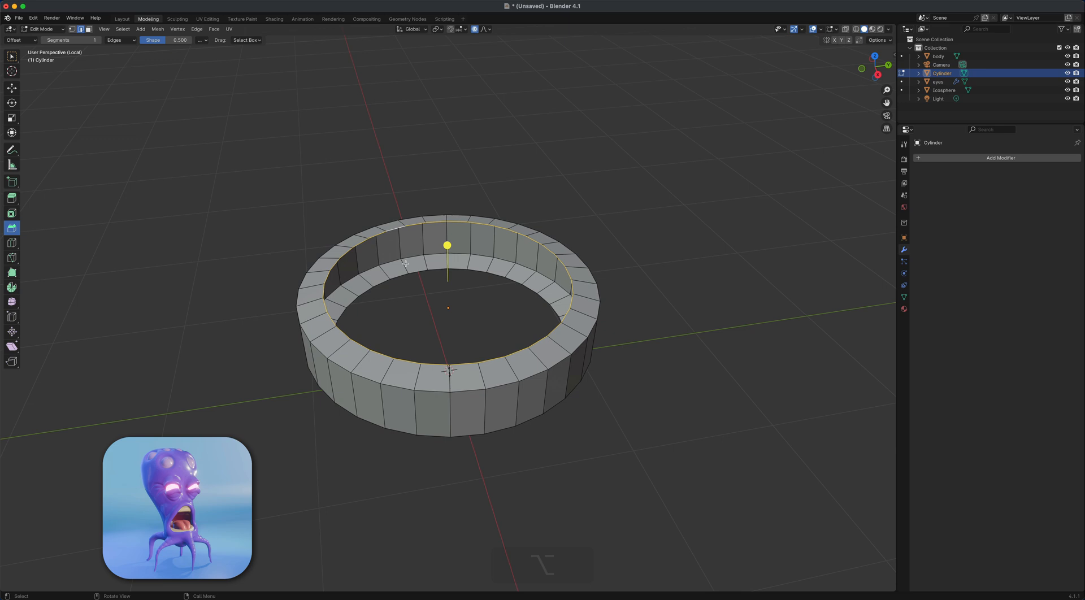
key("shift")
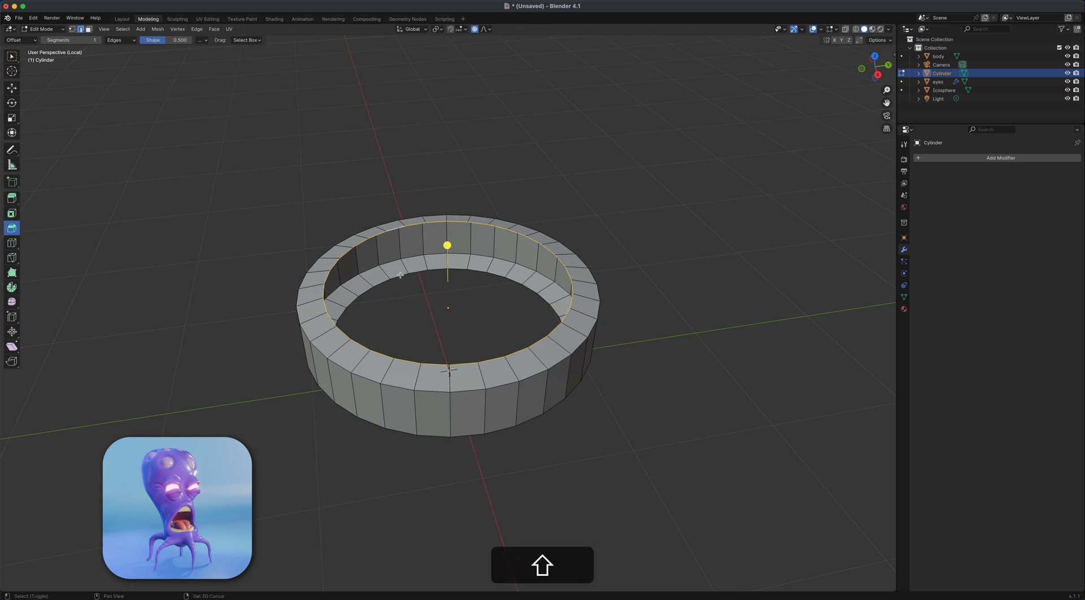
key("alt")
left_click(401, 275, "alt+shift")
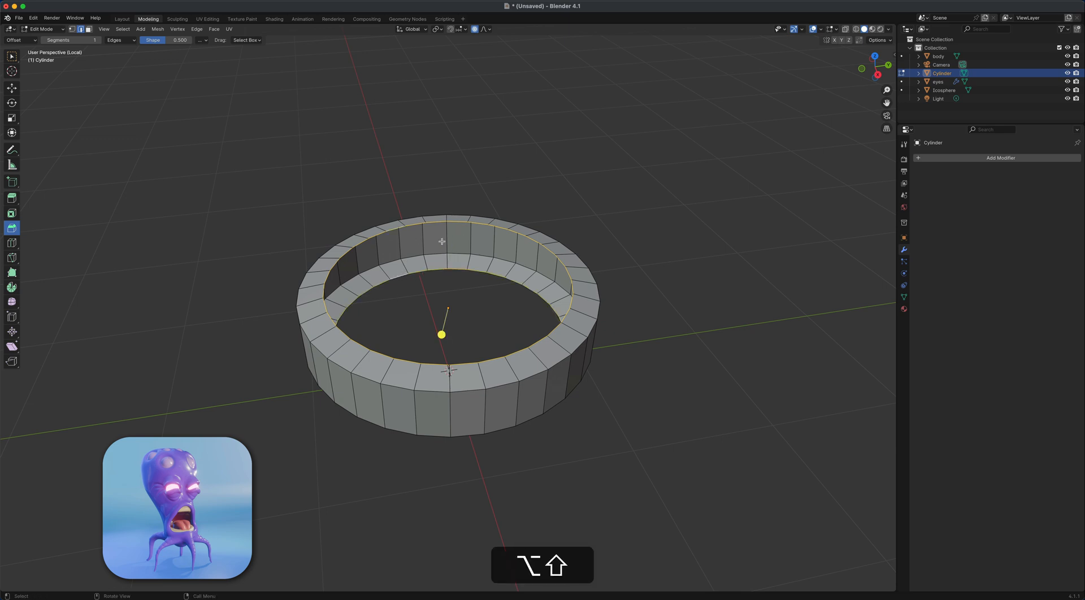
middle_click_drag(456, 321, 477, 268)
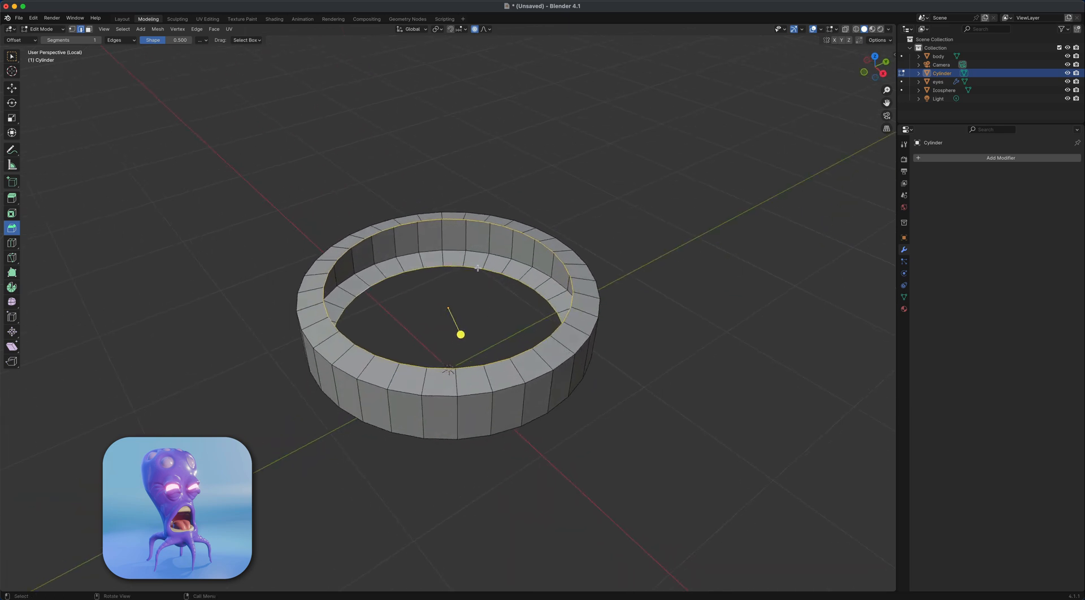
right_click(453, 219)
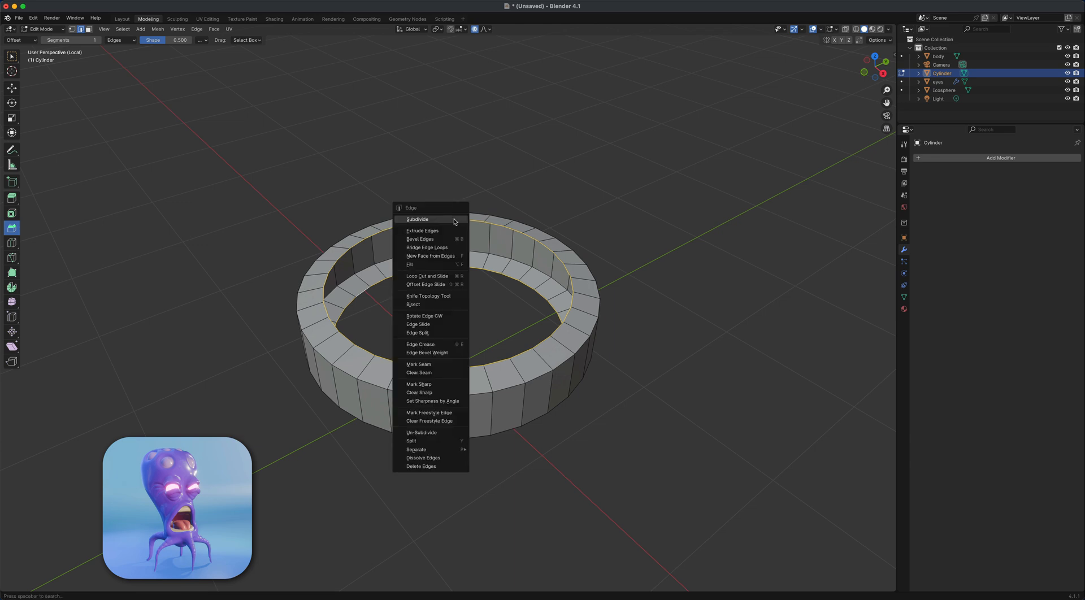
left_click(438, 249)
middle_click_drag(408, 341, 479, 348)
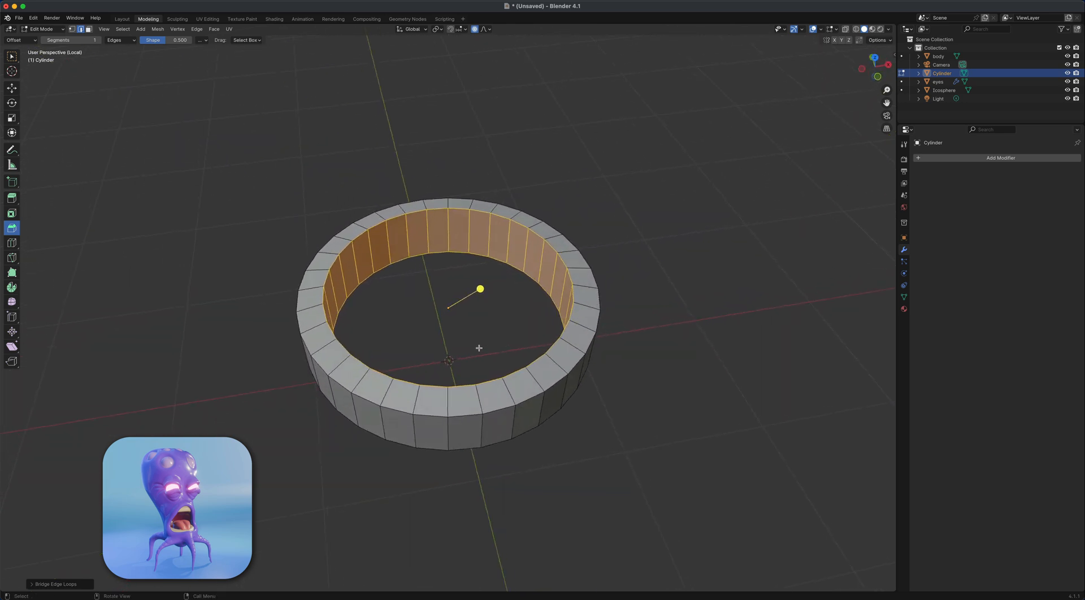
Leave local view to check the ring inside the mouth, and isolate the ring again.
key("KP_Divide")
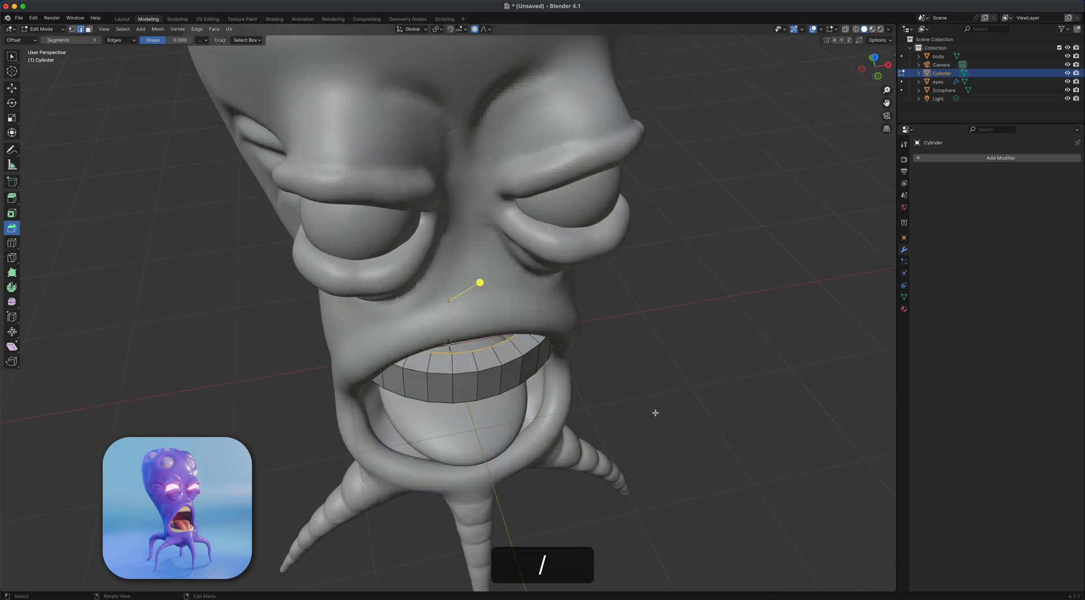
middle_click_drag(616, 414, 509, 363)
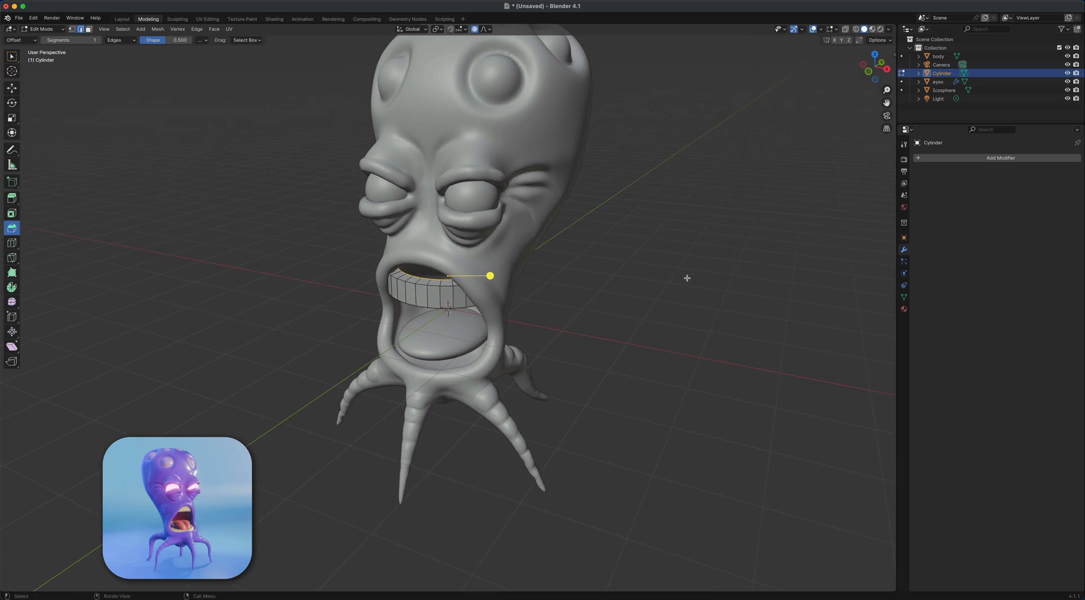
key("slash")
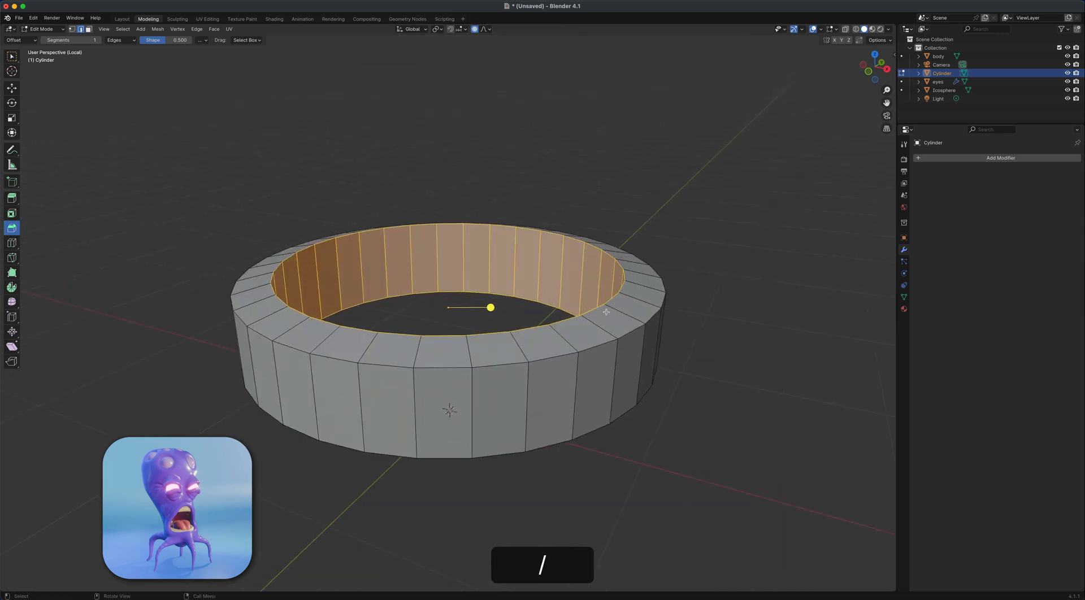
middle_click_drag(605, 309, 642, 393)
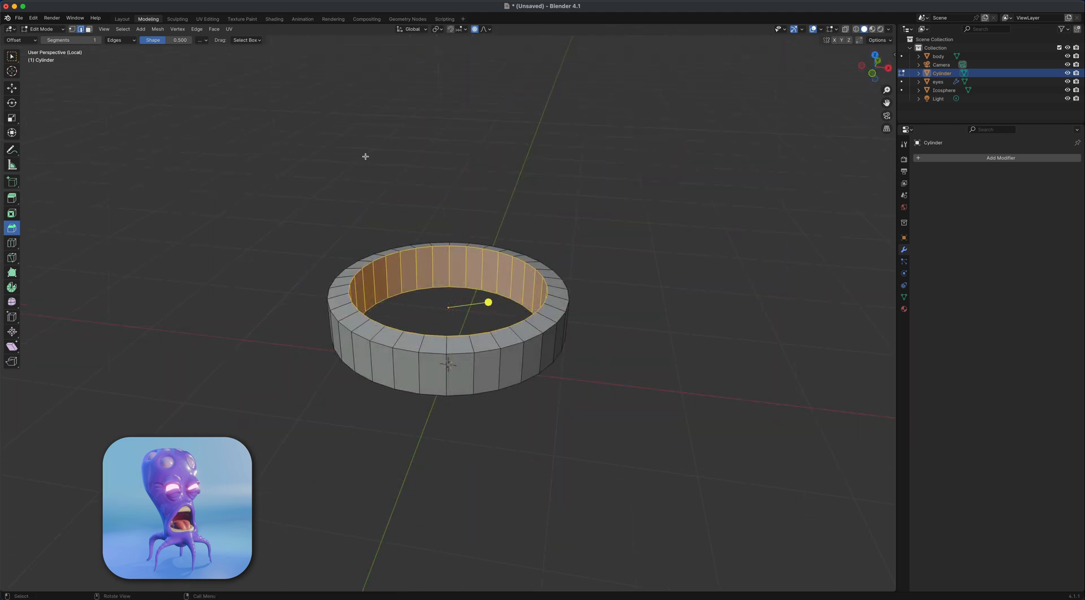
middle_click_drag(512, 222, 515, 229)
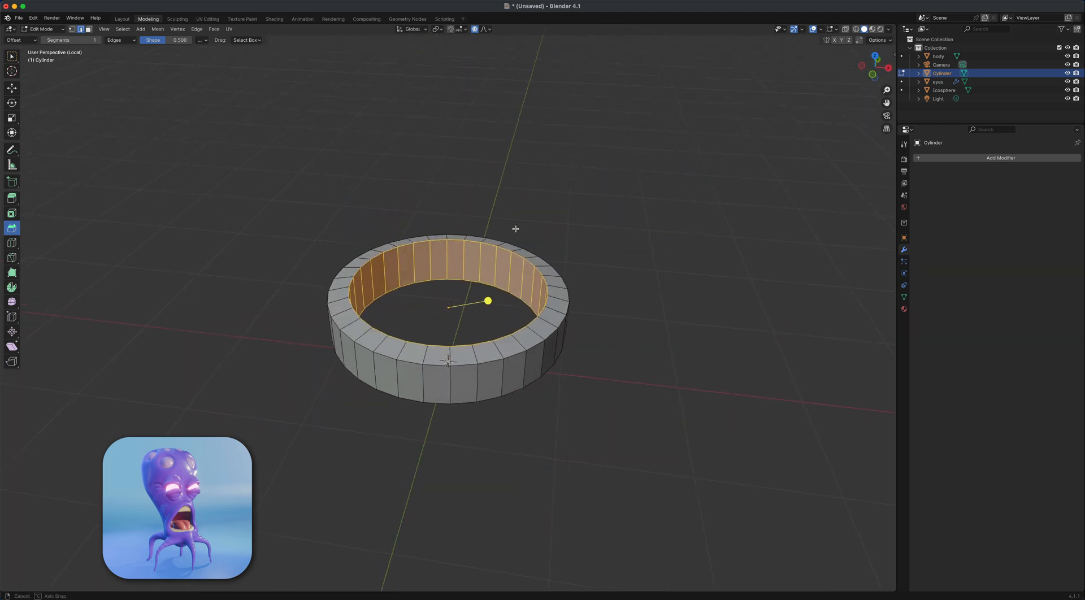
Select the ring's back half through the mesh in wireframe top view, delete its faces, and return to solid shading.
left_click(873, 56)
scroll(609, 288, "down", 2)
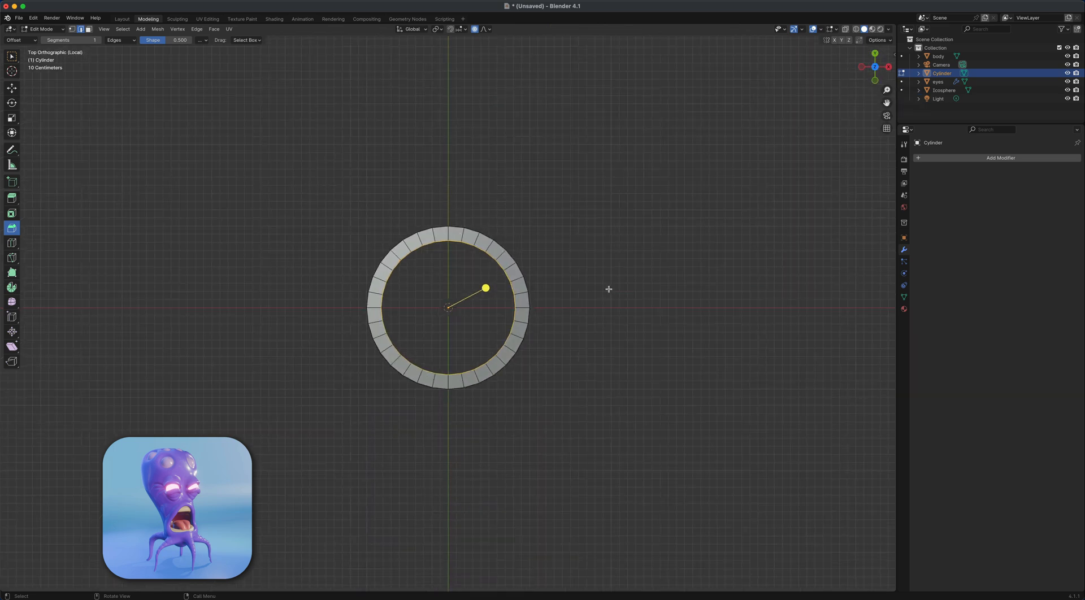
scroll(608, 288, "up", 3)
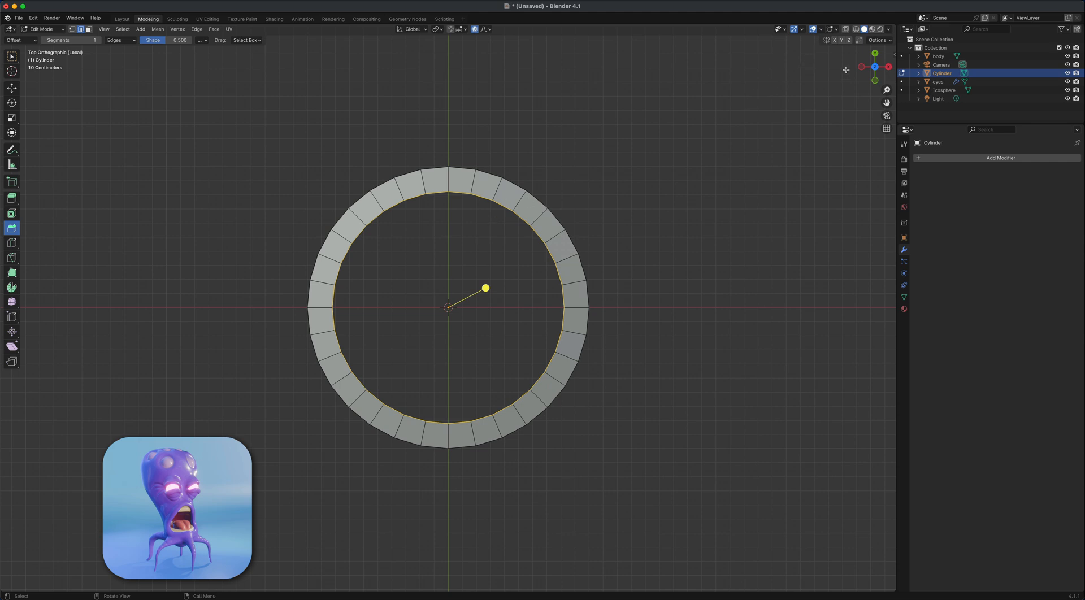
left_click(856, 29)
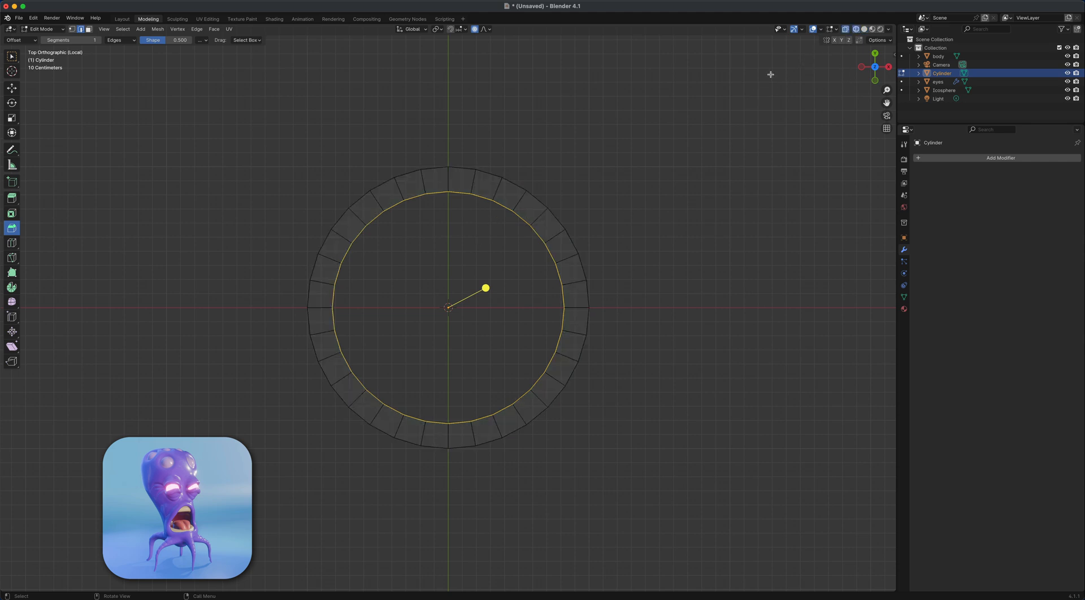
left_click(12, 57)
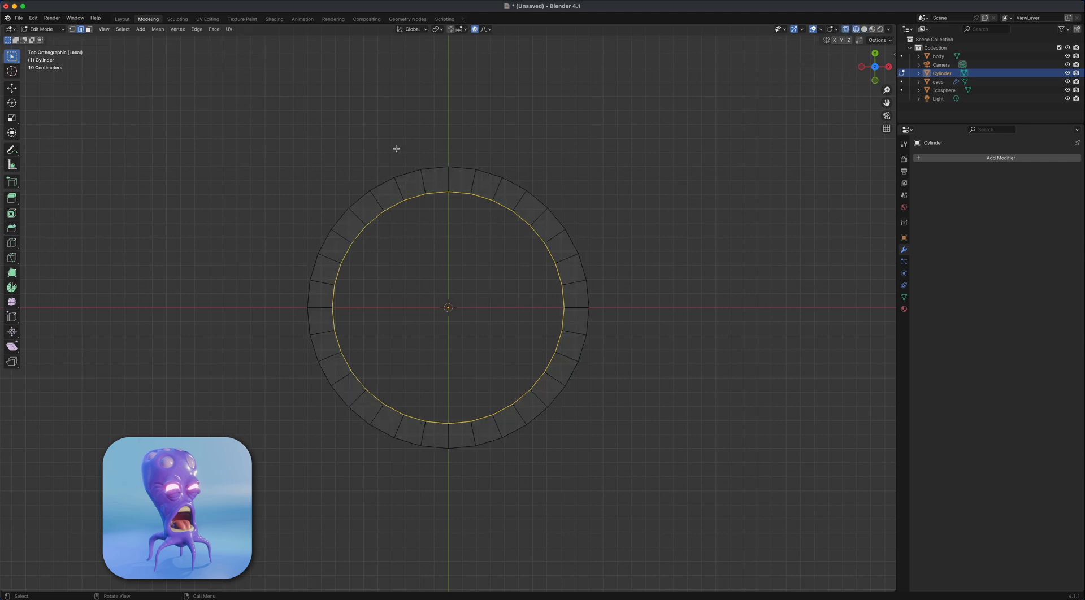
left_click_drag(275, 136, 663, 292)
middle_click_drag(643, 388, 603, 352)
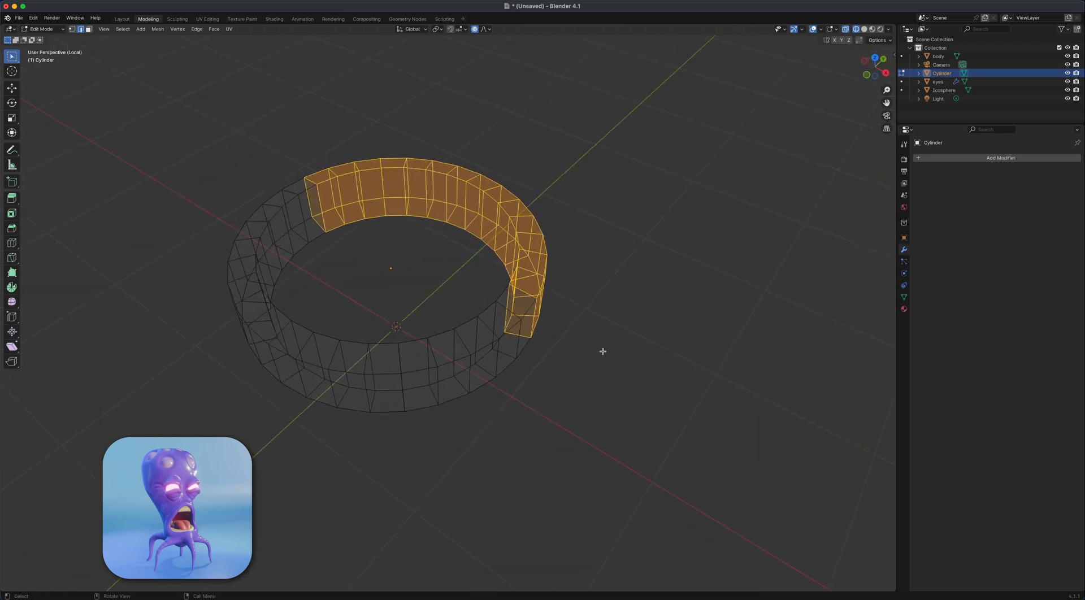
key("Delete")
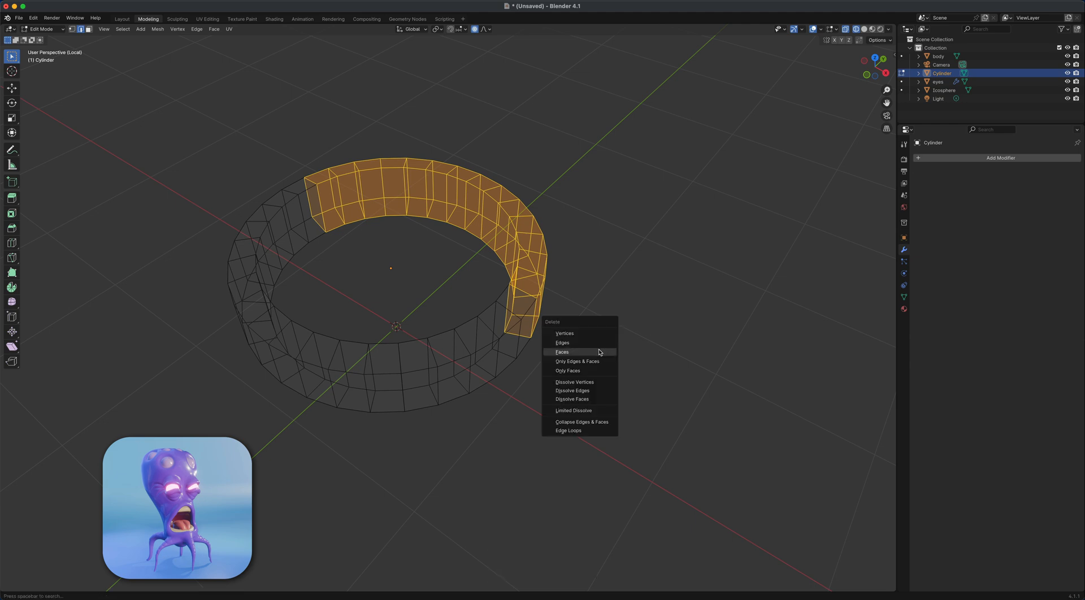
left_click(599, 353)
middle_click_drag(596, 349, 510, 365)
left_click(865, 28)
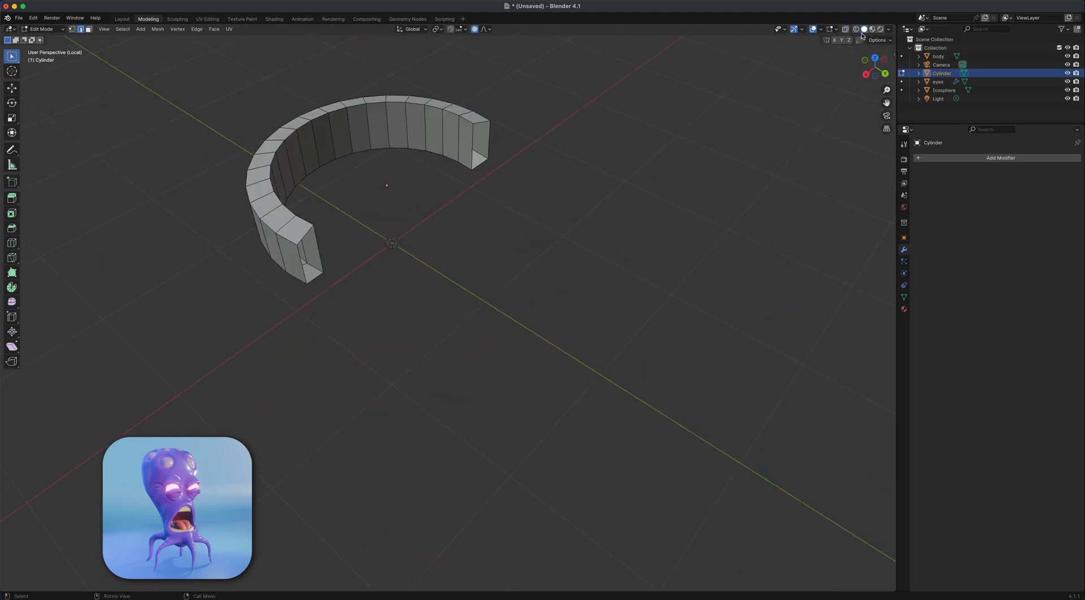
Select the open edge loops at both ends of the half-ring and close them with Fill.
mouse_move(574, 269)
middle_mouse_down()
mouse_move(519, 251)
mouse_move(501, 322)
middle_mouse_up()
scroll(501, 321, "up", 2)
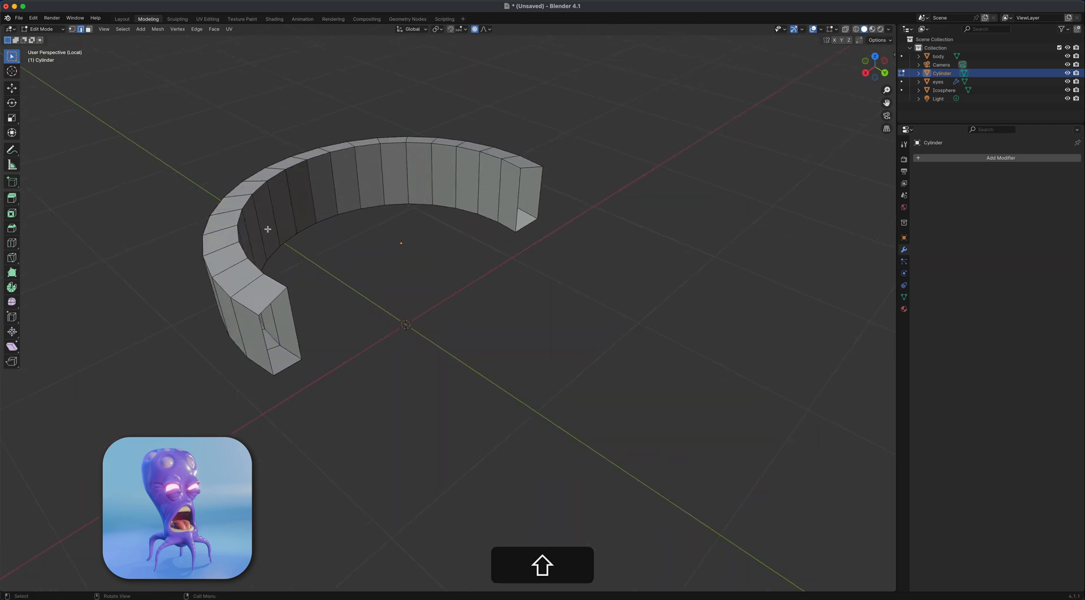
left_click(527, 224, "alt")
left_click(293, 364, "alt+shift")
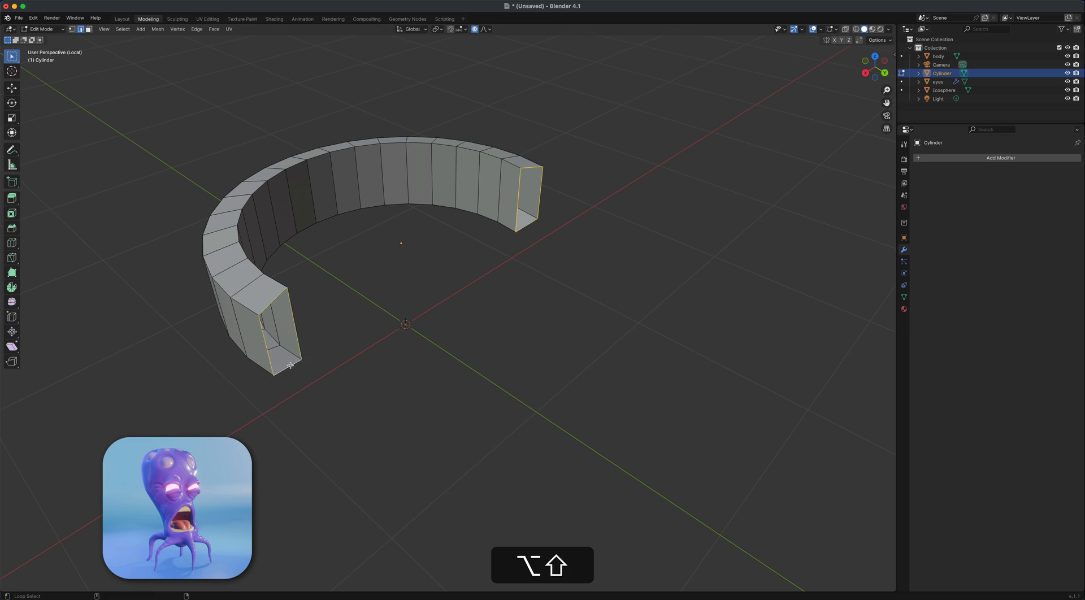
key("ctrl+e")
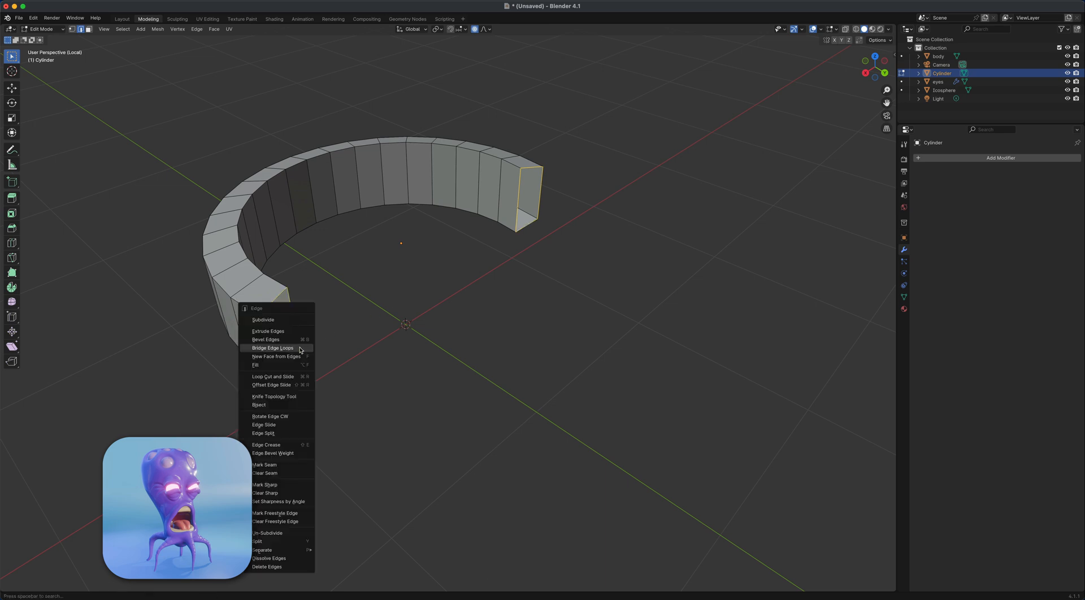
left_click(261, 366)
middle_click_drag(395, 368, 456, 408)
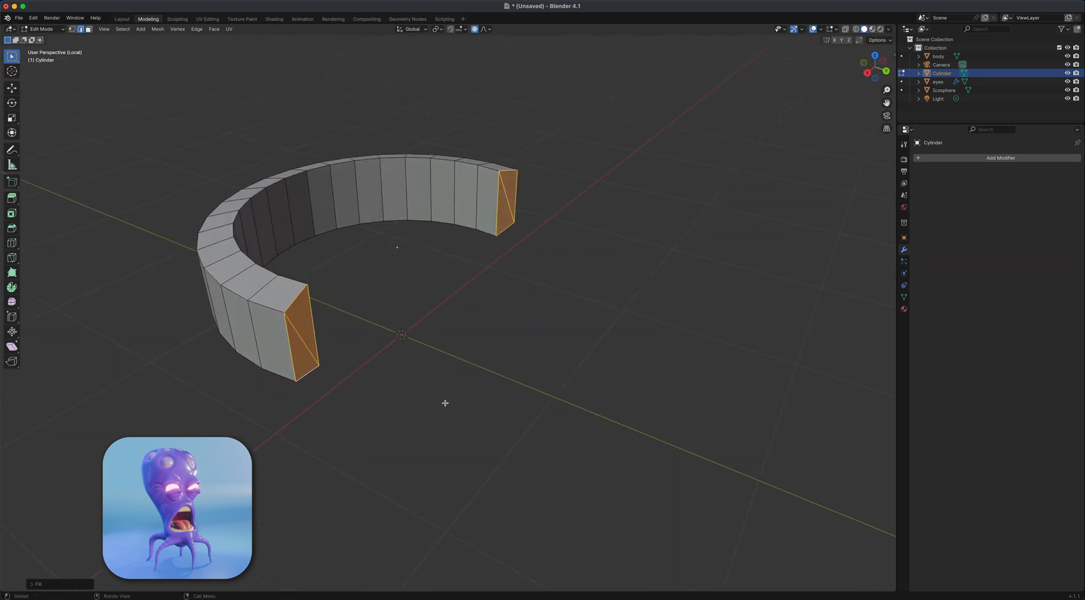
Leave local view, switch to the Layout workspace, and raise the teeth slightly and scale them down inside the mouth.
key("slash")
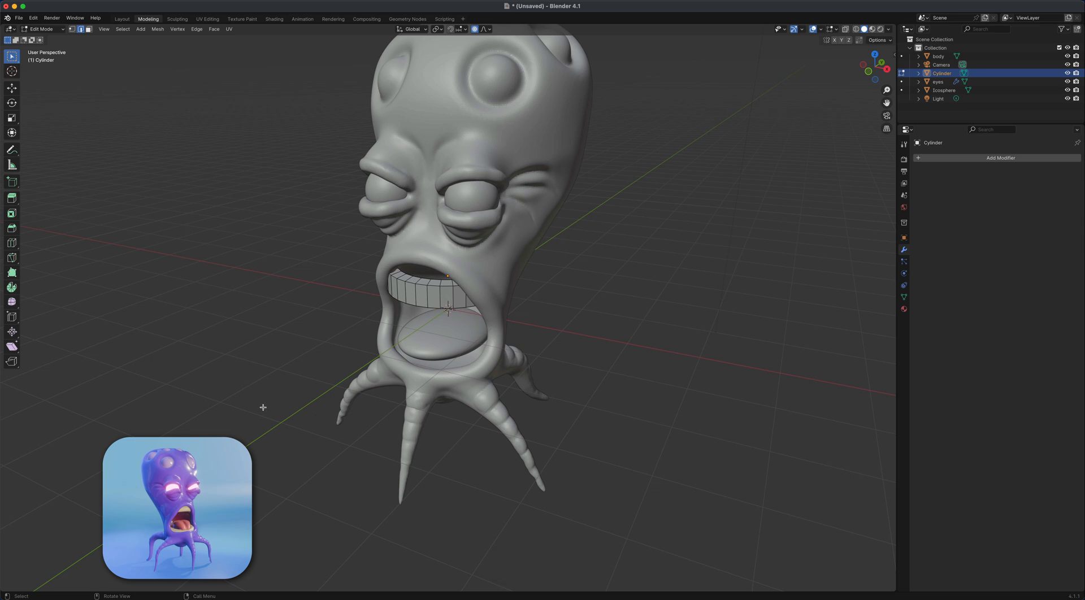
left_click(124, 22)
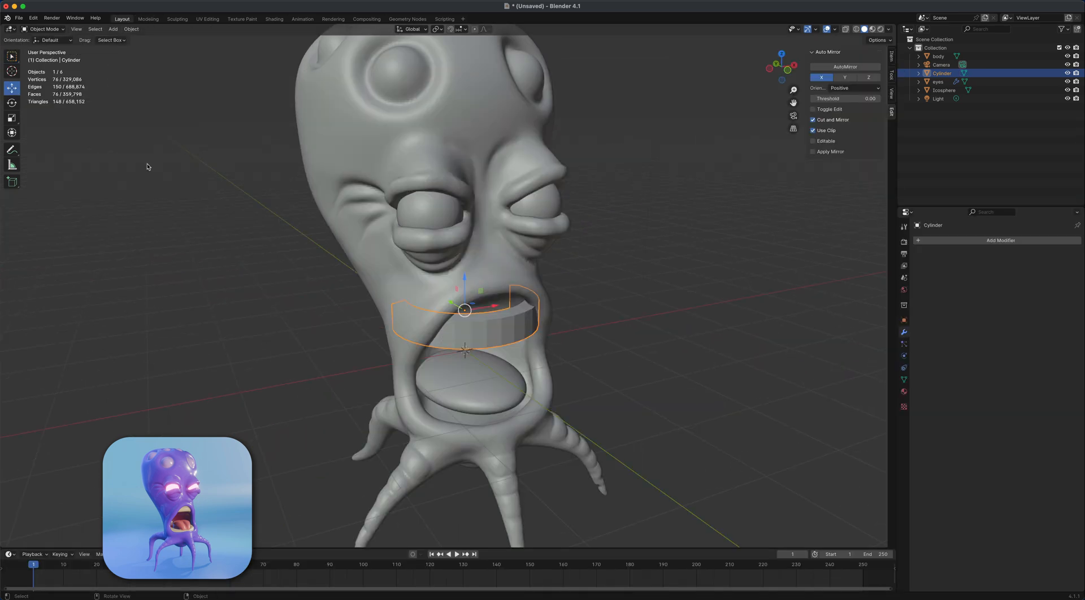
middle_click_drag(196, 313, 241, 311)
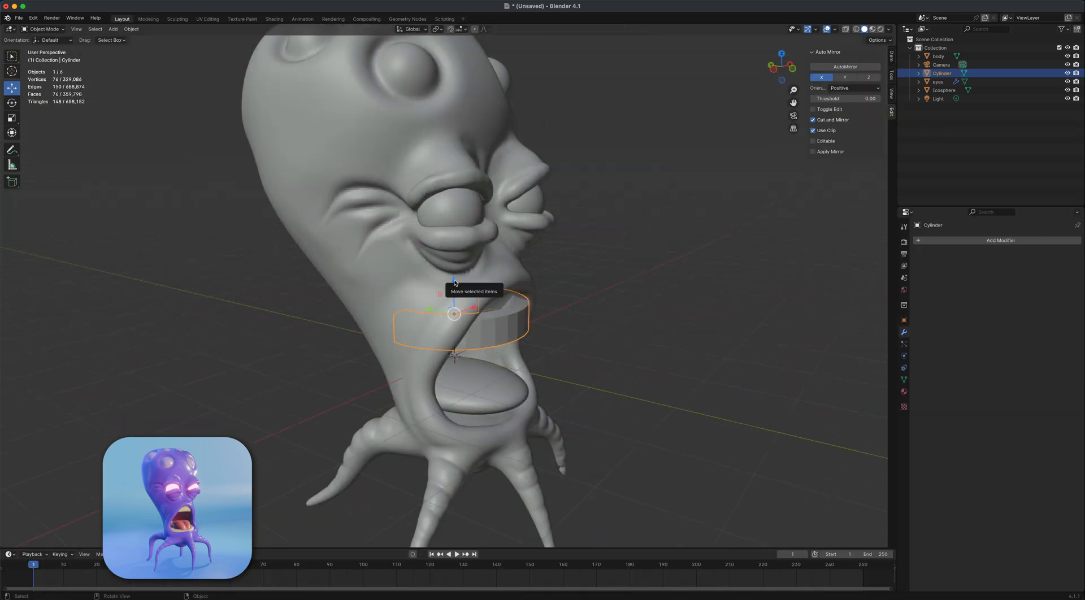
left_click_drag(454, 284, 454, 280)
middle_click_drag(624, 335, 611, 339)
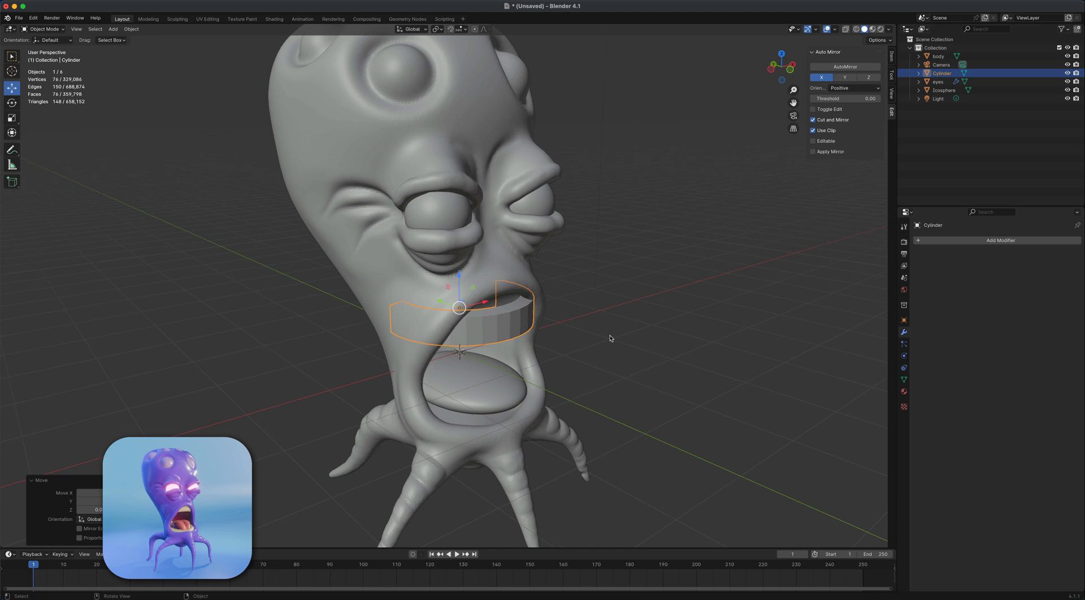
key("s")
left_click(581, 336)
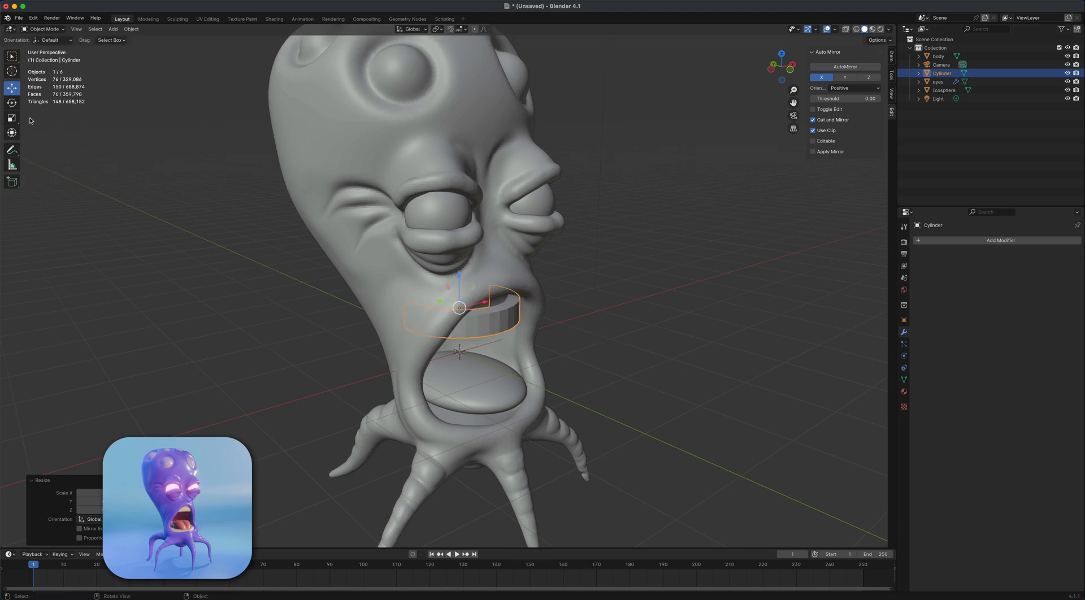
Rotate the upper teeth slightly about the X axis to follow the upper lip.
left_click(15, 105)
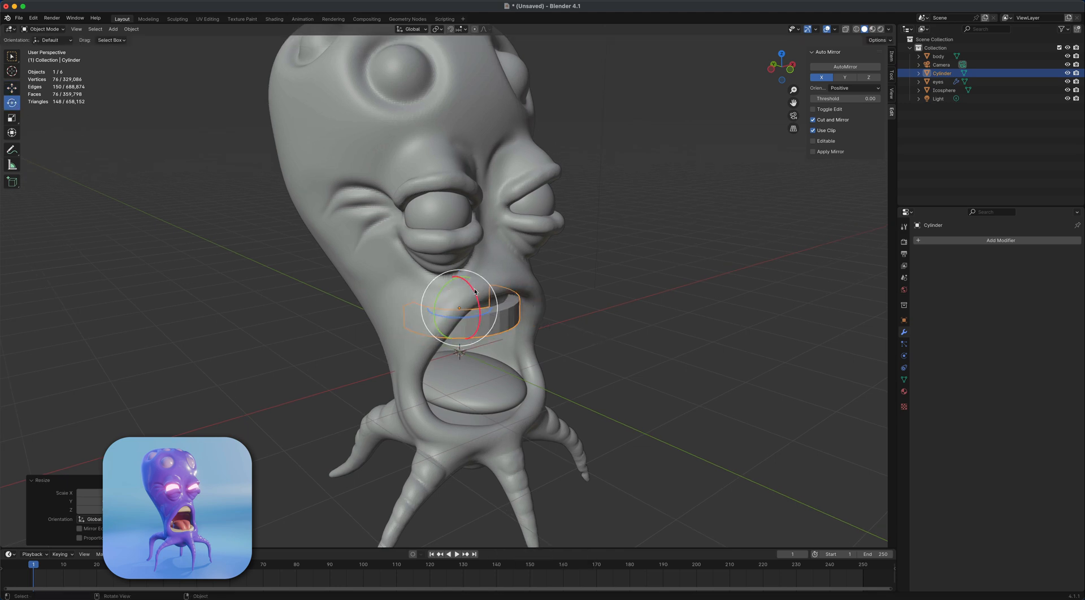
mouse_move(475, 292)
left_mouse_down()
mouse_move(472, 271)
mouse_move(480, 282)
left_mouse_up()
middle_click_drag(480, 283, 436, 301)
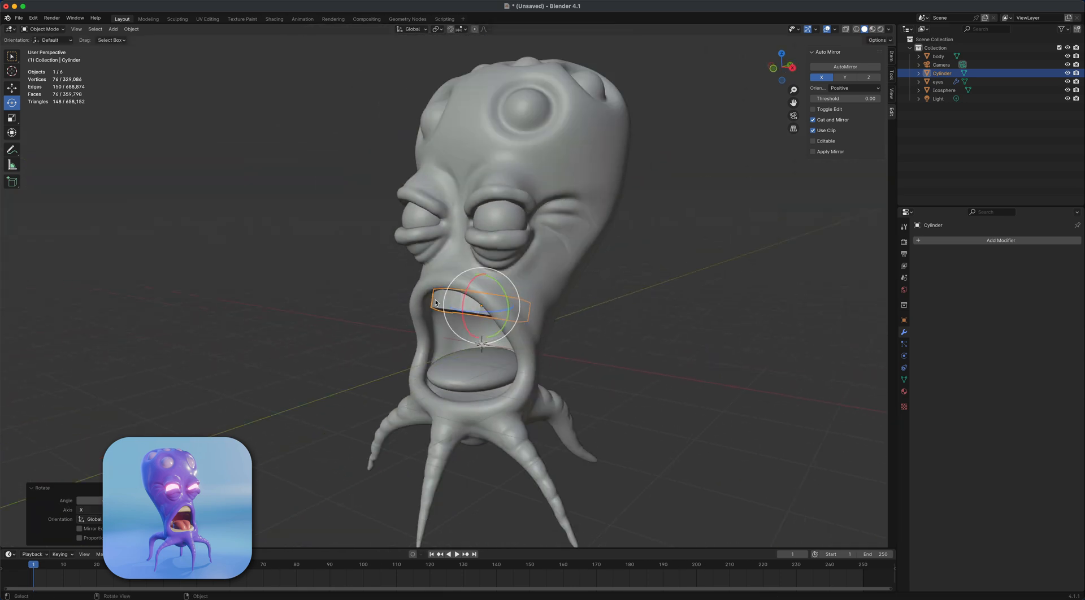
Apply Shade Smooth to the upper teeth and clear the selection.
right_click(435, 302)
left_click(415, 301)
left_click(362, 354)
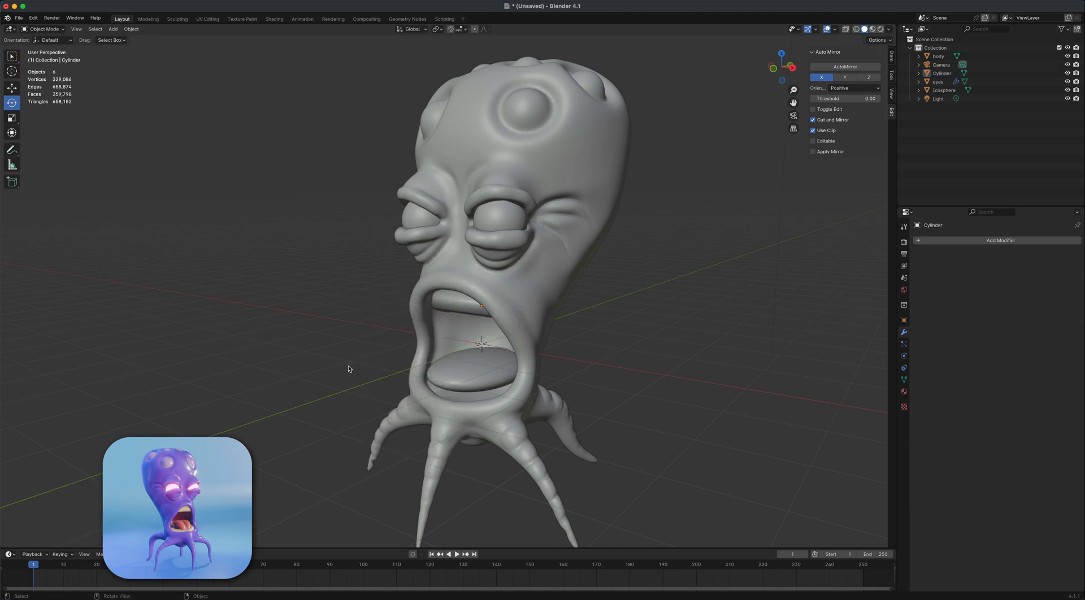
middle_click_drag(350, 368, 324, 388)
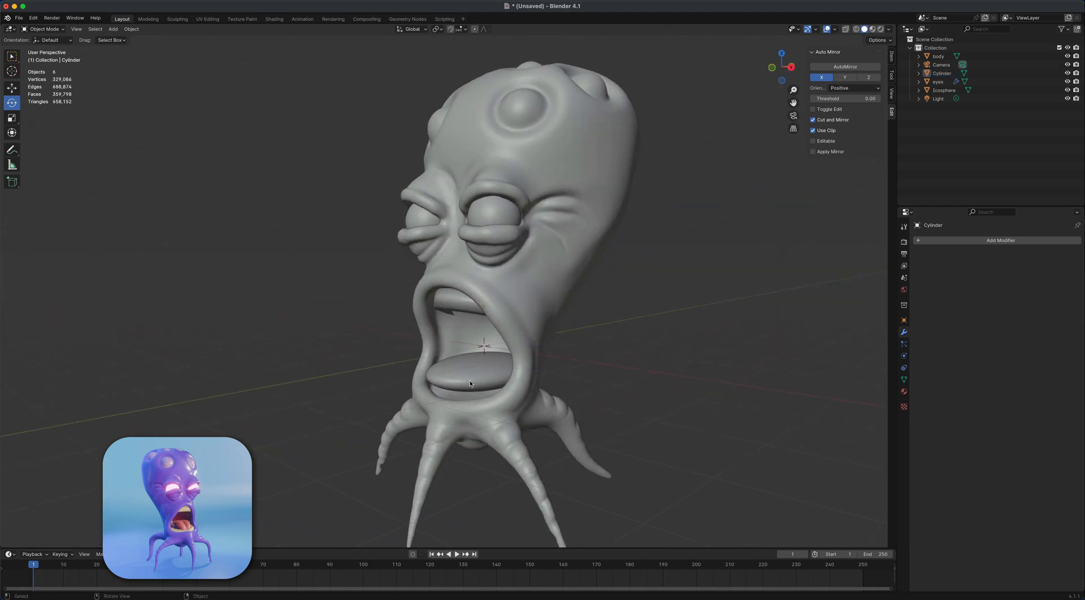
Duplicate the upper teeth and move the copy down along Z to the lower jaw.
left_click(452, 307)
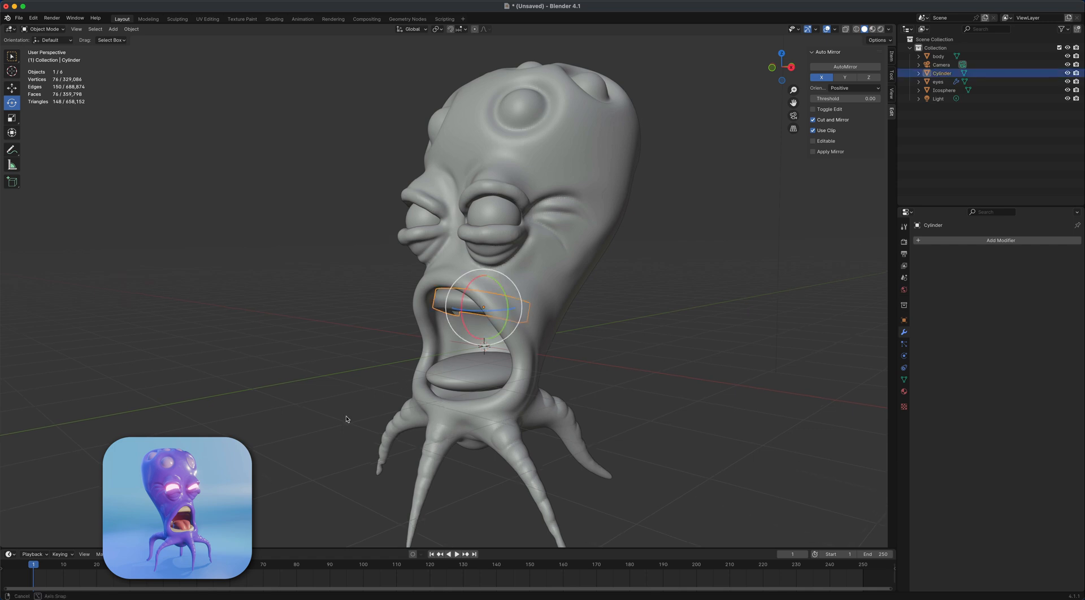
middle_click_drag(440, 399, 341, 420)
key("shift+d")
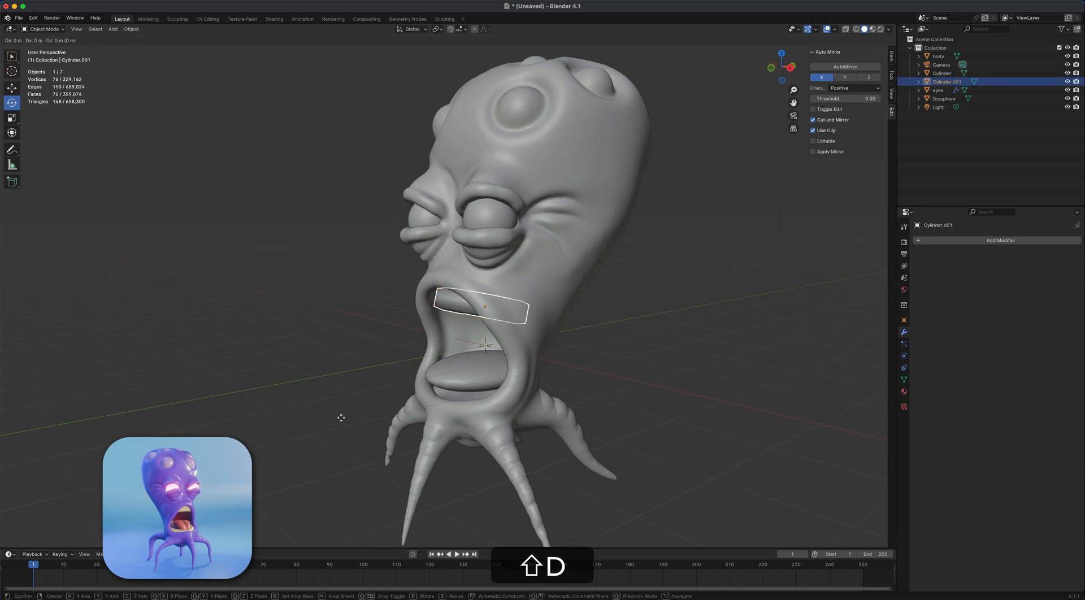
key("z")
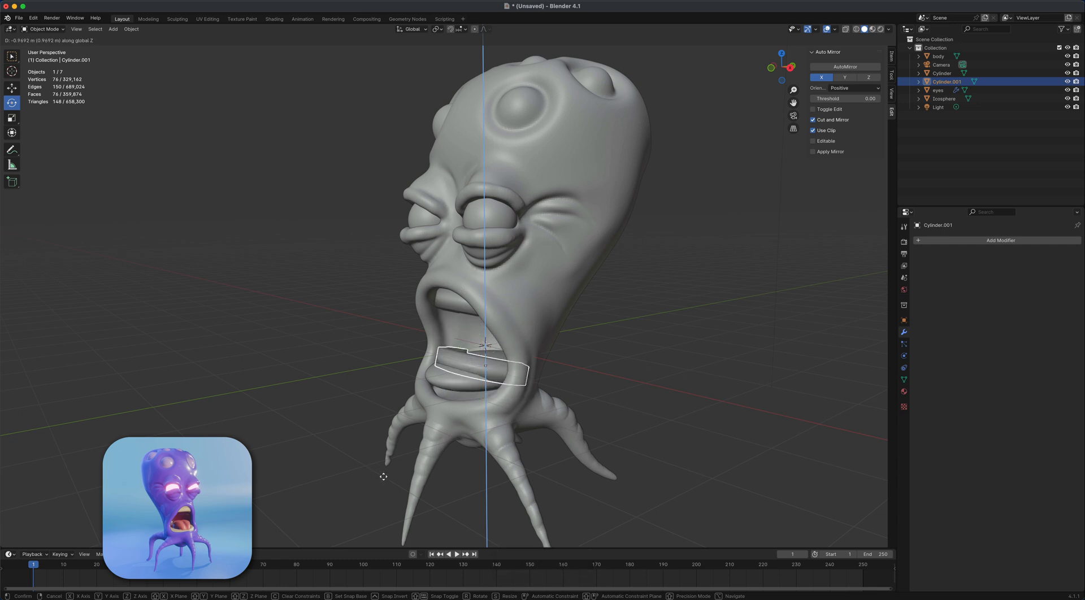
left_click(380, 489)
Rotate the lower teeth about the X axis and shift them along Y to sit behind the lower lip.
key("r")
key("x")
left_click_drag(462, 372, 494, 364)
left_click(12, 91)
middle_click_drag(494, 364, 403, 377)
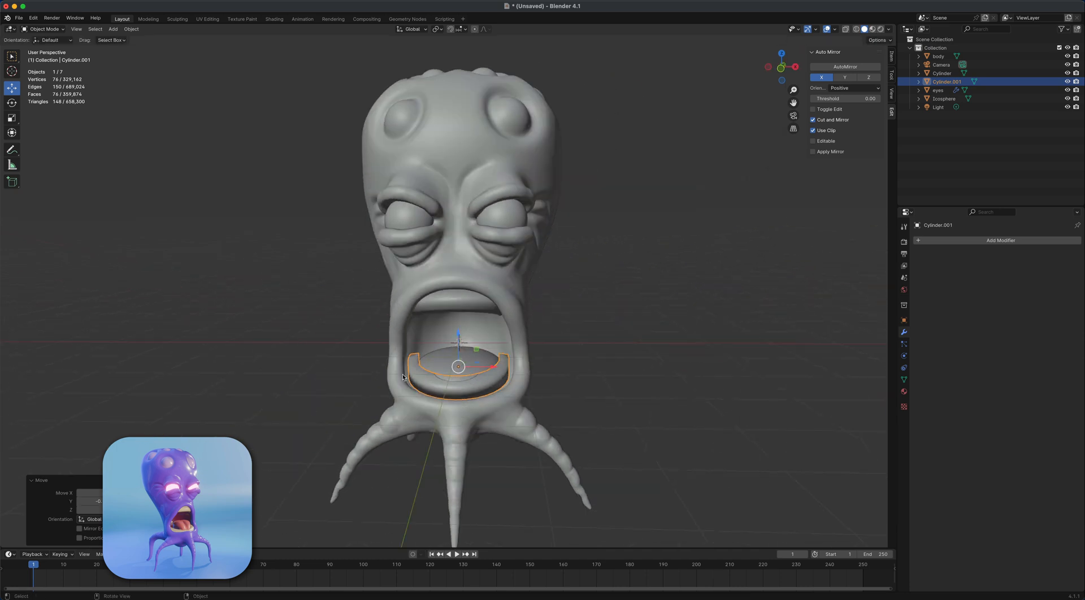
Hide the Icosphere tongue to expose the lower teeth.
left_click(1057, 99)
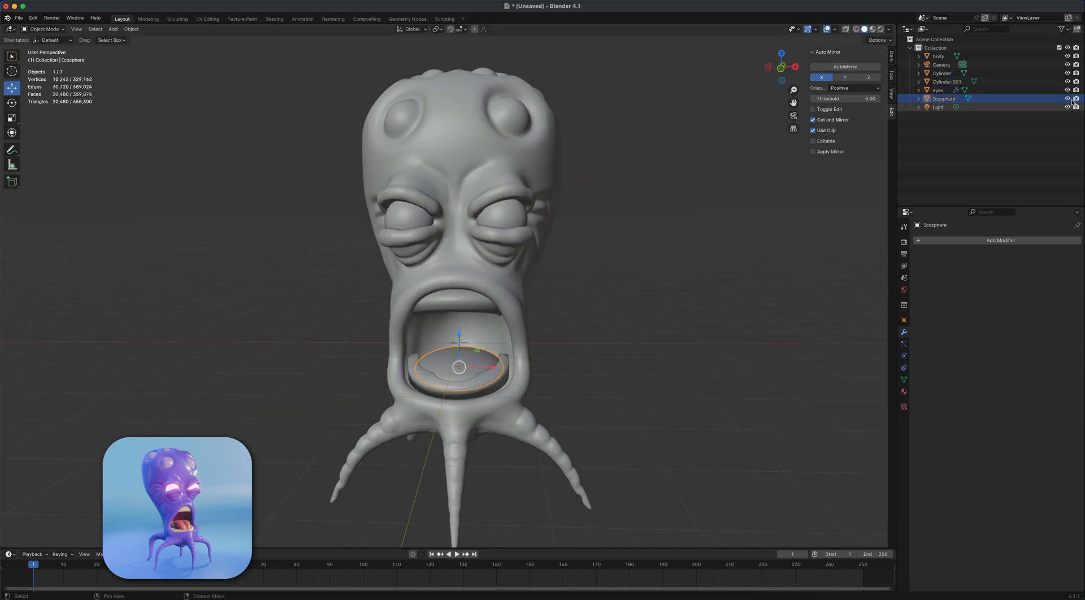
left_click(1067, 99)
middle_click_drag(654, 399, 632, 395)
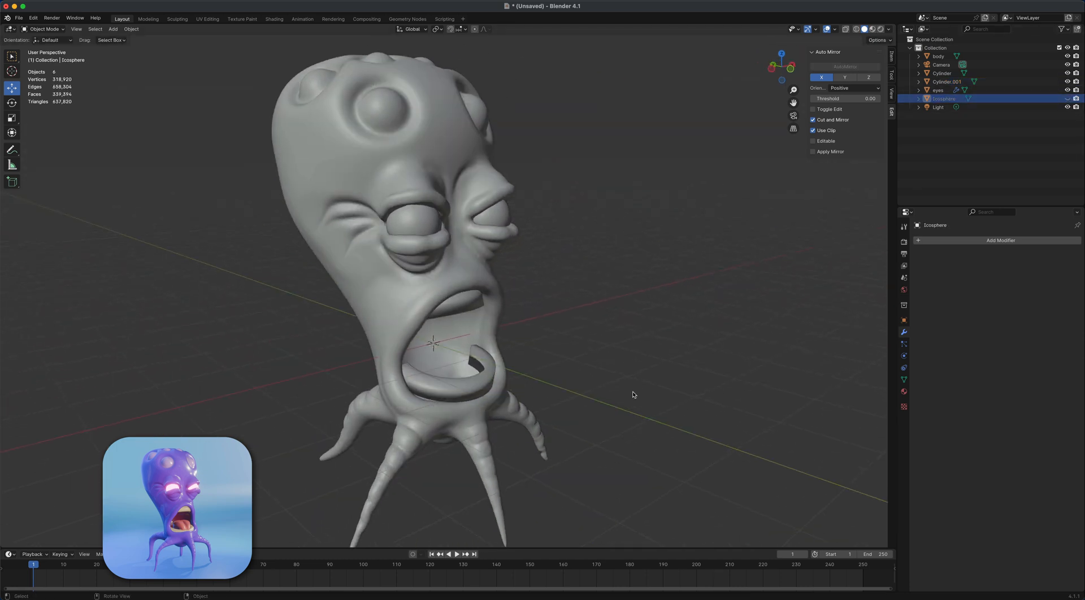
Select the lower teeth and adjust their position inside the lower lip.
left_click(484, 386)
middle_click_drag(484, 386, 600, 430)
scroll(600, 429, "up", 1)
mouse_move(422, 386)
left_mouse_down()
mouse_move(433, 365)
mouse_move(438, 380)
left_mouse_up()
left_click(669, 401)
middle_click_drag(660, 427, 623, 421)
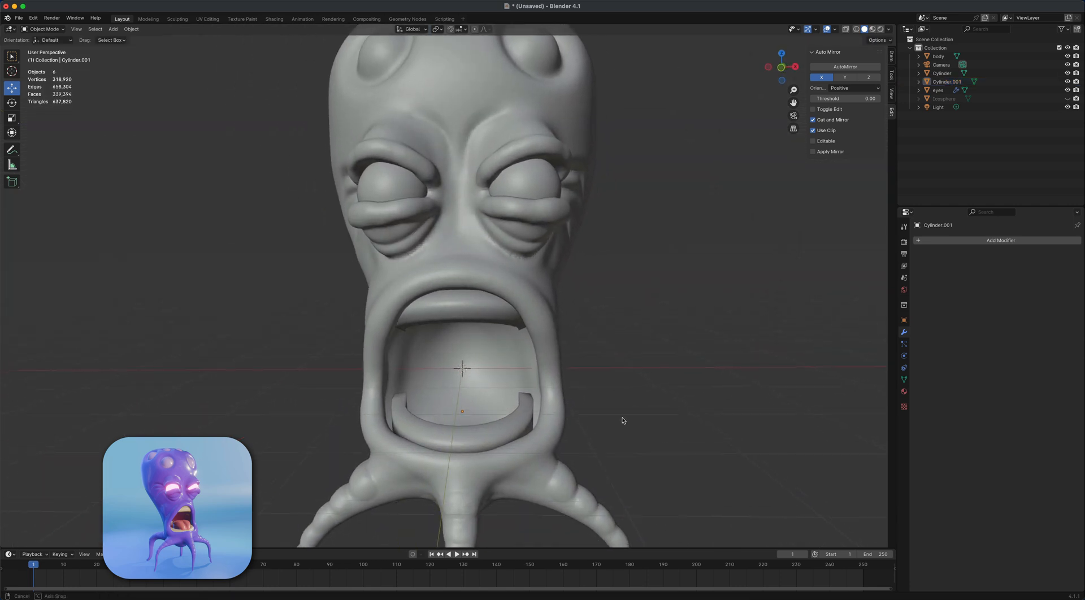
Scale the lower teeth slightly wider along the X axis and deselect them.
left_click(532, 416)
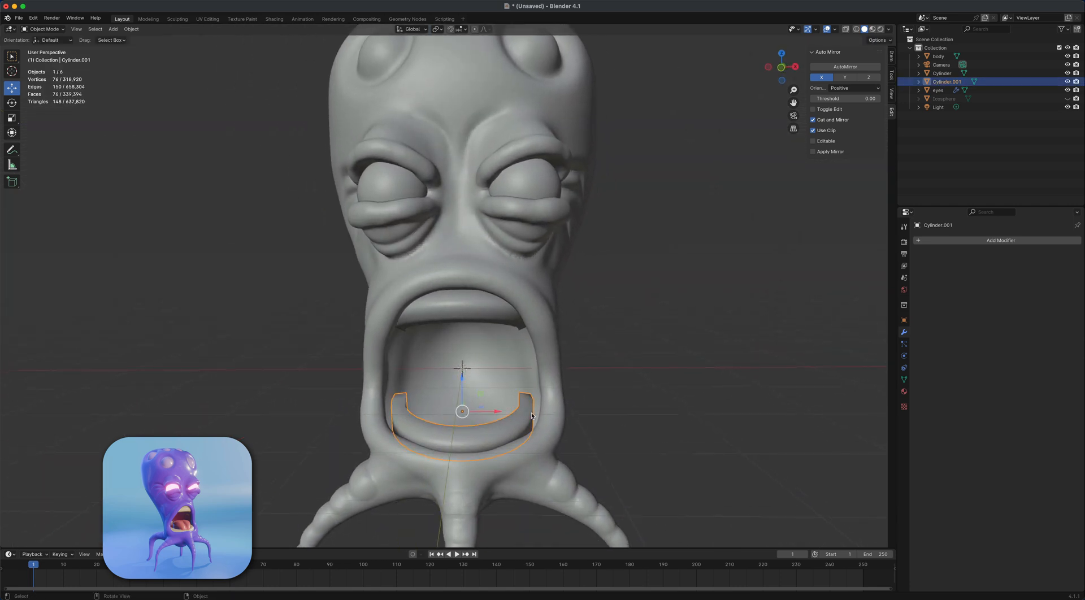
left_click(12, 119)
left_click_drag(496, 412, 500, 412)
left_click(647, 440)
scroll(646, 442, "down", 2)
middle_click_drag(647, 444, 608, 429)
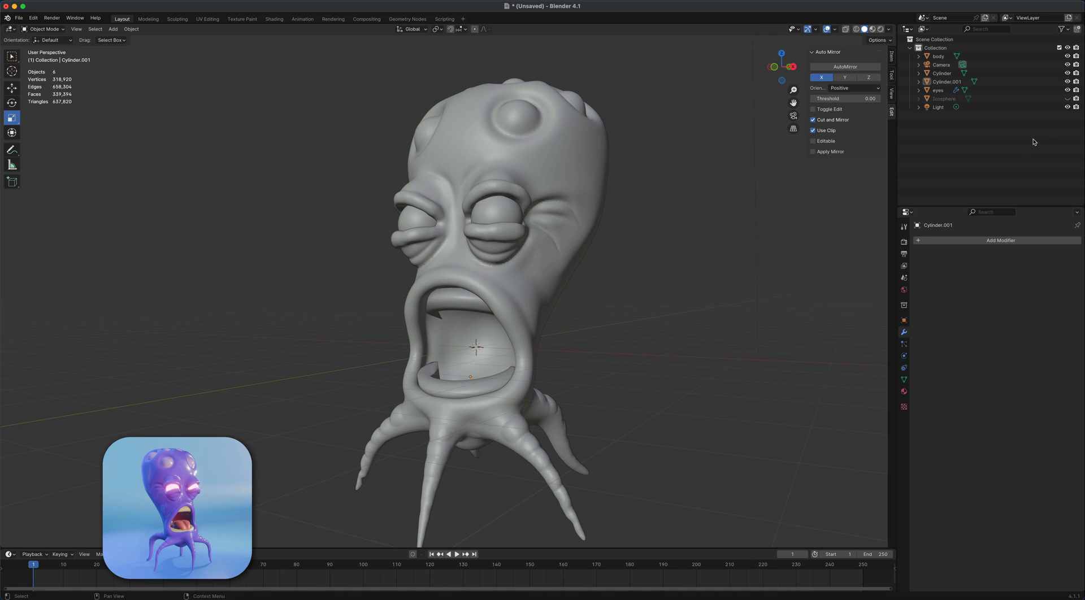
Unhide the Icosphere tongue in the mouth.
left_click(1068, 98)
scroll(685, 314, "down", 1)
middle_click_drag(685, 314, 600, 340)
scroll(680, 338, "up", 2)
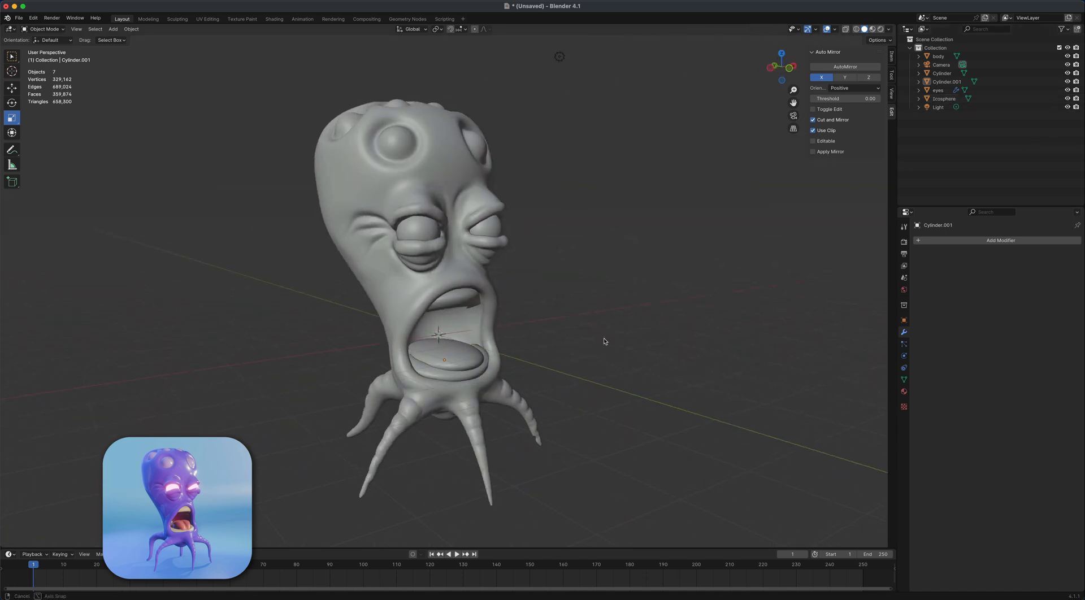
scroll(600, 341, "up", 2)
Select the tongue in the Sculpting workspace and swell its surface using the Inflate brush with a 162 px radius.
left_click(449, 355)
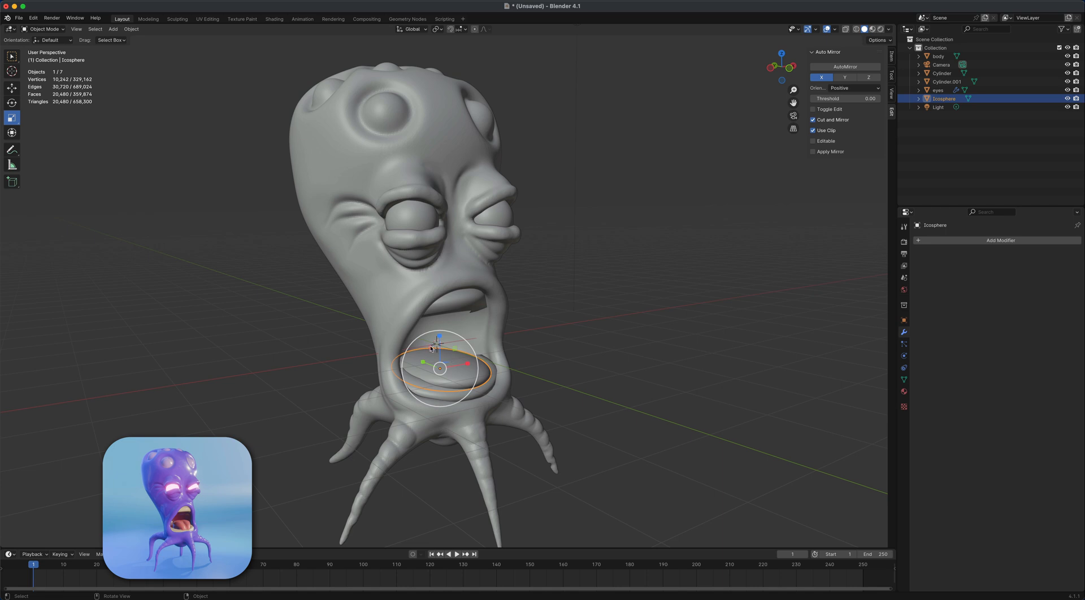
left_click(179, 21)
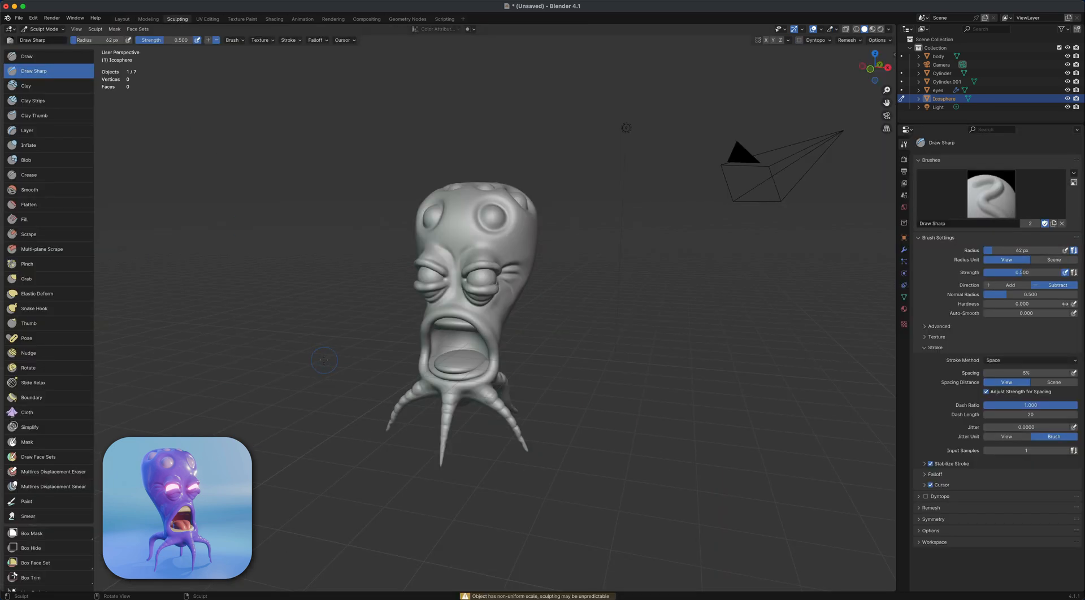
scroll(316, 356, "up", 2)
mouse_move(317, 356)
middle_mouse_down()
mouse_move(325, 362)
mouse_move(307, 368)
middle_mouse_up()
scroll(307, 368, "up", 2)
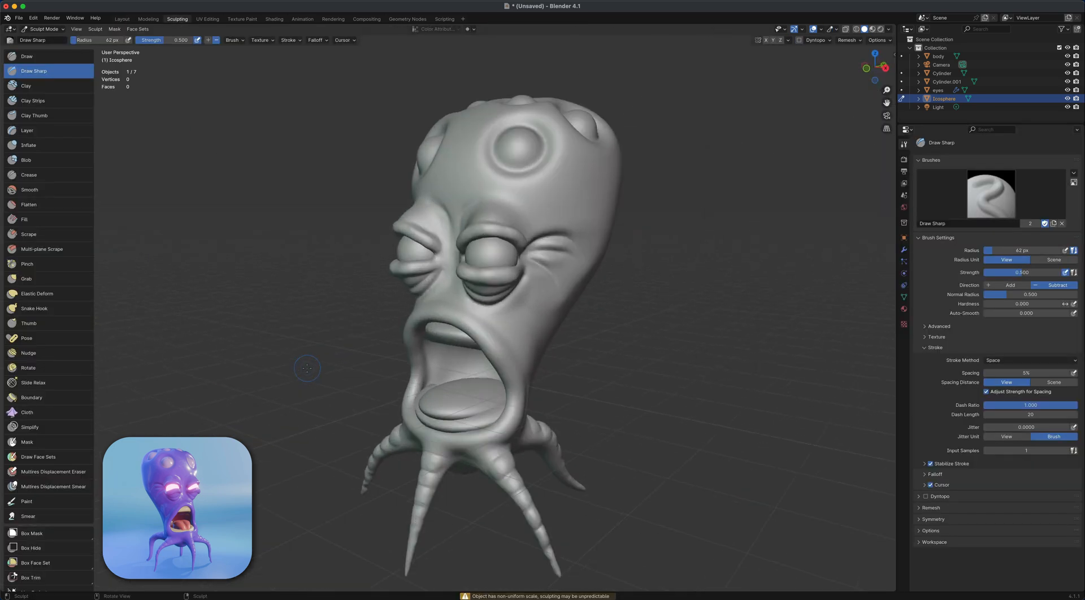
left_click(74, 148)
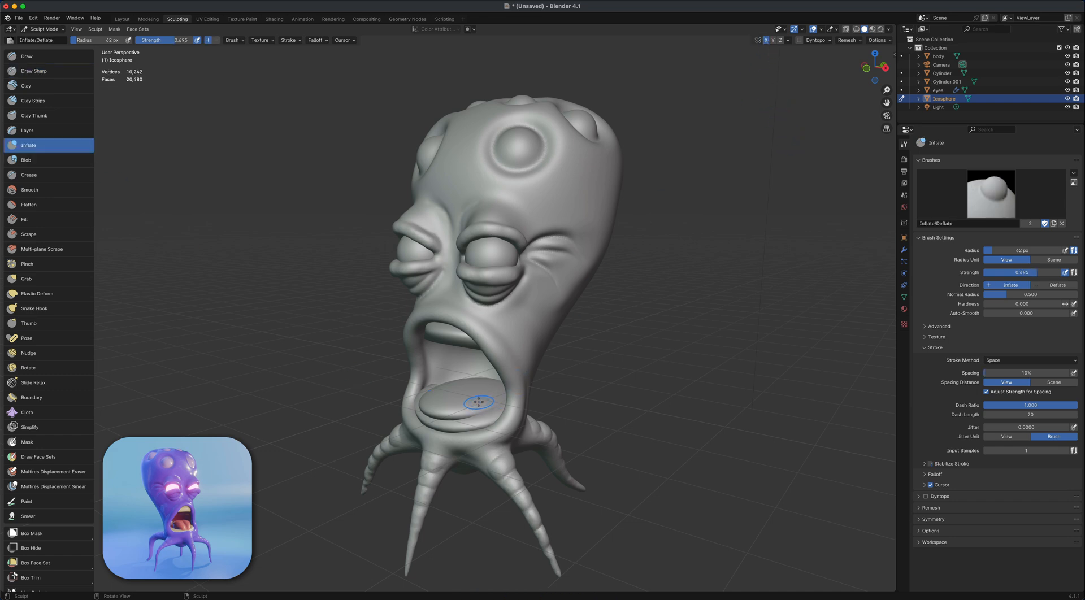
key("f")
left_click(442, 400)
left_click_drag(480, 399, 475, 399)
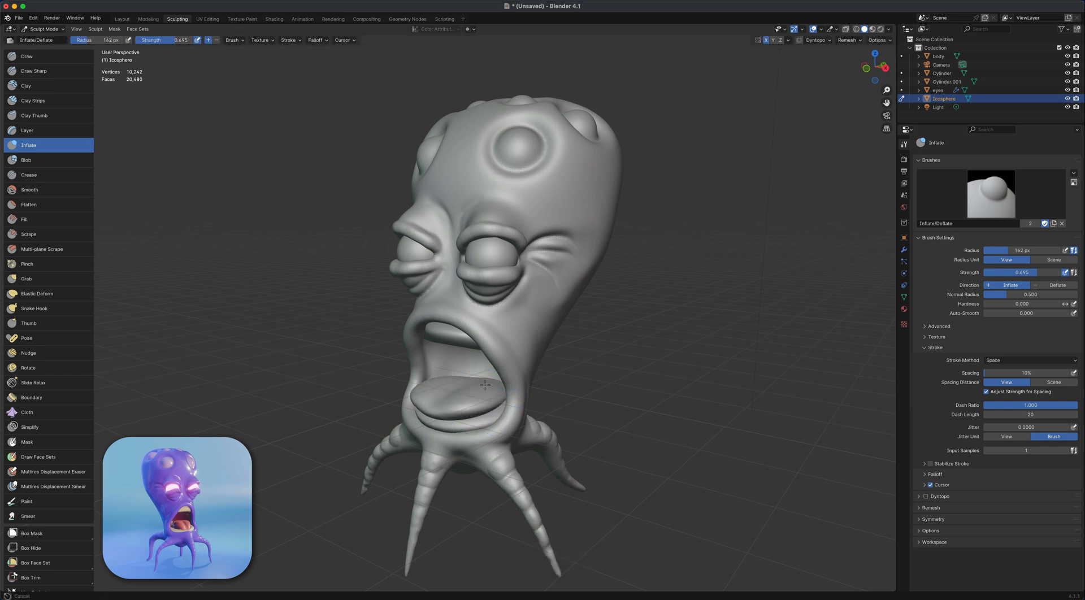
Pull the front of the tongue into shape with the Grab brush.
middle_click_drag(484, 386, 433, 385)
key("g")
left_click_drag(496, 428, 487, 436)
middle_click_drag(487, 430, 452, 390)
Isolate the tongue, inflate it with a 240 px brush, voxel-remesh it, leave local view and choose the Smooth brush.
key("slash")
key("f")
mouse_move(447, 333)
middle_mouse_down()
mouse_move(480, 314)
mouse_move(511, 339)
mouse_move(480, 317)
mouse_move(492, 388)
mouse_move(543, 348)
middle_mouse_up()
key("i")
key("shift+r")
left_click(492, 387)
key("ctrl+r")
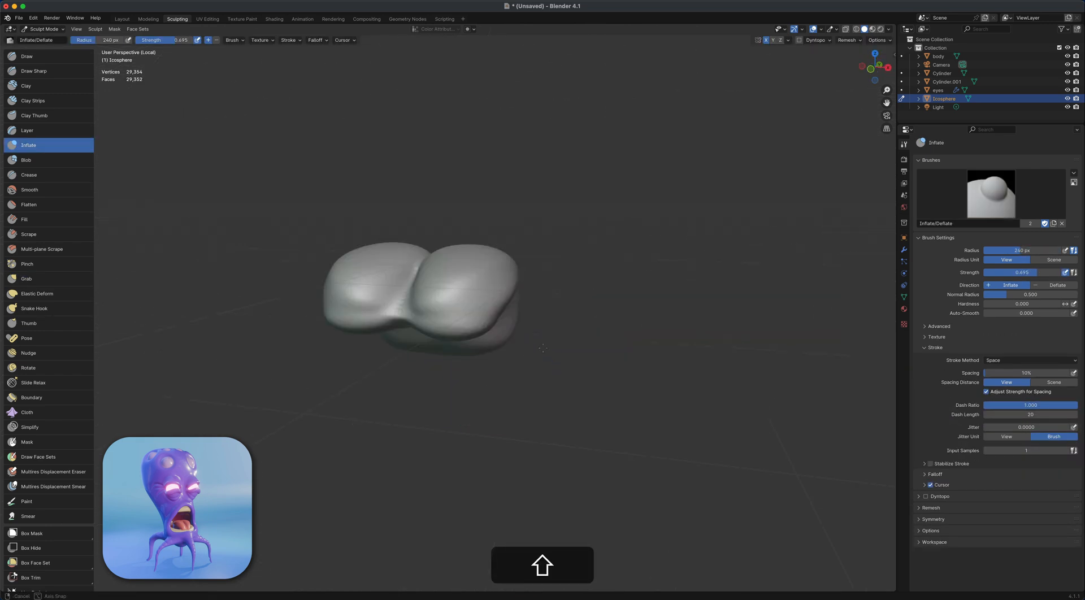
key("slash")
key("shift+s")
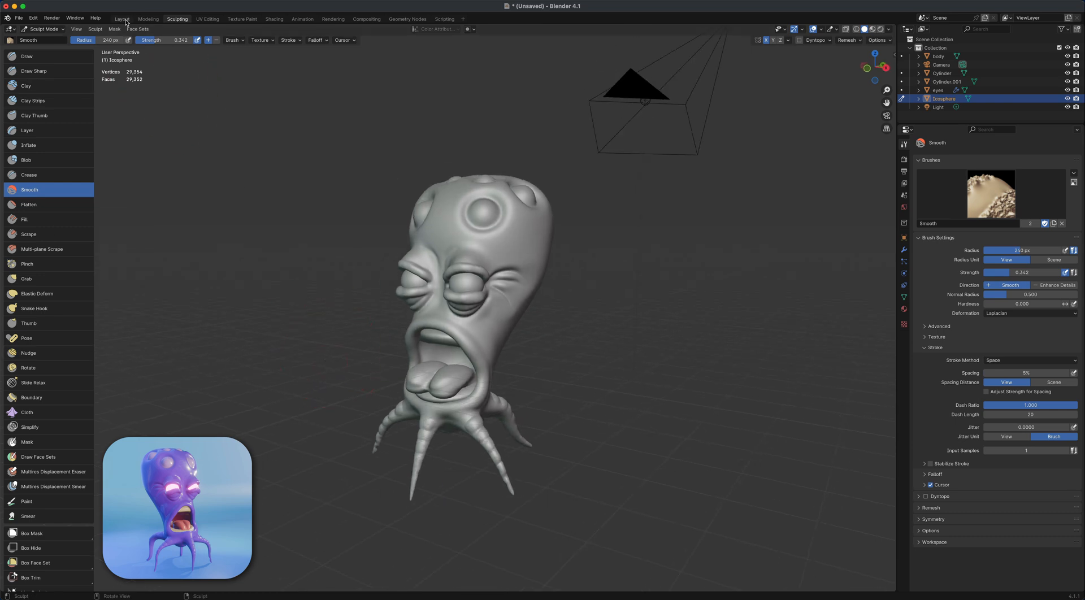
Scale the tongue down in the Layout workspace and rotate it to fit within the lower teeth.
left_click(126, 21)
key("s")
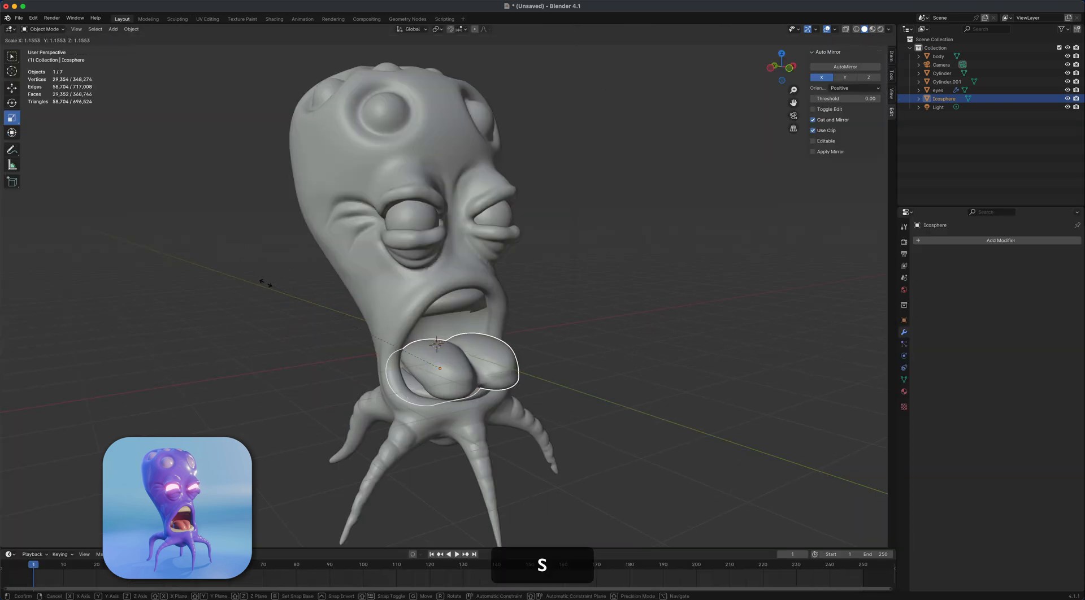
left_click(343, 291)
left_click(12, 105)
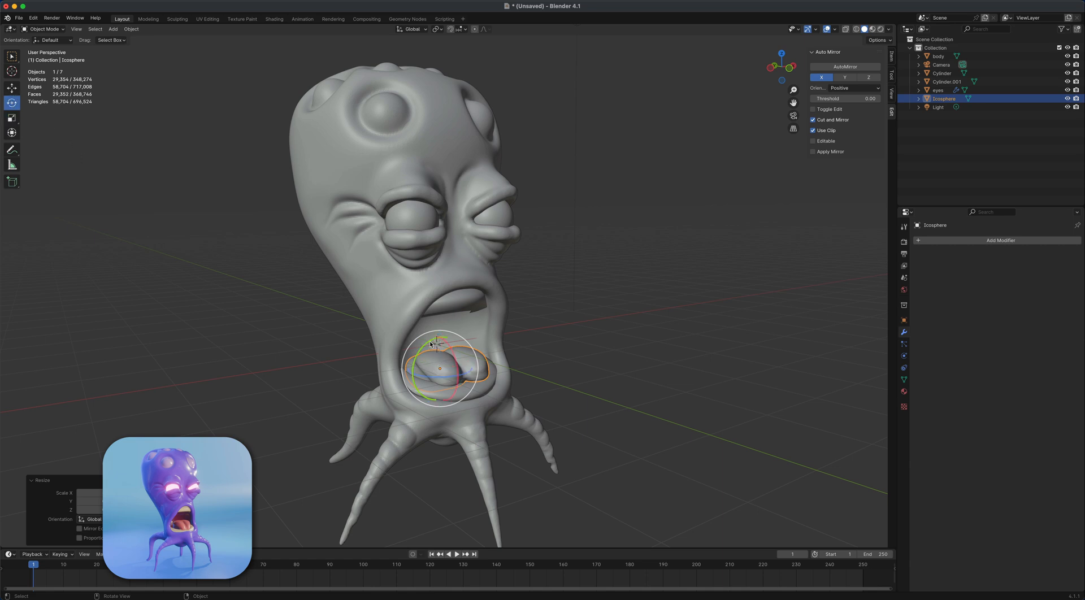
left_click_drag(450, 349, 448, 335)
middle_click_drag(448, 335, 279, 307)
Reshape the tongue in the Sculpting workspace with the 240 px Grab brush and return to the Layout workspace.
left_click(177, 19)
key("g")
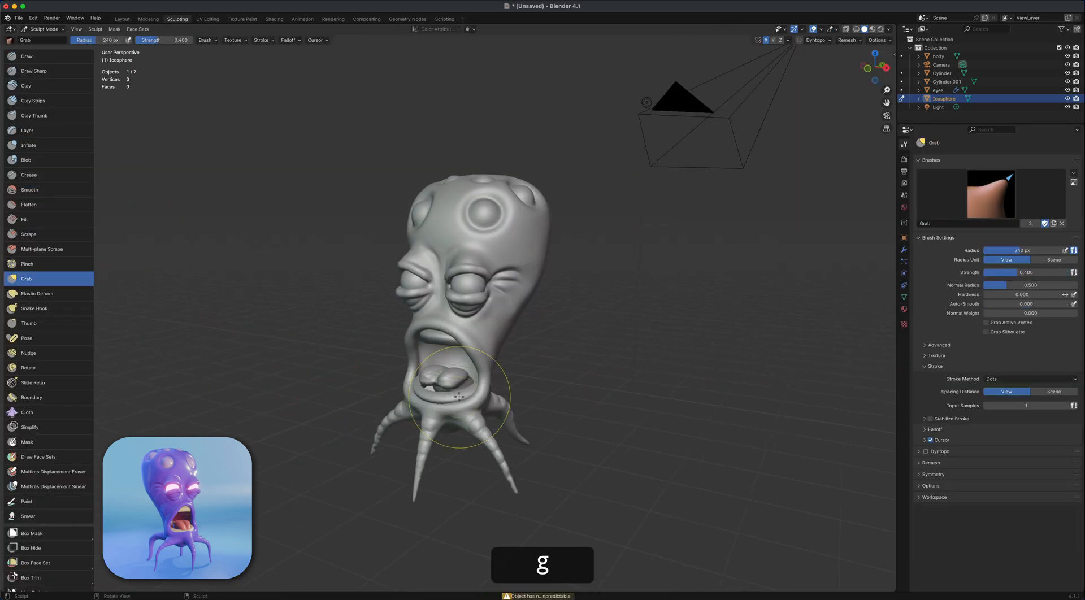
mouse_move(450, 441)
middle_mouse_down("ctrl")
mouse_move(451, 487)
mouse_move(550, 481)
mouse_move(495, 467)
mouse_move(452, 481)
middle_mouse_up("ctrl")
mouse_move(455, 430)
middle_mouse_down("super")
mouse_move(465, 496)
mouse_move(458, 415)
middle_mouse_up("super")
mouse_move(388, 436)
middle_mouse_down()
mouse_move(407, 435)
mouse_move(336, 412)
mouse_move(525, 408)
mouse_move(388, 427)
mouse_move(483, 421)
mouse_move(502, 431)
mouse_move(463, 431)
mouse_move(472, 433)
mouse_move(431, 448)
middle_mouse_up()
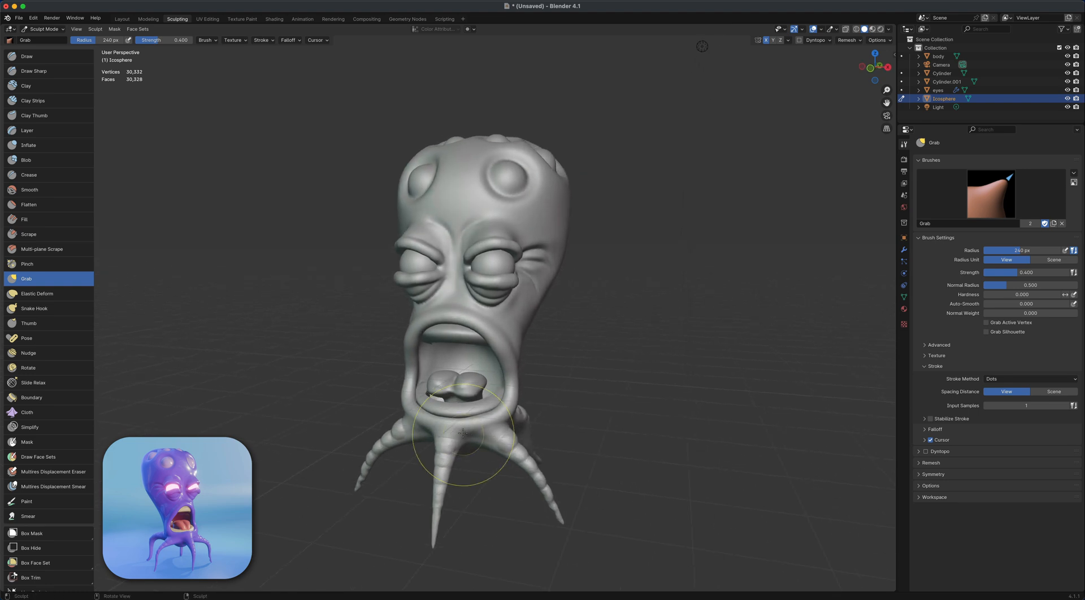
left_click(122, 20)
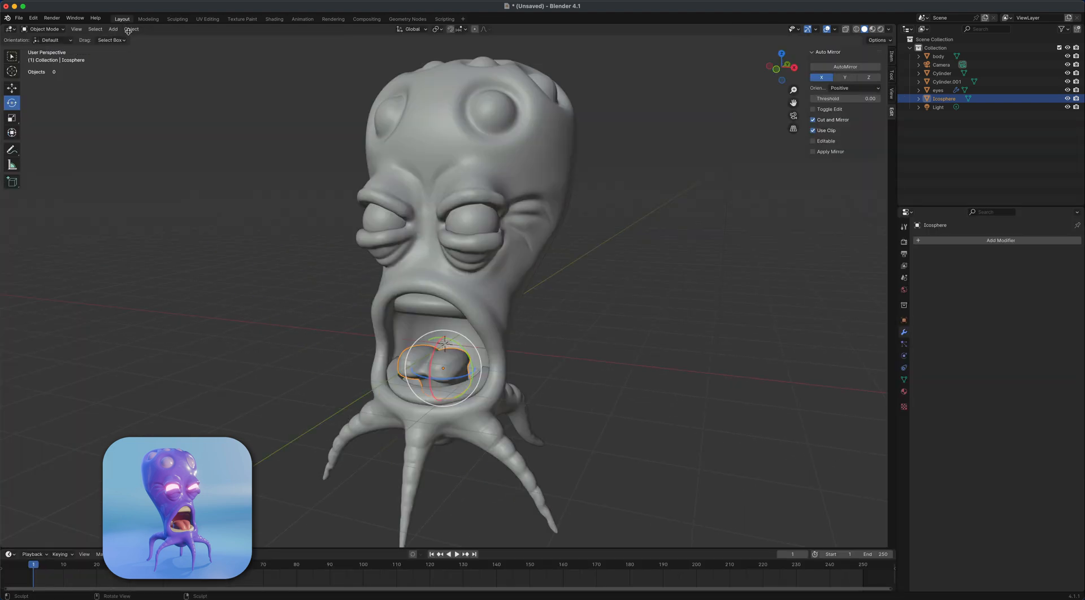
Switch the viewport to Material Preview shading and deselect all objects.
scroll(242, 305, "down", 2)
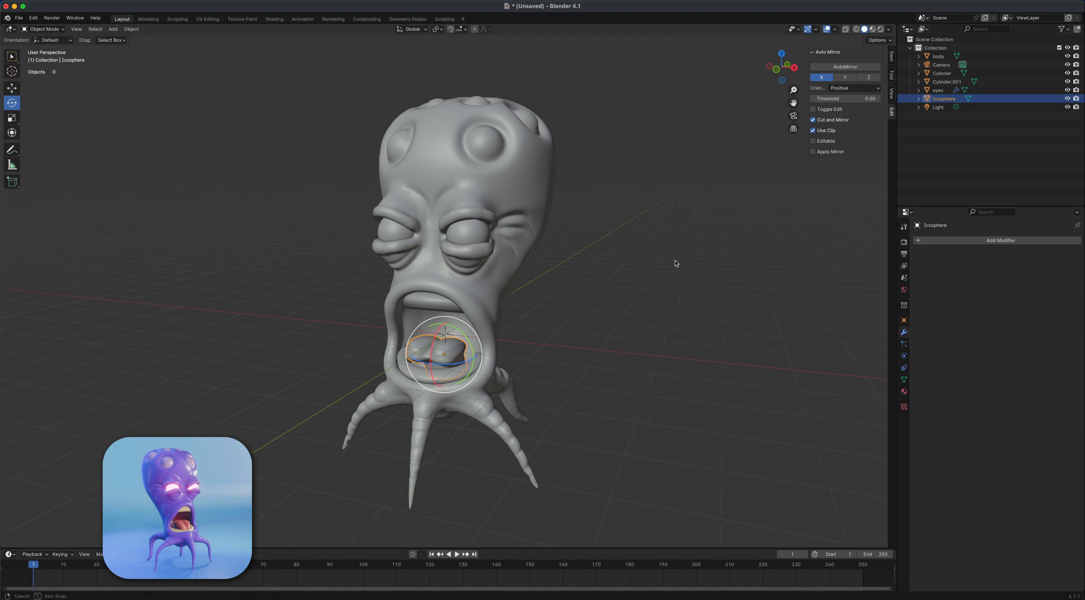
middle_click_drag(674, 262, 564, 328)
left_click(872, 29)
left_click(581, 308)
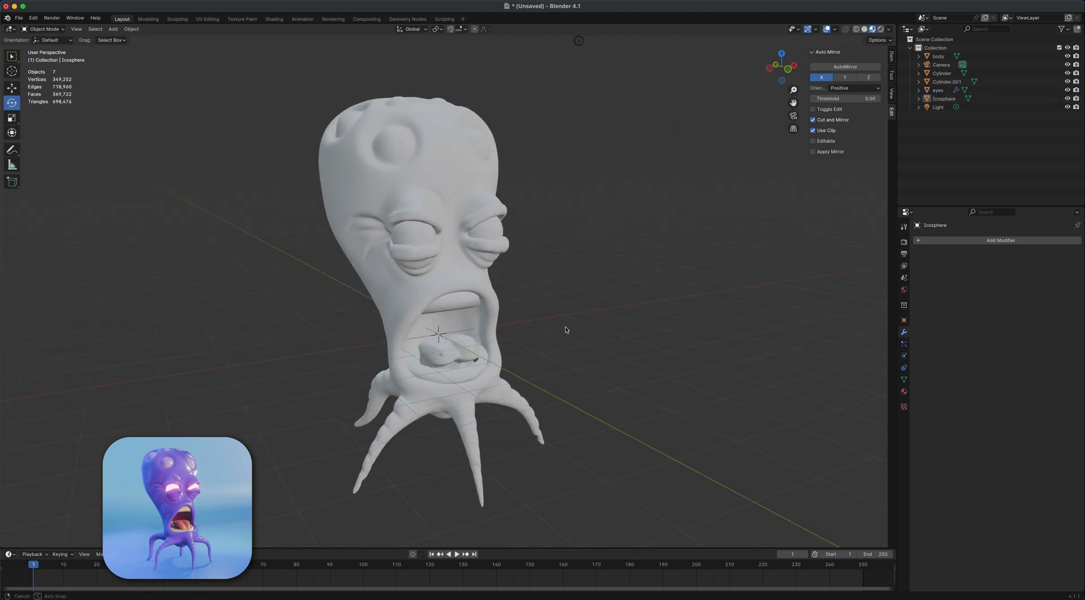
Give the eyes a new material with a bright red base color and a roughness of 0.178.
left_click(490, 235)
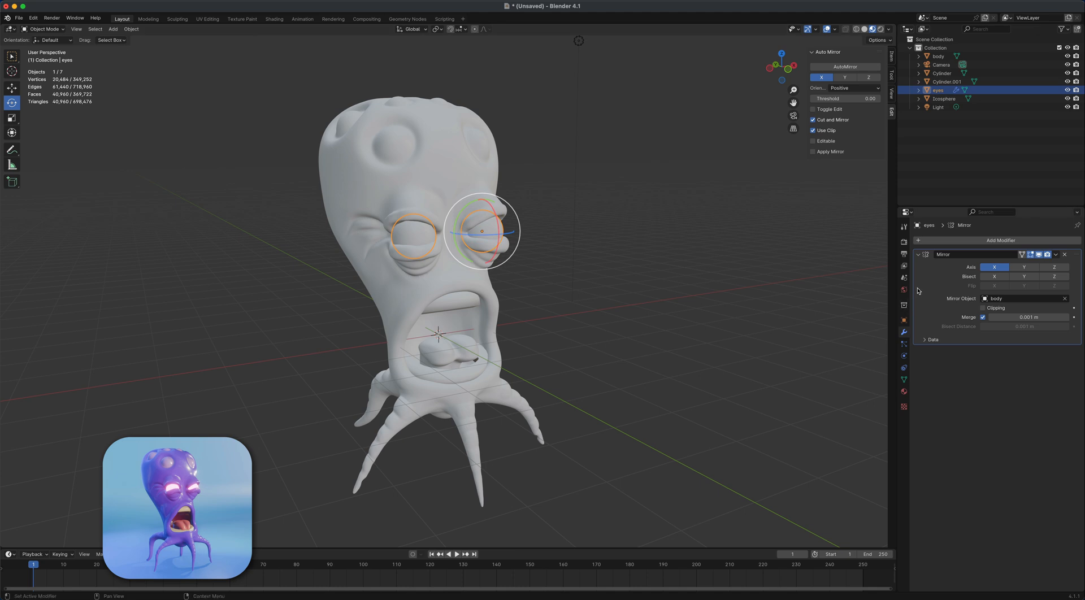
left_click(904, 391)
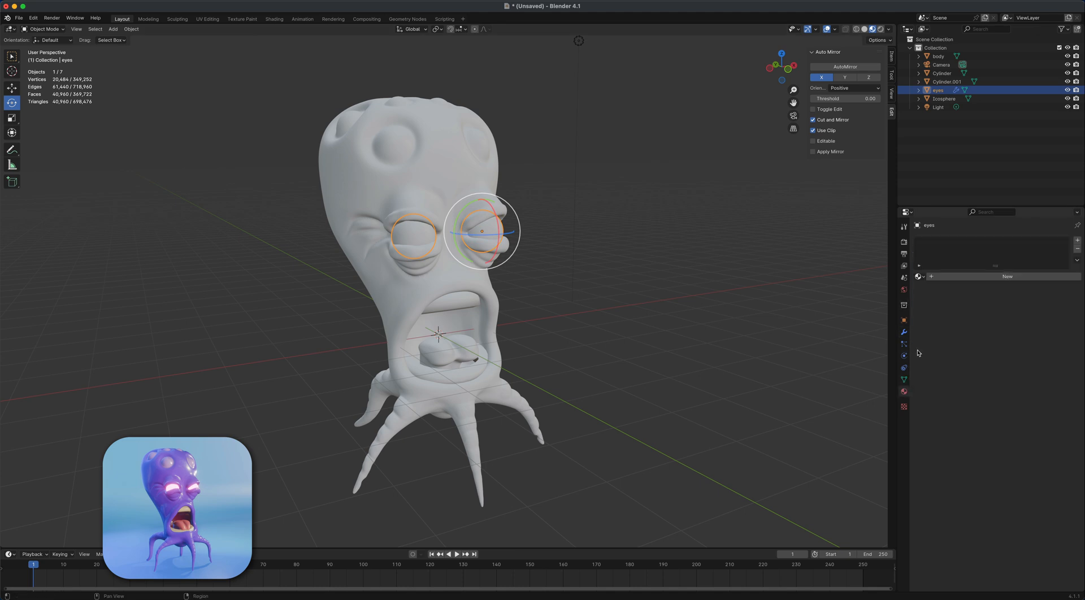
left_click(975, 277)
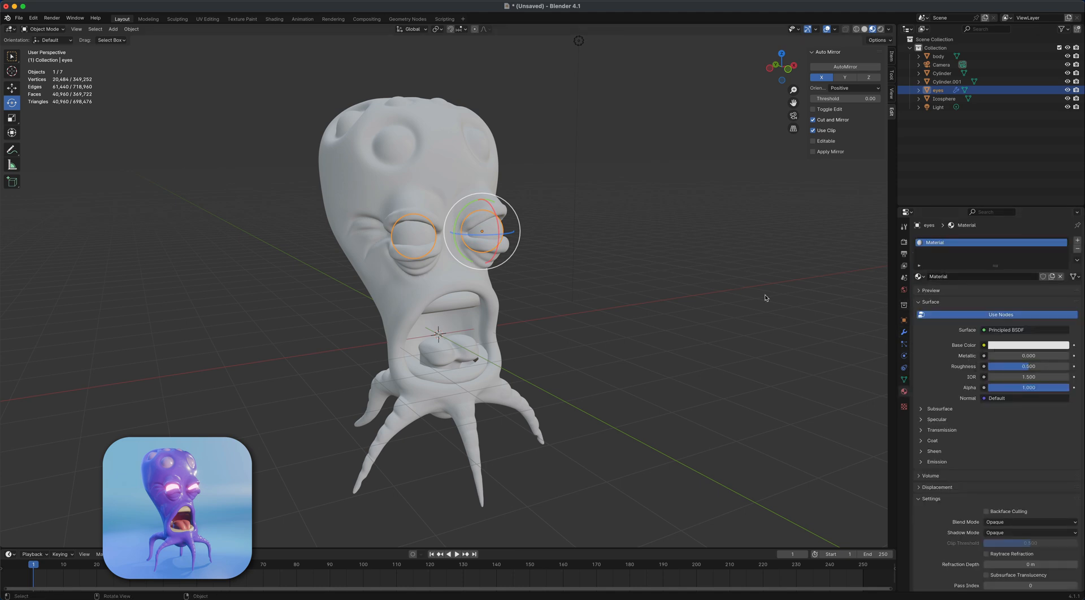
left_click(1005, 347)
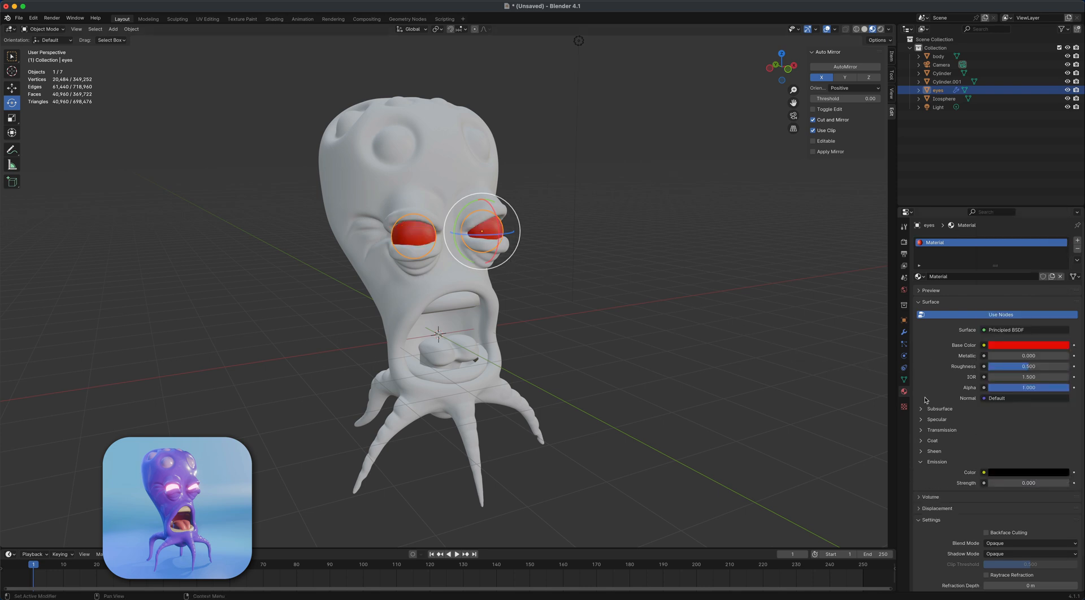
left_click_drag(1017, 366, 995, 366)
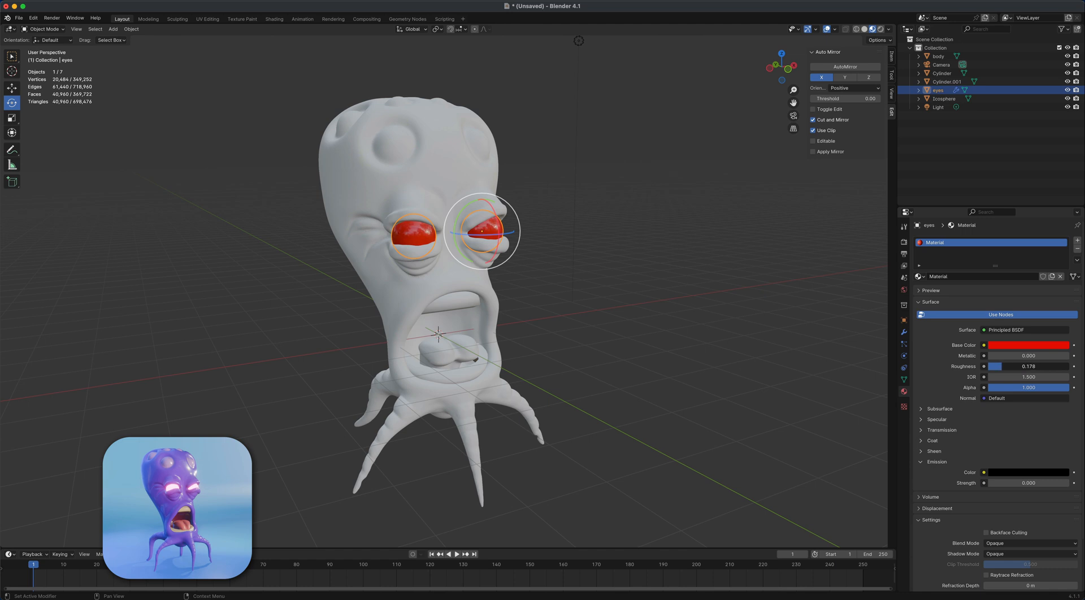
Give the tongue a new material with a pinkish-red base color and lower its roughness.
middle_click_drag(635, 342, 561, 346)
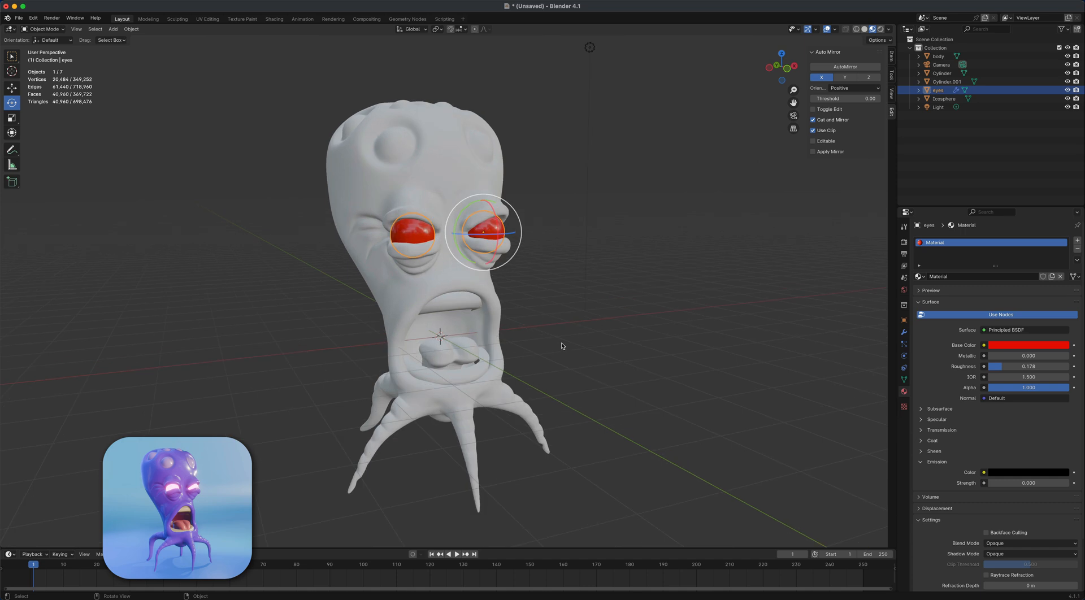
left_click(461, 348)
left_click(972, 279)
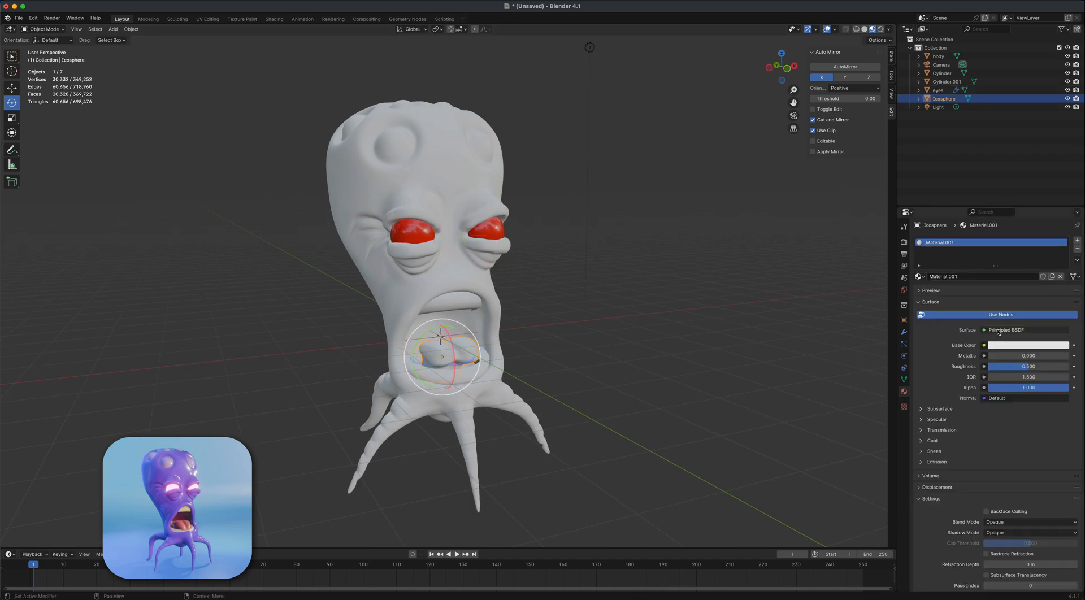
left_click(1000, 346)
left_click_drag(1034, 277, 1018, 269)
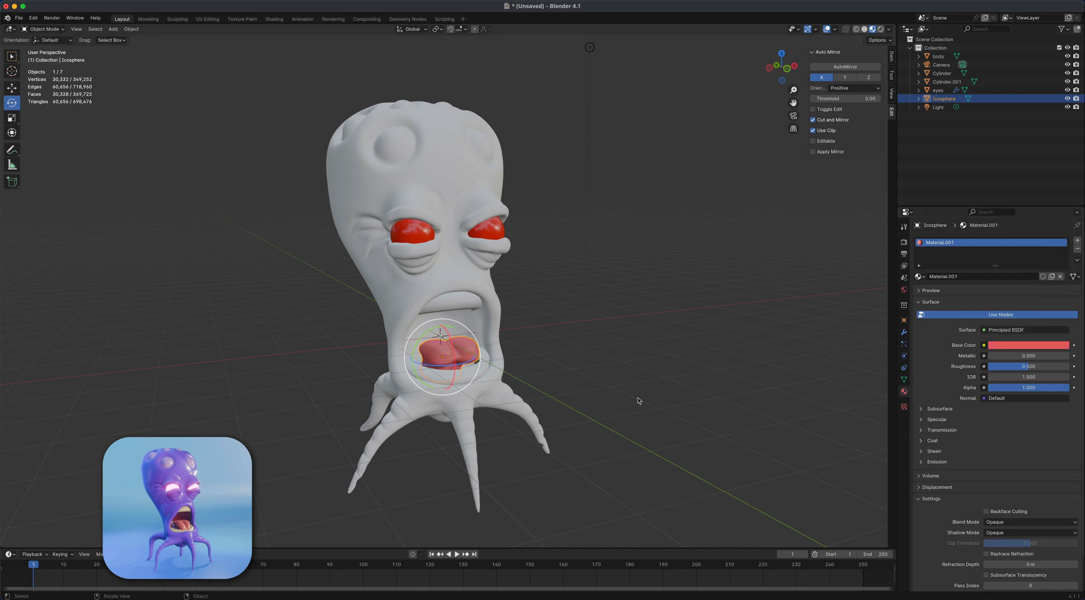
middle_click_drag(639, 400, 654, 399)
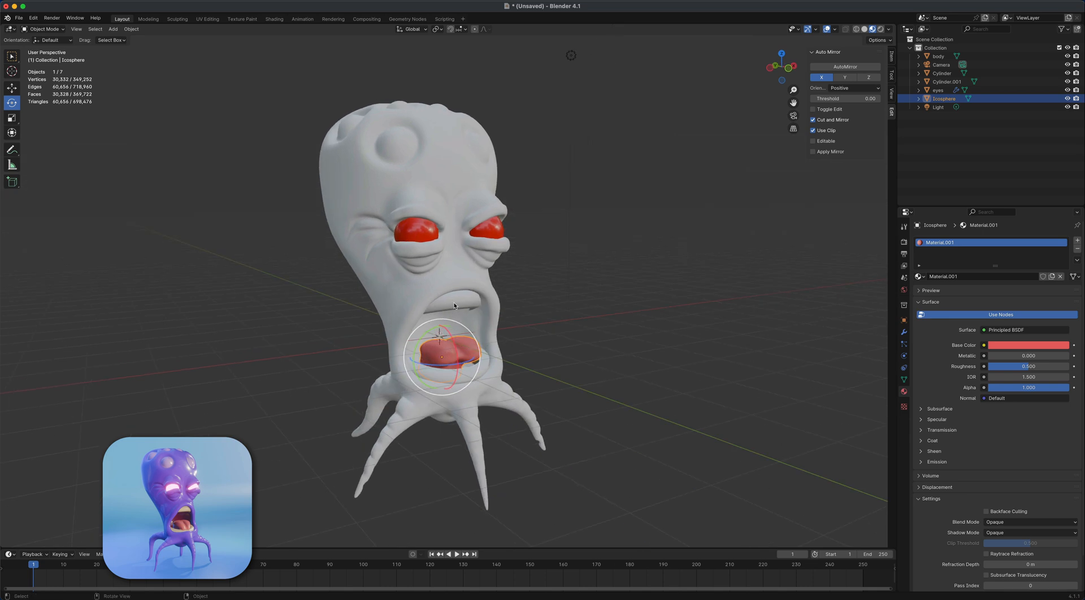
left_click_drag(1028, 366, 1009, 366)
Give the upper teeth a new material with a pale yellow base color and a roughness of 0.349.
left_click(468, 307)
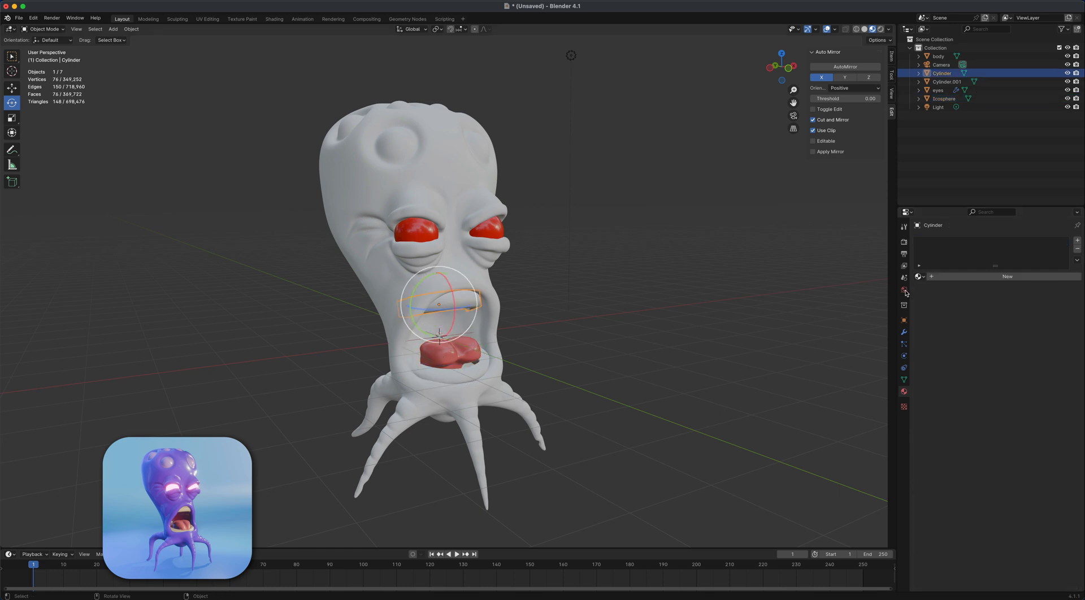
left_click(976, 277)
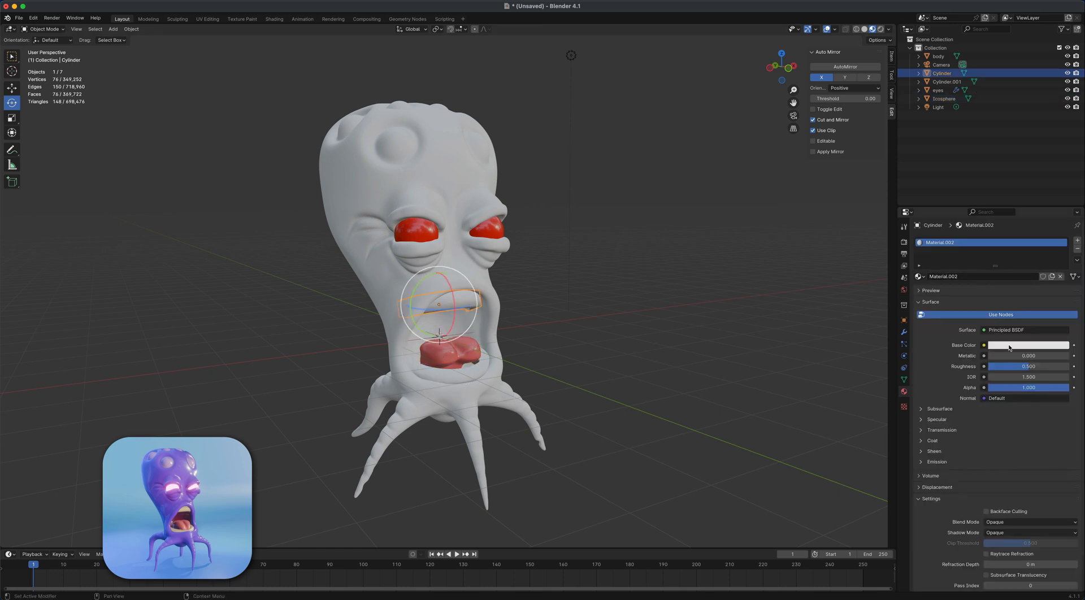
left_click(1009, 346)
left_click_drag(1015, 253, 1008, 260)
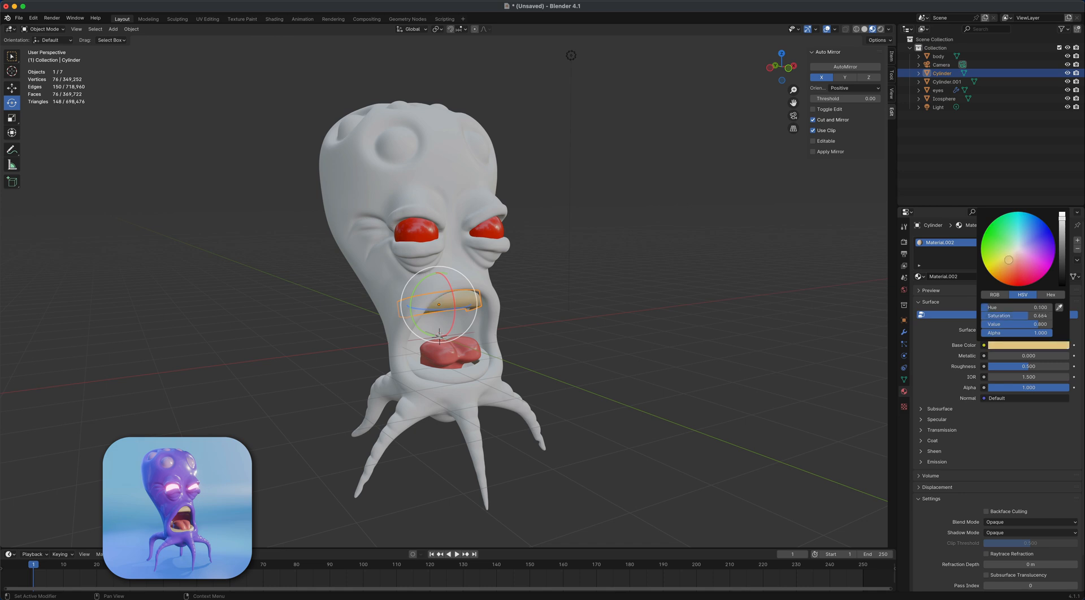
left_click_drag(1029, 366, 1022, 366)
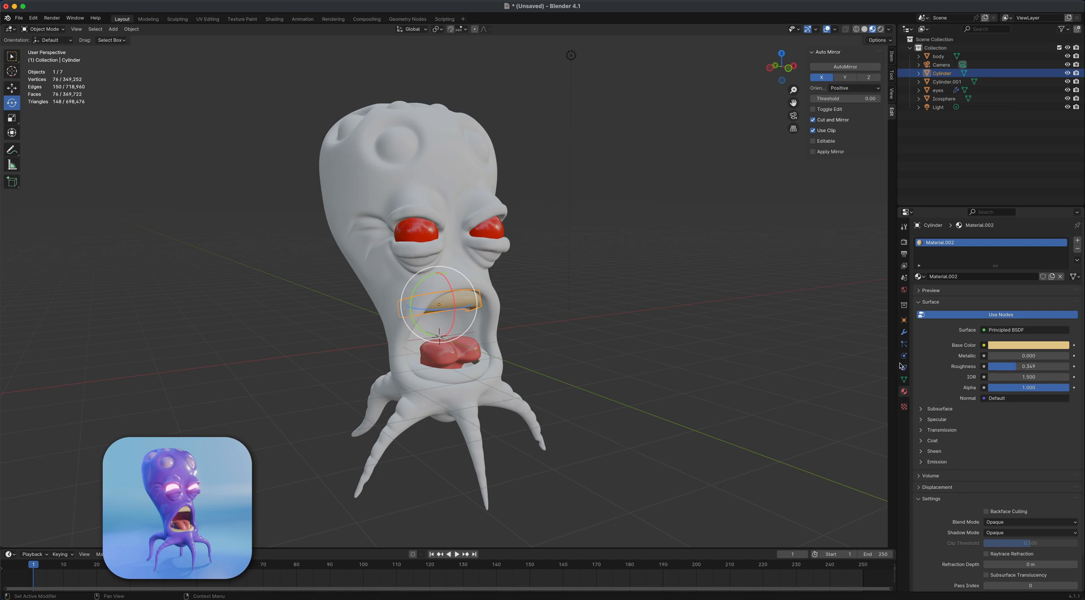
Assign the upper teeth's existing Material.002 to the lower teeth and deselect them.
left_click(471, 378)
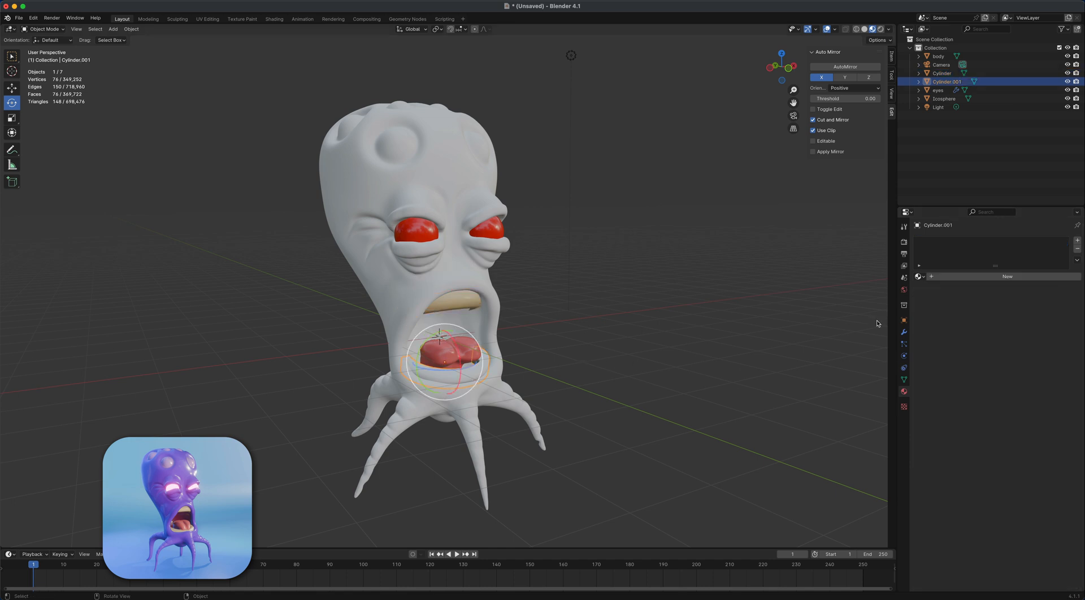
left_click(919, 277)
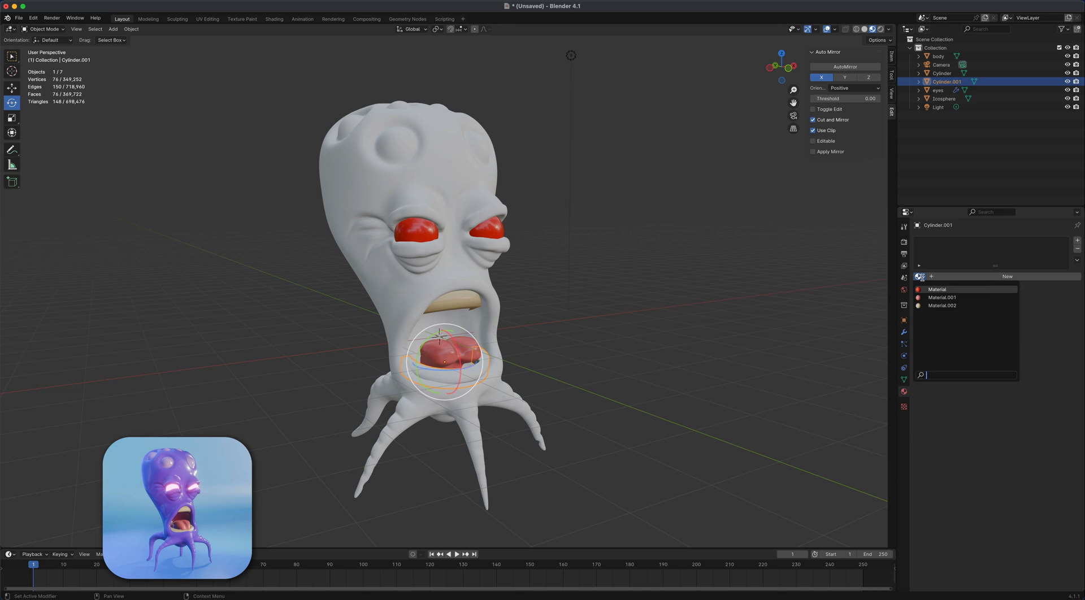
left_click(939, 306)
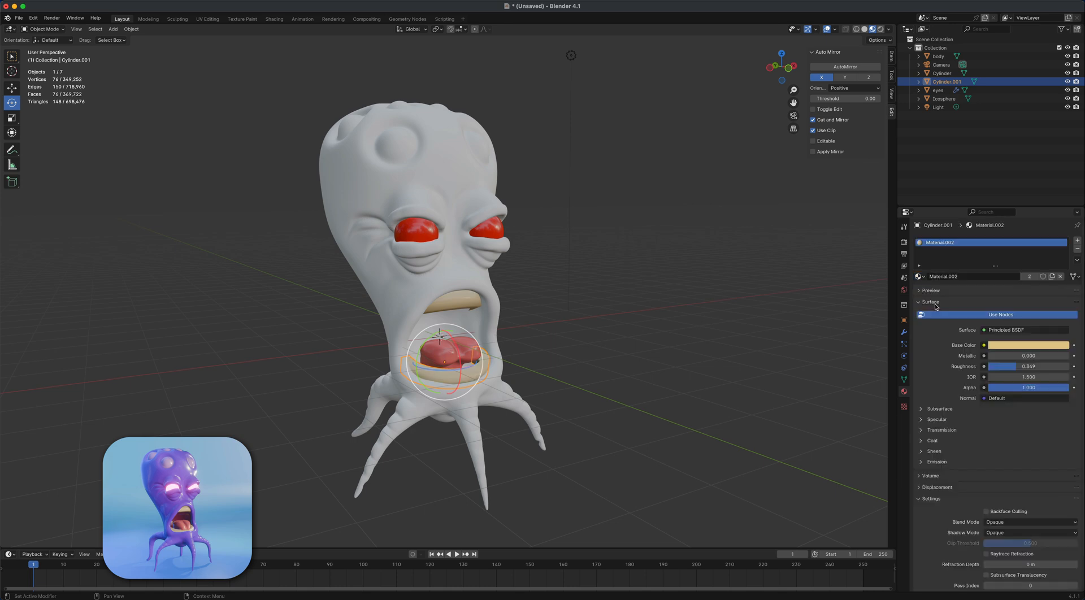
left_click(580, 348)
Select the creature's body and switch it to Vertex Paint mode.
middle_click_drag(581, 349, 595, 408)
left_click(505, 290)
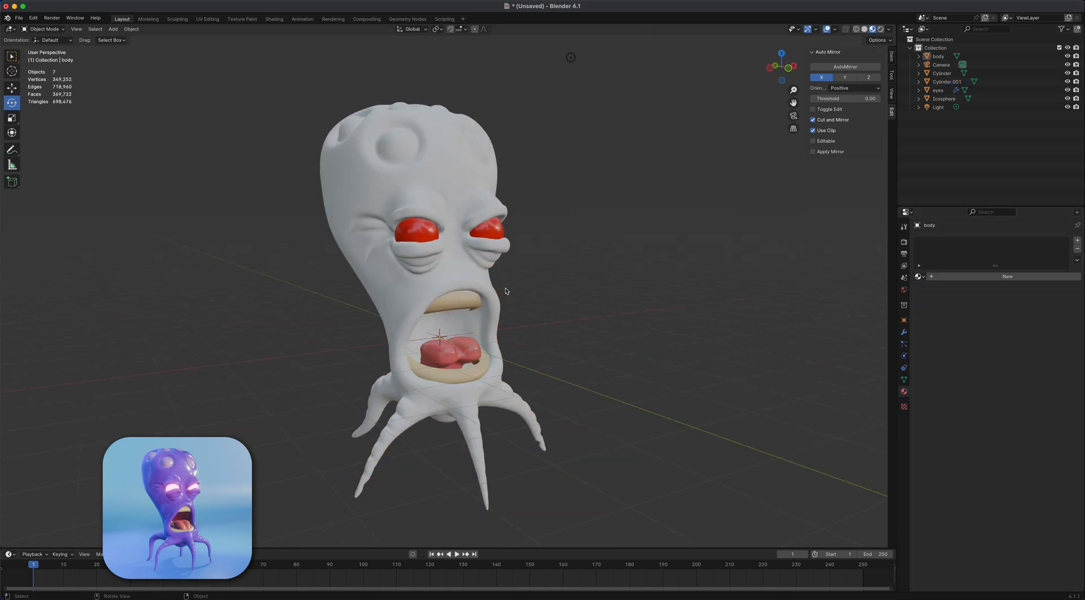
left_click(467, 276)
middle_click_drag(575, 357, 569, 355)
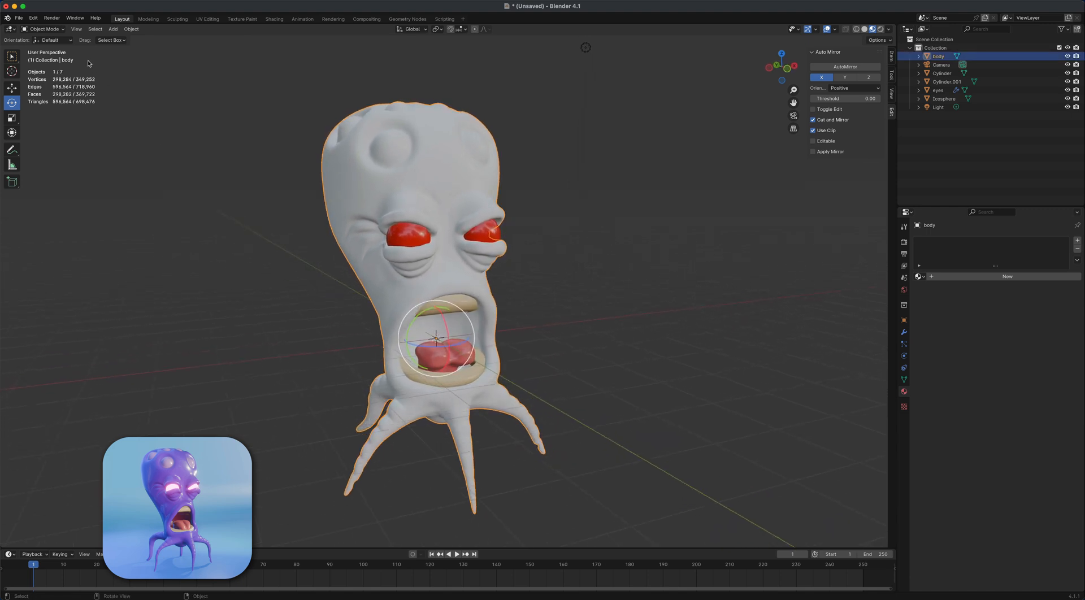
left_click(56, 29)
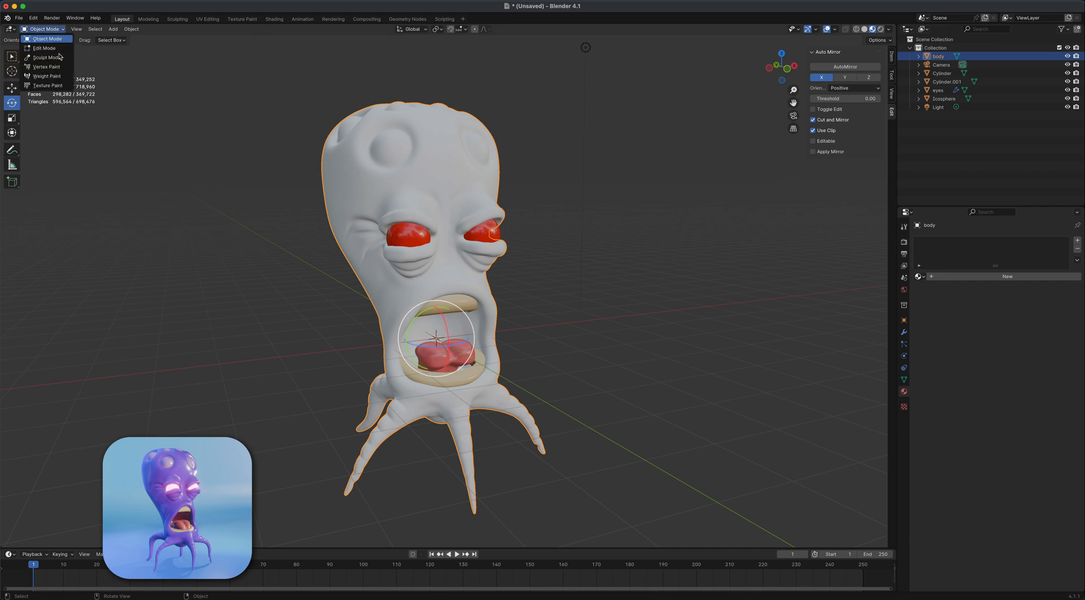
left_click(47, 66)
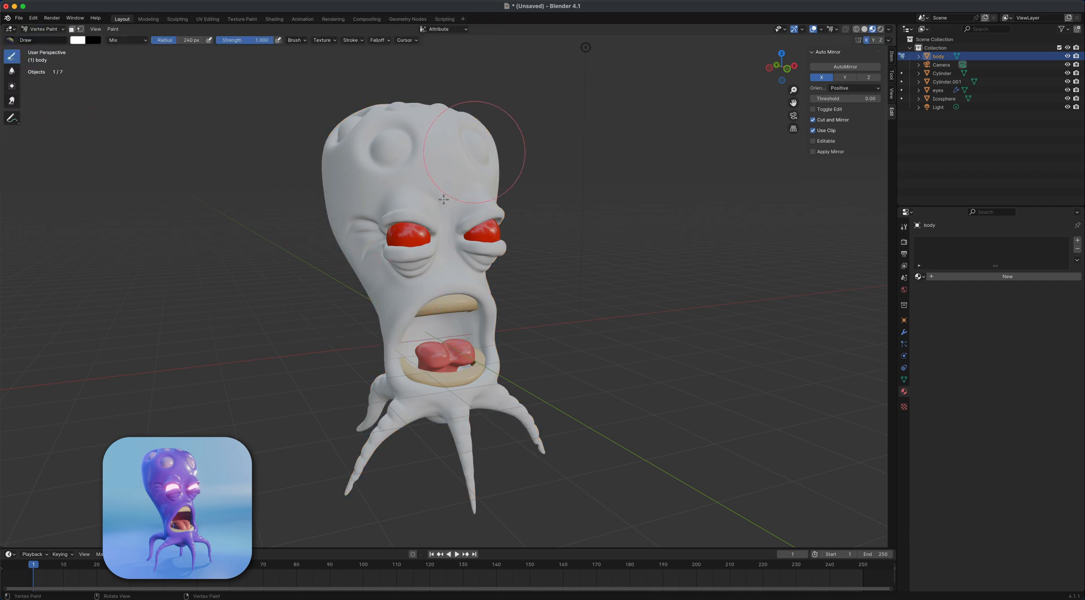
Set the brush color to purple and paint the forehead and brow in Solid shading with the 240 px Draw brush.
mouse_move(537, 294)
middle_mouse_down()
mouse_move(530, 321)
mouse_move(486, 288)
middle_mouse_up()
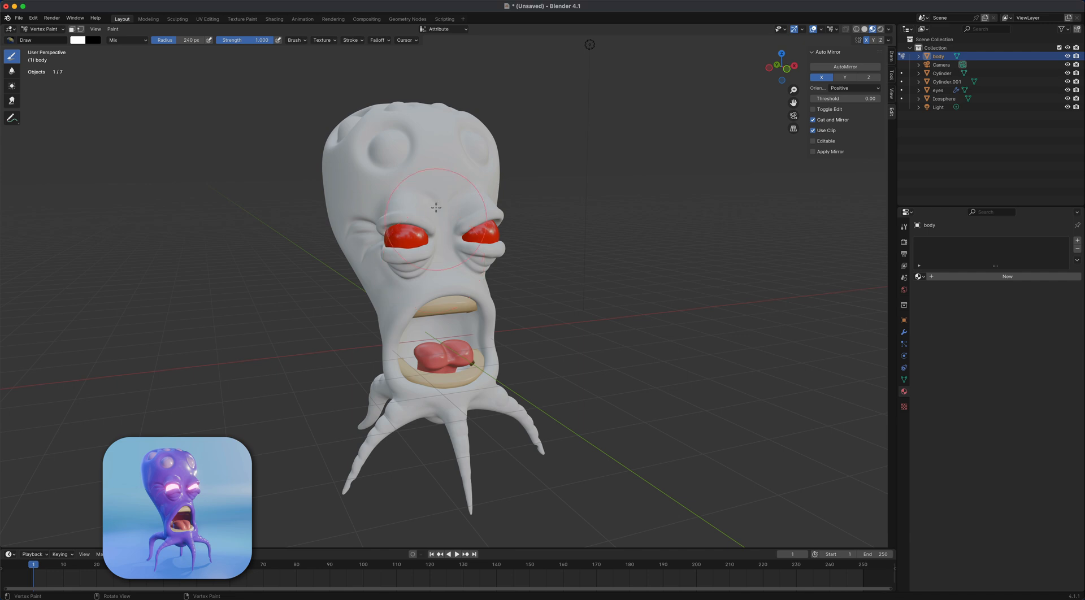
left_click(78, 40)
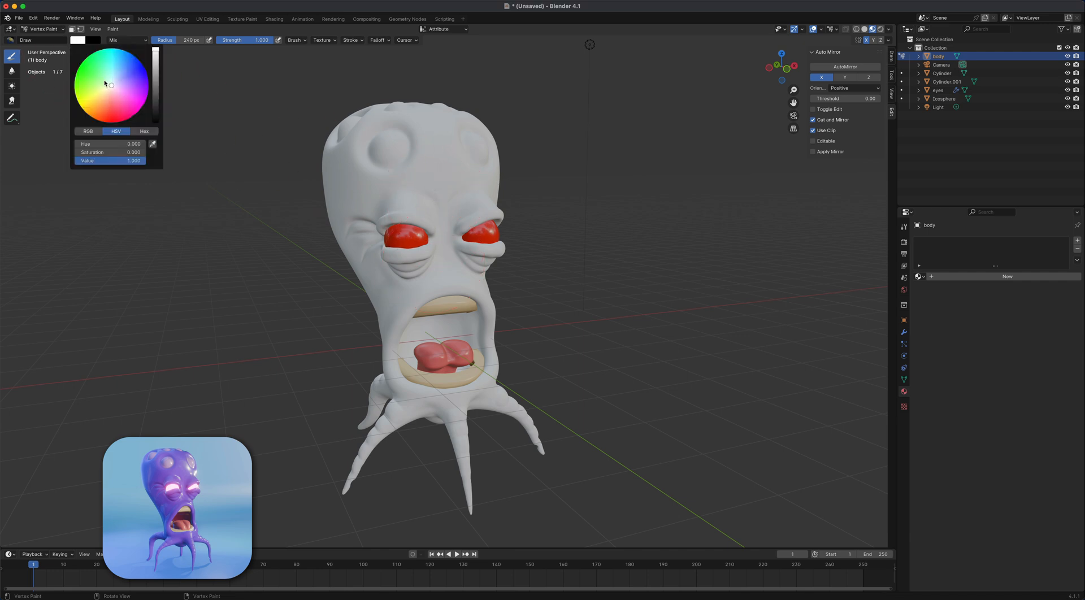
mouse_move(104, 79)
left_mouse_down()
mouse_move(86, 104)
mouse_move(121, 119)
left_mouse_up()
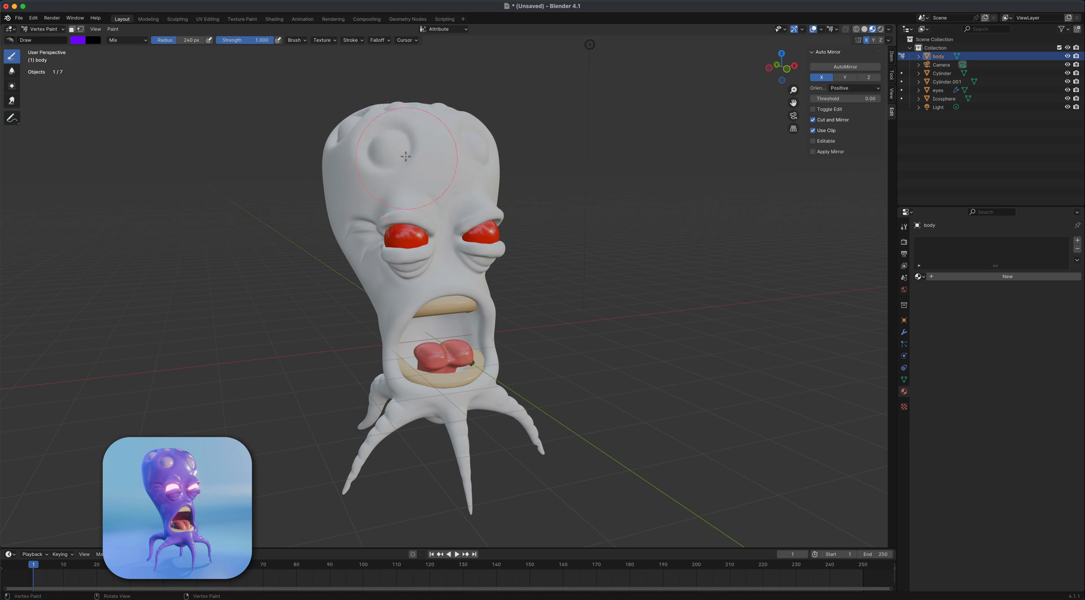
left_click(865, 29)
mouse_move(386, 139)
left_mouse_down()
mouse_move(373, 170)
mouse_move(447, 167)
mouse_move(442, 220)
mouse_move(447, 169)
mouse_move(373, 198)
left_mouse_up()
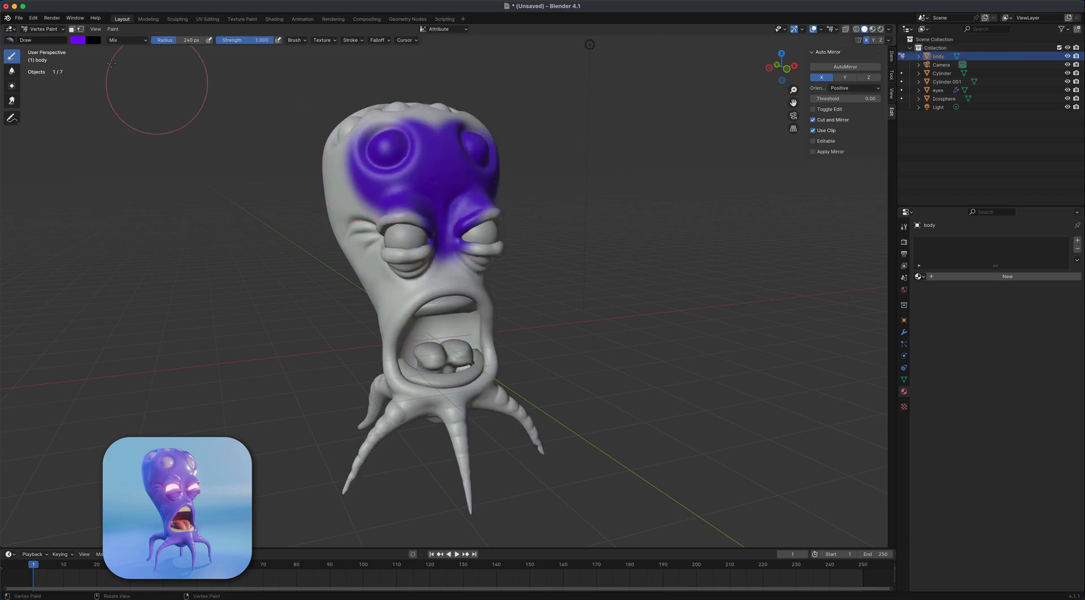
Paint magenta (hue 0.843) across the forehead, and paint red over the forehead and the side of the face.
left_click(78, 40)
left_click_drag(145, 80, 144, 102)
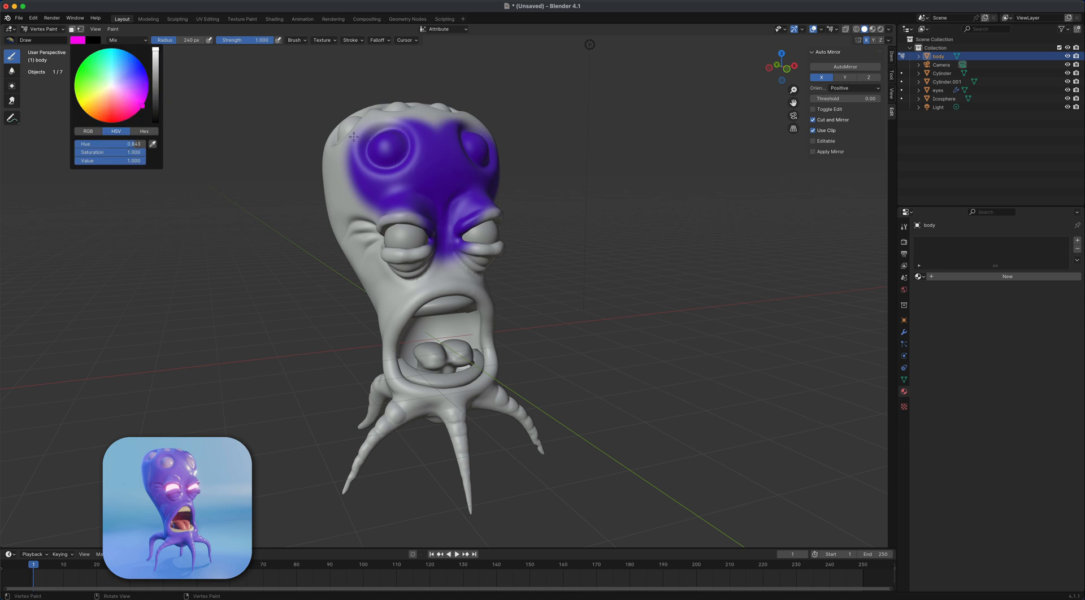
mouse_move(446, 149)
left_mouse_down()
mouse_move(396, 192)
mouse_move(370, 177)
mouse_move(339, 215)
left_mouse_up()
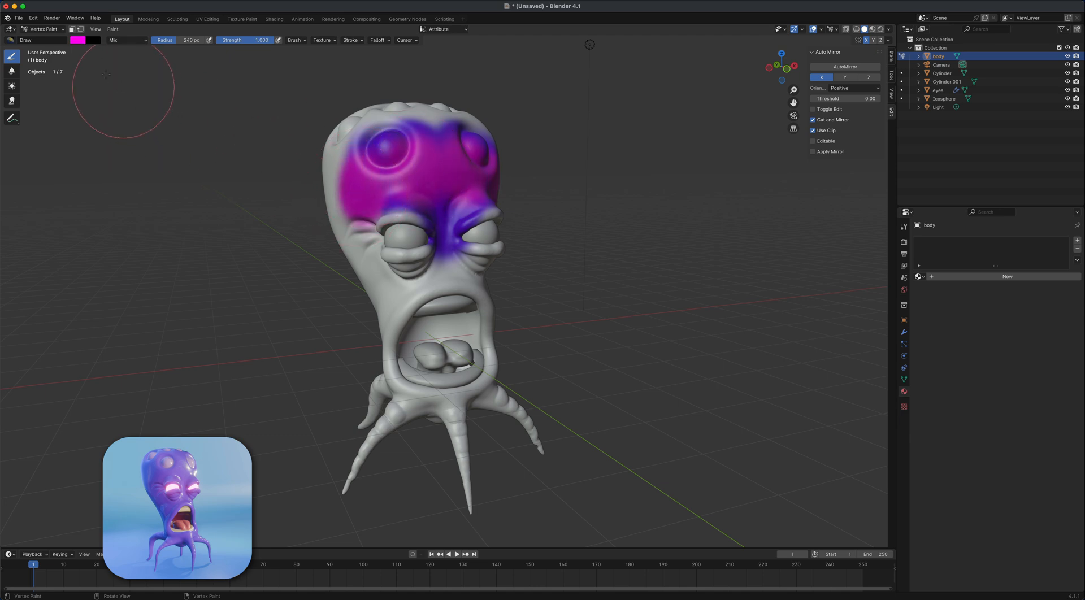
left_click(77, 40)
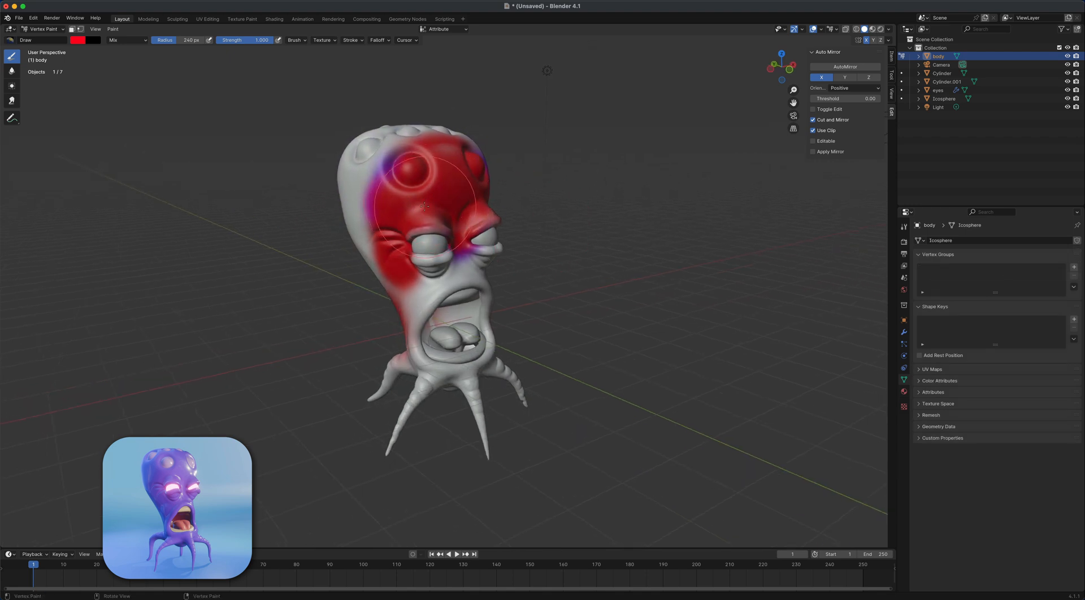
Compare the vertex-painted body in Material Preview and Solid shading.
left_click(873, 29)
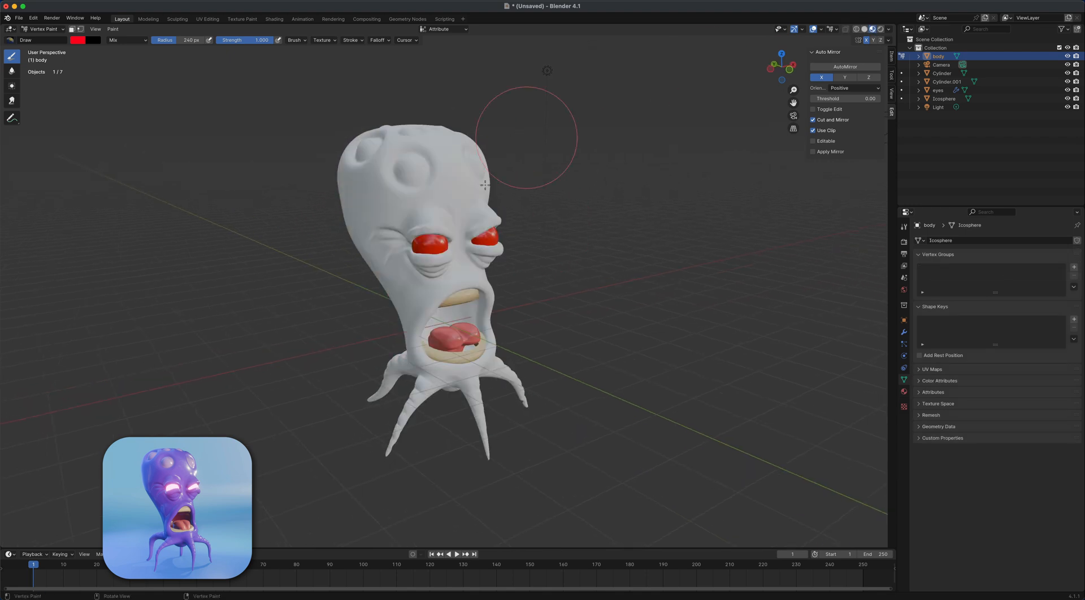
left_click(864, 29)
middle_click_drag(617, 181, 610, 314)
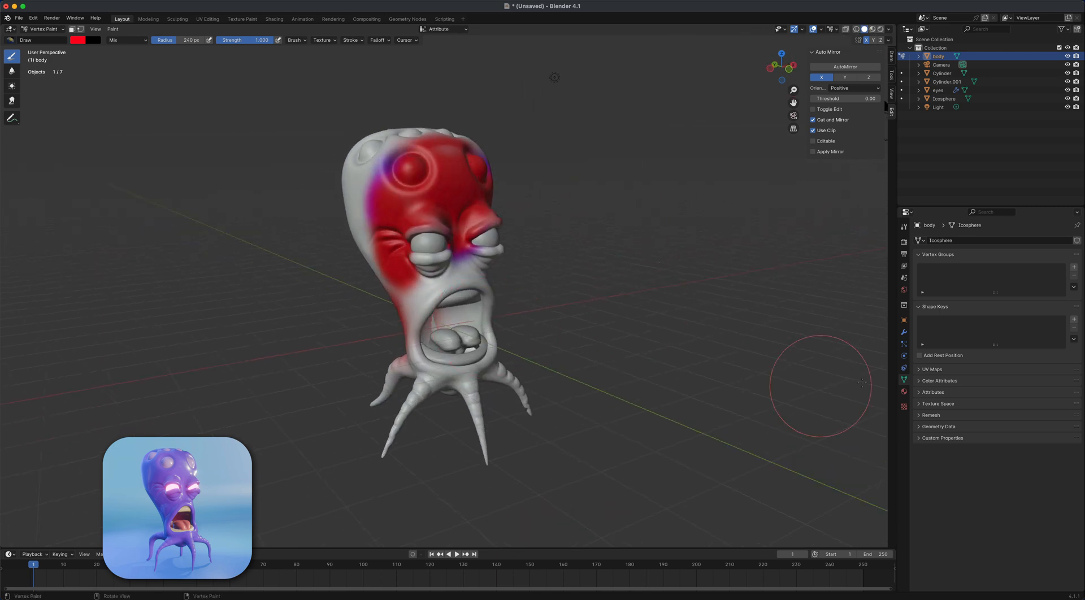
left_click(903, 391)
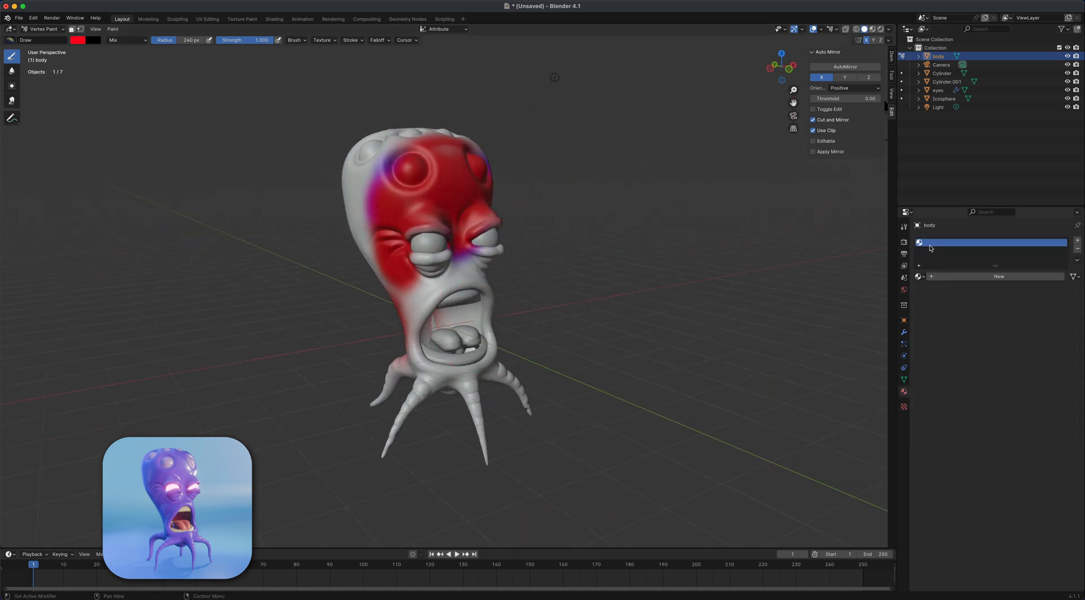
left_click(1078, 250)
middle_click_drag(630, 299, 627, 298)
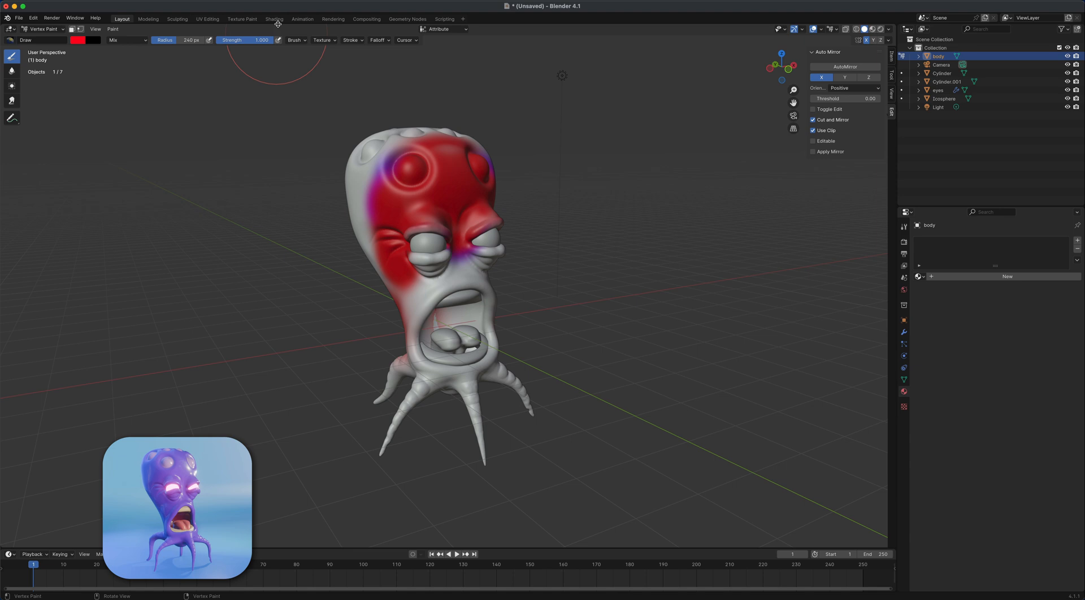
Return to Material Preview shading and open the Shading workspace for the body.
left_click(873, 29)
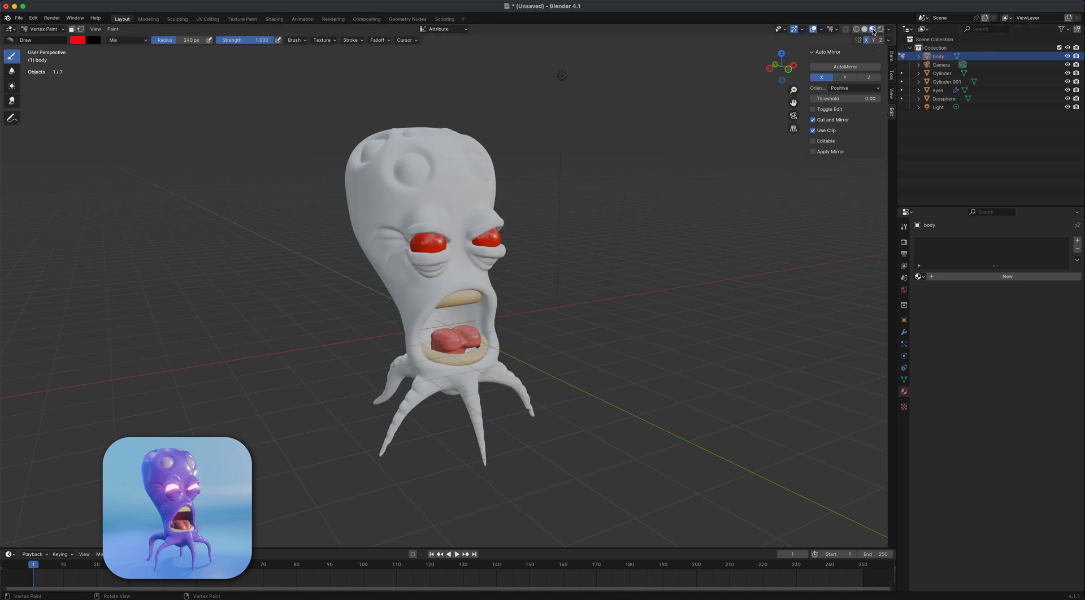
left_click(271, 20)
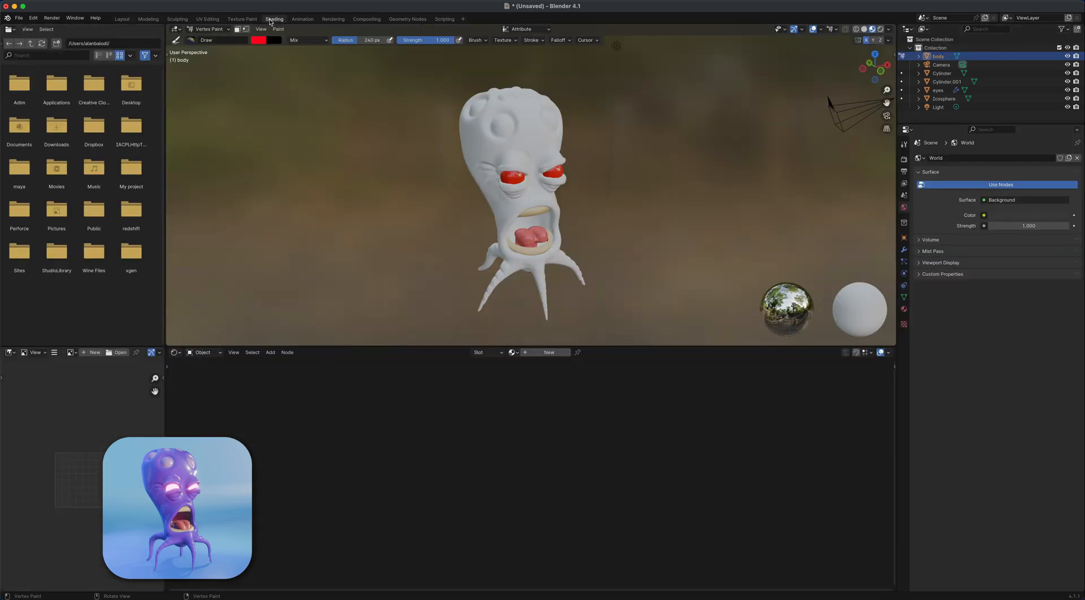
Create a new material for the body and link an Attribute node's Color output to the Principled BSDF's Base Color.
left_click(549, 353)
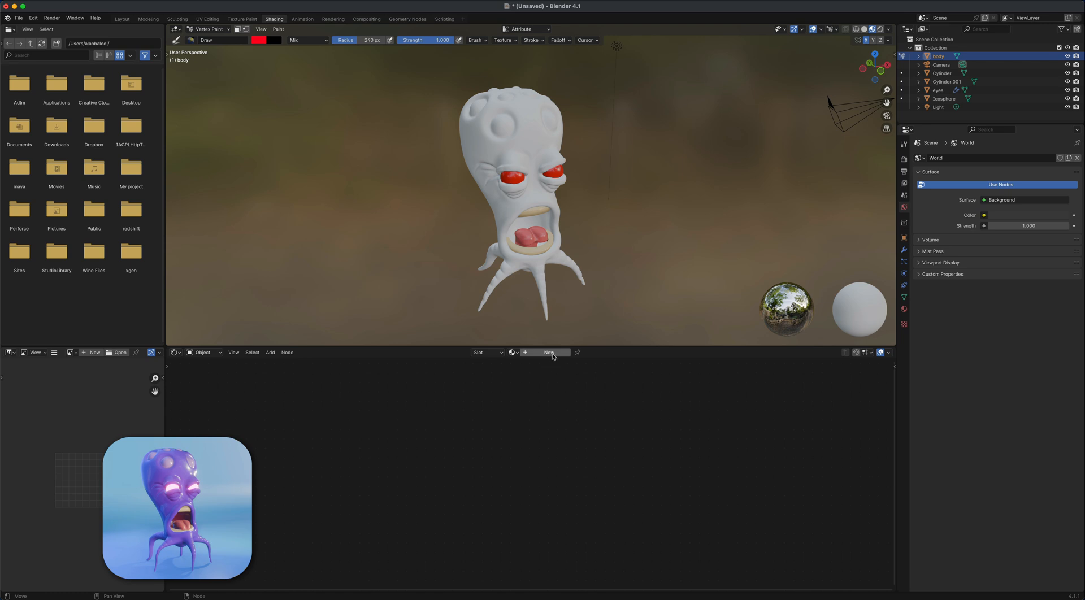
key("shift+a")
left_click(452, 412)
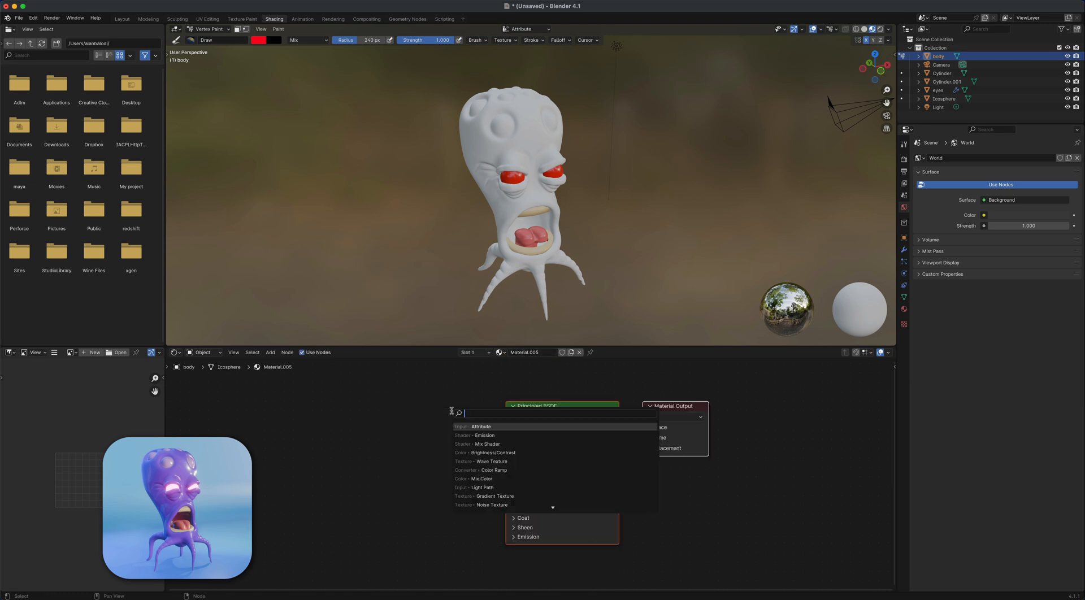
left_click(483, 426)
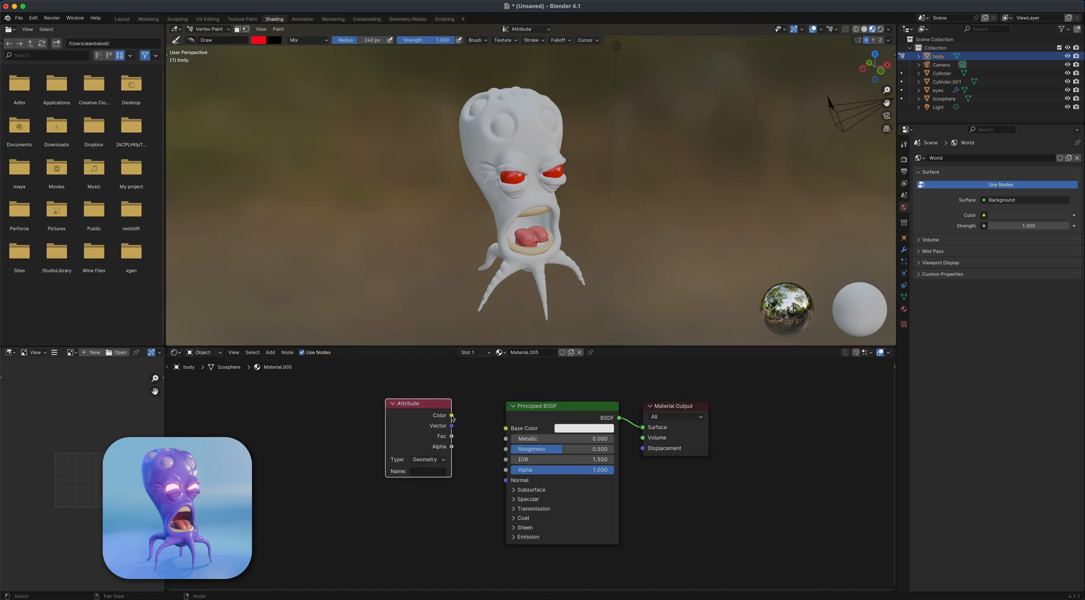
left_click_drag(452, 417, 506, 428)
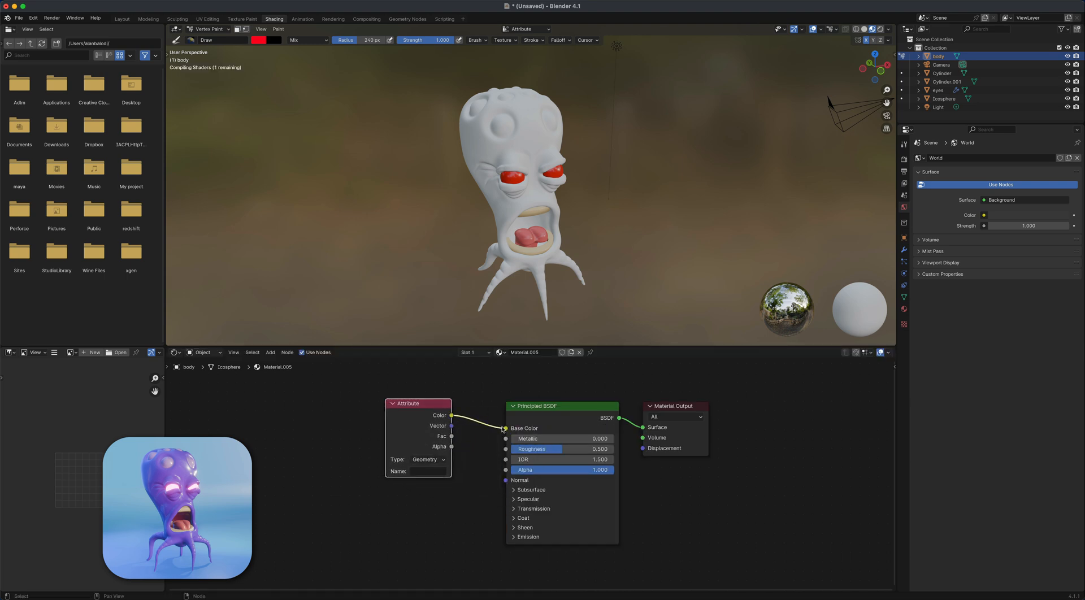
Set the Attribute node's name field to "Attribute" and move the node slightly away from the Principled BSDF.
left_click(419, 471)
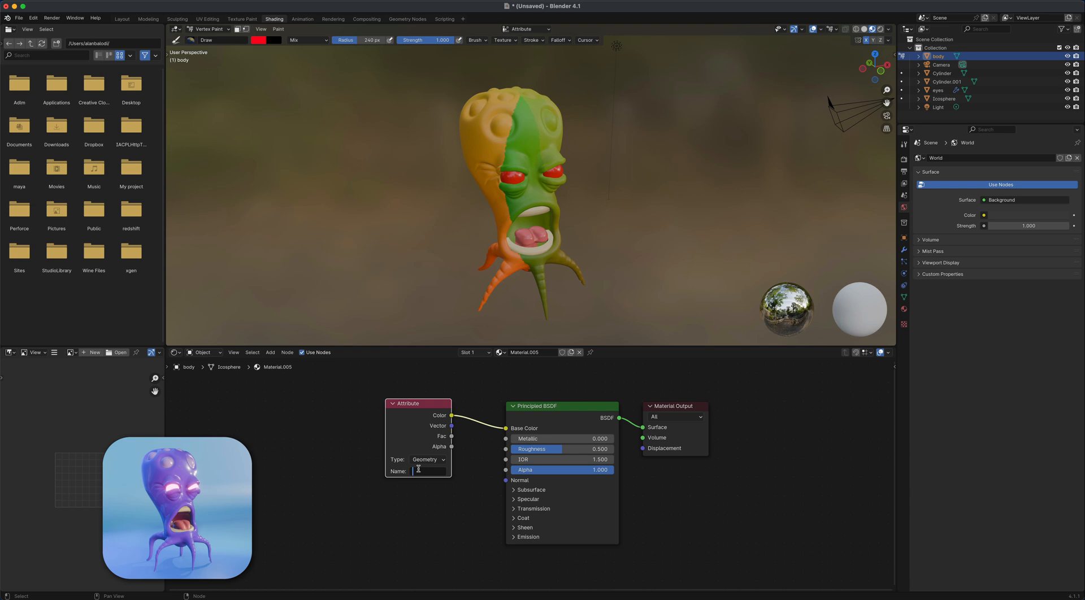
type("Attribute")
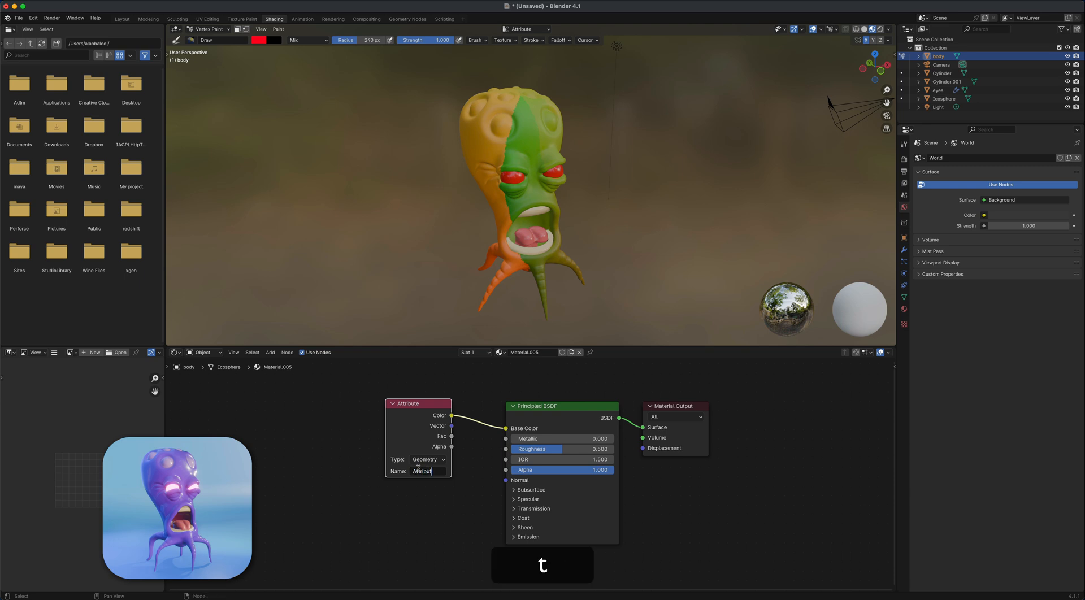
key("Return")
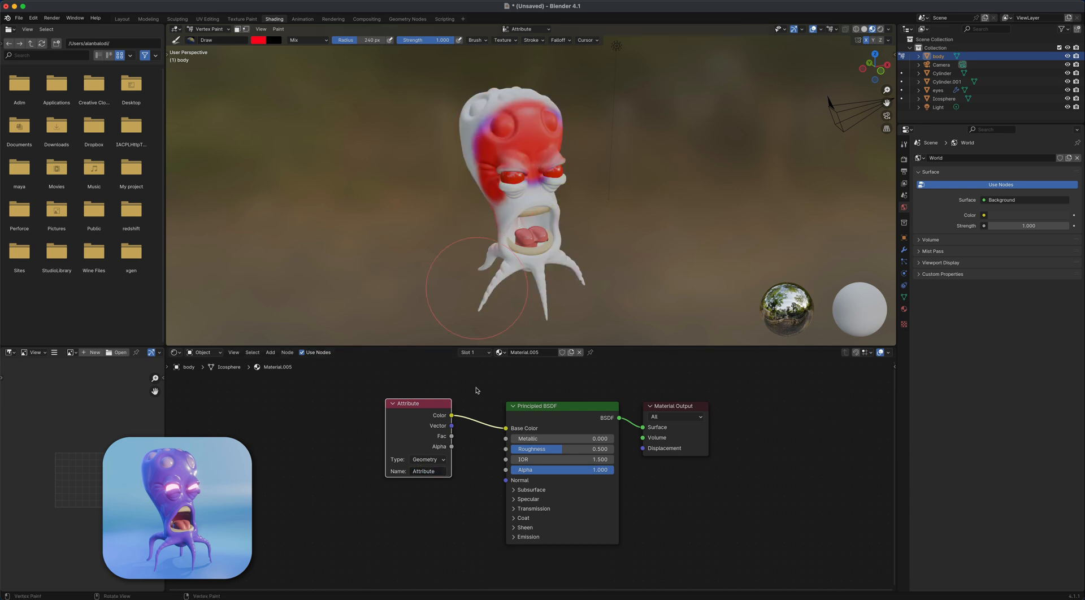
left_click_drag(426, 406, 416, 409)
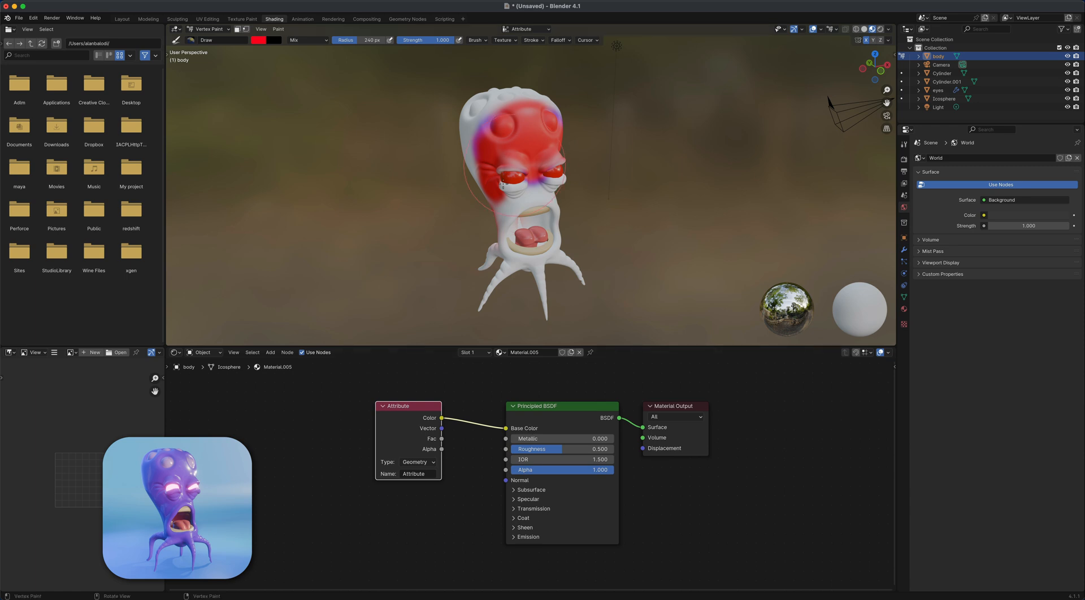
mouse_move(503, 187)
middle_mouse_down()
mouse_move(462, 218)
mouse_move(443, 292)
middle_mouse_up()
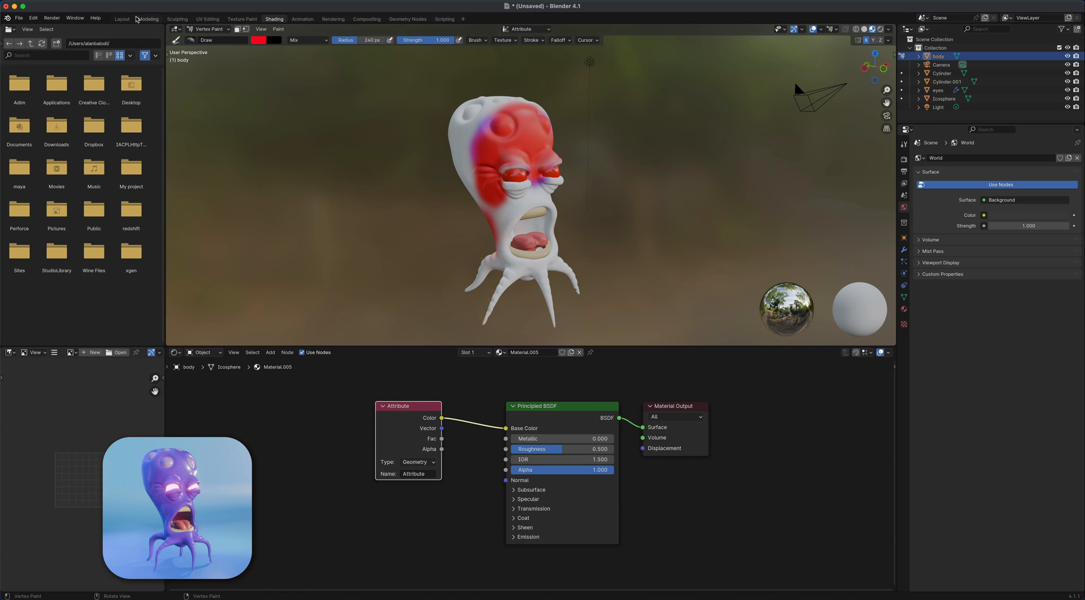
Check the name of the body's color attribute in the Layout workspace against the Attribute node in the Shading workspace.
left_click(122, 18)
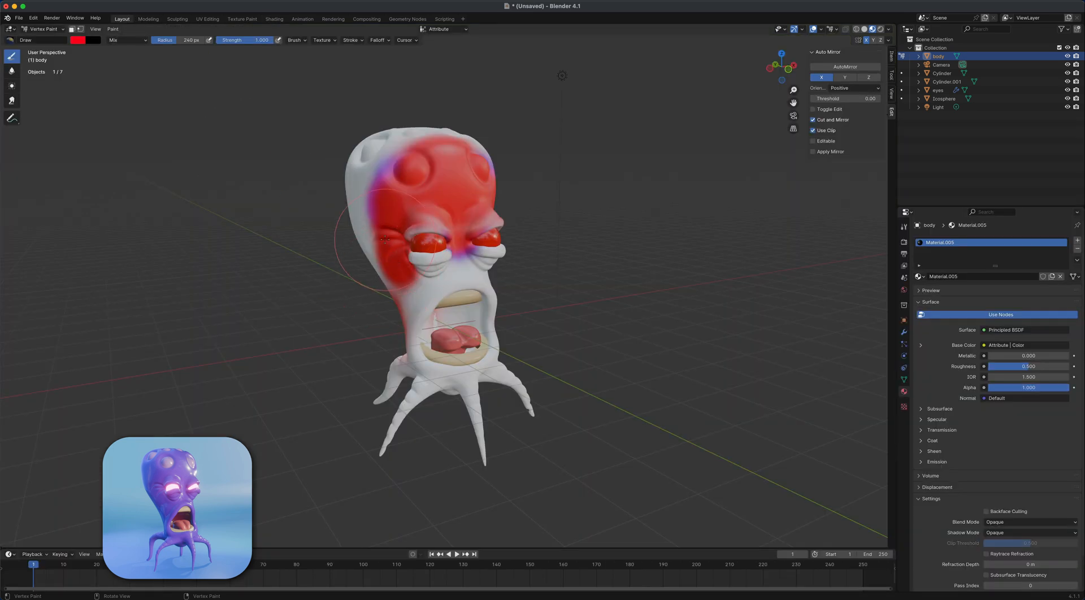
left_click(904, 379)
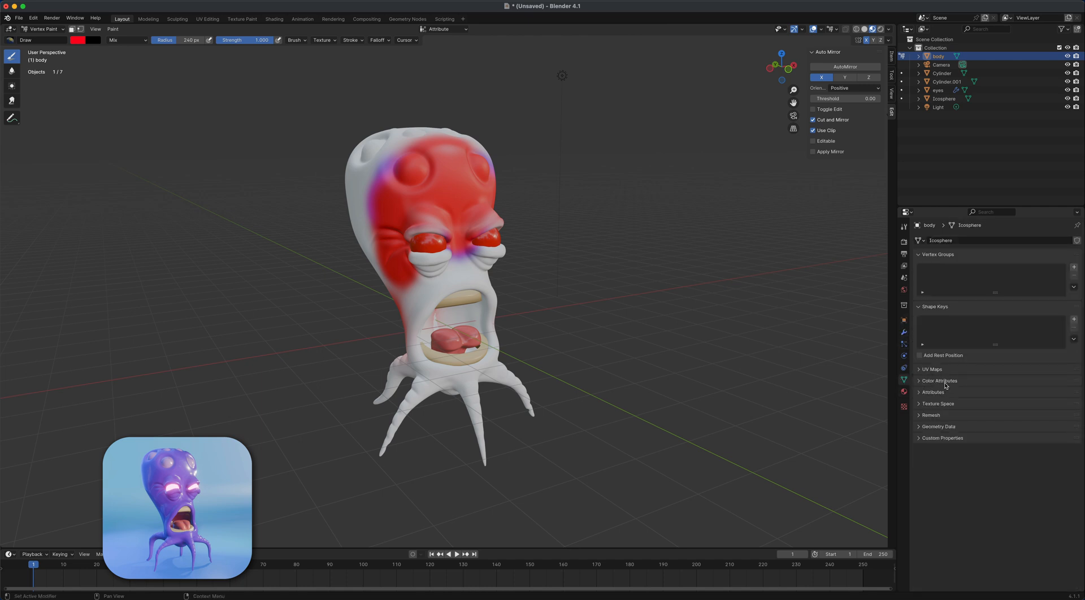
left_click(921, 382)
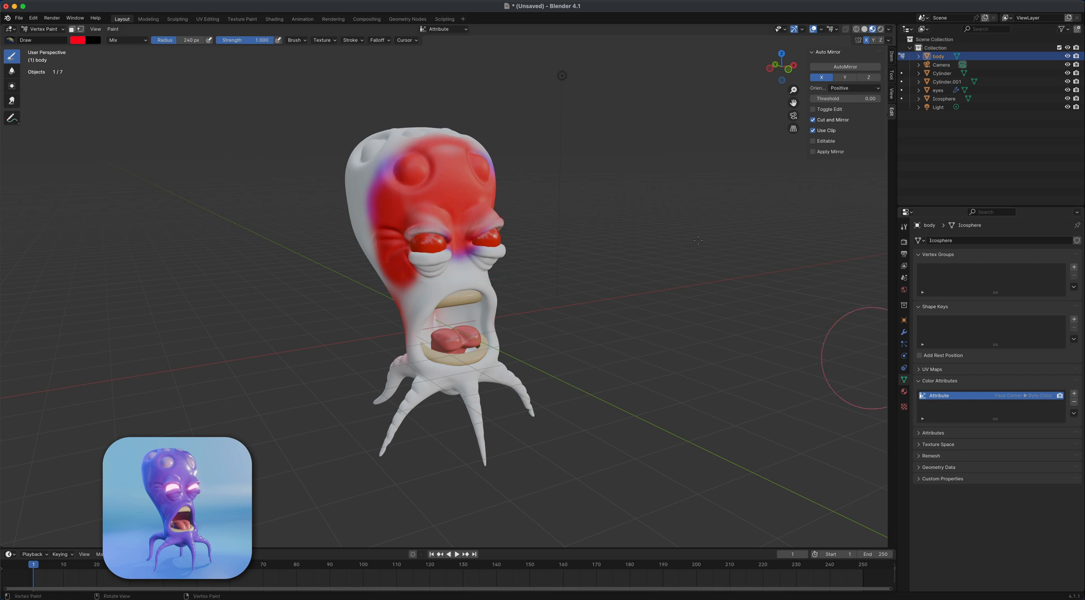
left_click(275, 19)
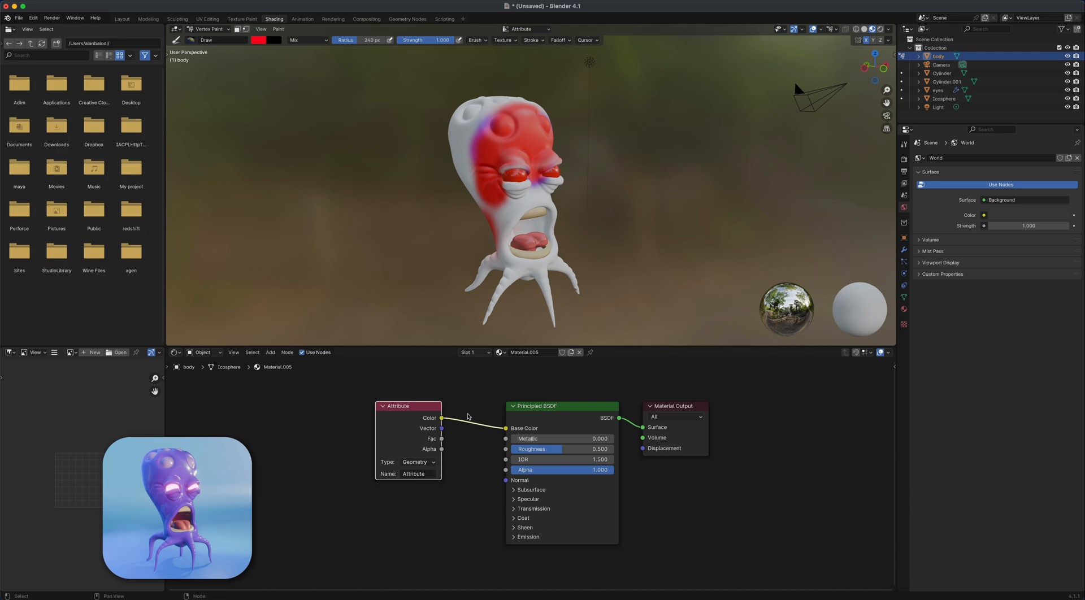
left_click(126, 20)
mouse_move(308, 319)
middle_mouse_down()
mouse_move(291, 323)
mouse_move(452, 320)
mouse_move(594, 299)
mouse_move(542, 325)
mouse_move(489, 336)
mouse_move(552, 259)
middle_mouse_up()
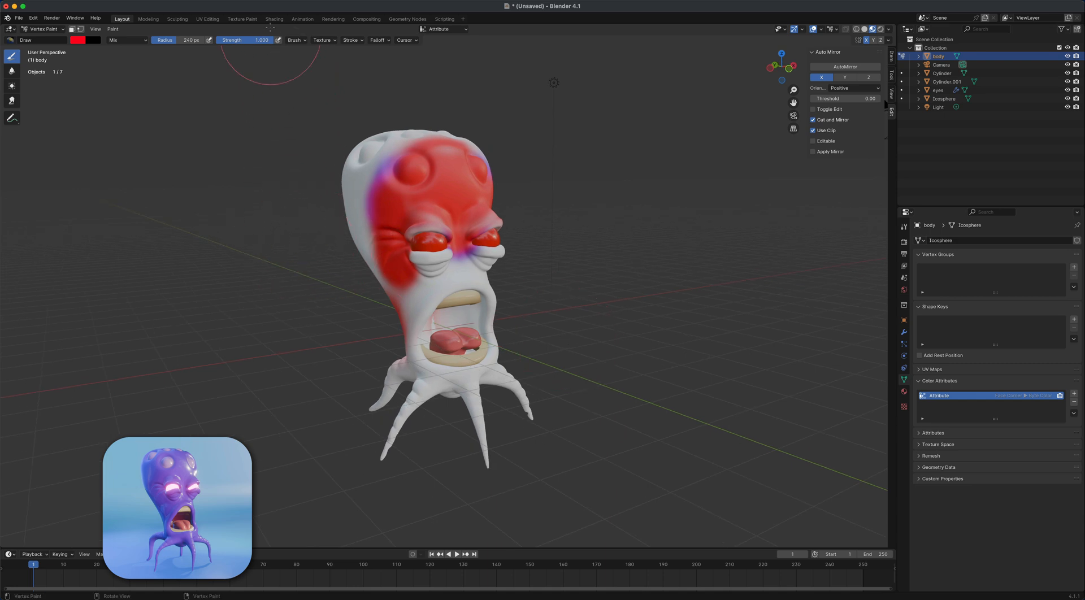
In the Sculpting workspace, fill the whole body with purple (hue 0.744, saturation 1.000, value 1.000) using the Color Filter.
left_click(177, 19)
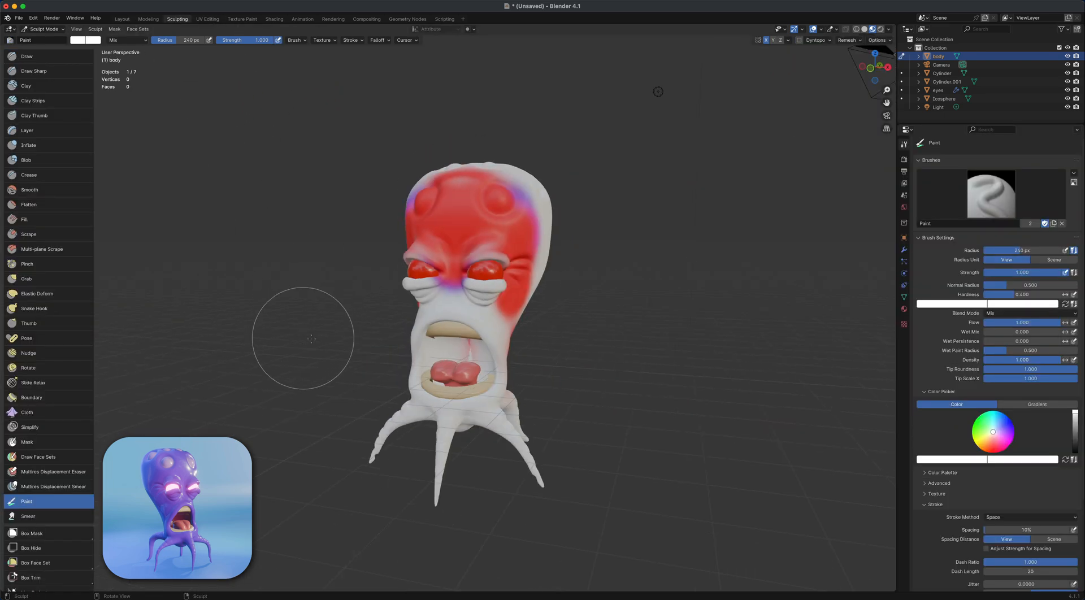
mouse_move(312, 338)
middle_mouse_down()
mouse_move(308, 325)
mouse_move(351, 305)
middle_mouse_up()
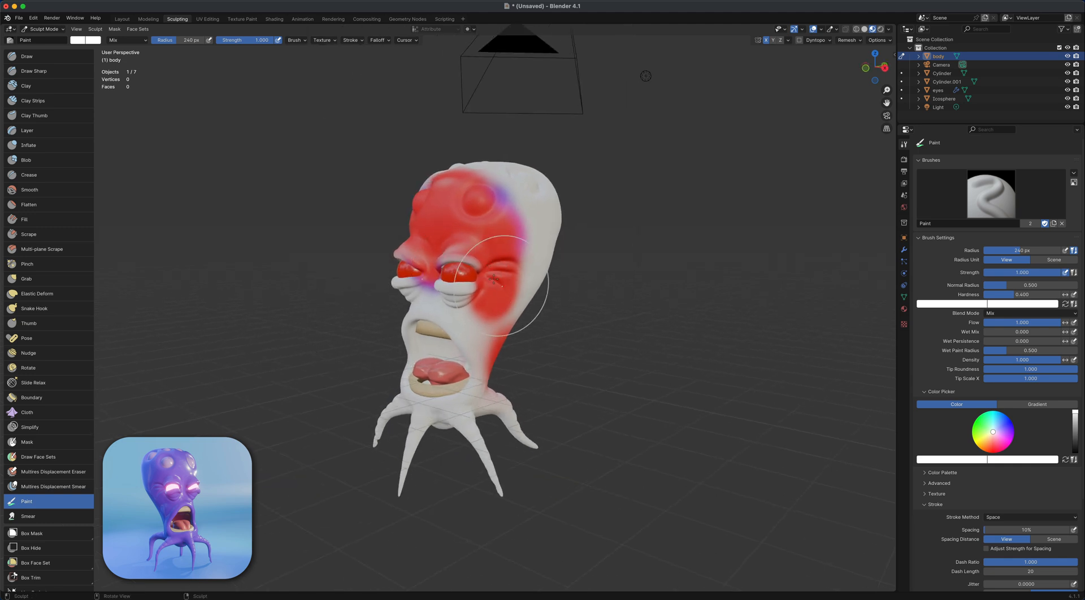
mouse_move(537, 342)
middle_mouse_down()
mouse_move(552, 347)
mouse_move(550, 374)
middle_mouse_up()
scroll(548, 348, "up", 1)
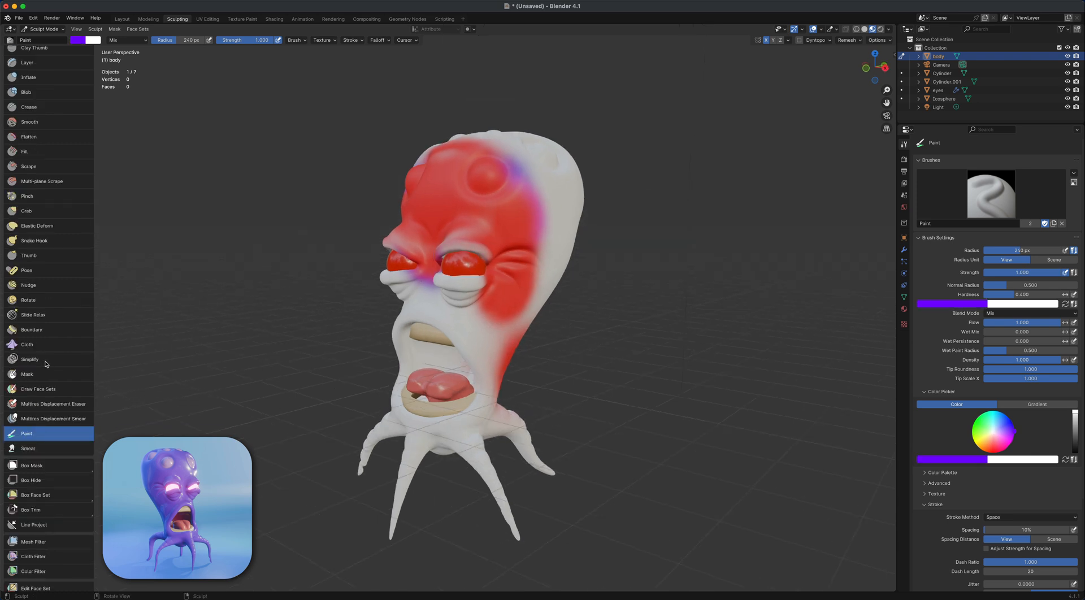
scroll(45, 365, "down", 4)
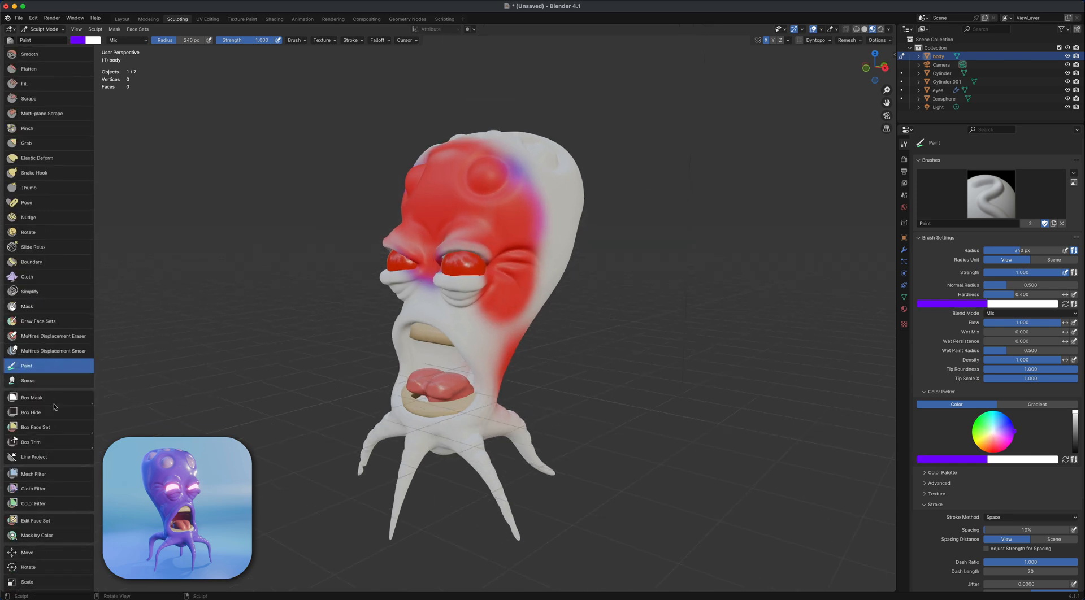
left_click(56, 504)
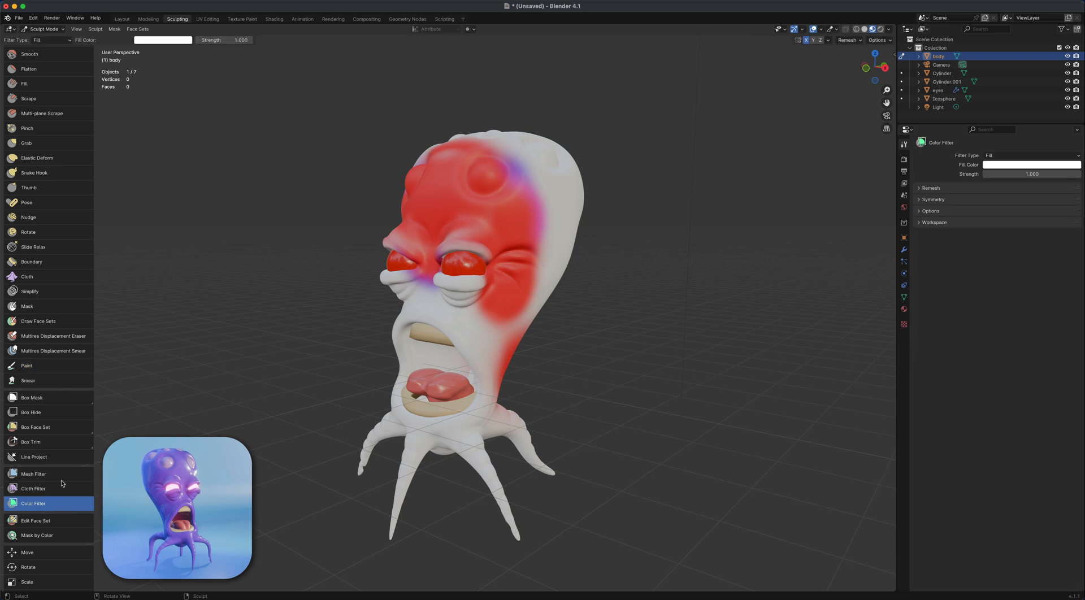
left_click(157, 40)
left_click_drag(181, 85, 213, 85)
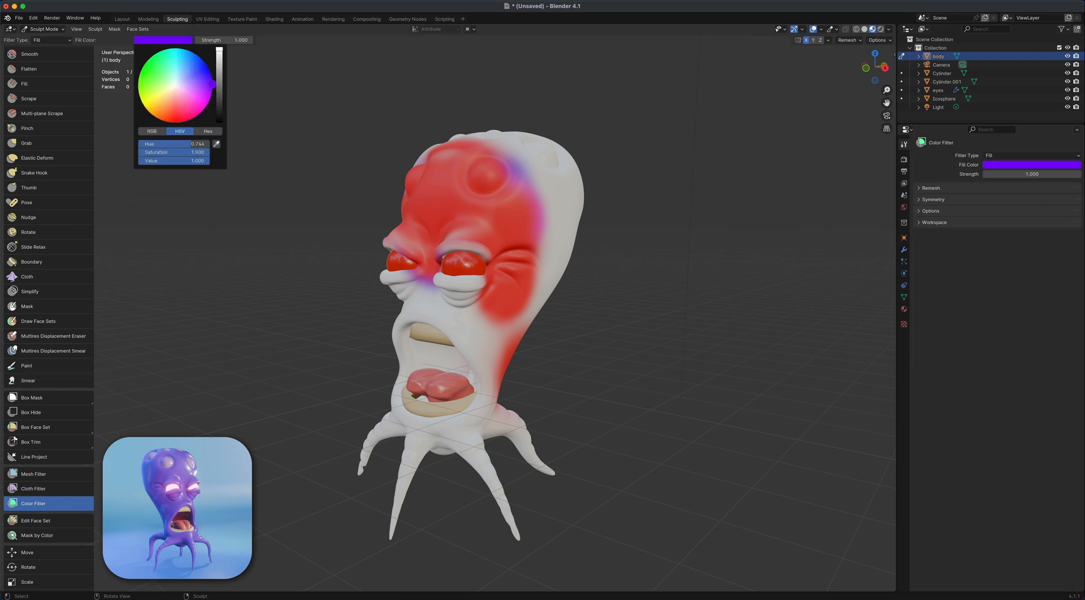
mouse_move(315, 226)
left_mouse_down()
mouse_move(702, 207)
mouse_move(766, 188)
mouse_move(674, 236)
left_mouse_up()
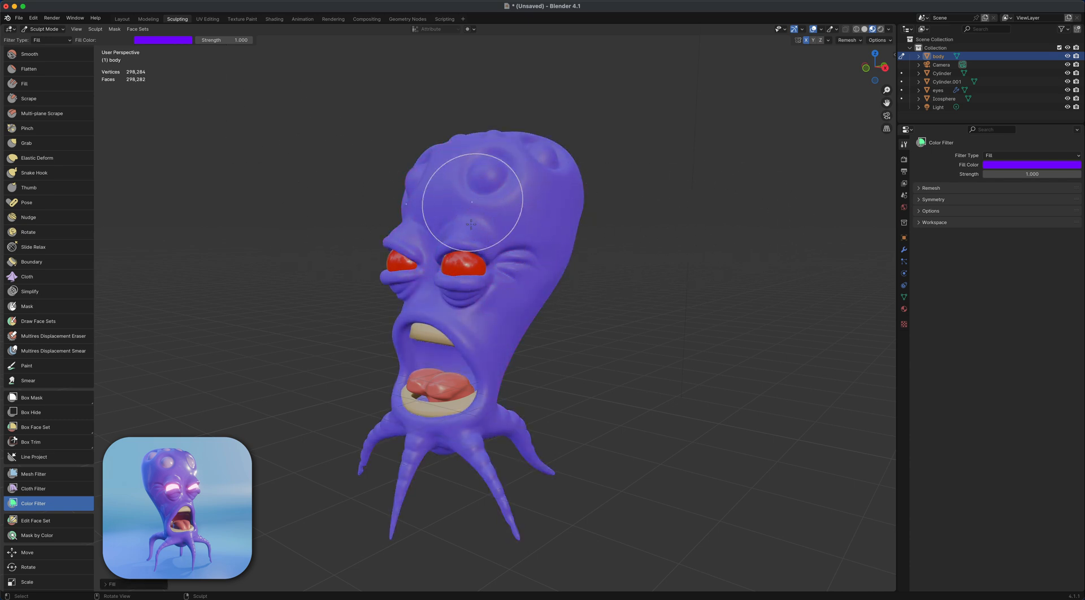
mouse_move(295, 282)
middle_mouse_down()
mouse_move(226, 280)
mouse_move(432, 277)
mouse_move(296, 283)
middle_mouse_up()
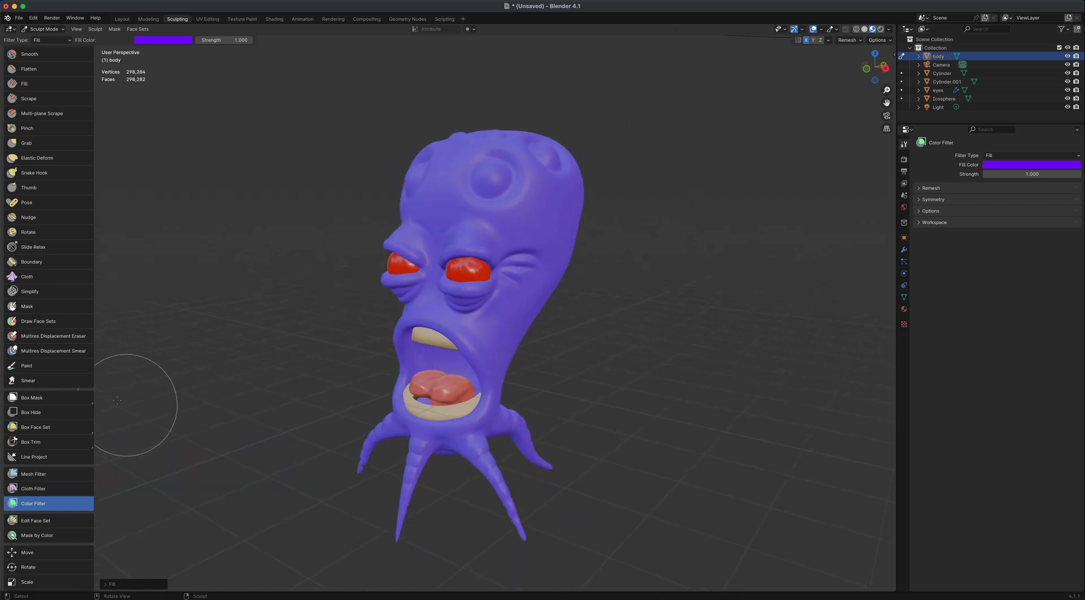
Switch to the Paint brush, set its color to light purple and reduce its radius to 102 px.
left_click(26, 365)
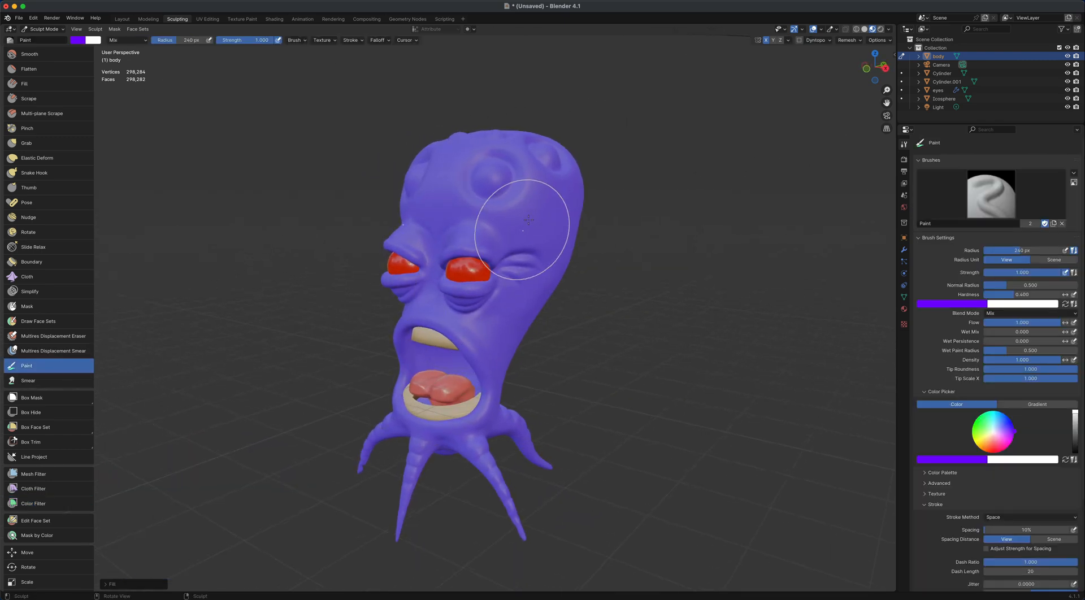
middle_click_drag(610, 326, 602, 329)
mouse_move(538, 244)
middle_mouse_down()
mouse_move(623, 320)
mouse_move(554, 288)
middle_mouse_up()
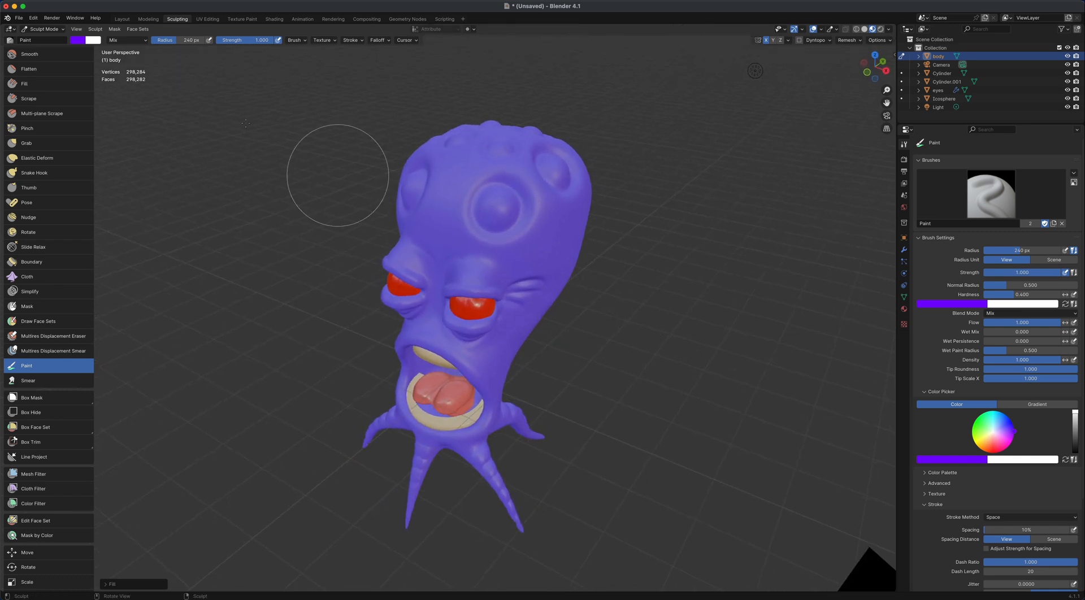
left_click(74, 41)
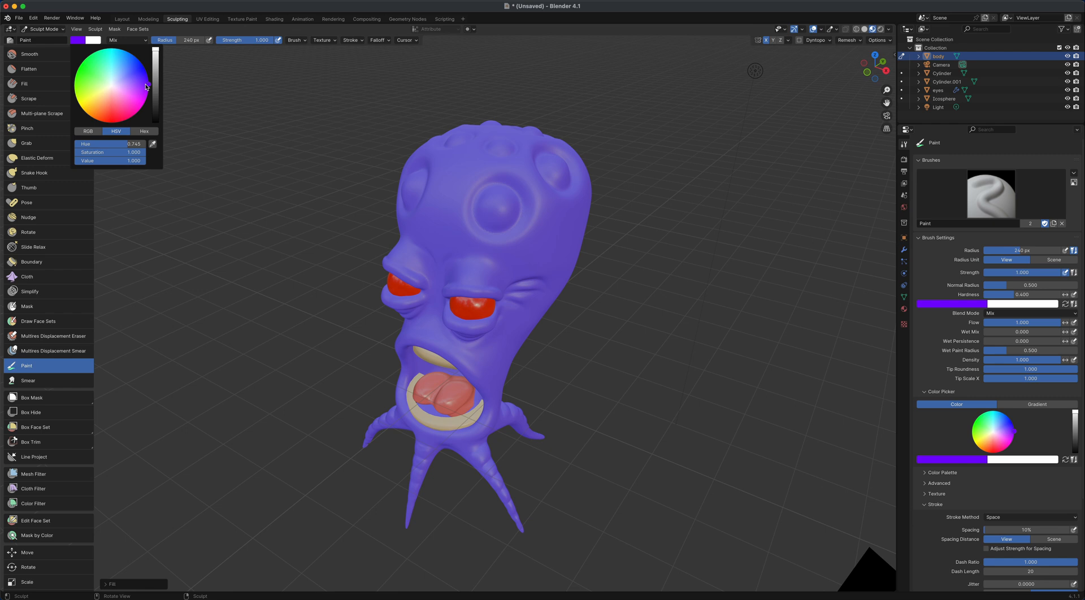
left_click_drag(145, 86, 130, 84)
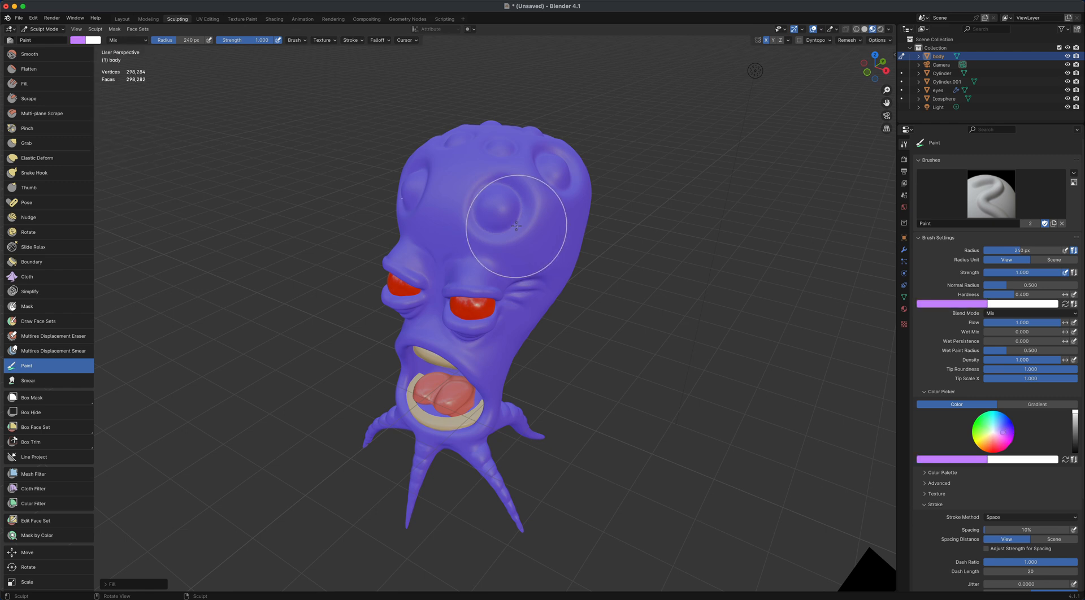
key("f")
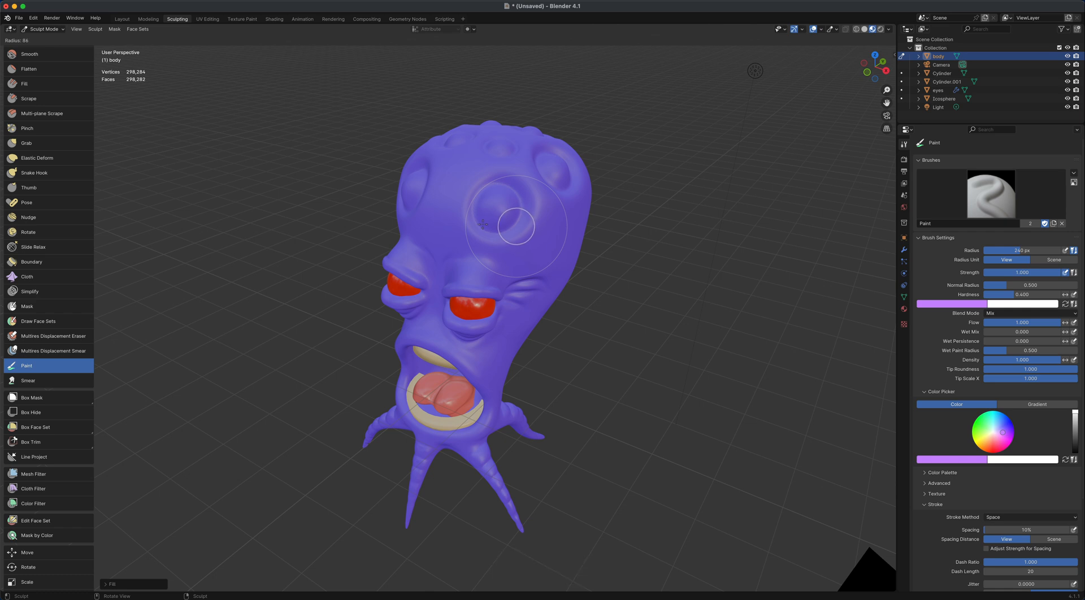
left_click(488, 225)
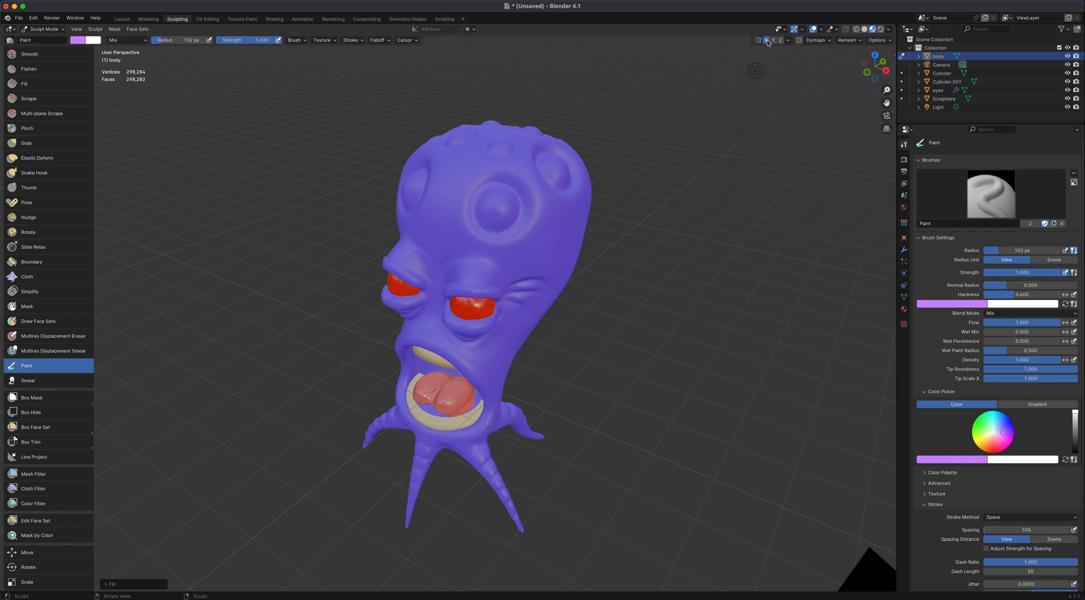
Paint the round bumps around the front, top and back of the head light purple, resizing the brush as needed.
mouse_move(495, 198)
left_mouse_down()
mouse_move(498, 218)
mouse_move(492, 196)
mouse_move(502, 204)
mouse_move(485, 210)
mouse_move(507, 221)
mouse_move(492, 209)
mouse_move(503, 202)
left_mouse_up()
middle_click_drag(673, 301, 614, 329)
mouse_move(591, 204)
left_mouse_down()
mouse_move(582, 200)
mouse_move(602, 195)
mouse_move(578, 211)
mouse_move(595, 215)
left_mouse_up()
middle_click_drag(613, 230, 611, 264)
key("f")
left_click(558, 145)
left_click_drag(559, 145, 564, 147)
middle_click_drag(627, 186, 599, 161)
left_click_drag(594, 201, 600, 212)
middle_click_drag(599, 212, 585, 169)
mouse_move(579, 271)
left_mouse_down()
mouse_move(585, 284)
mouse_move(590, 269)
left_mouse_up()
middle_click_drag(656, 317, 599, 288)
left_click_drag(655, 339, 656, 360)
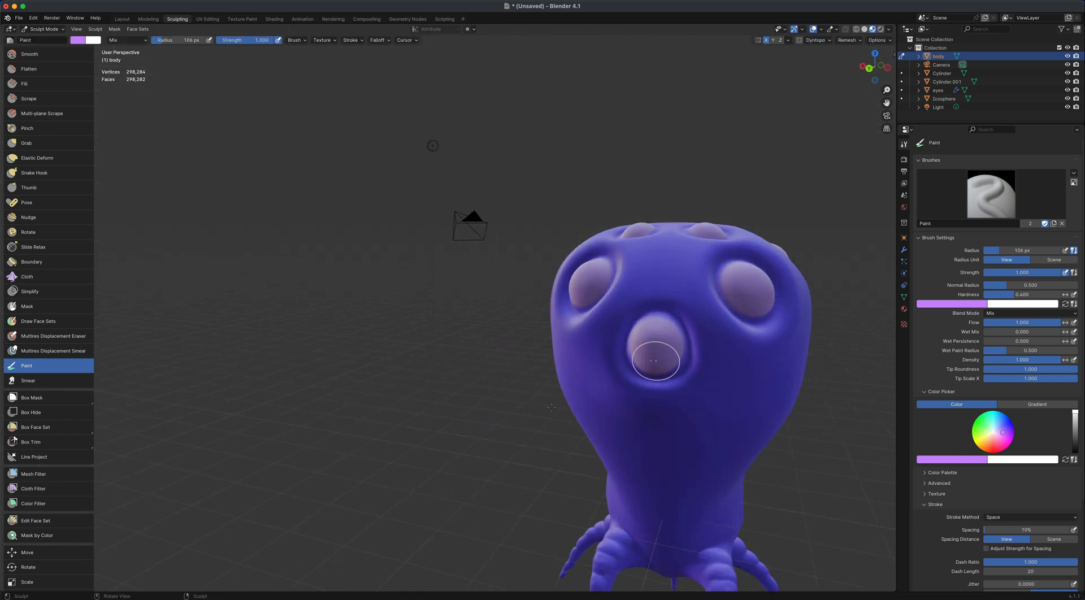
middle_click_drag(551, 407, 657, 378)
scroll(646, 470, "down", 6)
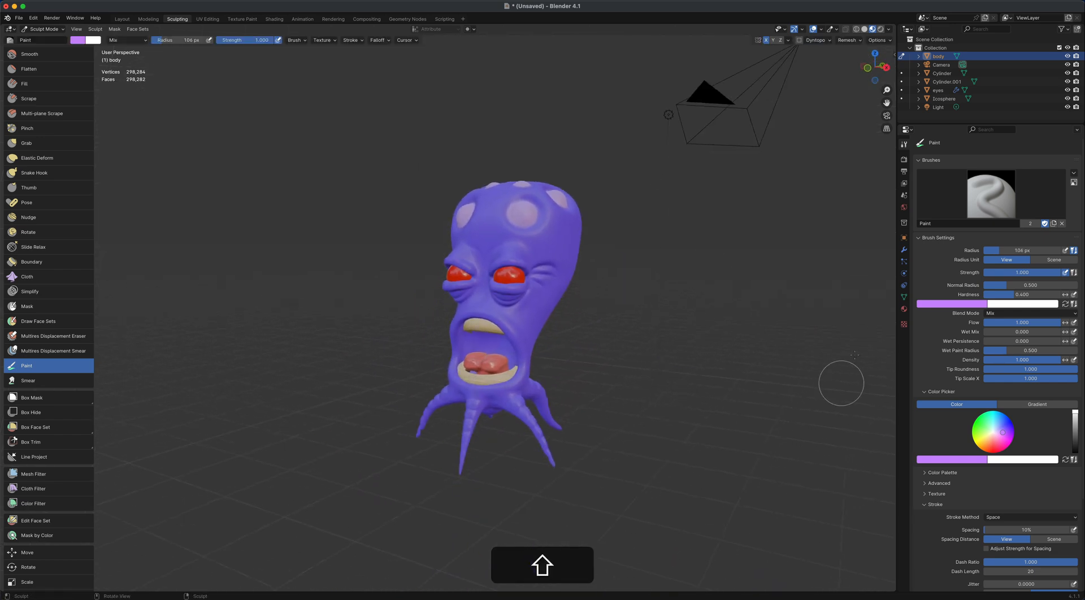
Set the body material's roughness to 0.277, metallic to 0.099 and subsurface weight to 0.431, and return to the Layout workspace.
left_click(903, 310)
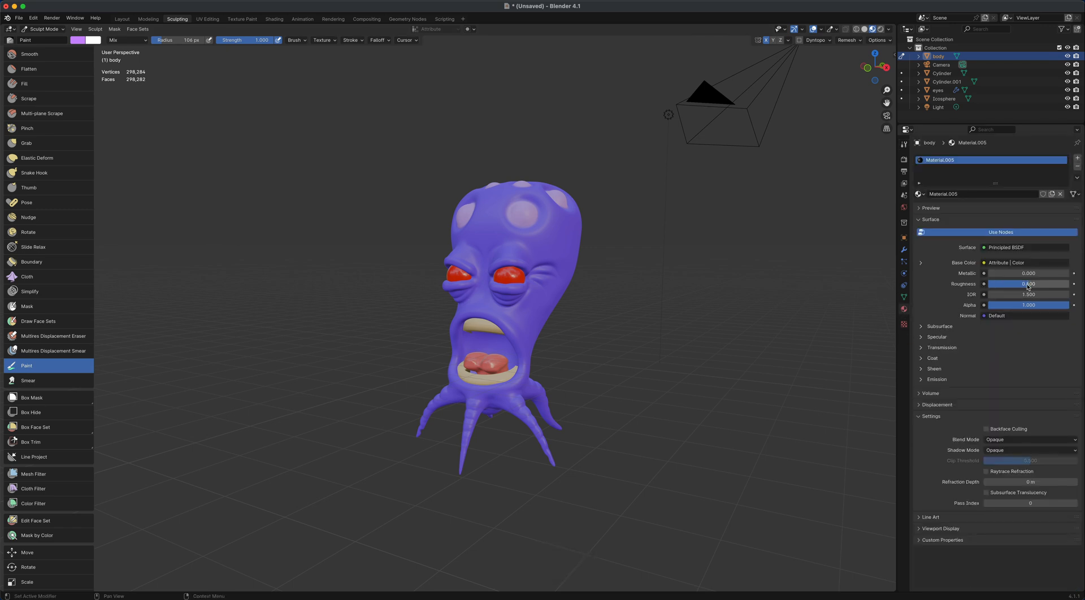
left_click_drag(1023, 286, 1000, 276)
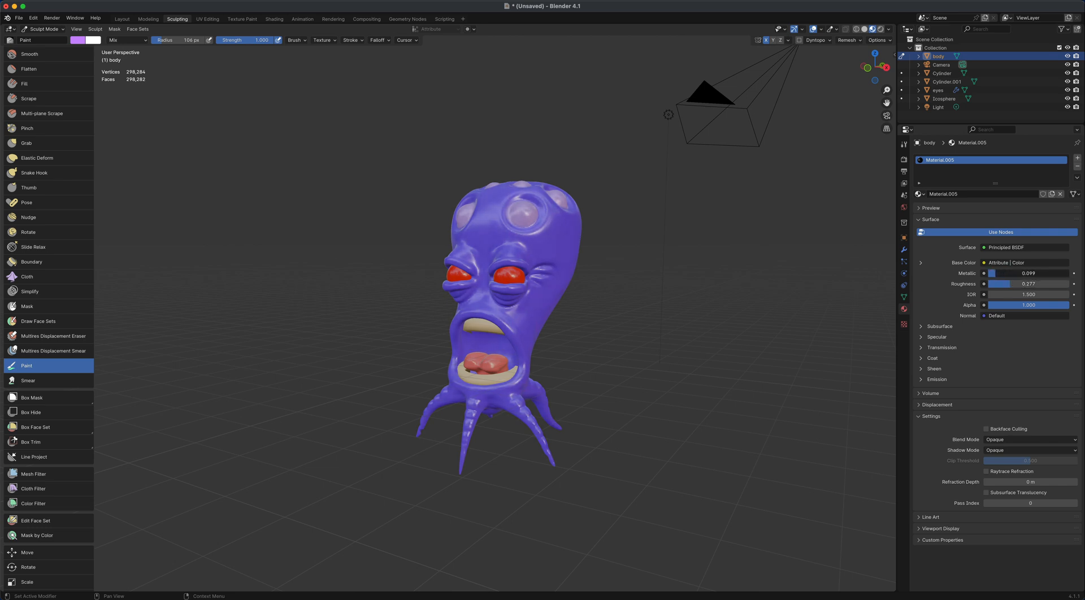
left_click(941, 327)
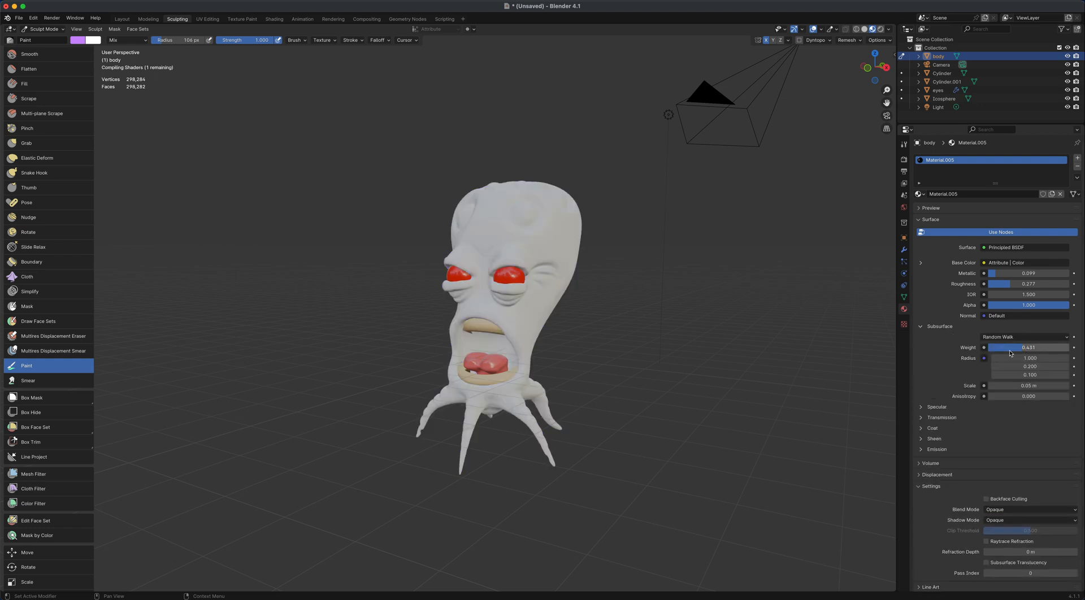
middle_click_drag(701, 396, 559, 372)
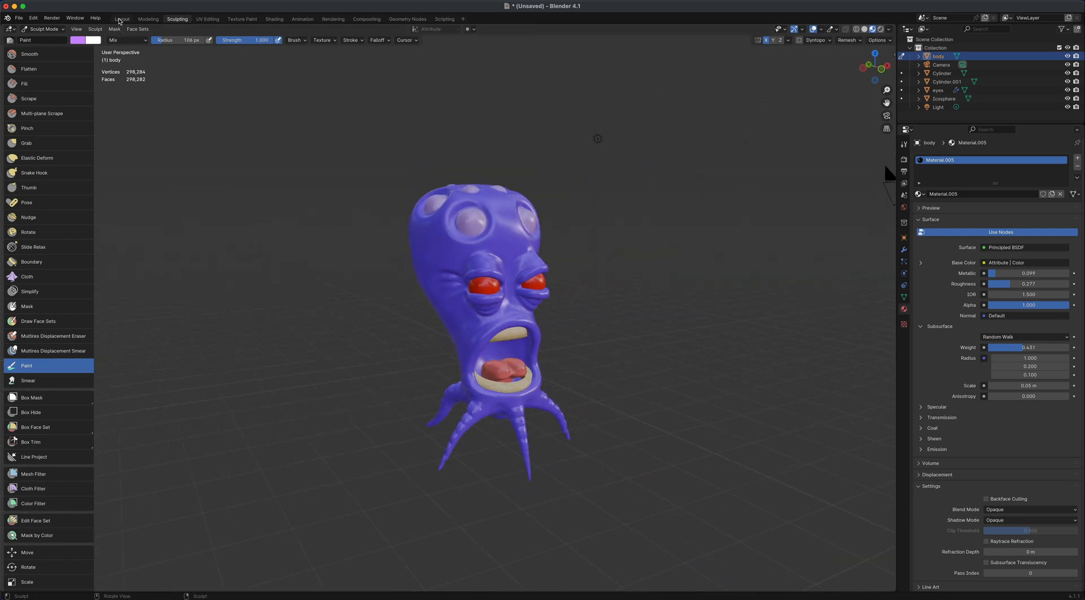
left_click(122, 20)
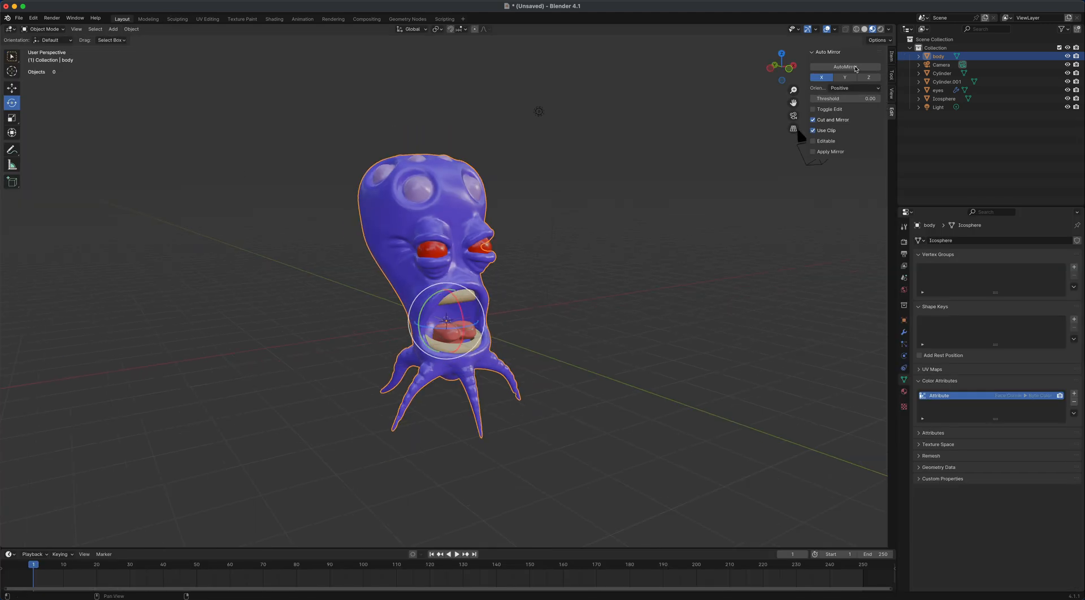
Switch the viewport to rendered shading and set the world's background color to an Environment Texture.
left_click(880, 29)
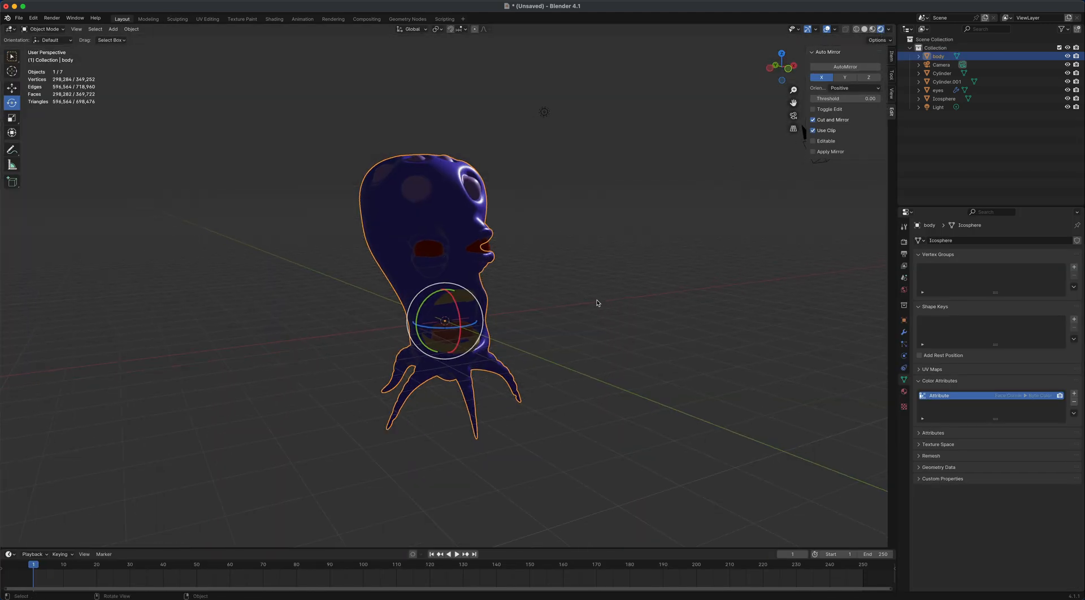
middle_click_drag(580, 326, 578, 326)
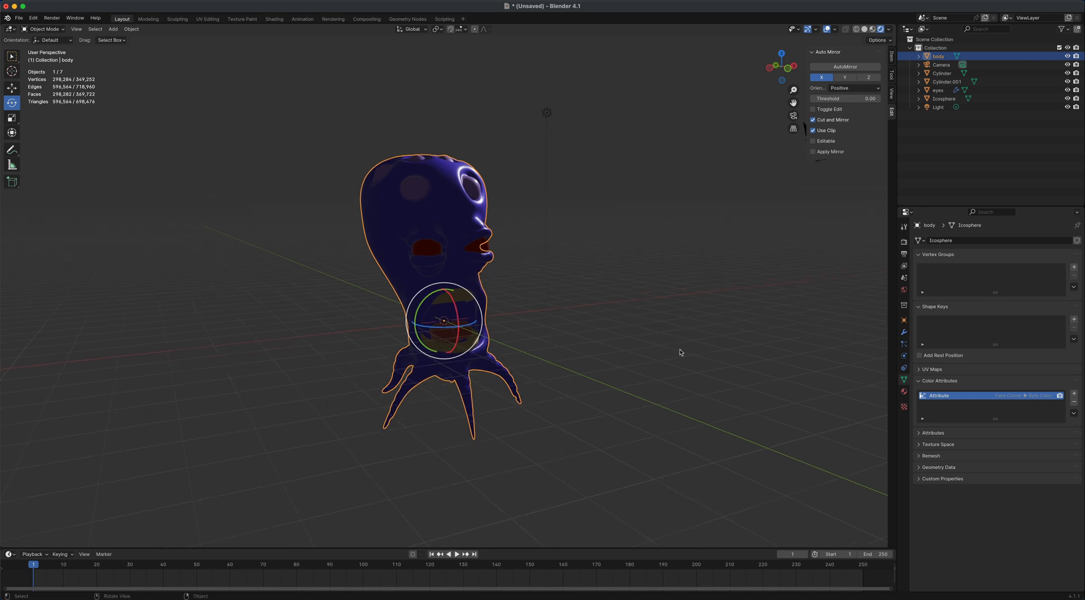
left_click(904, 289)
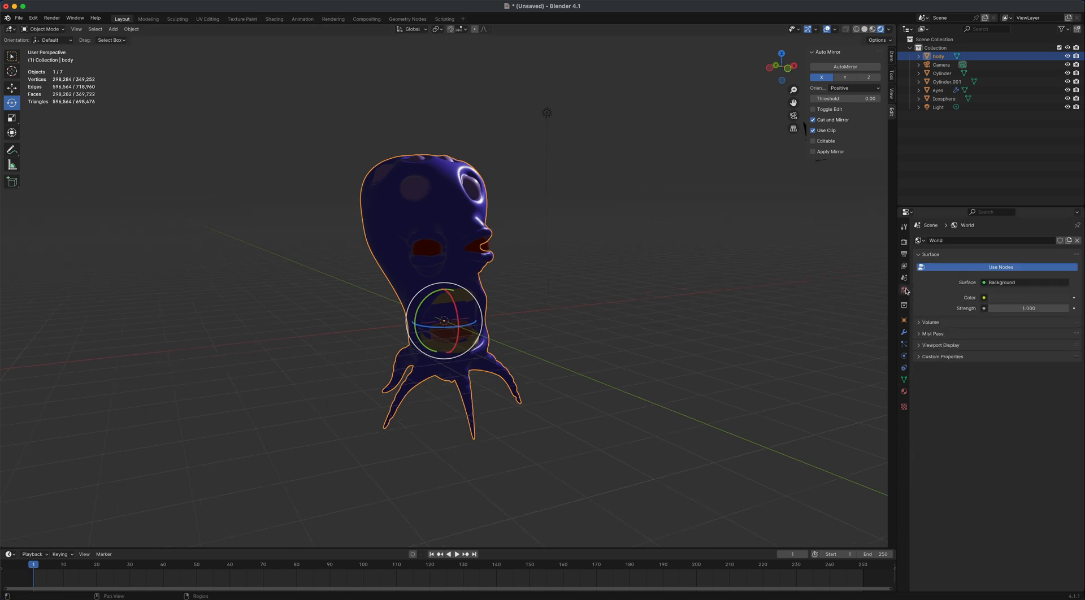
left_click(984, 298)
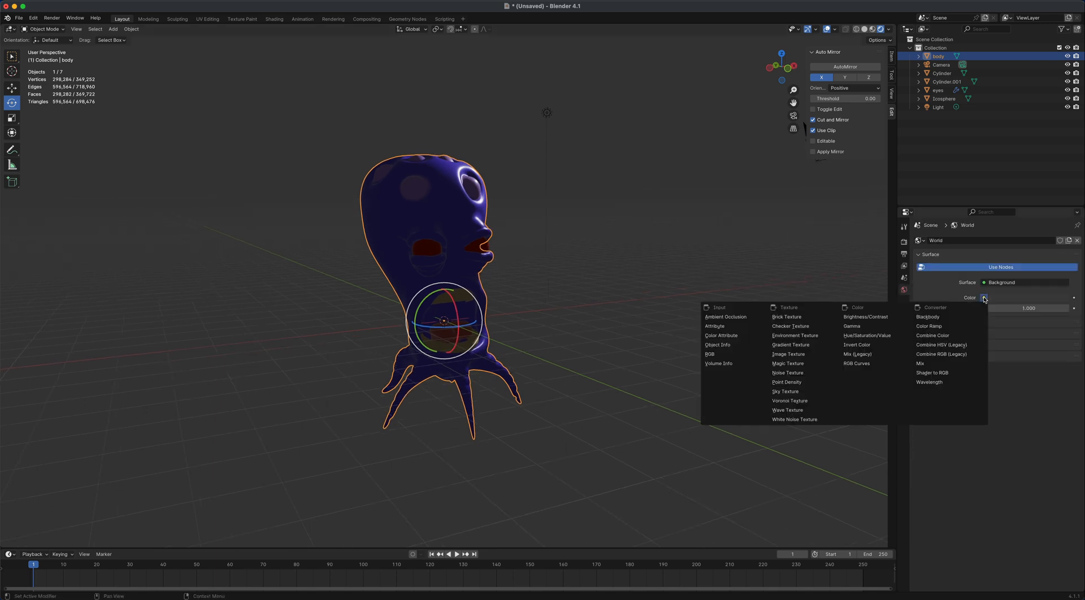
left_click(824, 336)
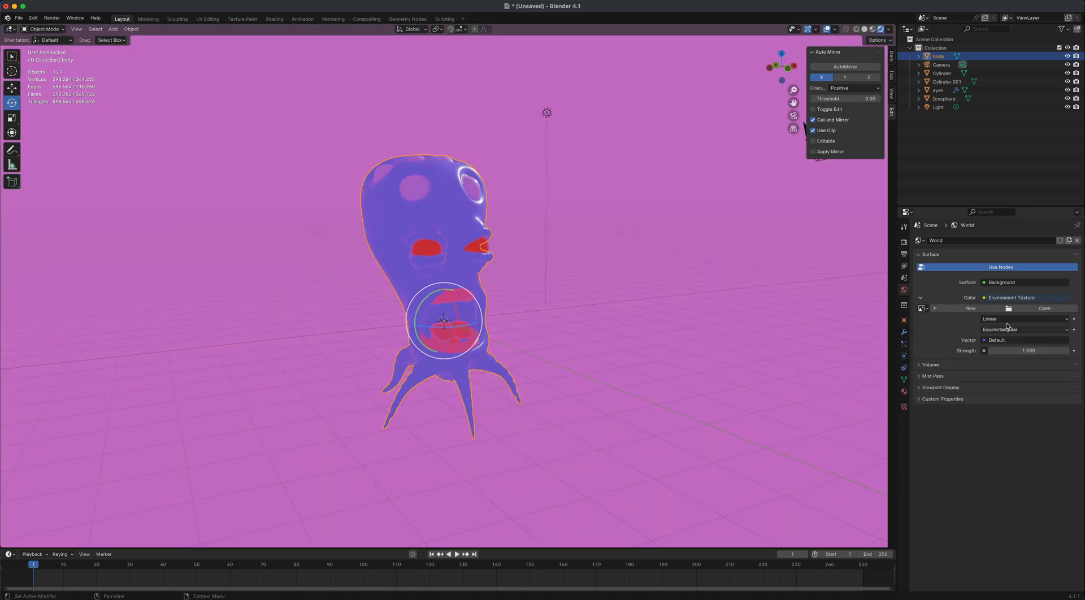
Load sky2.hdr from the HDR folder as the world's environment image.
left_click(1030, 310)
left_click(331, 351)
left_click(412, 346)
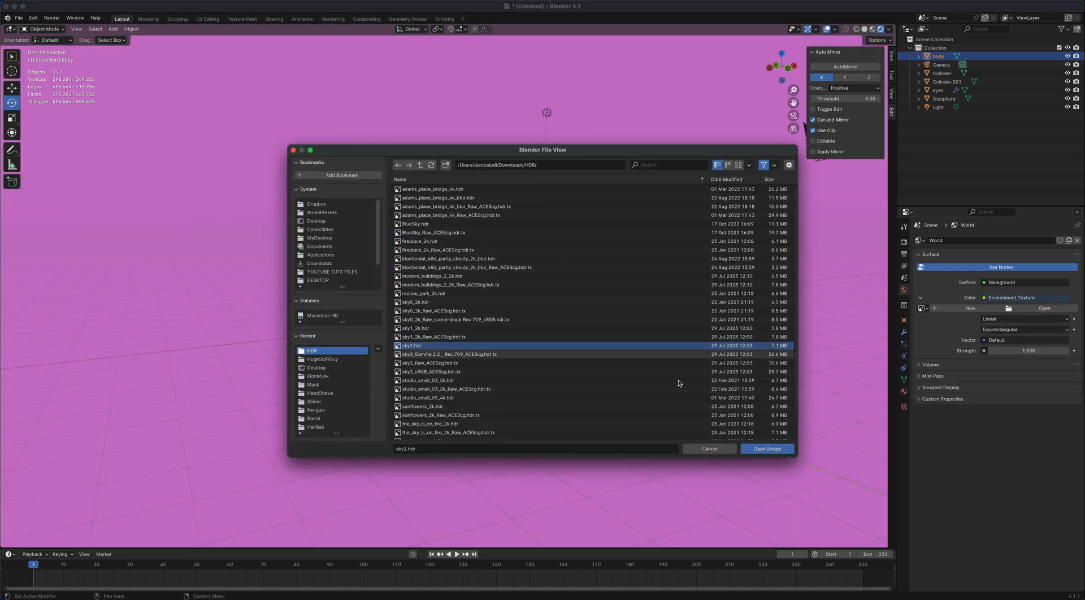
left_click(785, 450)
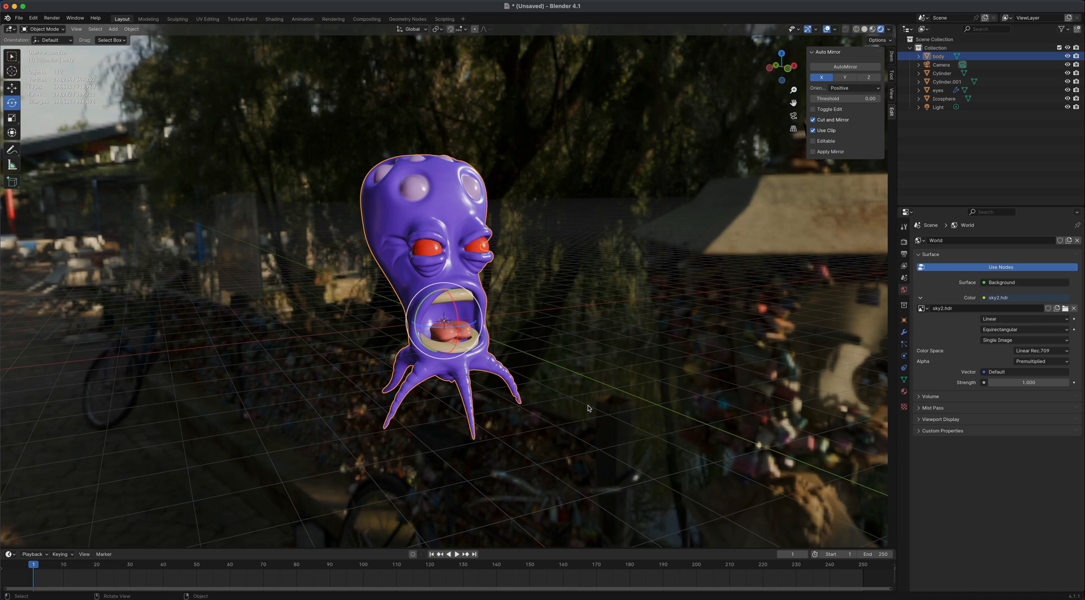
Add a mesh plane at the origin and scale it up about 18.5 times to form a floor.
middle_click_drag(588, 408, 562, 338)
middle_click_drag(595, 259, 232, 258)
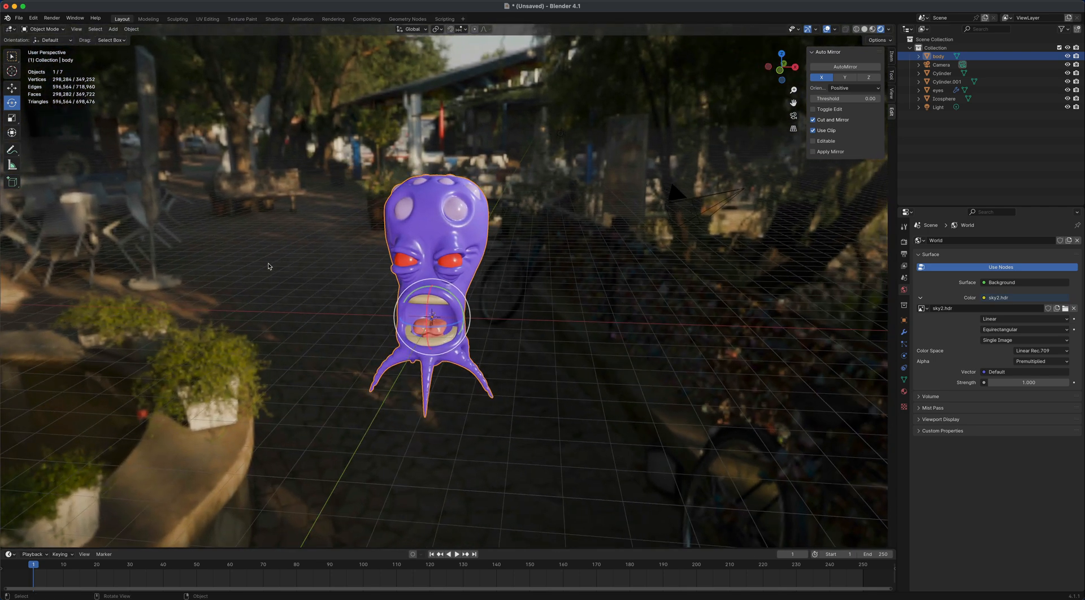
key("shift+a")
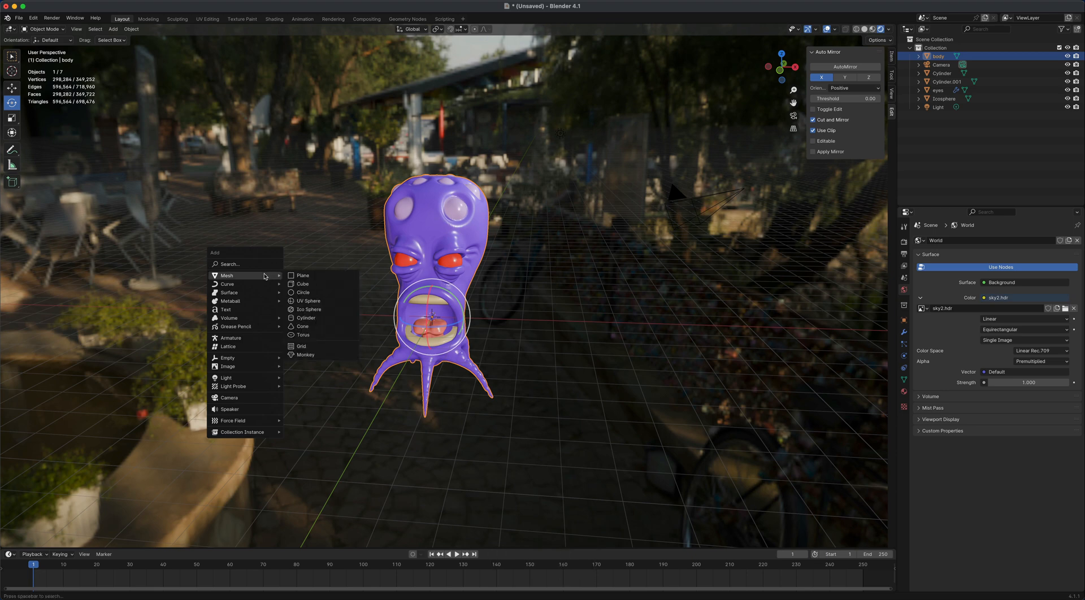
left_click(297, 277)
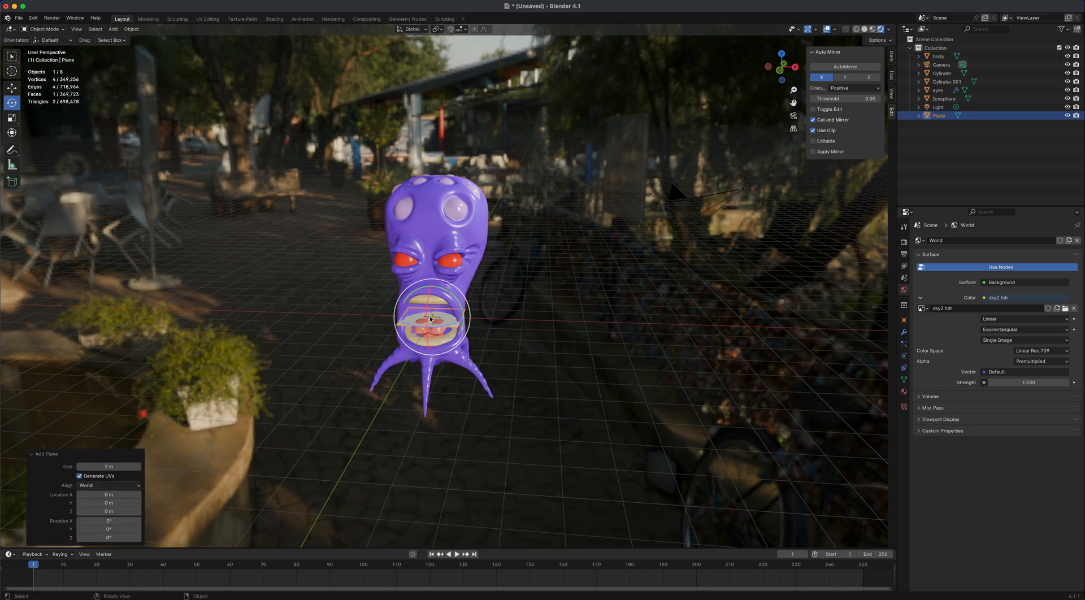
key("s")
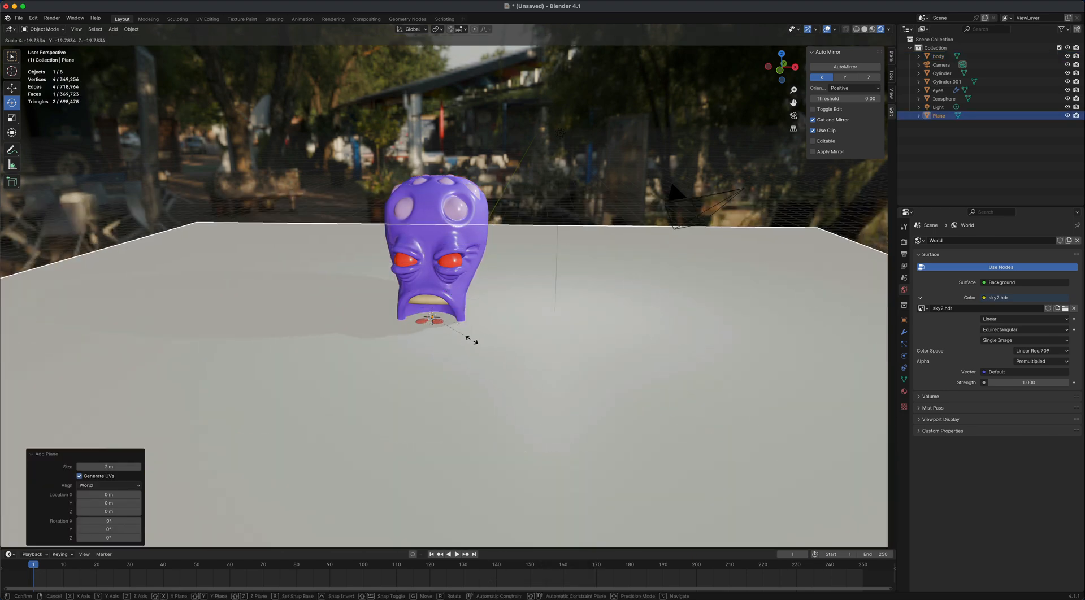
left_click(468, 338)
Hide the floor plane, select all the creature's meshes from body to Icosphere, and raise them about 2.73 m along Z.
scroll(532, 369, "down", 2)
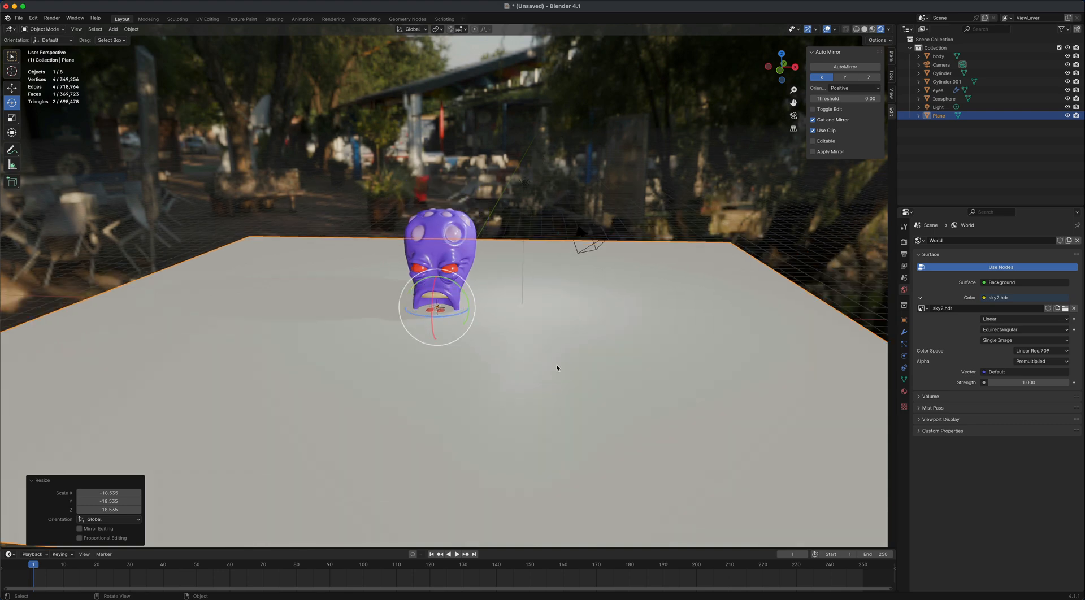
middle_click_drag(557, 368, 483, 363)
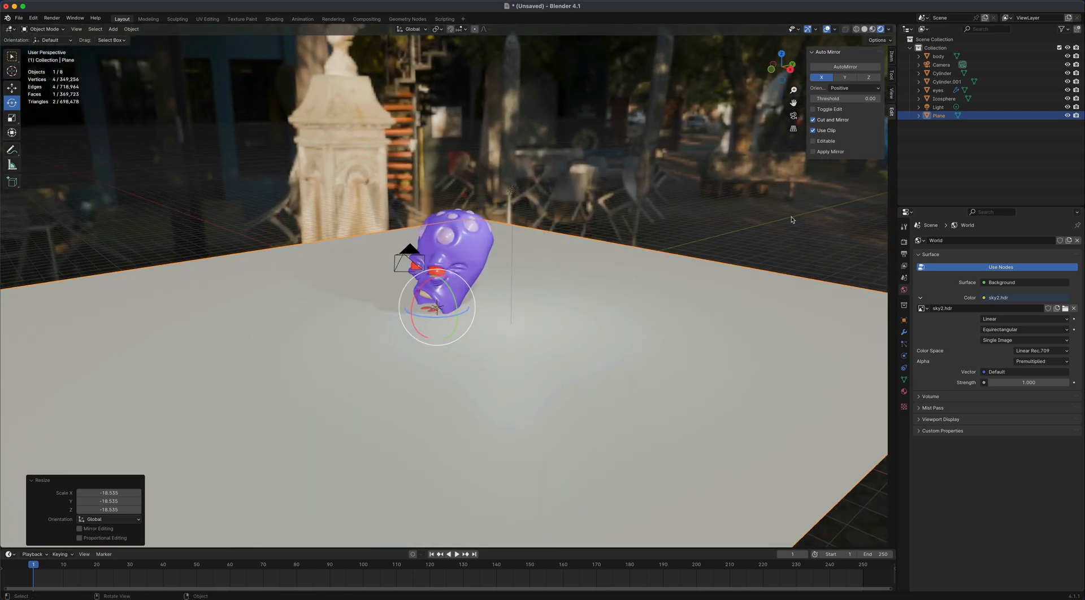
left_click(1068, 115)
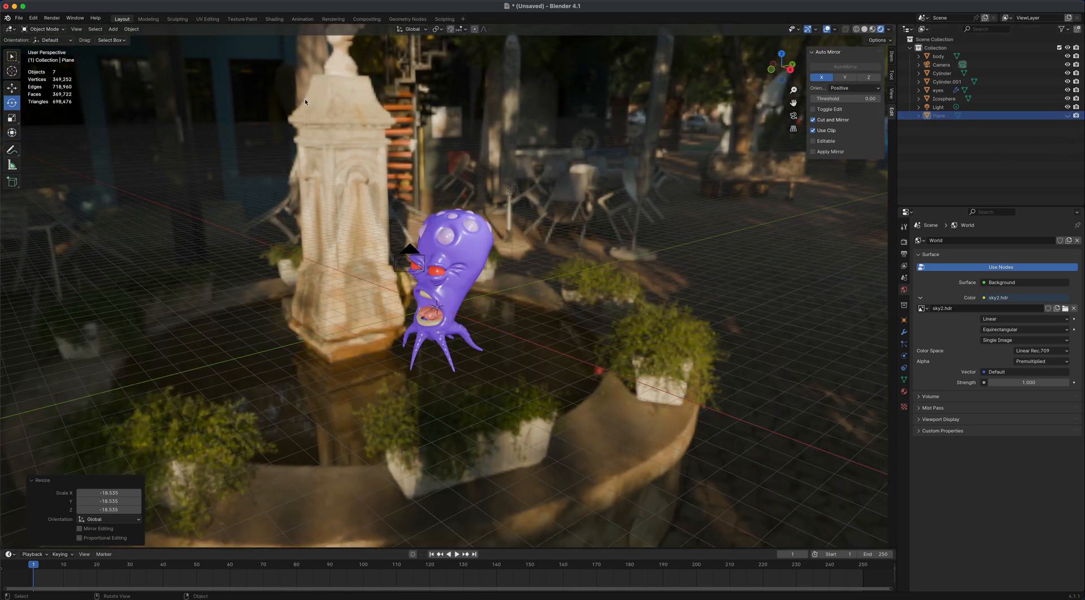
left_click(12, 56)
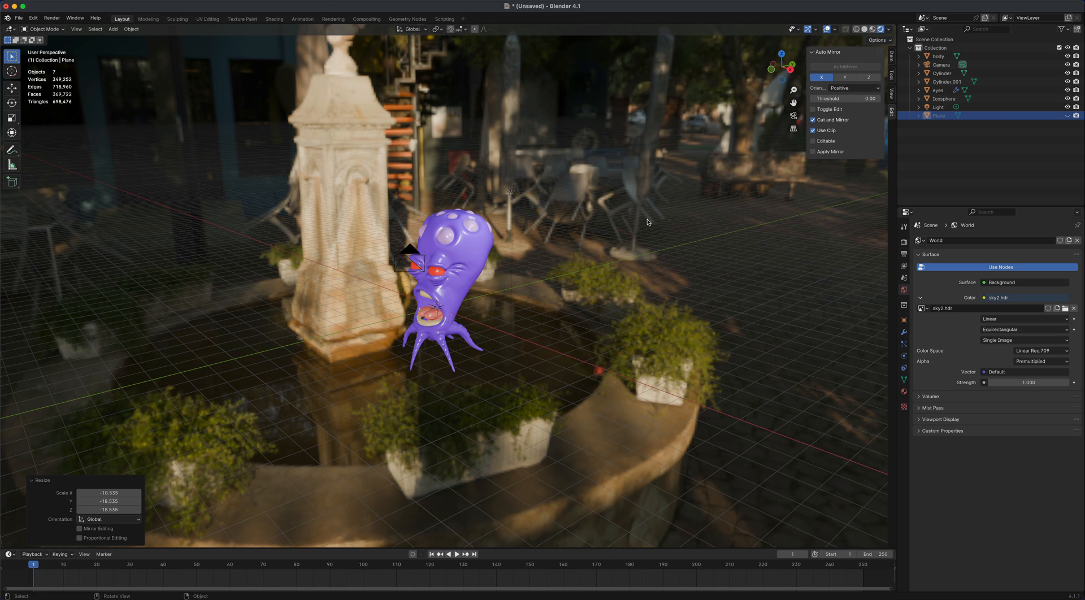
left_click(943, 100)
left_click(938, 55, "shift")
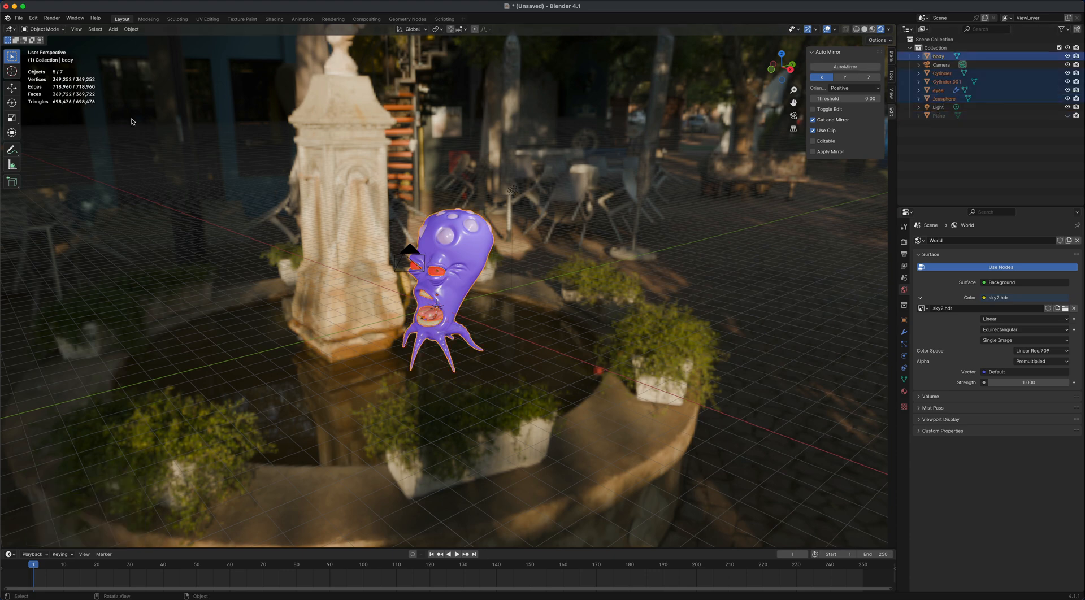
left_click(11, 89)
left_click_drag(438, 275, 444, 208)
In the right orthographic view, raise the creature about 0.16 m more along Z, and unhide the floor plane.
middle_click_drag(540, 332, 518, 318)
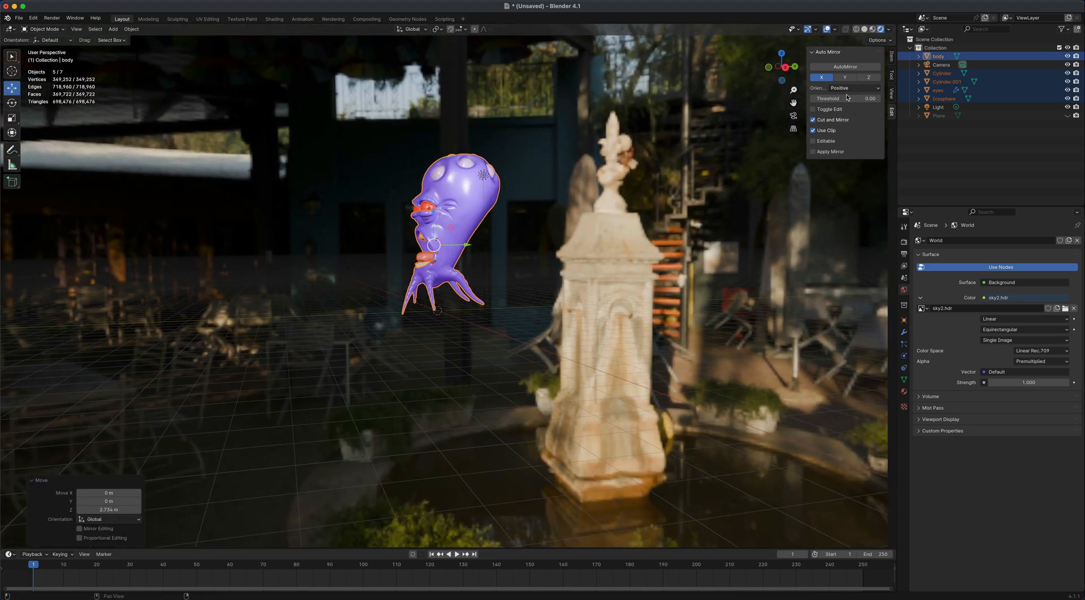
left_click(786, 68)
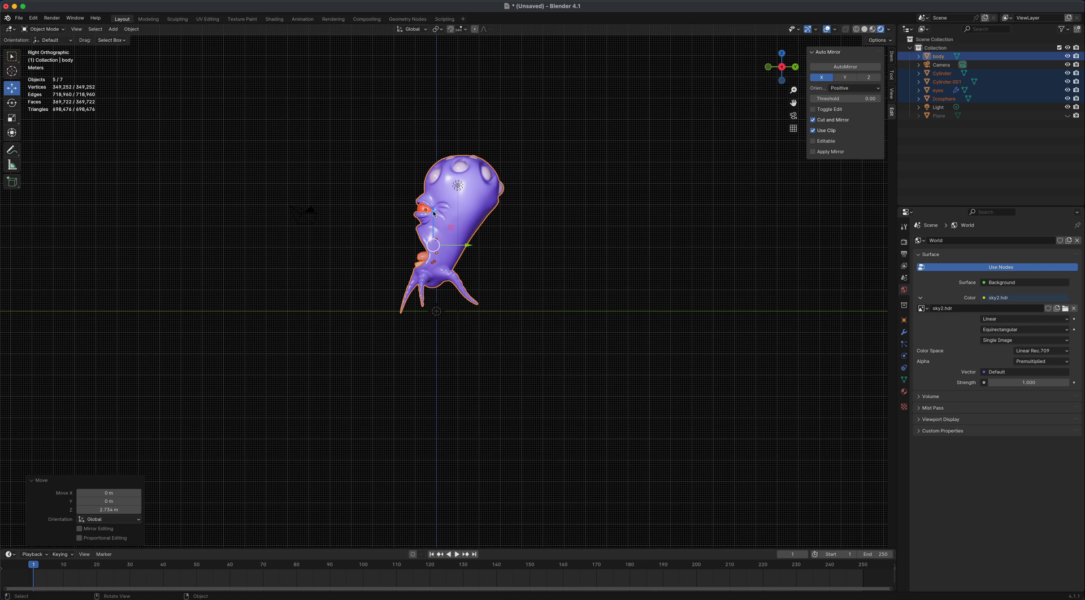
left_click_drag(434, 214, 438, 206)
middle_click_drag(358, 332, 446, 367)
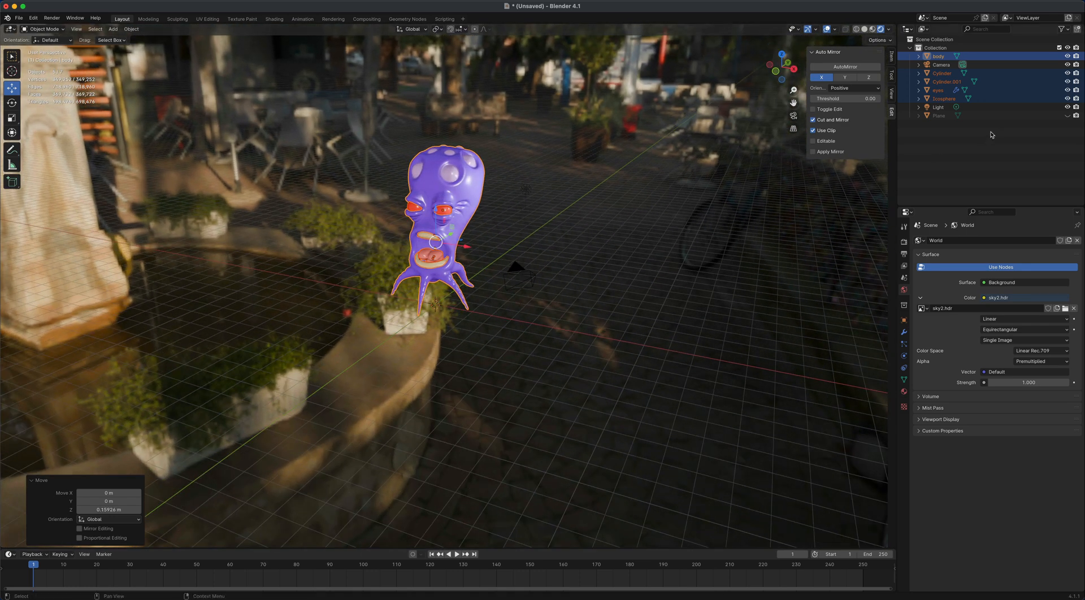
left_click(1069, 118)
middle_click_drag(592, 291, 612, 262)
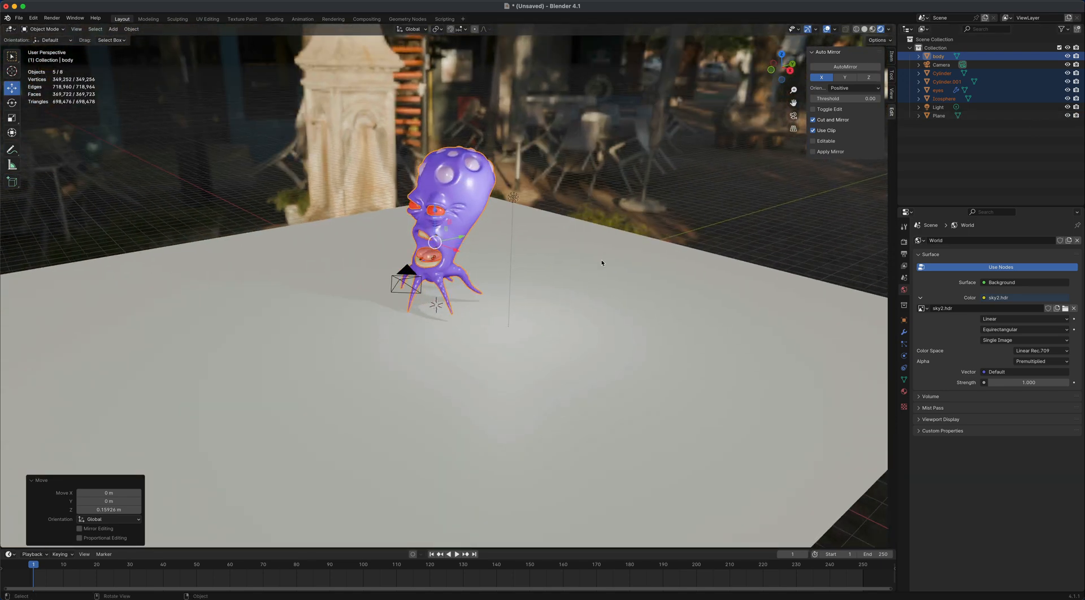
In Edit Mode, extrude the floor plane's edge behind the creature about 11 m upward along Z to form a back wall.
left_click(602, 261)
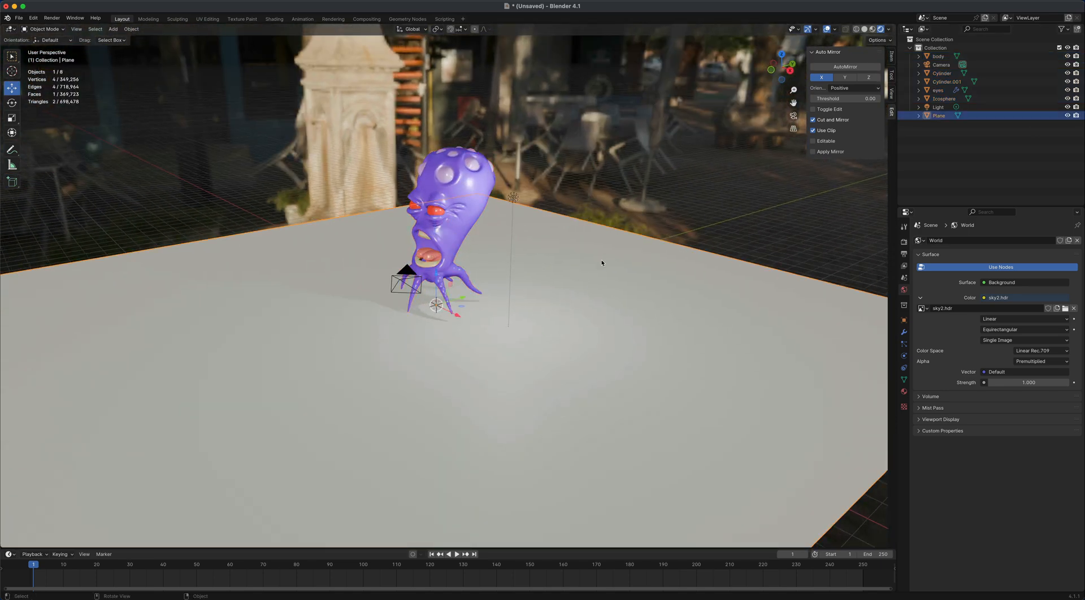
key("Tab")
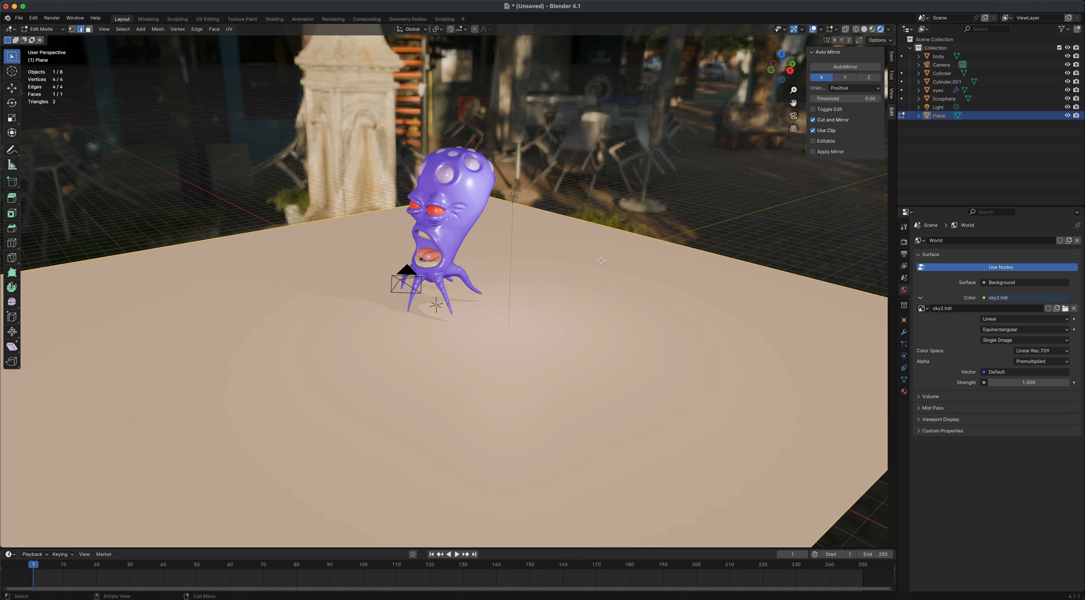
left_click(81, 29)
left_click(618, 229)
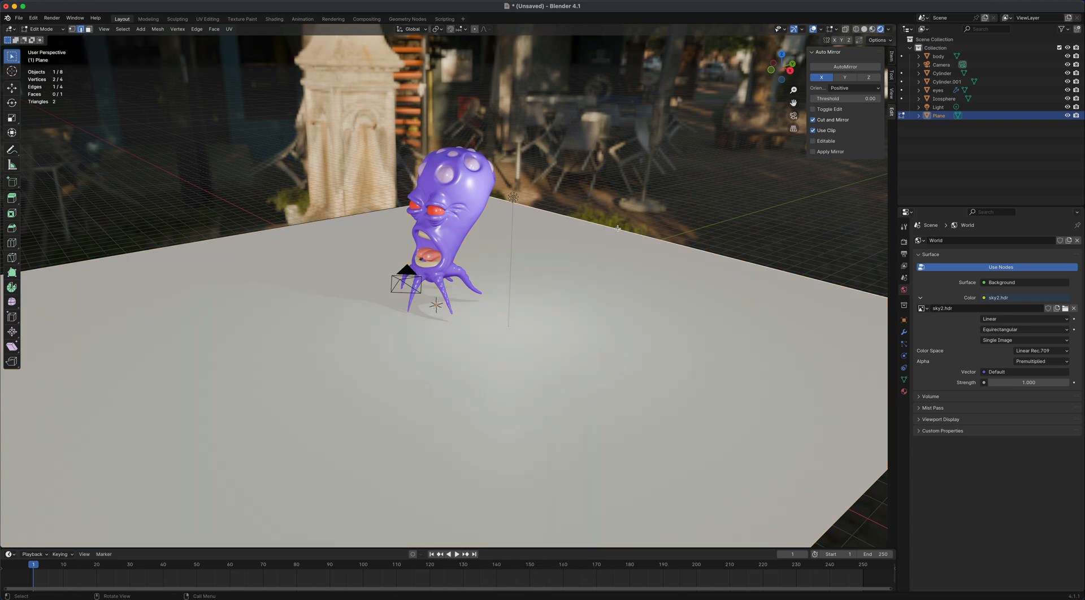
key("e")
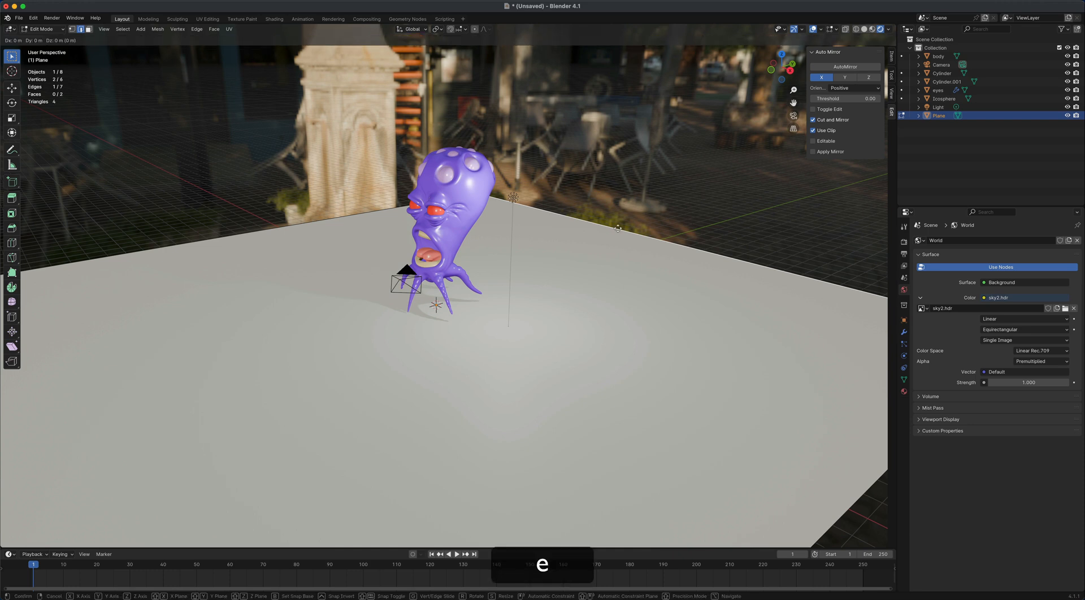
key("z")
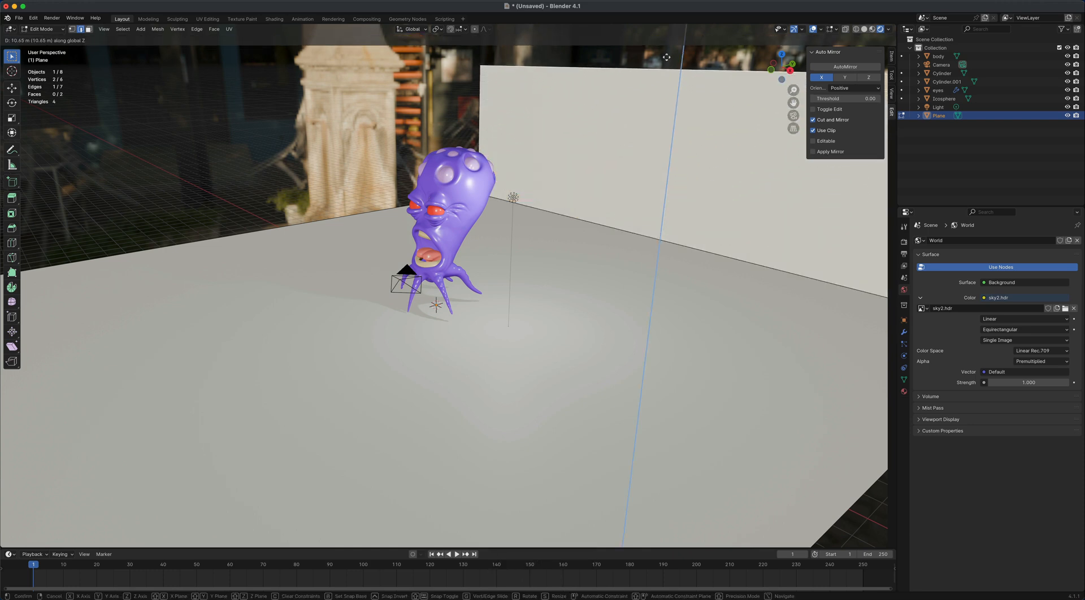
left_click(669, 52)
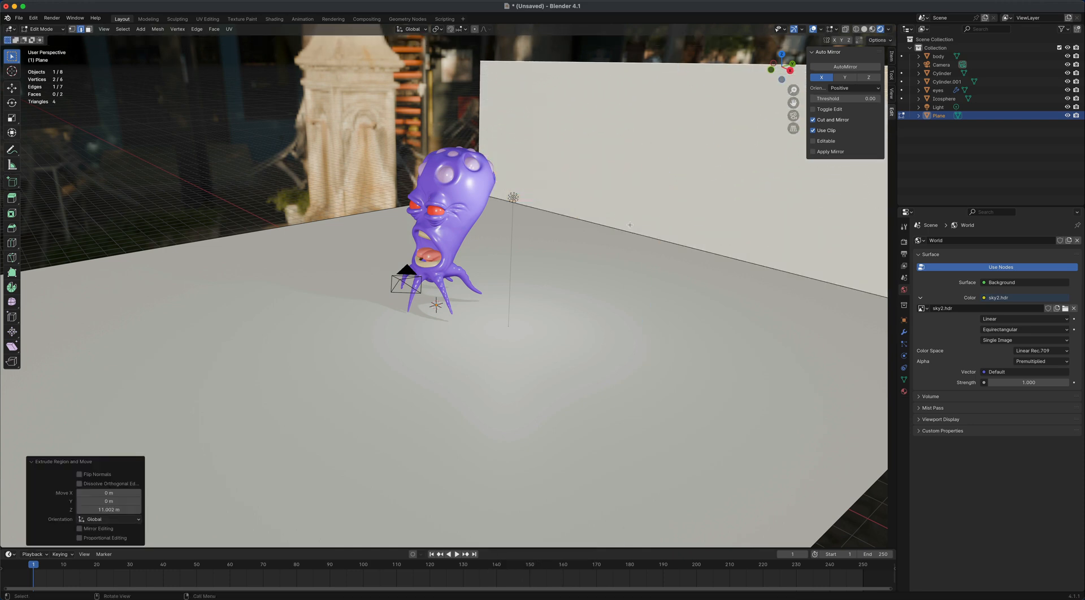
Bevel the edge between floor and back wall with a width of about 0.24 m and 7 segments.
scroll(623, 241, "down", 3)
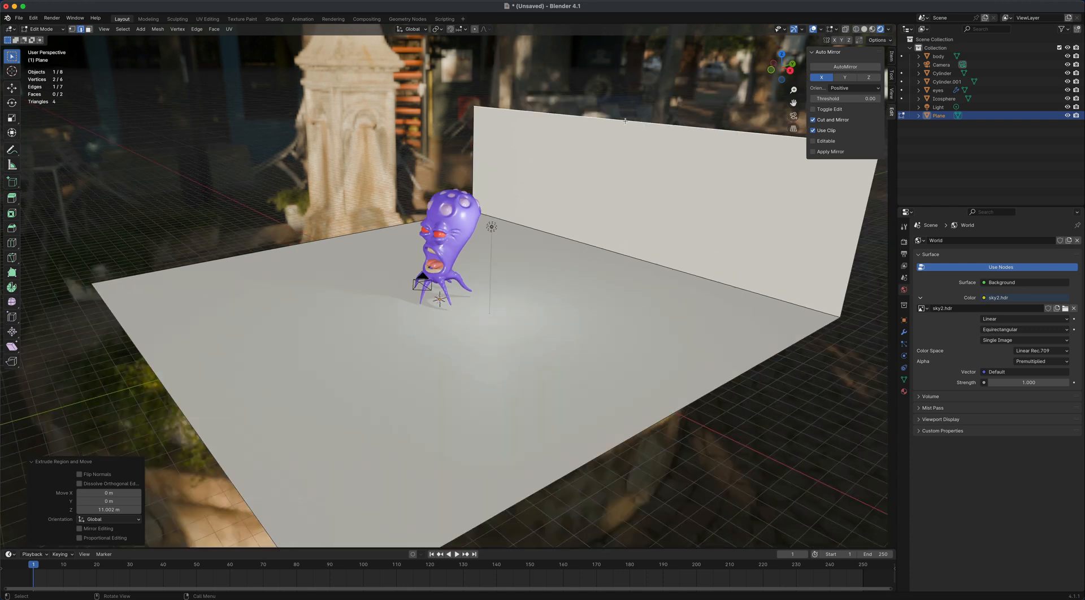
left_click(531, 227)
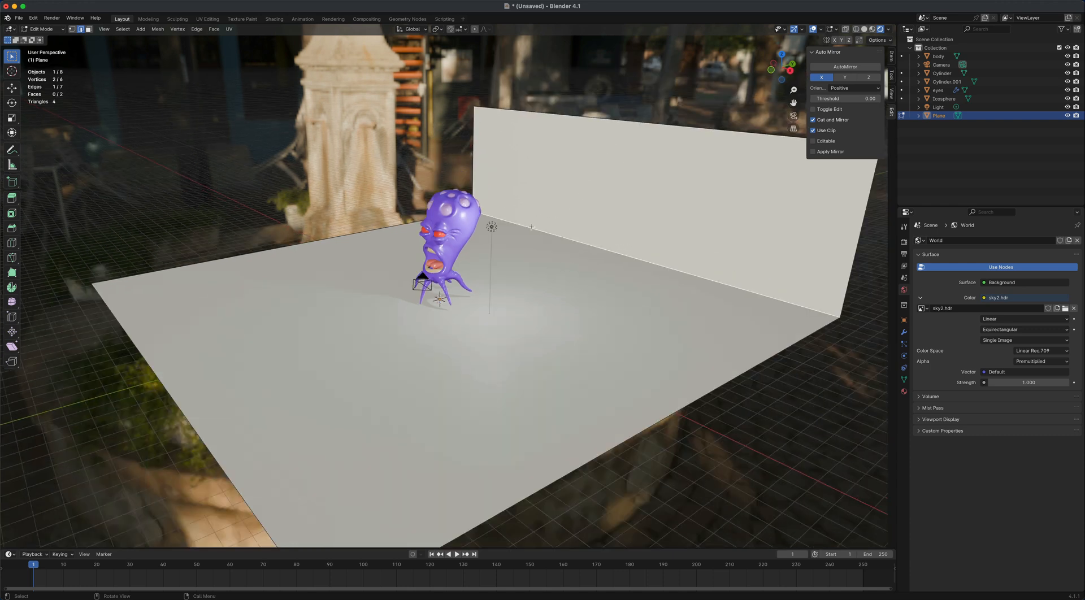
left_click(10, 228)
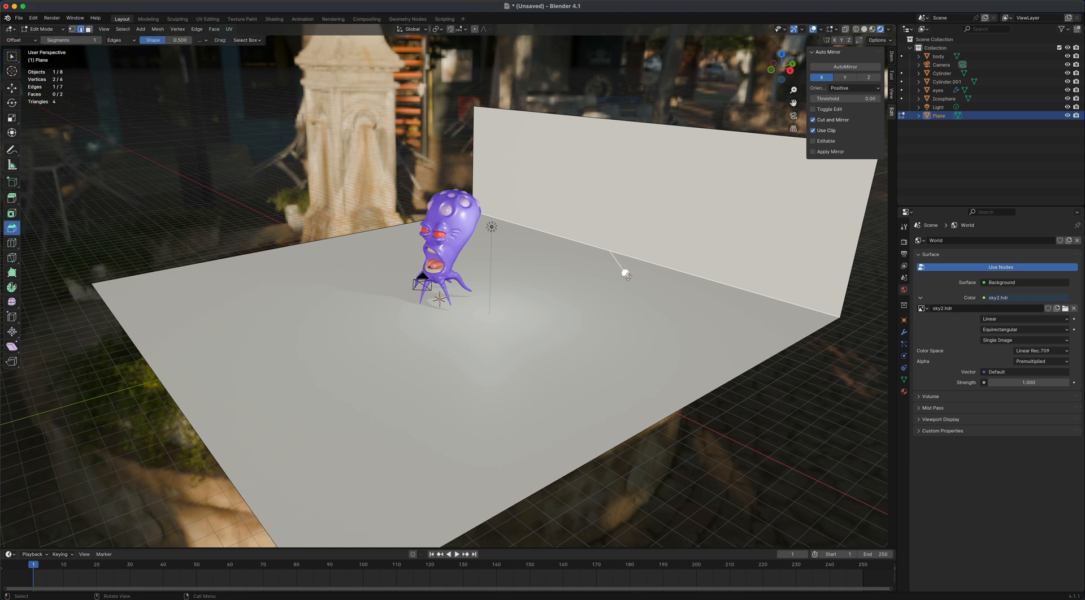
left_click_drag(627, 275, 632, 302)
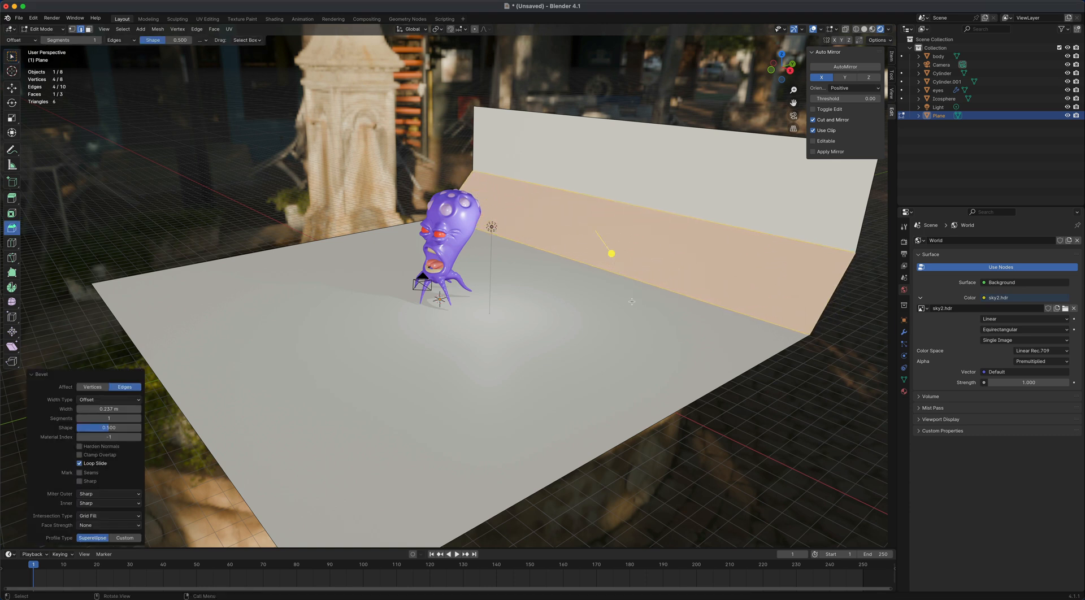
left_click(136, 419)
key("Escape")
left_click(138, 419)
left_click(138, 418)
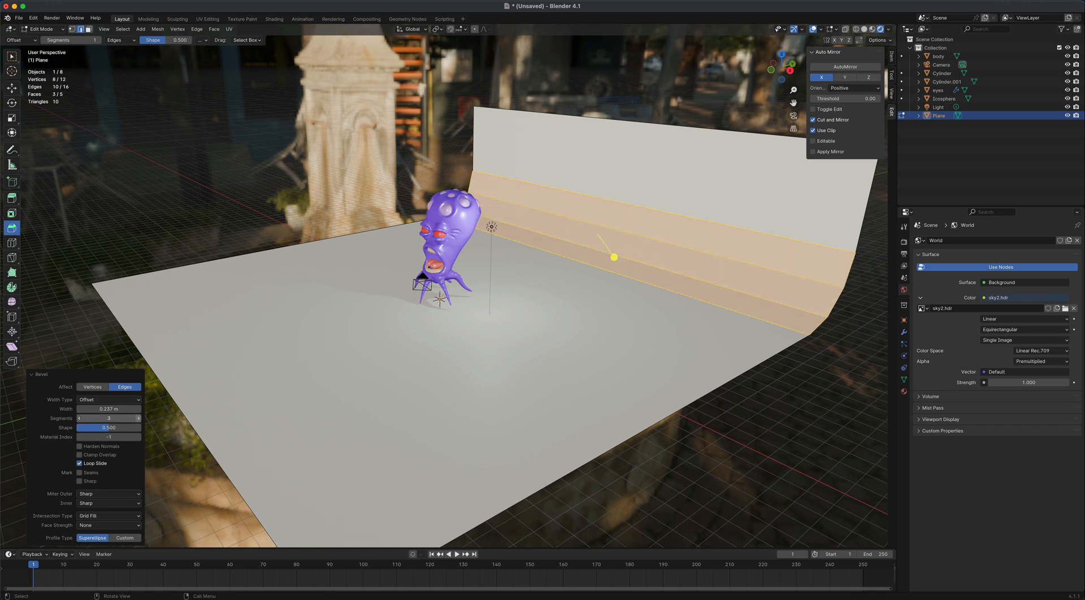
left_click(138, 419)
left_click(139, 418)
left_click(138, 419)
left_click(139, 419)
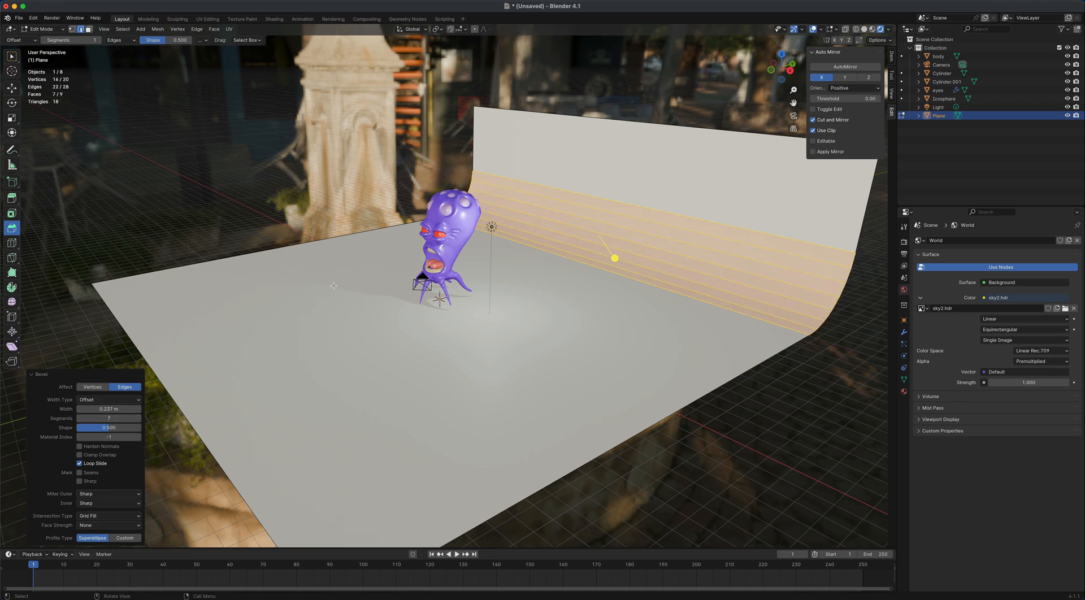
Return to Object Mode, shade the backdrop plane smooth, and look through the scene camera.
key("Tab")
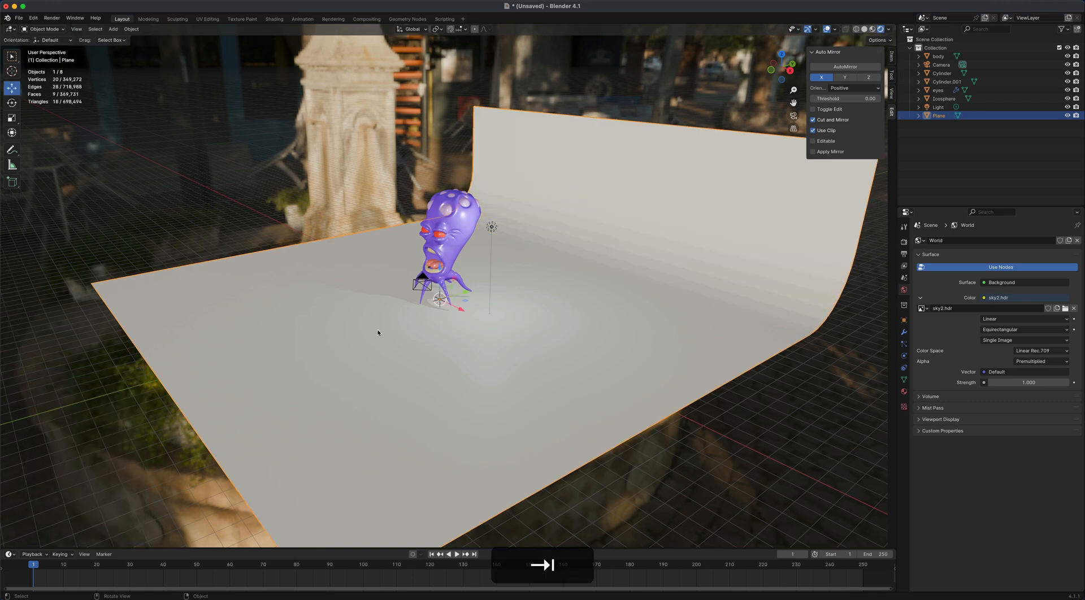
right_click(554, 292)
left_click(551, 292)
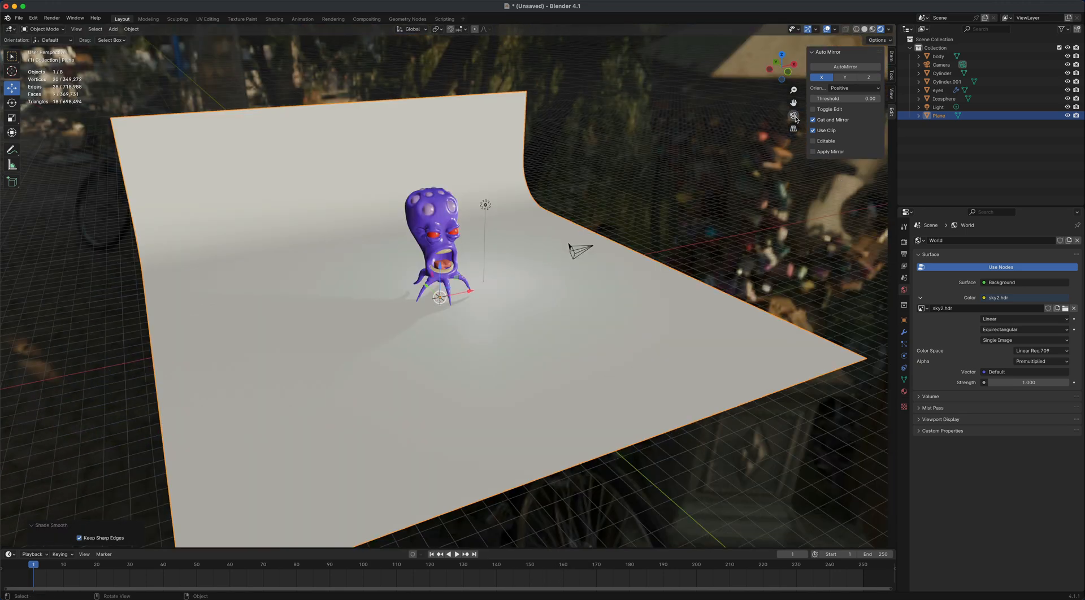
left_click(794, 115)
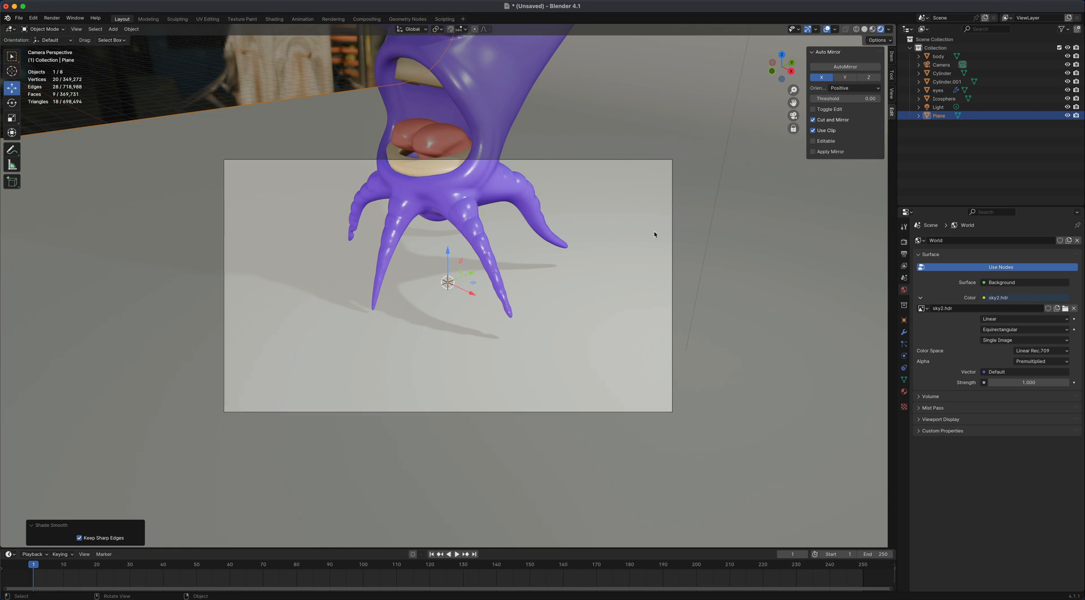
Reframe the scene camera so the whole creature stands inside the frame in front of the backdrop.
middle_click_drag(482, 304, 557, 398)
scroll(557, 397, "down", 5)
middle_click_drag(550, 349, 524, 355, "shift")
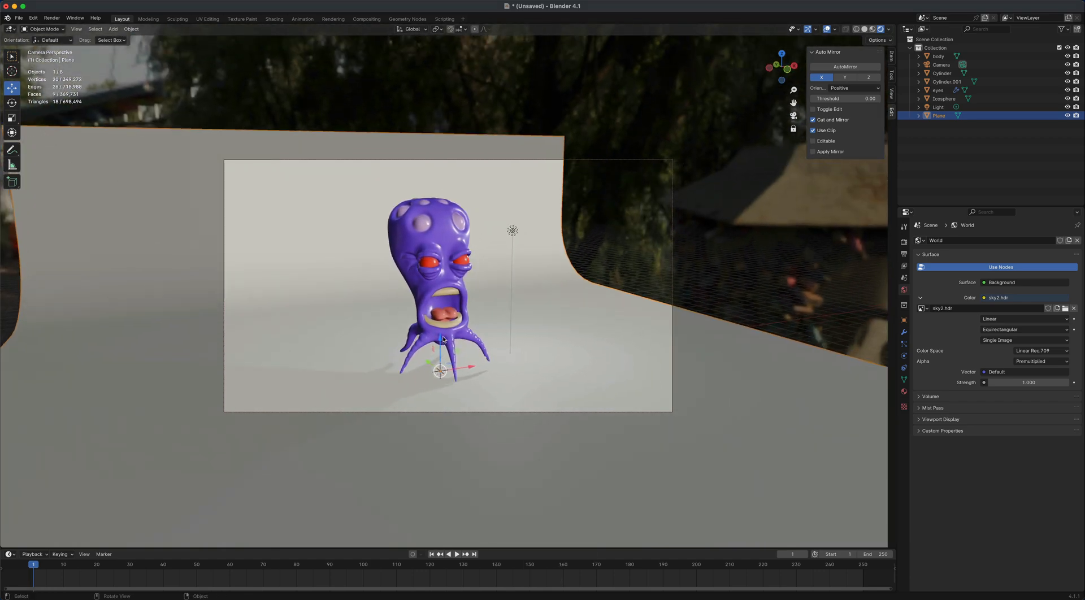
Shift the backdrop plane sideways along X and widen it with an X scale of 1.463.
left_click_drag(442, 339, 442, 333)
left_click_drag(471, 366, 621, 345)
left_click(17, 119)
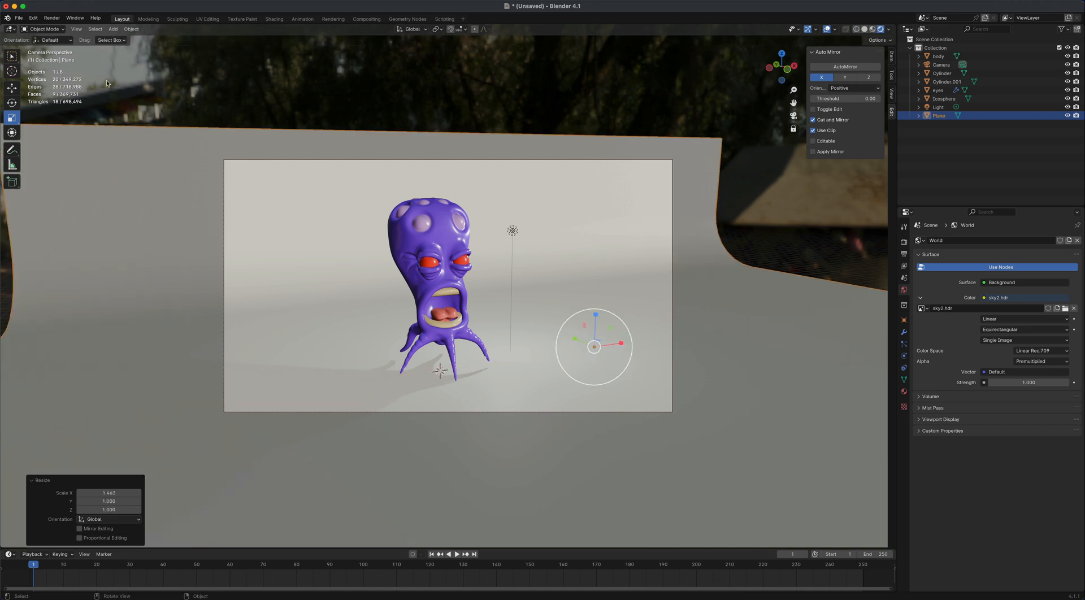
key("w")
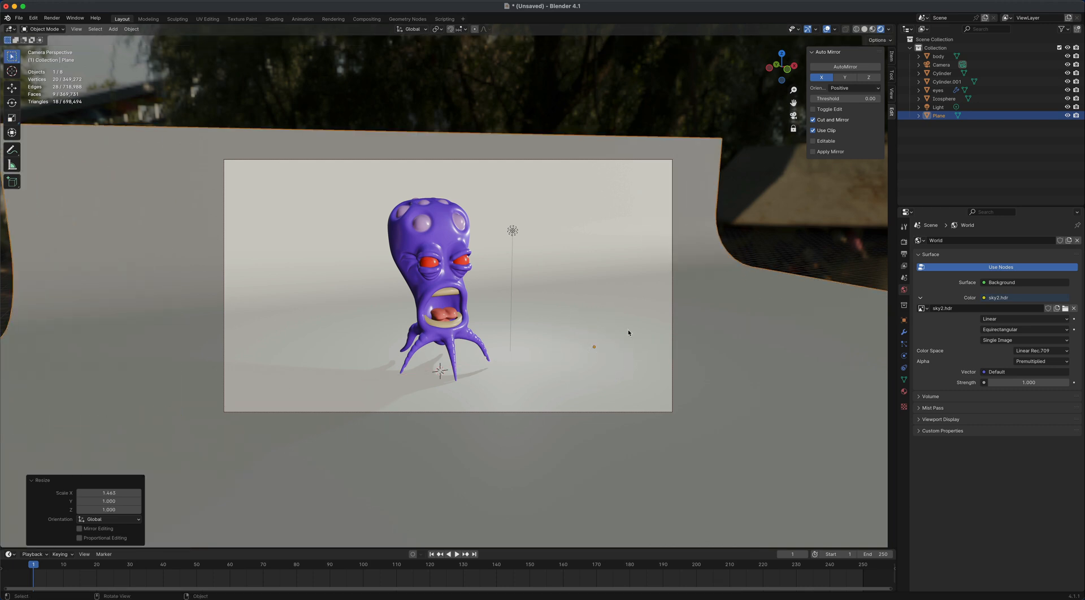
Give the backdrop a new material with roughness 1.000 and a saturated blue base color (hue 0.631, saturation 1.000).
left_click(904, 391)
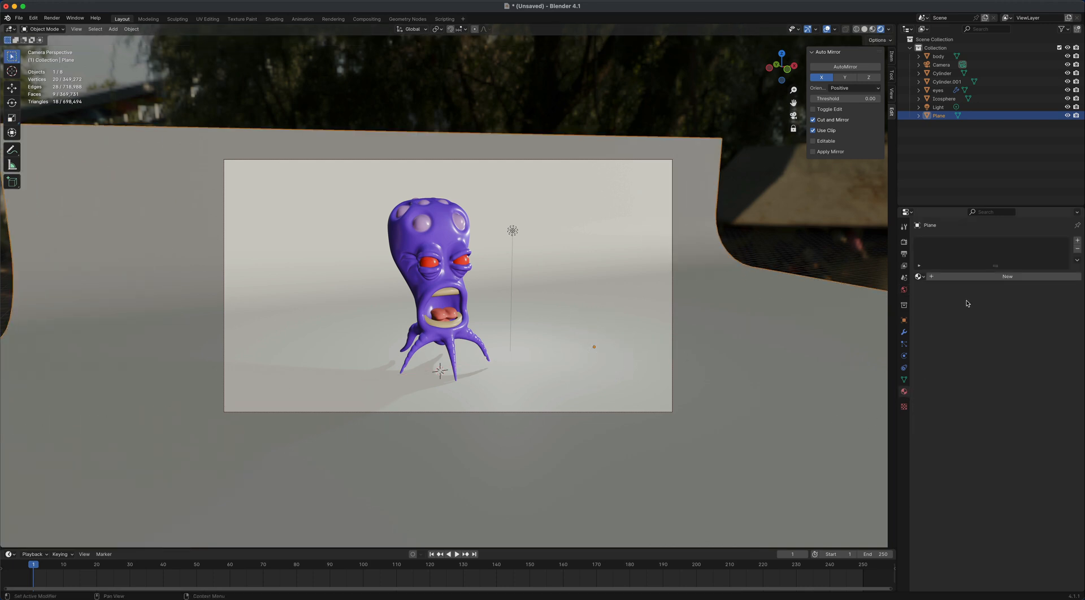
left_click(973, 277)
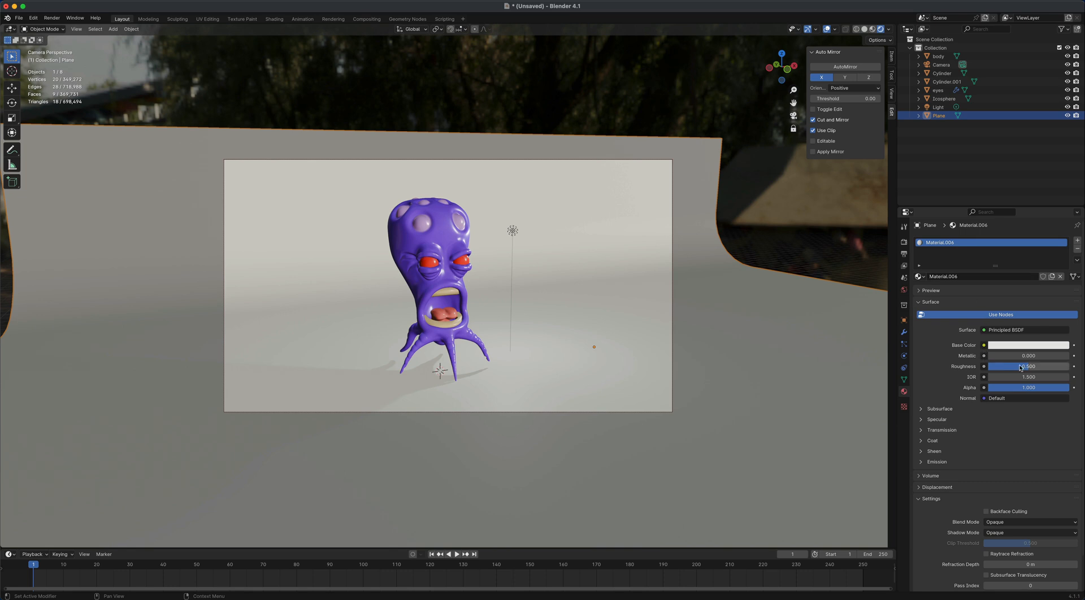
left_click_drag(1026, 366, 1069, 367)
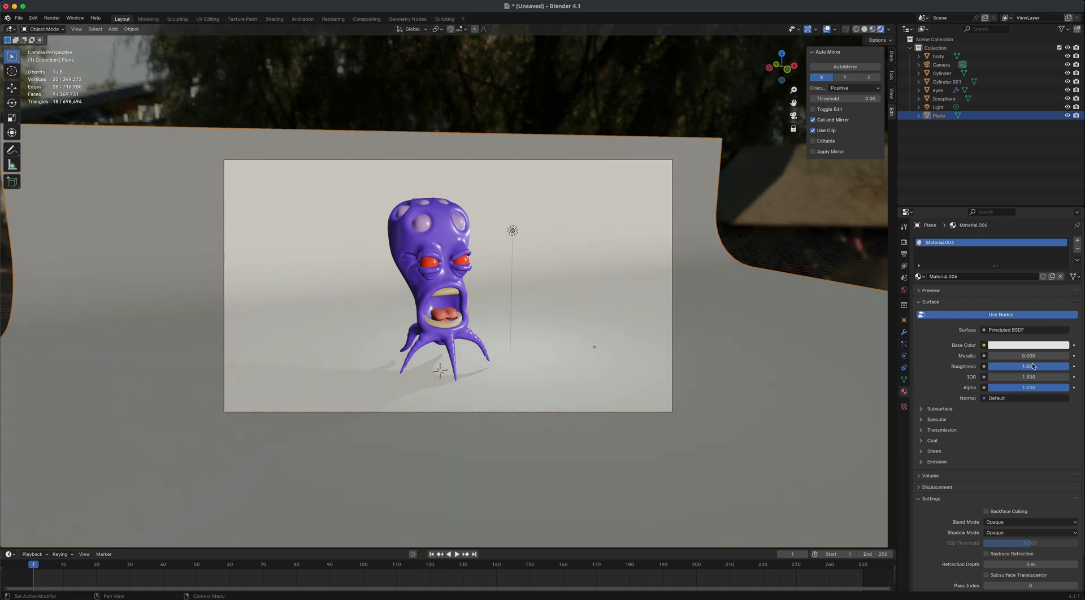
left_click(1013, 345)
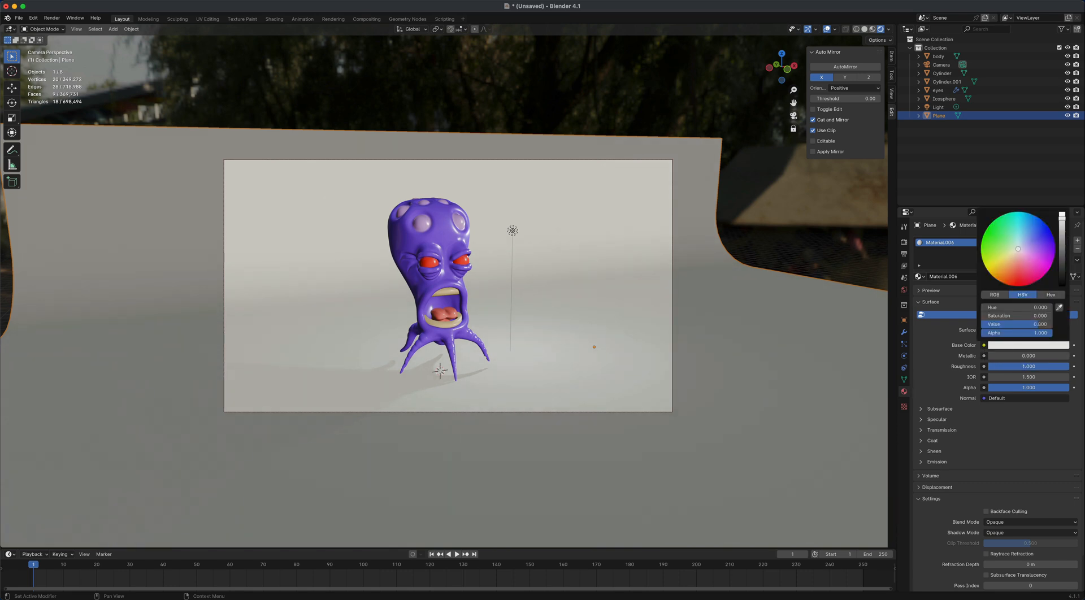
left_click(1047, 272)
mouse_move(1045, 275)
left_mouse_down()
mouse_move(1026, 284)
mouse_move(1053, 251)
mouse_move(1047, 273)
mouse_move(1002, 282)
mouse_move(983, 237)
mouse_move(985, 264)
mouse_move(998, 217)
mouse_move(1038, 216)
left_mouse_up()
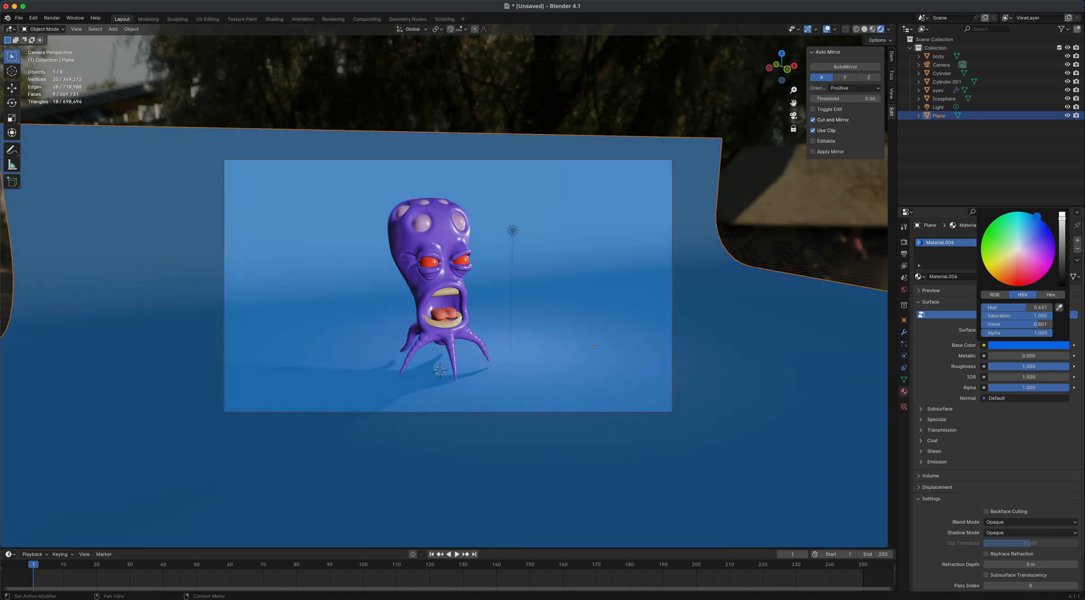
Enable Bloom and Ambient Occlusion in the EEVEE render settings.
left_click(905, 242)
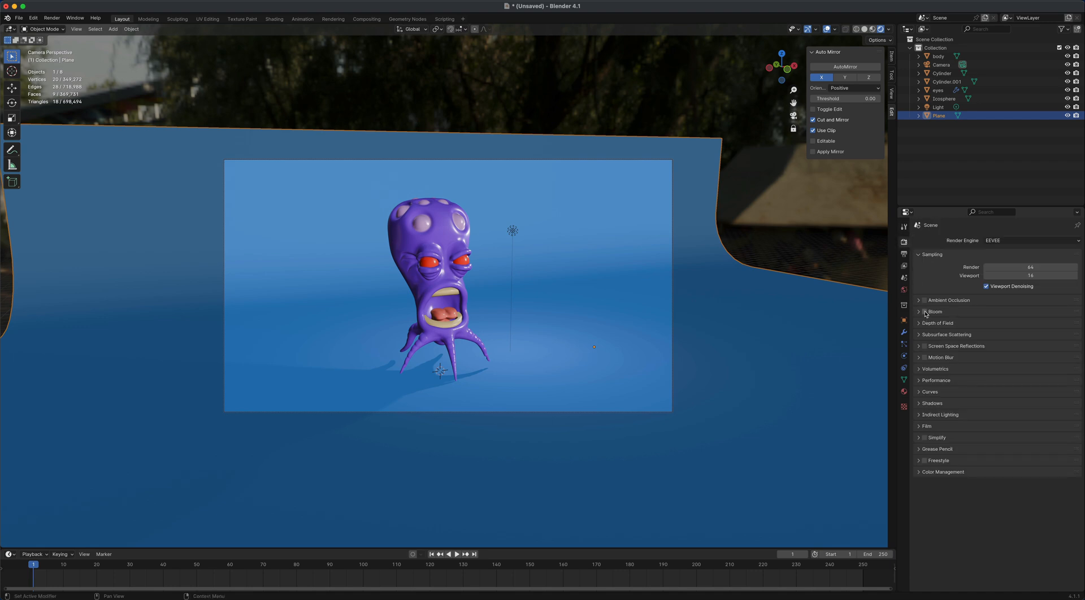
left_click(925, 311)
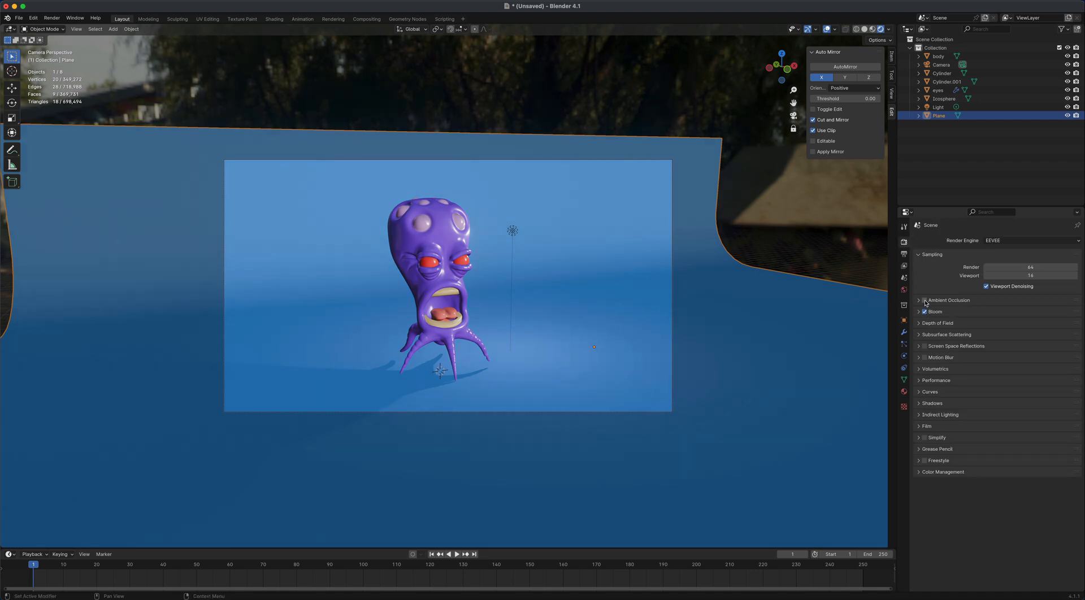
Make the creature's eyes glow with an emission strength of 17.8 and a bright pinkish-red emission color.
left_click(462, 264)
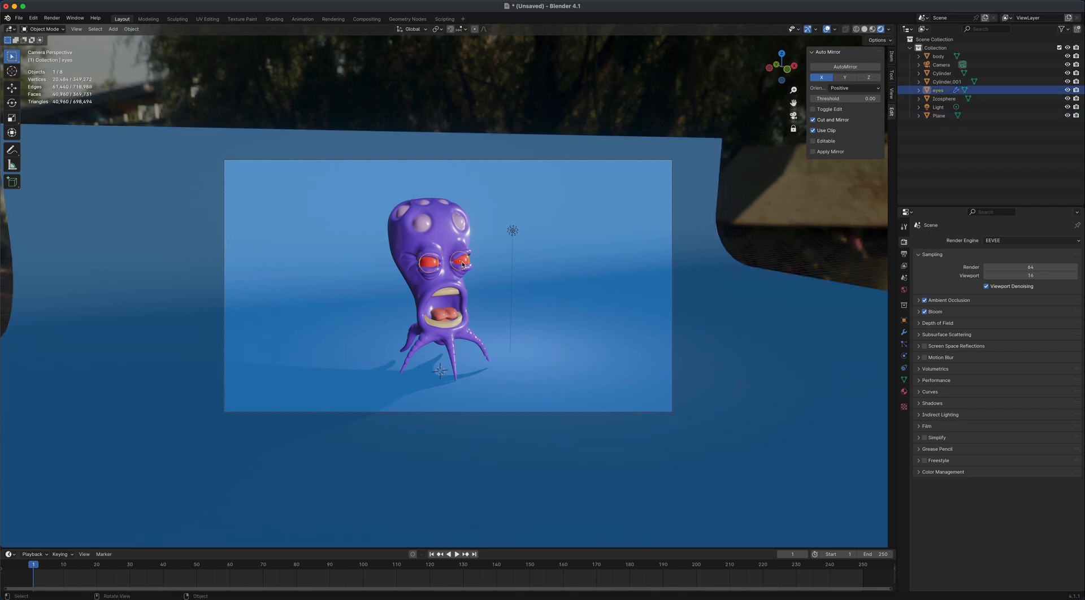
left_click(904, 392)
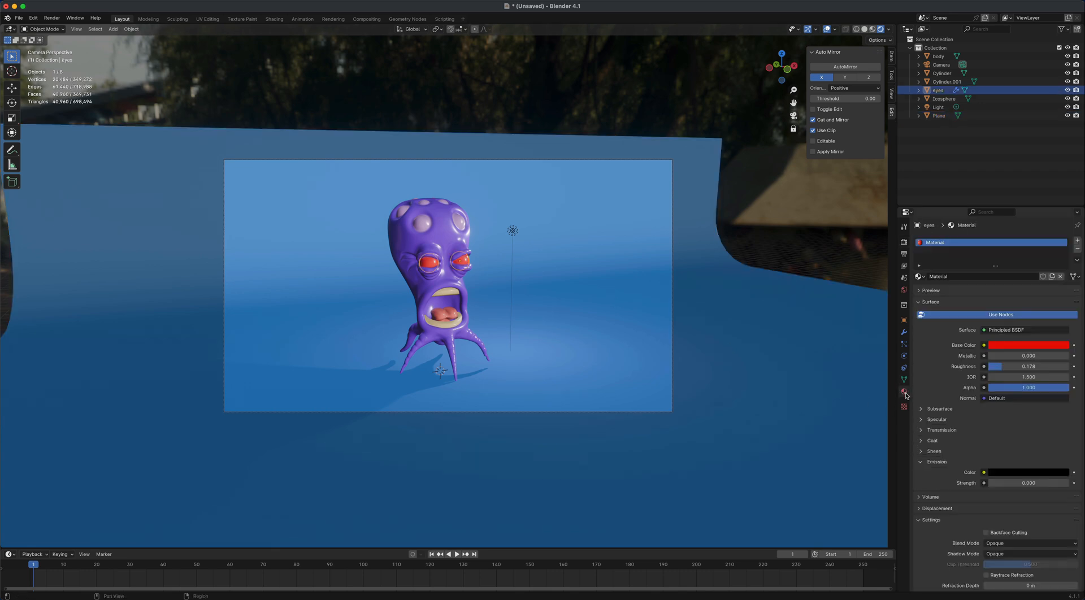
left_click(999, 483)
type("10")
key("Return")
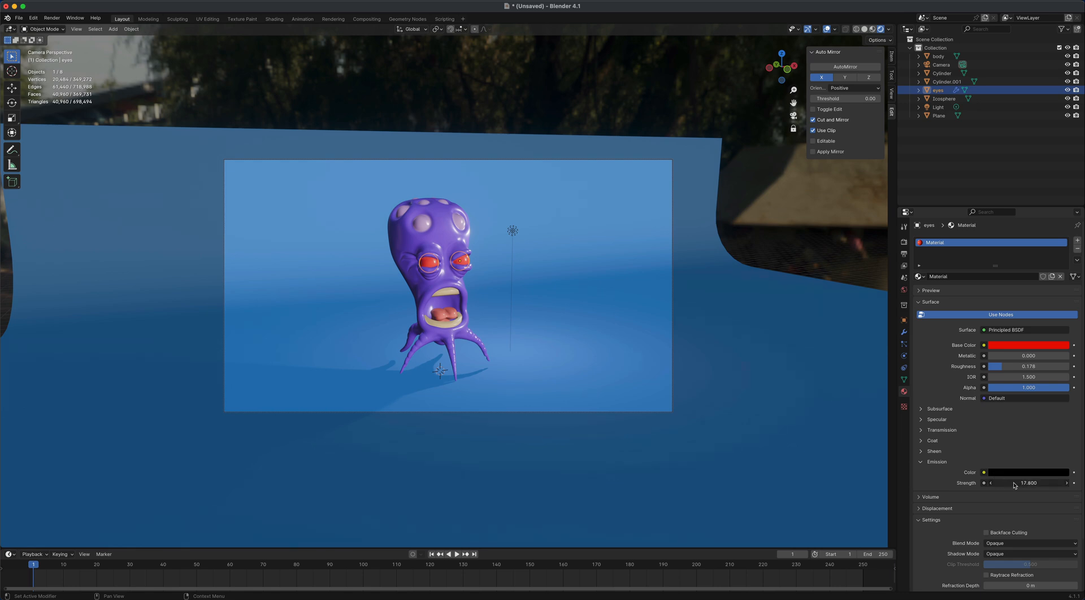
left_click(999, 473)
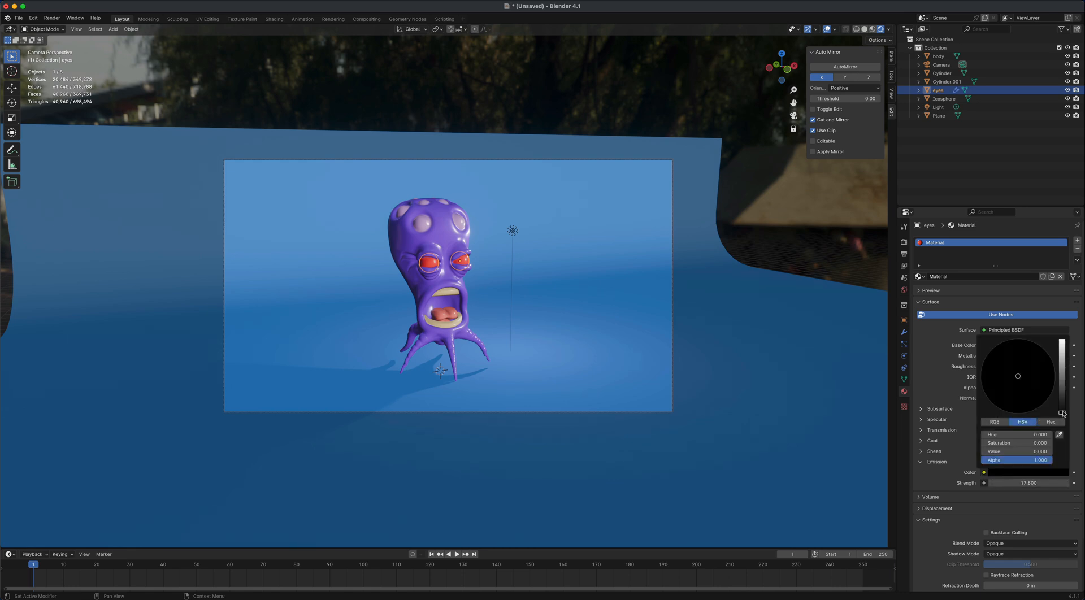
left_click_drag(1062, 413, 1062, 340)
mouse_move(1022, 403)
left_mouse_down()
mouse_move(1047, 401)
mouse_move(1007, 411)
mouse_move(989, 396)
mouse_move(1041, 405)
left_mouse_up()
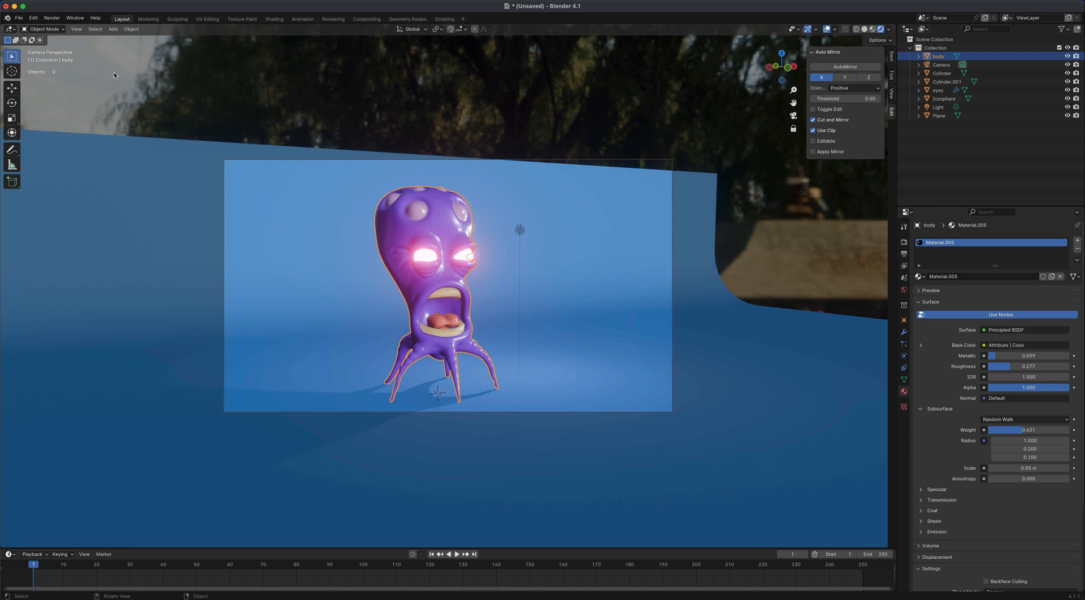
Render a test image of the glowing-eyed creature, inspect it and close the render window.
left_click(52, 18)
left_click(67, 30)
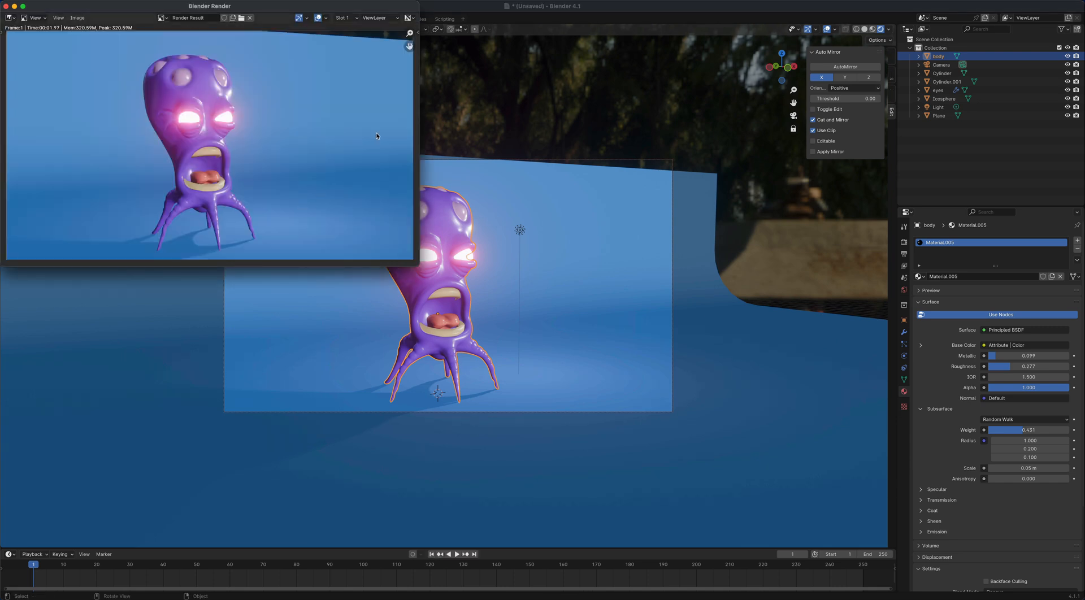
left_click_drag(364, 7, 529, 149)
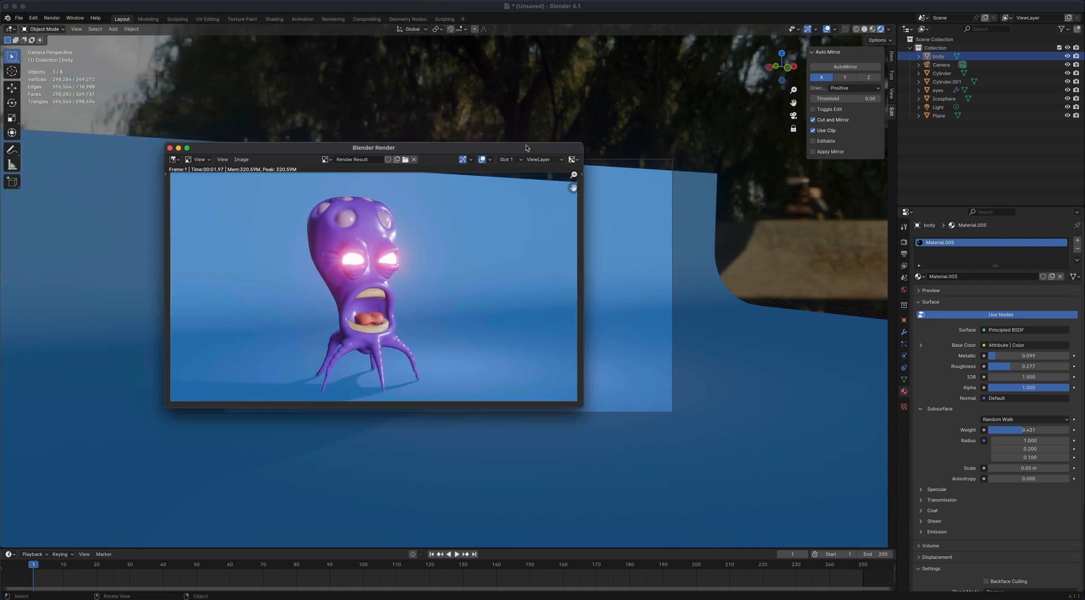
left_click(169, 148)
In Edit Mode, raise the top edge of the backdrop wall about 2.7 m, and return to Object Mode.
left_click(633, 188)
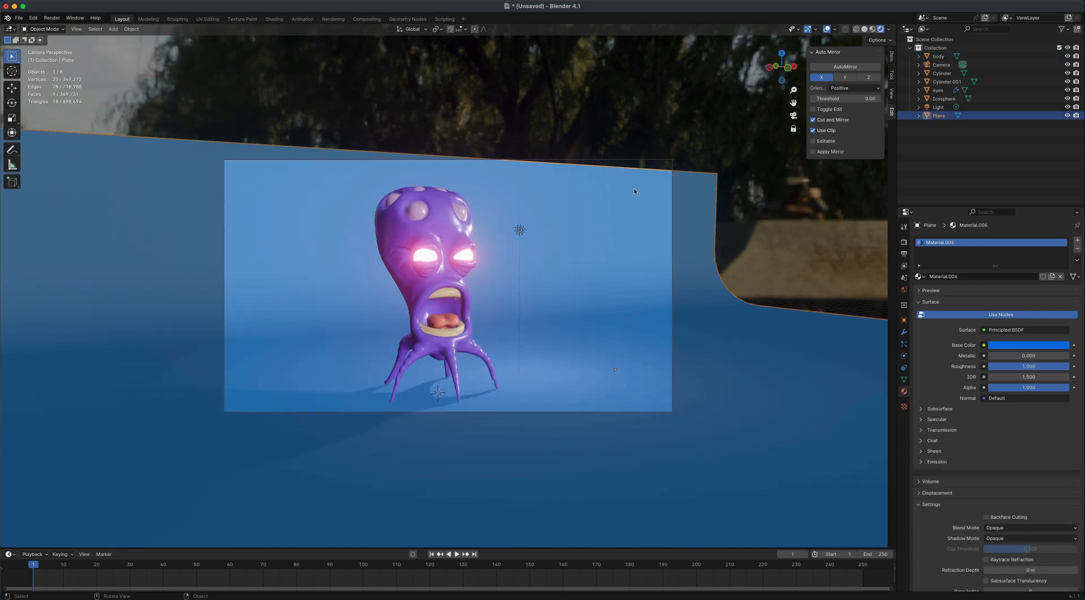
key("Tab")
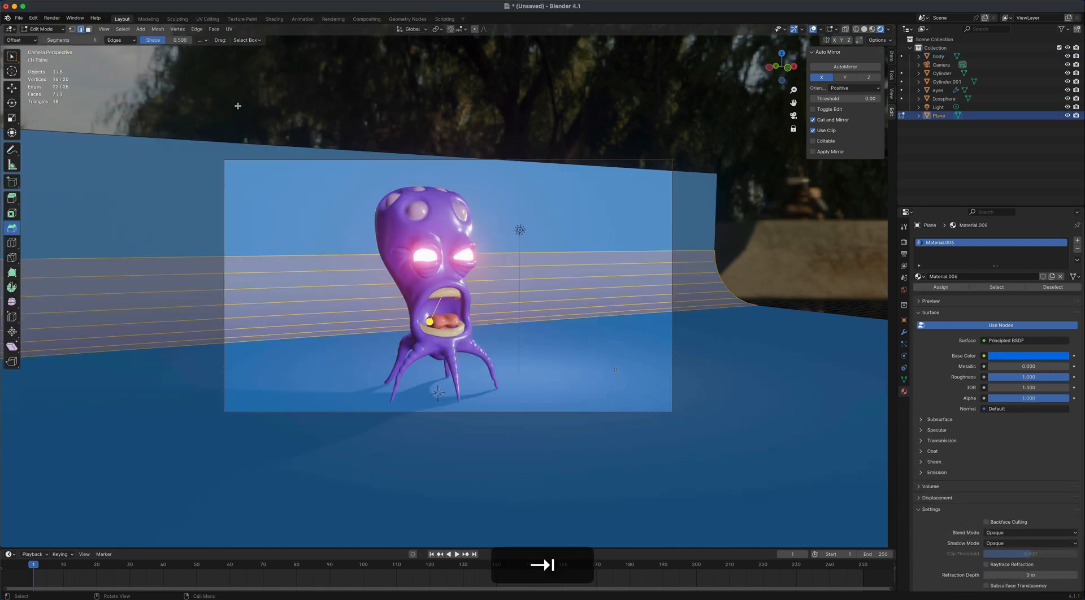
left_click(688, 172)
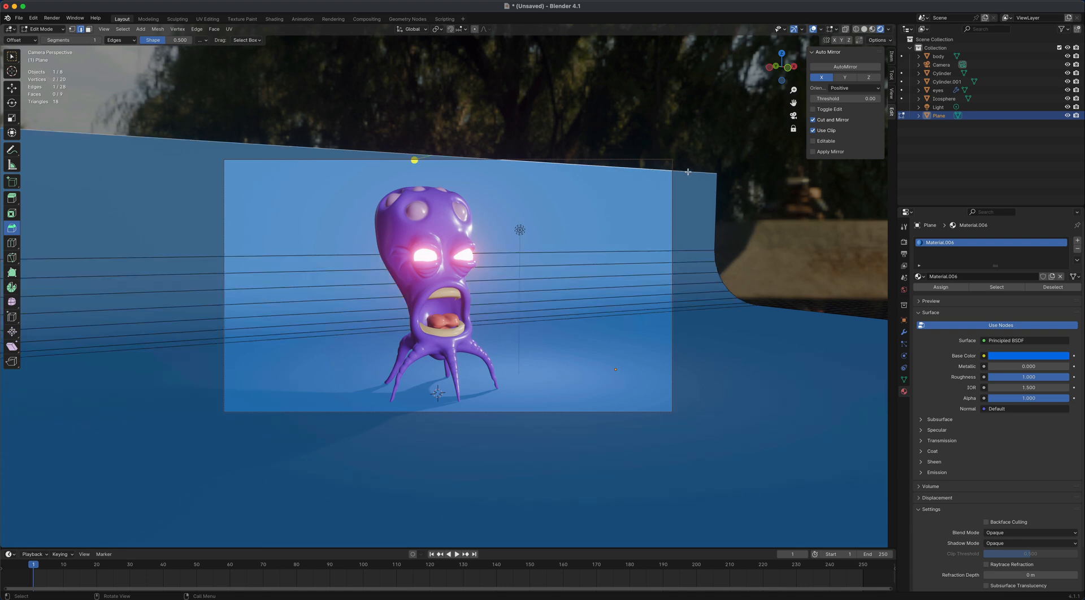
key("g")
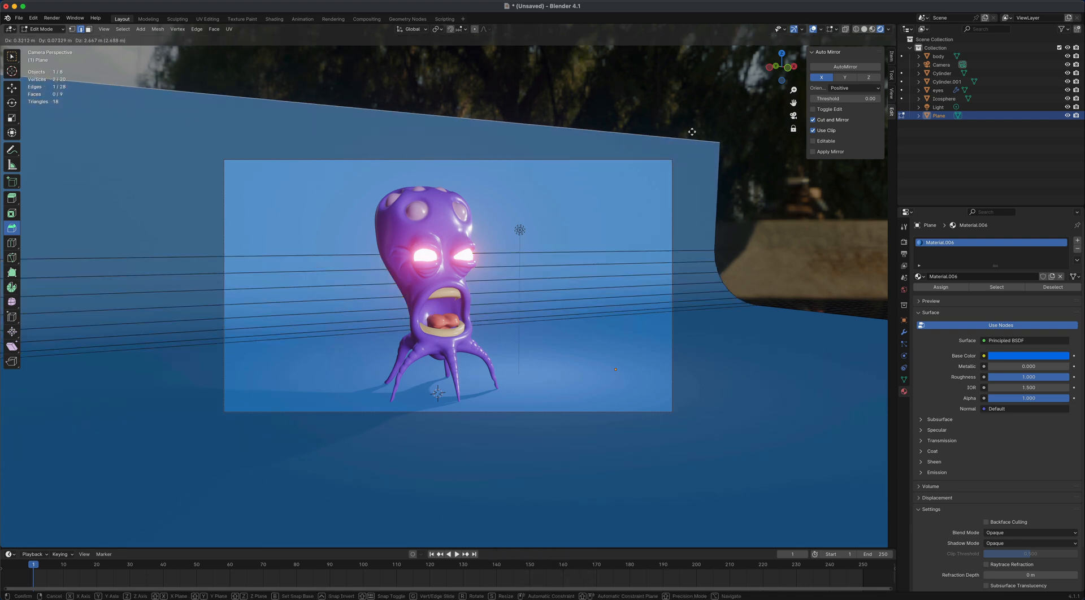
left_click(525, 229)
key("Tab")
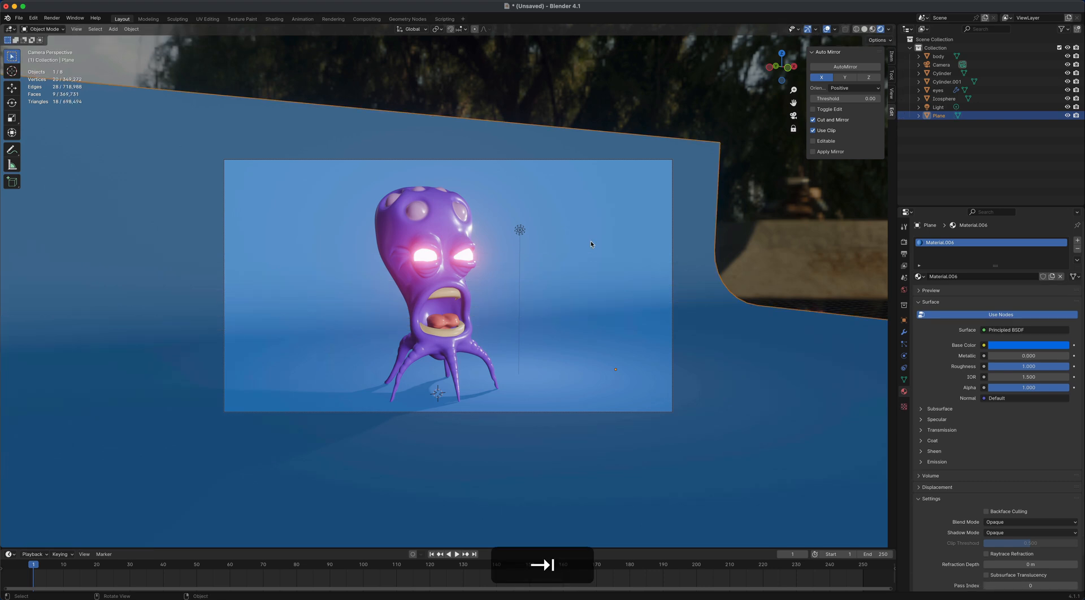
Render another test image to check that the backdrop fills the frame, and close the render window.
left_click(52, 18)
left_click(66, 29)
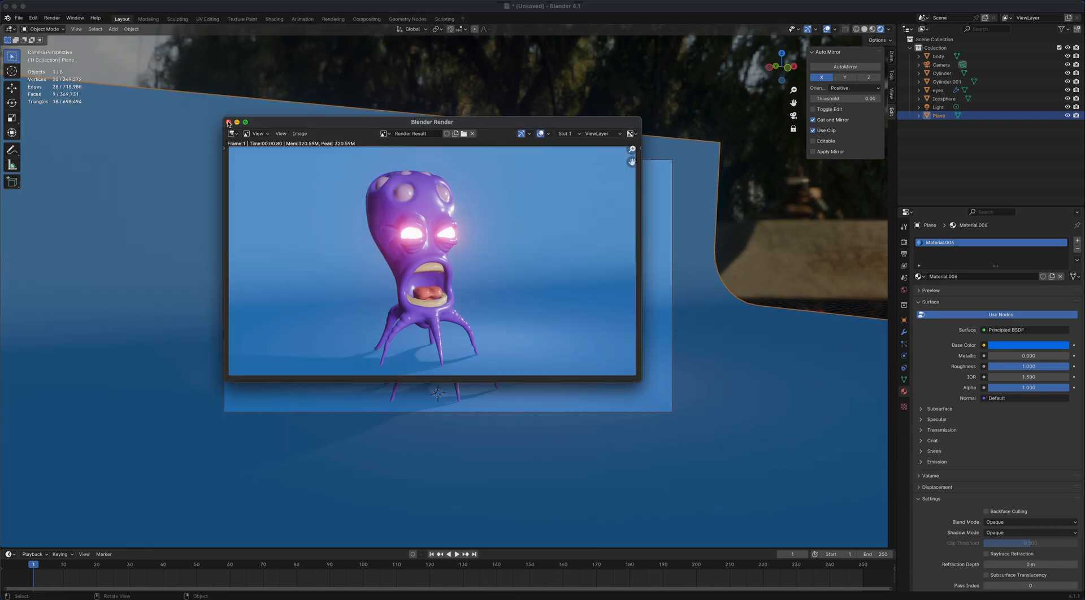
left_click(232, 121)
Set the body material's coat weight to about 0.66, and change the backdrop's base color to dark magenta.
left_click(405, 276)
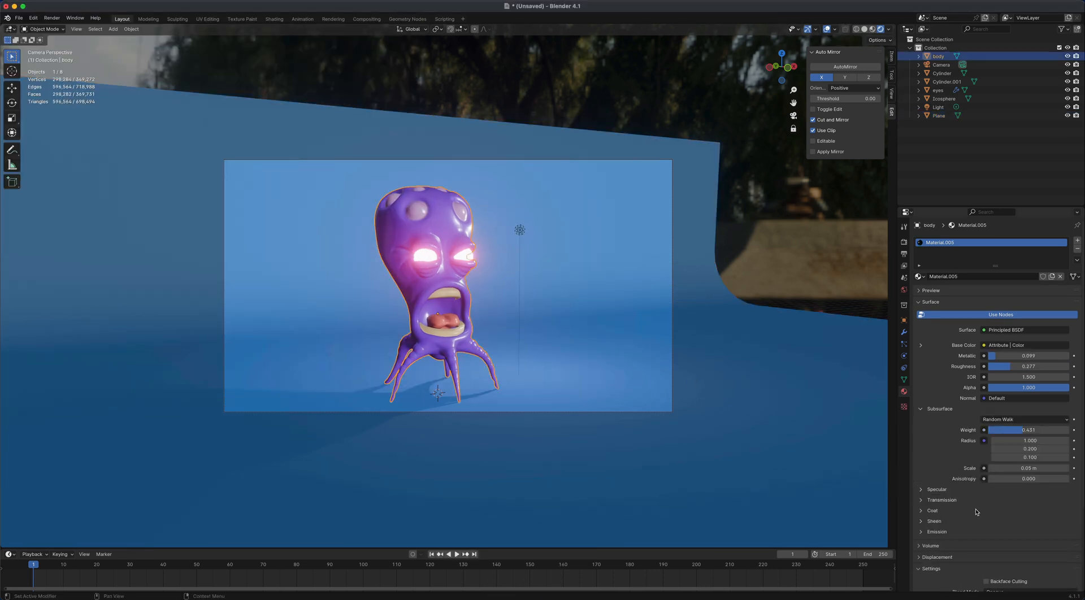
left_click(934, 511)
left_click_drag(990, 521, 1044, 524)
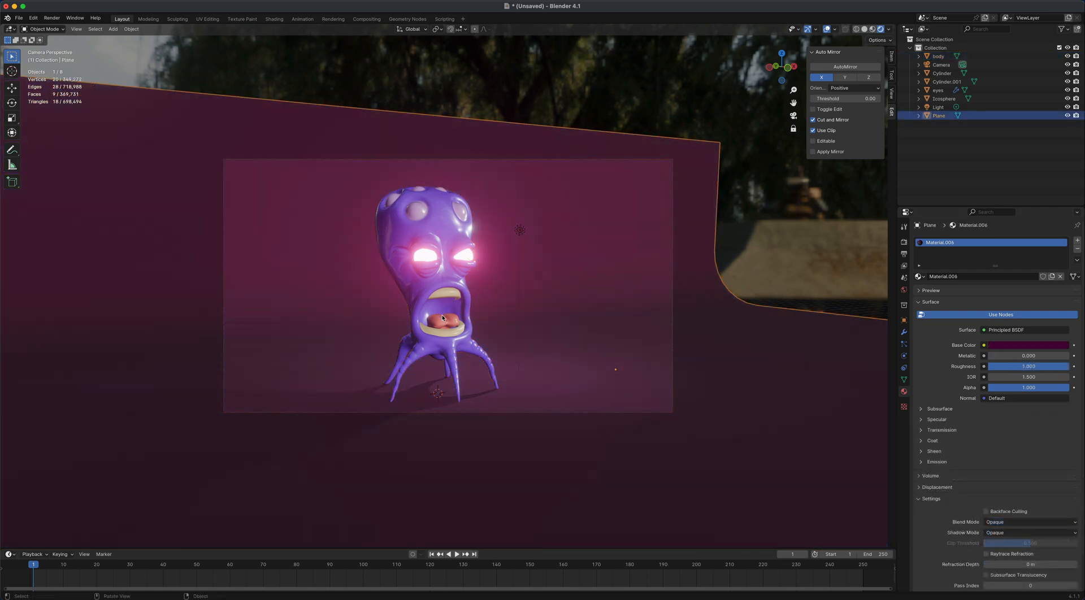
Bring the body into the Sculpting workspace and set the Paint brush to a dark crimson (hue 0.948, saturation 0.774).
left_click(436, 211)
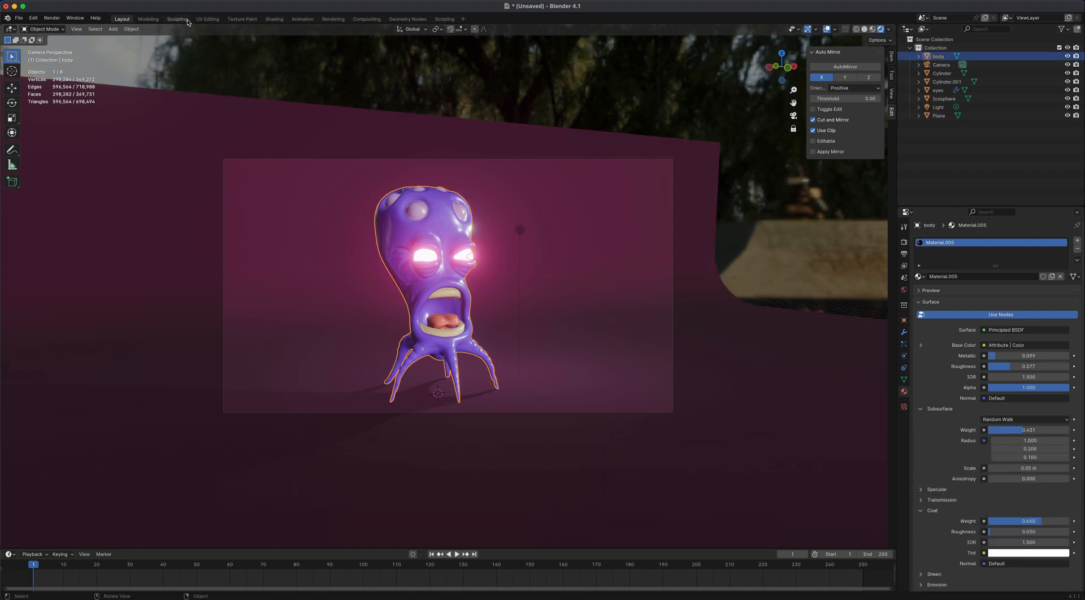
left_click(181, 19)
middle_click_drag(604, 373, 589, 370)
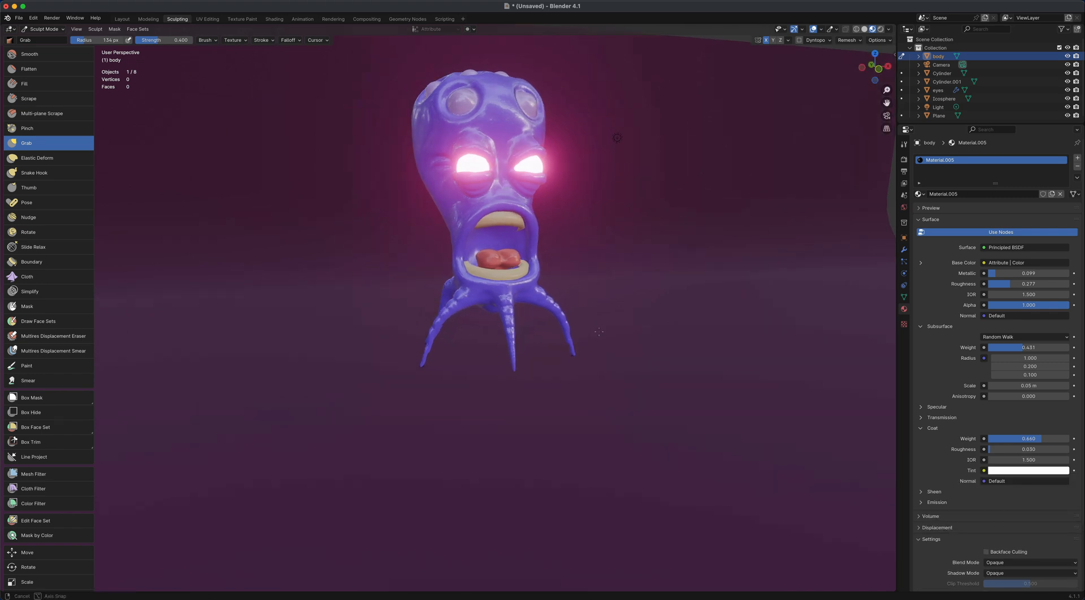
middle_click_drag(600, 331, 602, 379, "shift")
scroll(604, 376, "up", 3)
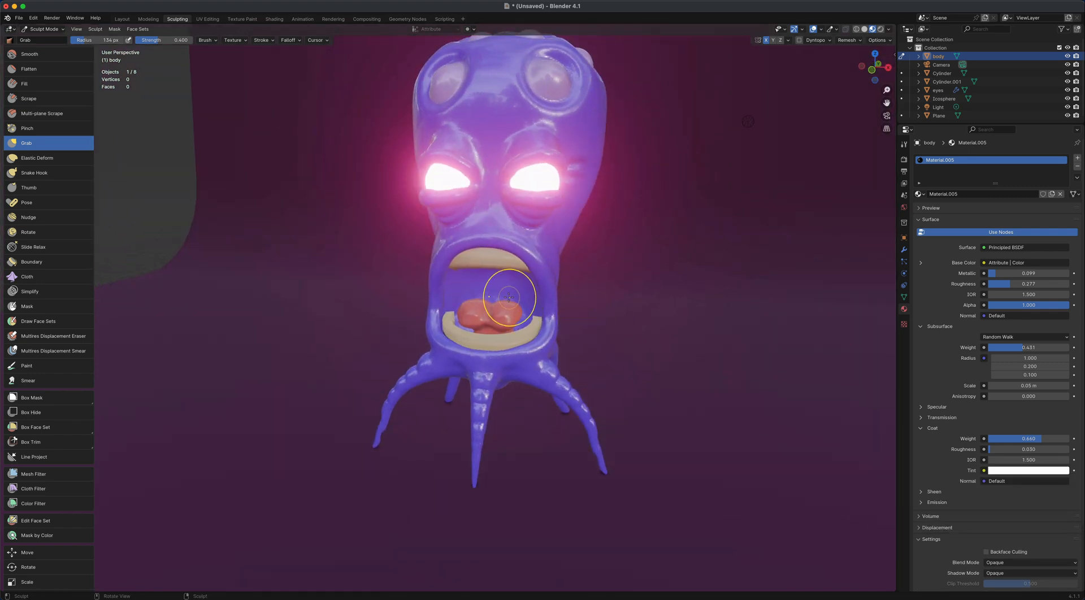
left_click(26, 366)
left_click(77, 39)
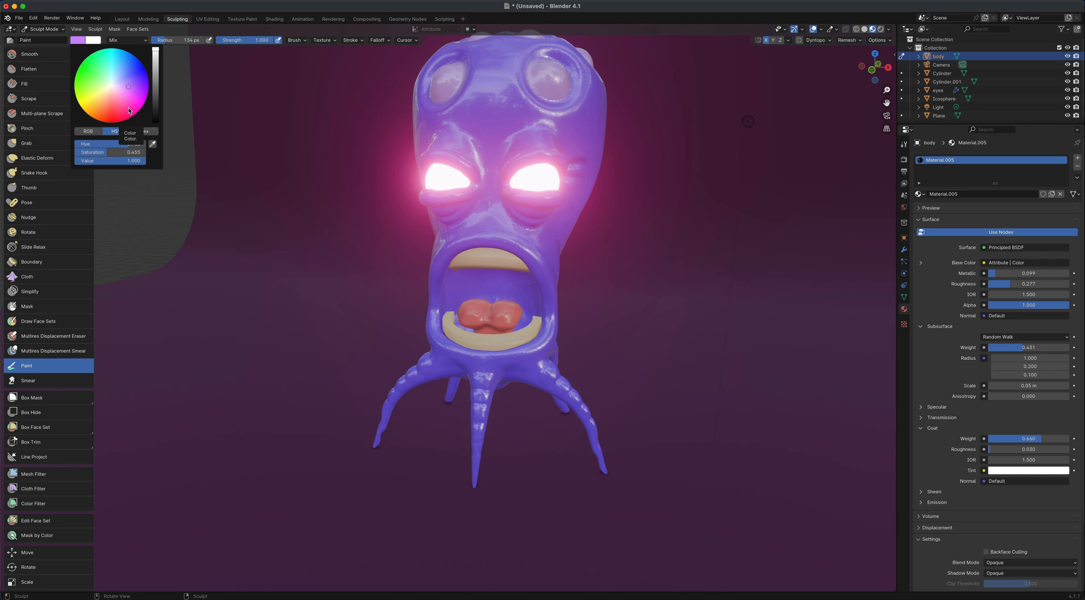
mouse_move(128, 110)
left_mouse_down()
mouse_move(117, 103)
mouse_move(121, 113)
left_mouse_up()
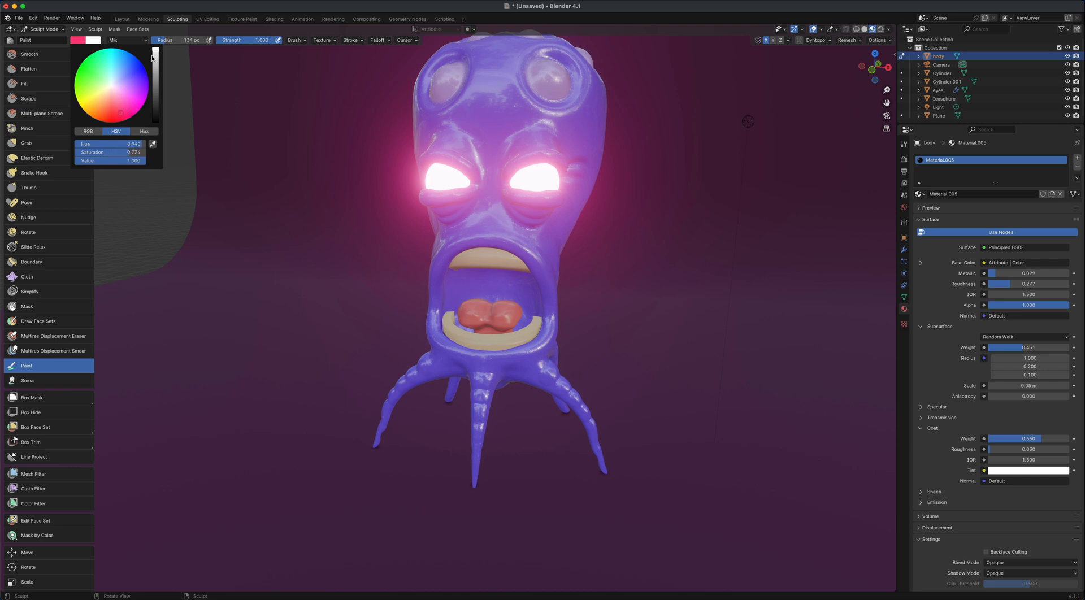
left_click_drag(155, 51, 156, 96)
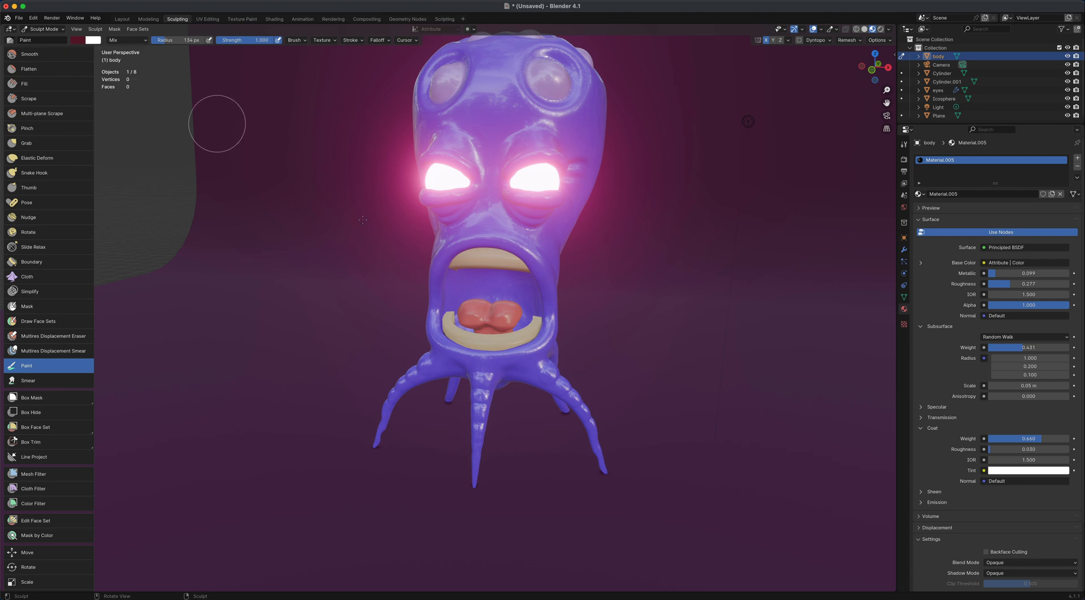
Paint the inside of the creature's mouth dark crimson, isolating the body in local view to reach the hidden areas.
mouse_move(490, 292)
left_mouse_down()
mouse_move(497, 286)
mouse_move(475, 293)
mouse_move(478, 281)
left_mouse_up()
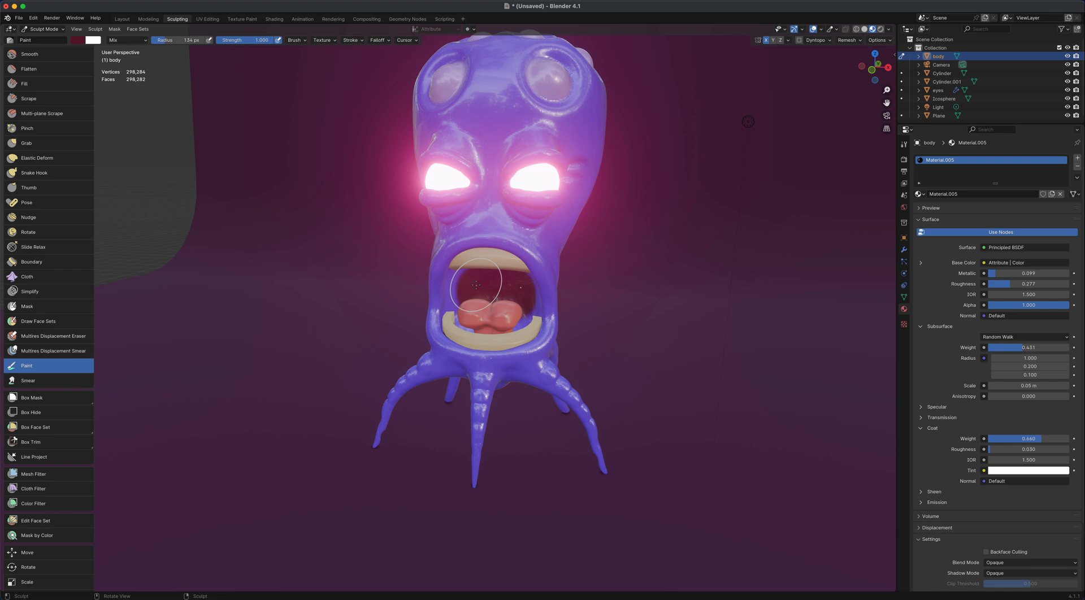
key("slash")
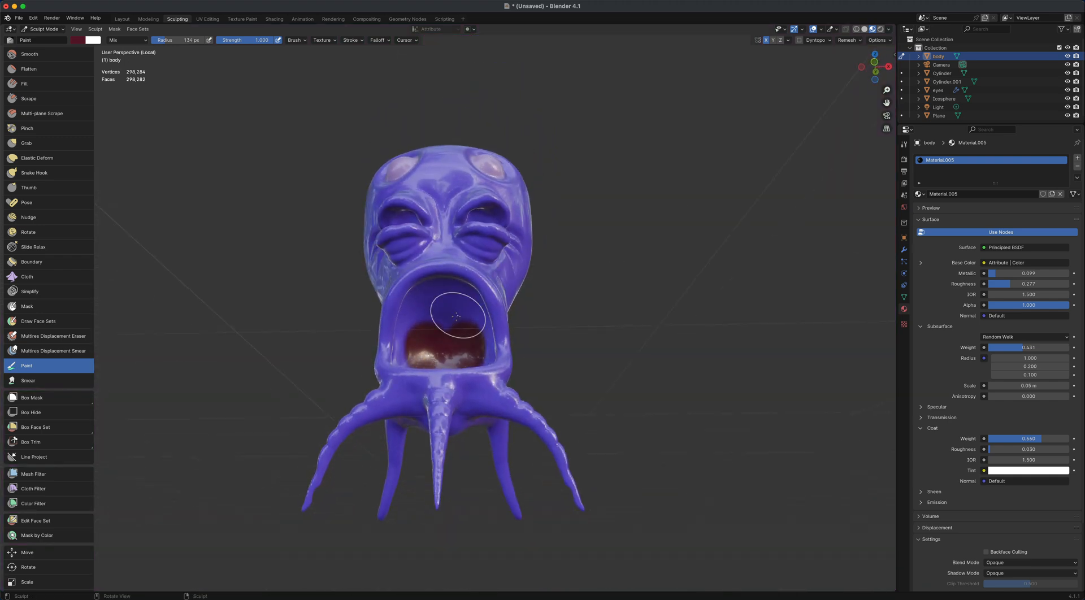
mouse_move(456, 315)
left_mouse_down()
mouse_move(442, 329)
mouse_move(421, 291)
mouse_move(407, 317)
mouse_move(420, 330)
left_mouse_up()
middle_click_drag(421, 329, 405, 328)
left_click_drag(405, 327, 431, 368)
middle_click_drag(432, 368, 426, 393)
left_click_drag(418, 404, 424, 402)
middle_click_drag(423, 402, 440, 366)
key("slash")
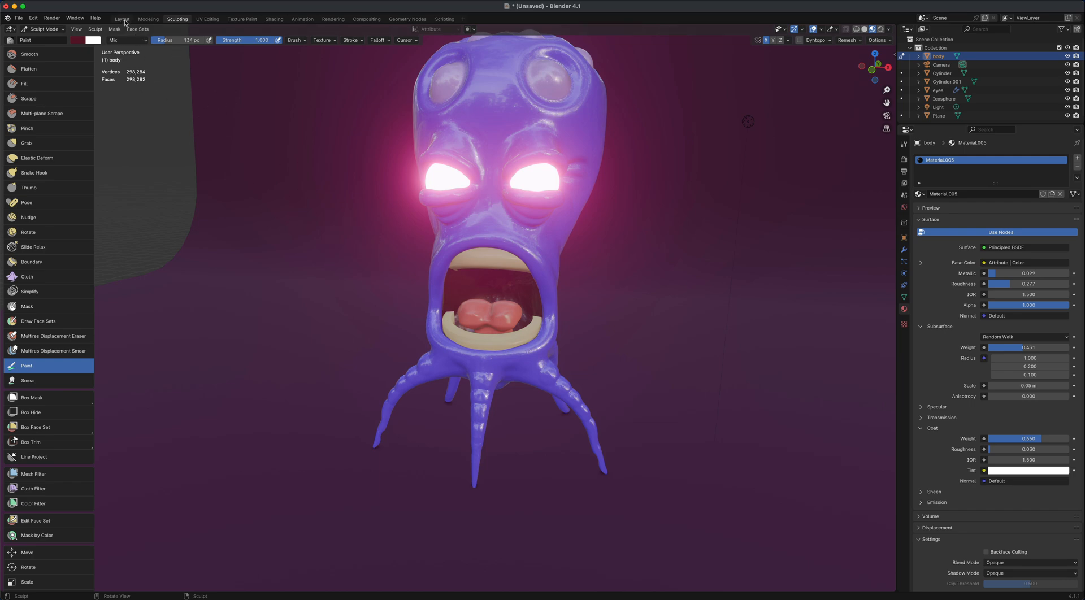
Return to the Layout workspace and render the final image of the creature.
left_click(122, 20)
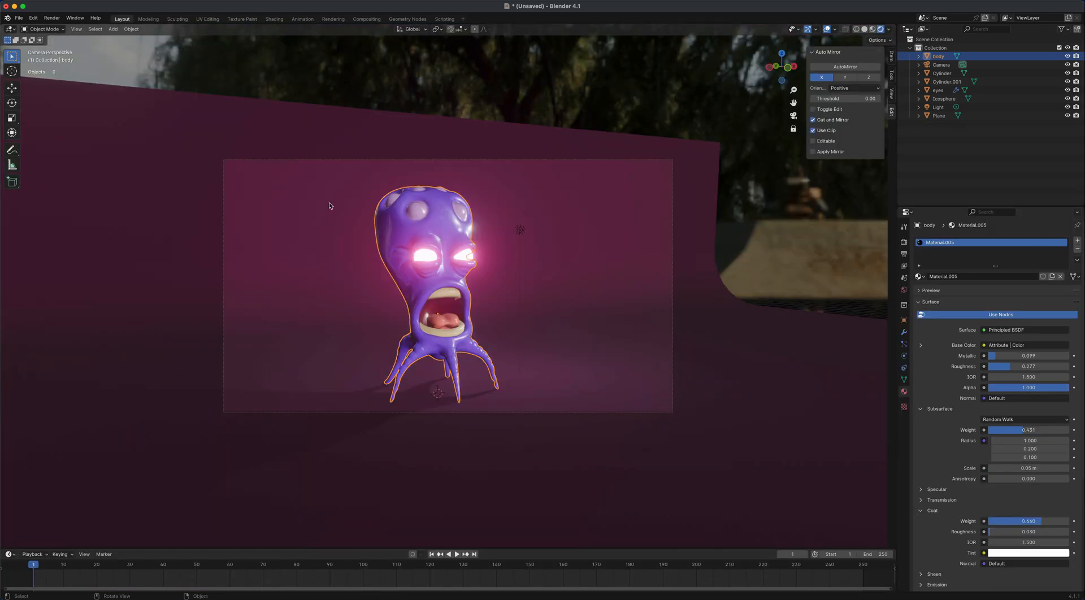
left_click(52, 18)
left_click(61, 28)
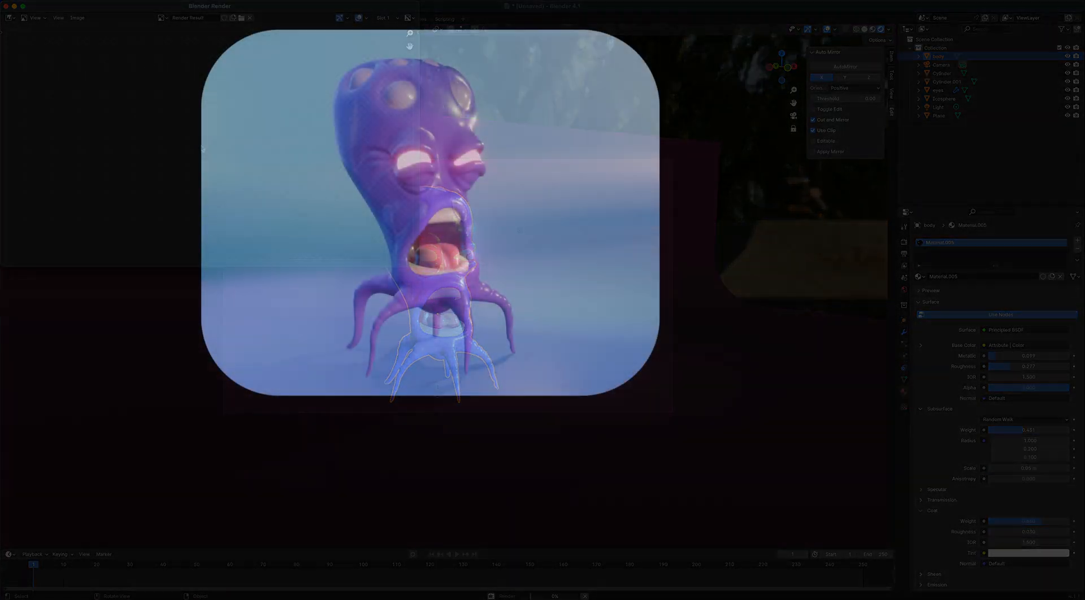